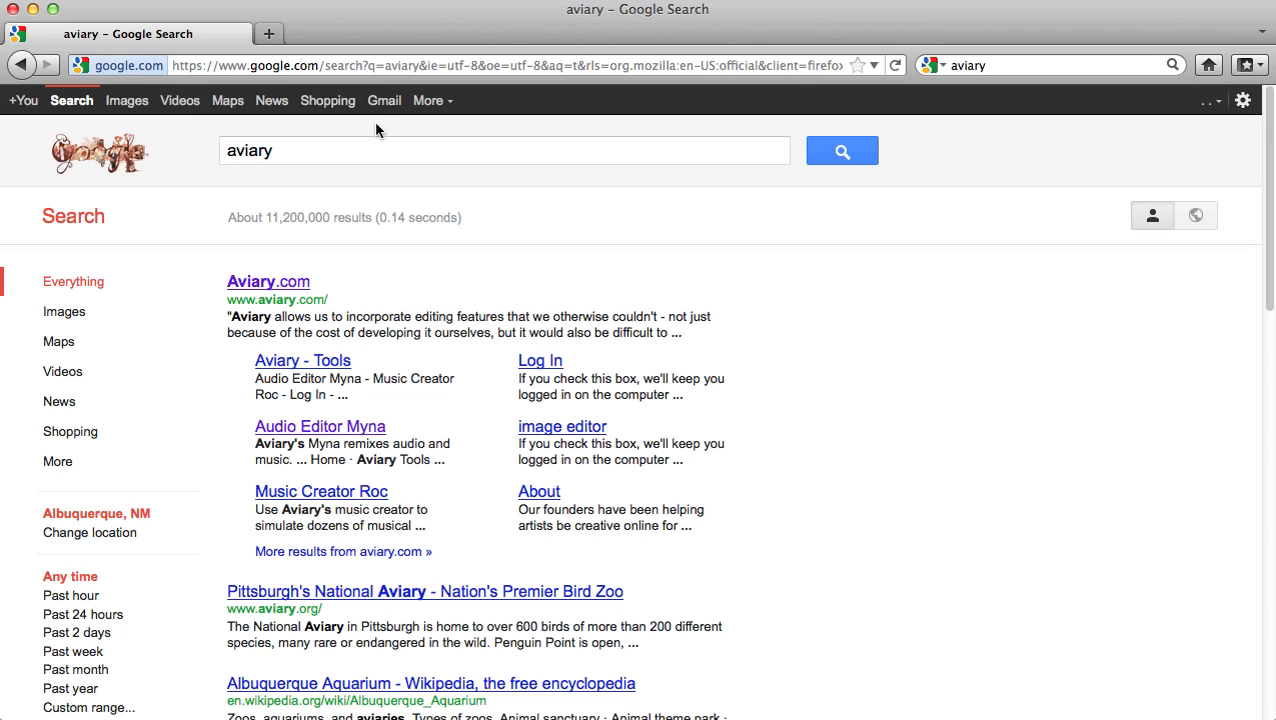
Step: Open the Aviary.com homepage from the top Google result for 'aviary'
{"action": "left_click", "coordinate": [245, 282]}
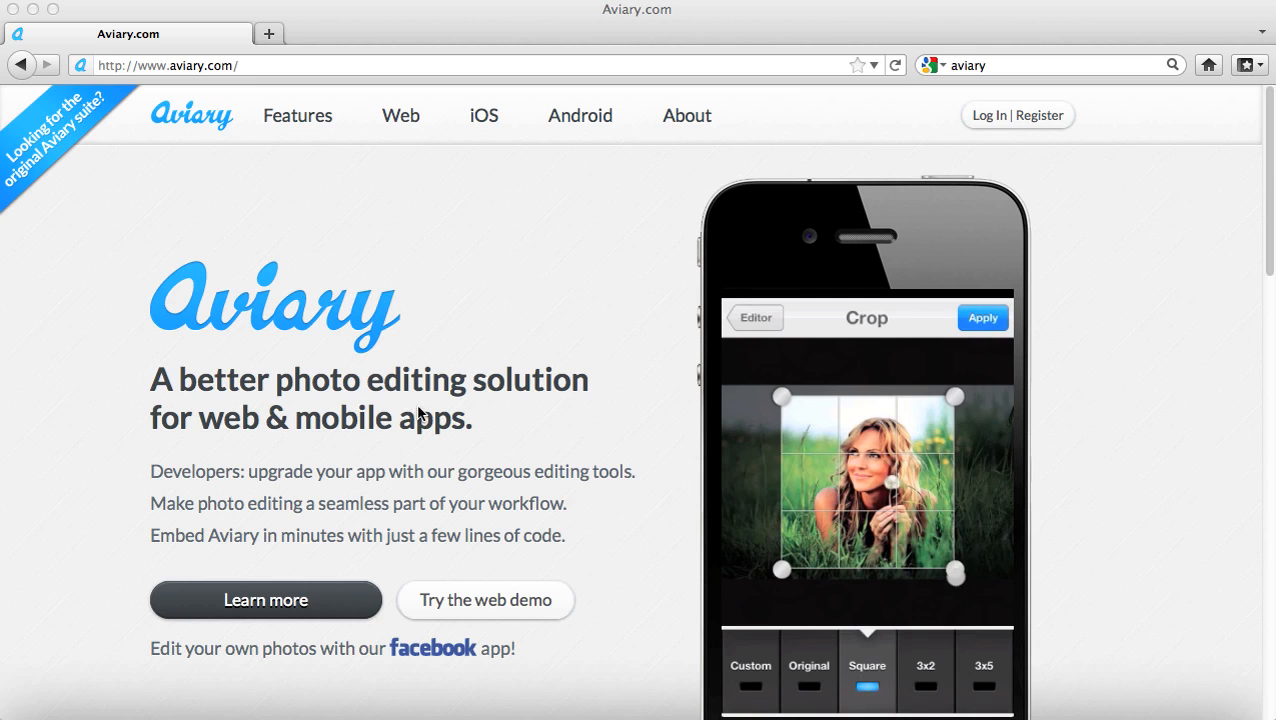
Step: Follow the homepage's 'Looking for the original Aviary suite?' banner to the Aviary Tools page
{"action": "scroll", "coordinate": [636, 470], "scroll_direction": "down", "scroll_amount": 3}
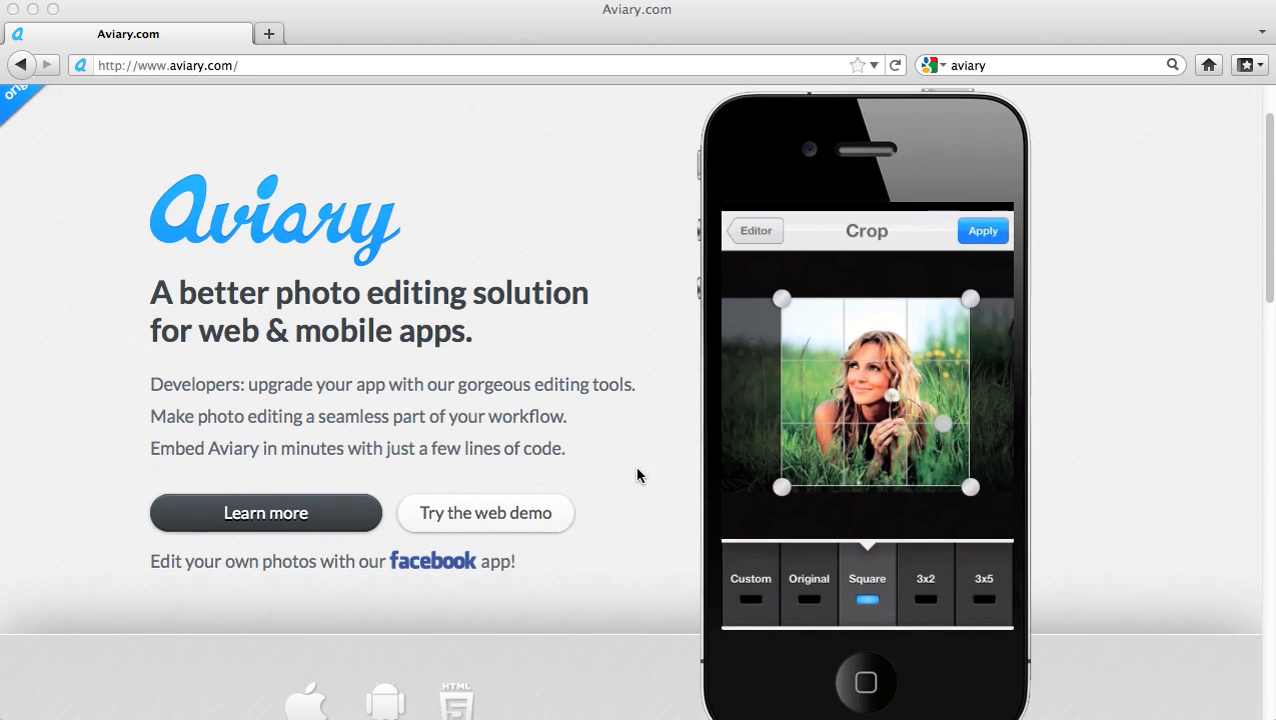
{"action": "scroll", "coordinate": [637, 475], "scroll_direction": "down", "scroll_amount": 2}
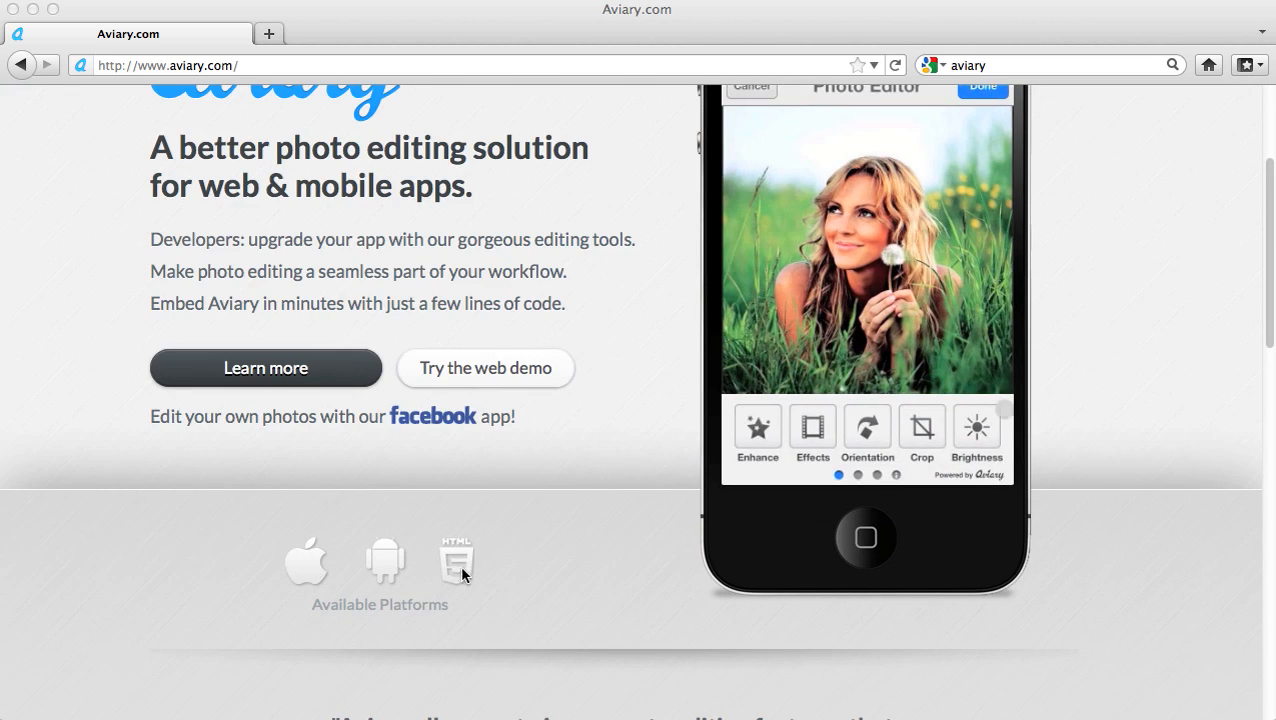
{"action": "scroll", "coordinate": [490, 577], "scroll_direction": "up", "scroll_amount": 5}
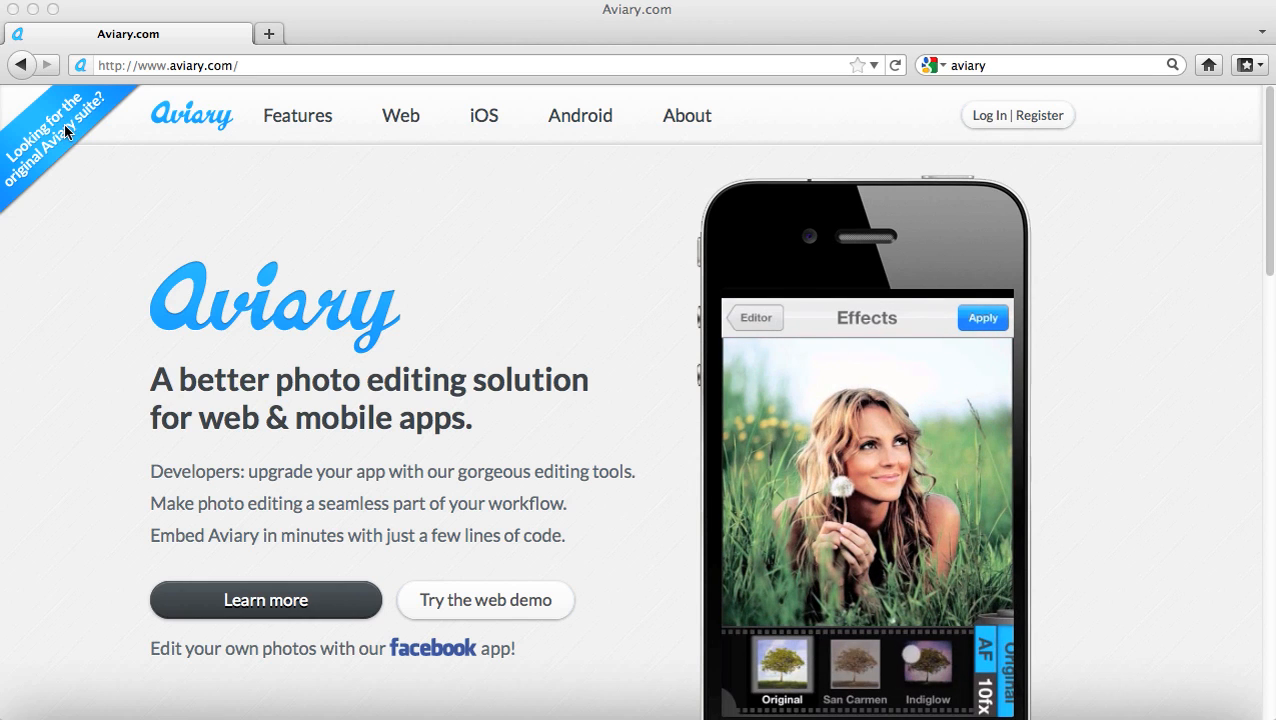
{"action": "left_click", "coordinate": [69, 129]}
{"action": "left_click", "coordinate": [71, 133]}
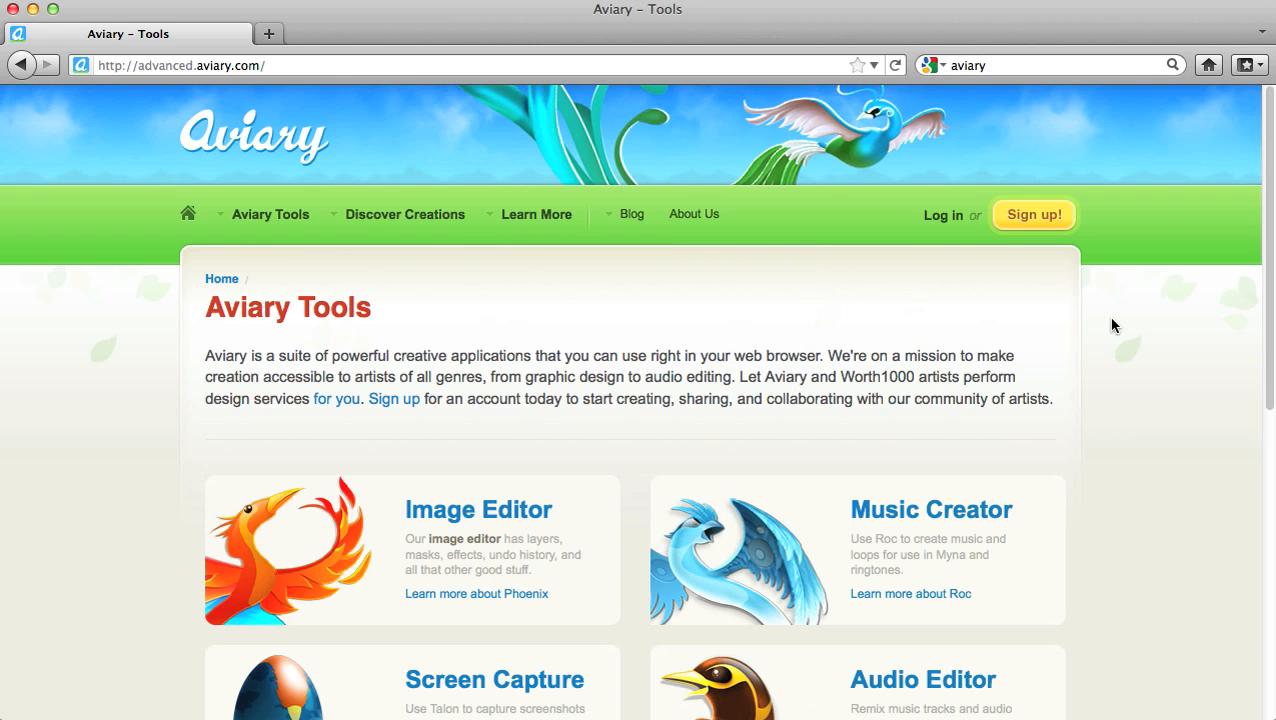
{"action": "left_click", "coordinate": [1040, 215]}
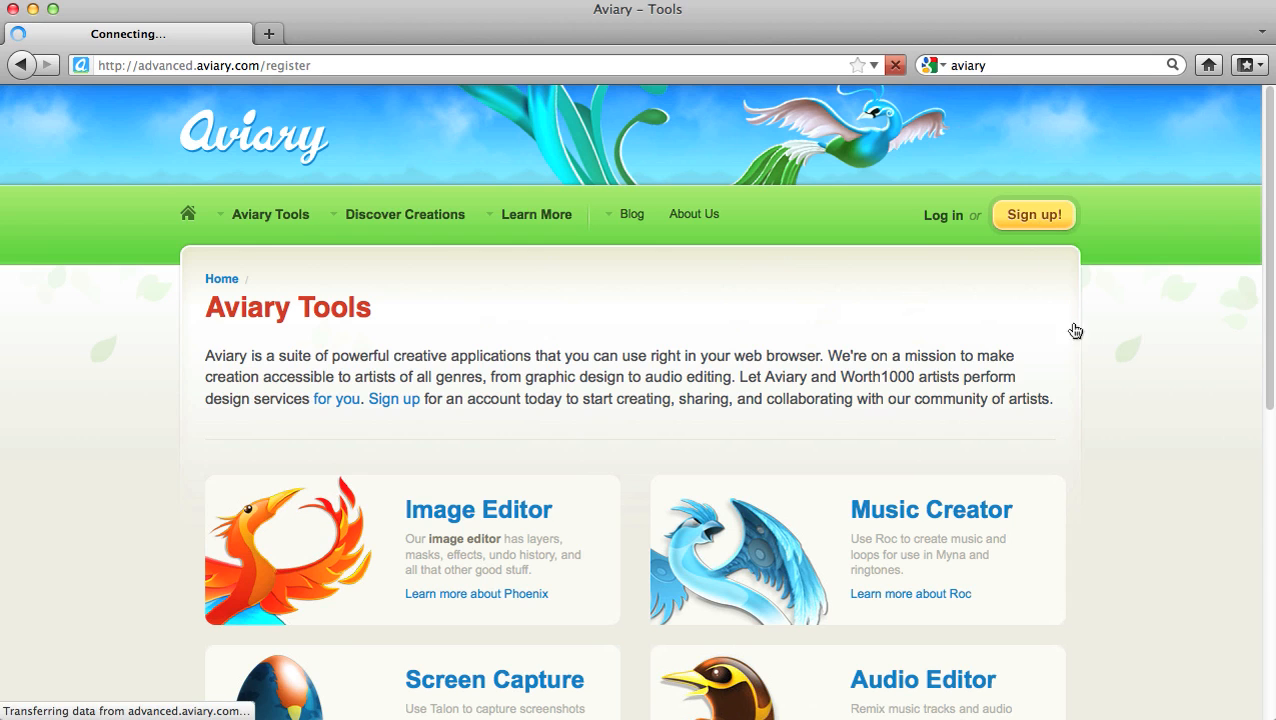
{"action": "scroll", "coordinate": [1040, 350], "scroll_direction": "down", "scroll_amount": 3}
{"action": "scroll", "coordinate": [1043, 352], "scroll_direction": "down", "scroll_amount": 2}
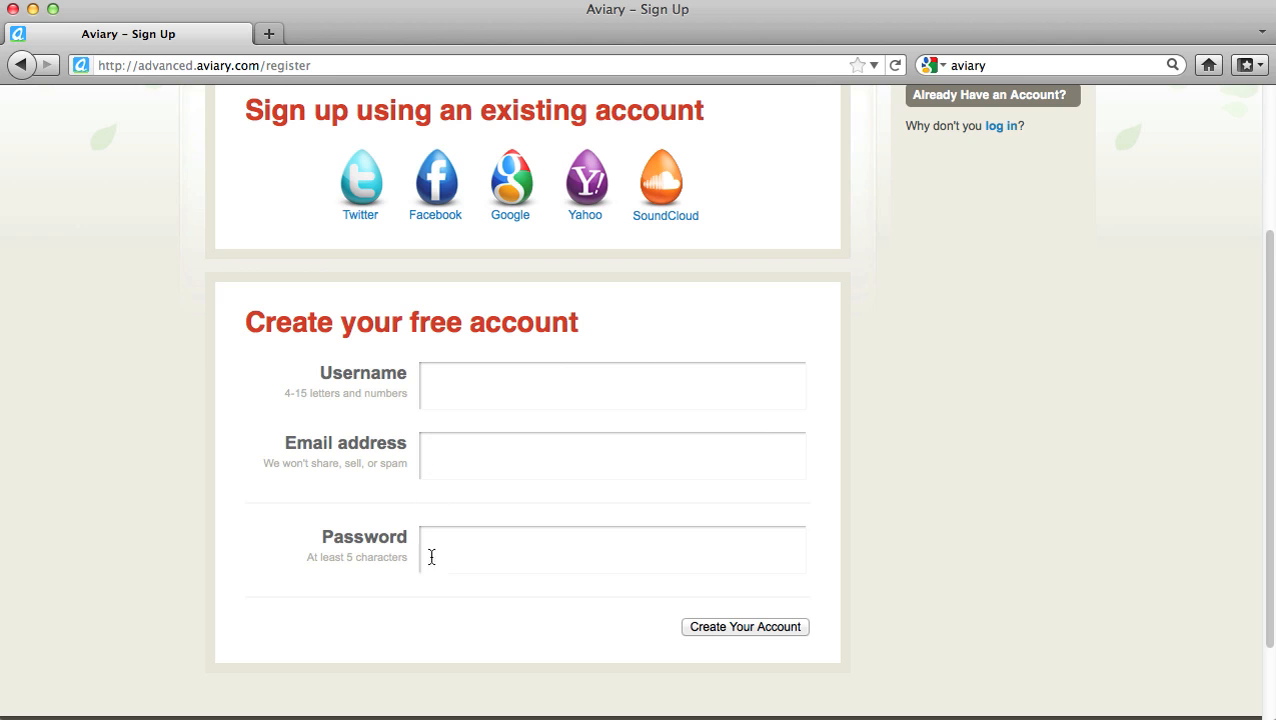
{"action": "scroll", "coordinate": [436, 565], "scroll_direction": "up", "scroll_amount": 5}
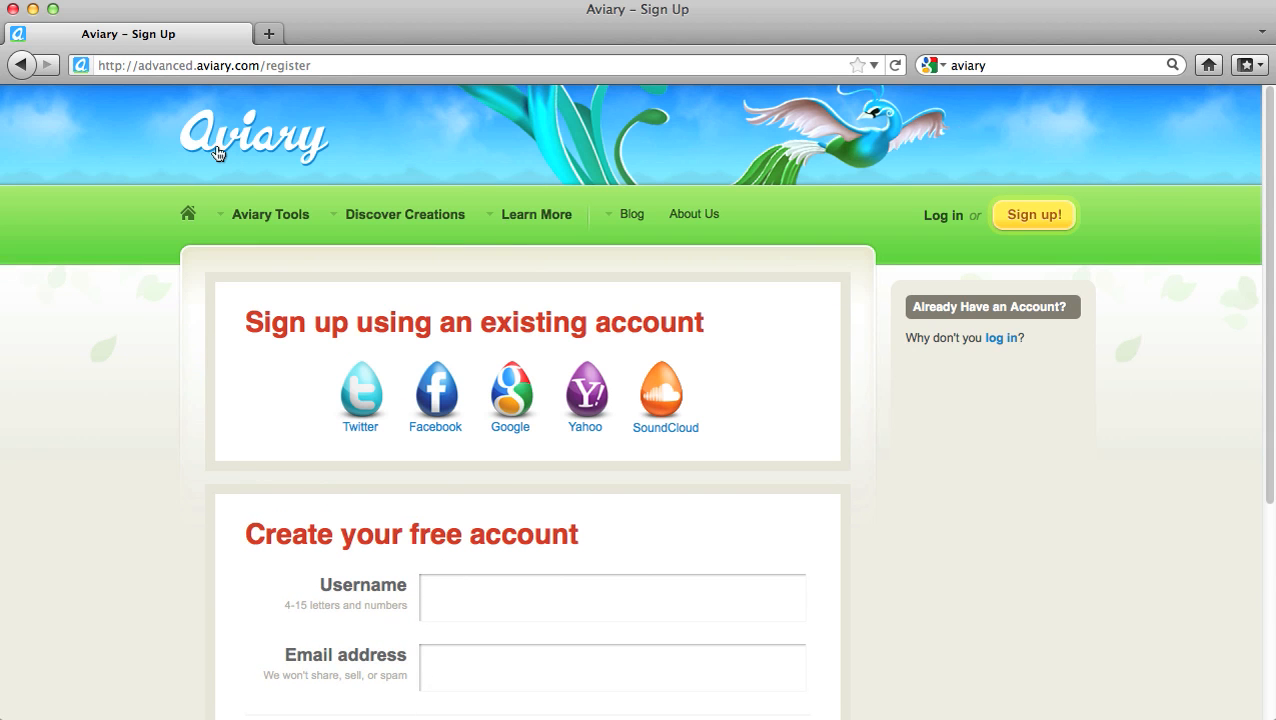
{"action": "left_click", "coordinate": [22, 66]}
{"action": "scroll", "coordinate": [711, 293], "scroll_direction": "down", "scroll_amount": 2}
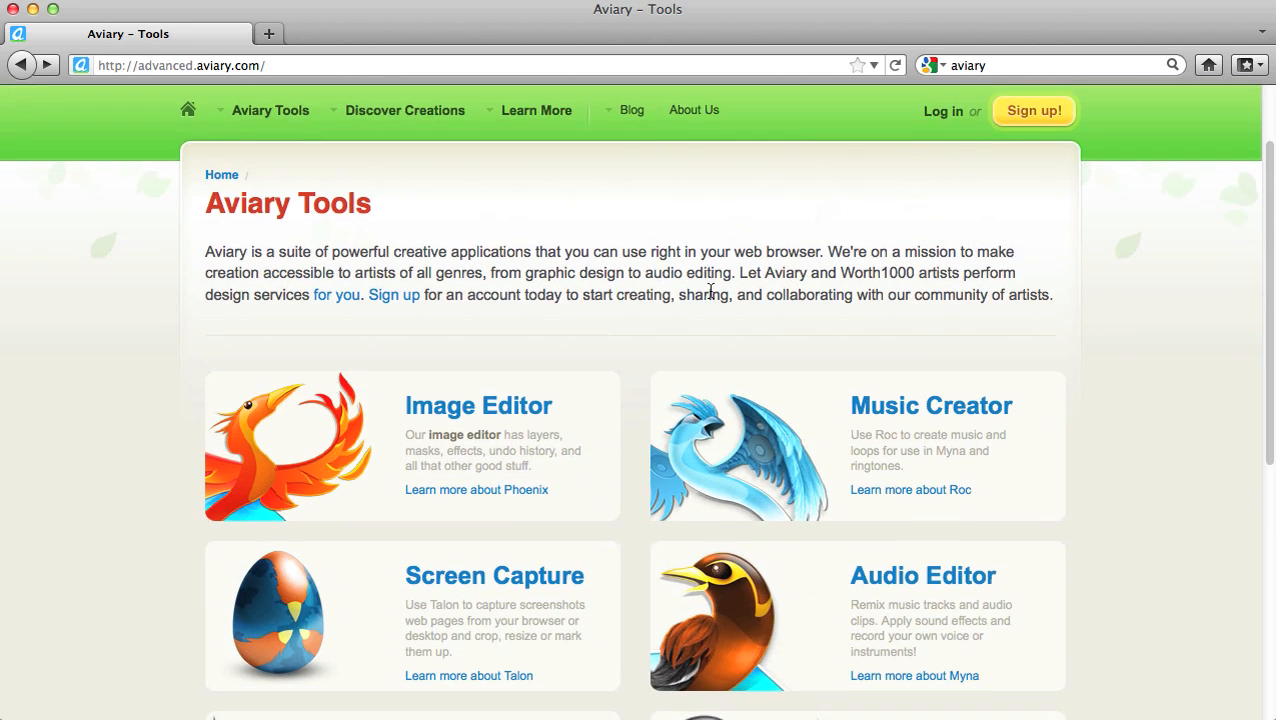
{"action": "scroll", "coordinate": [711, 292], "scroll_direction": "down", "scroll_amount": 1}
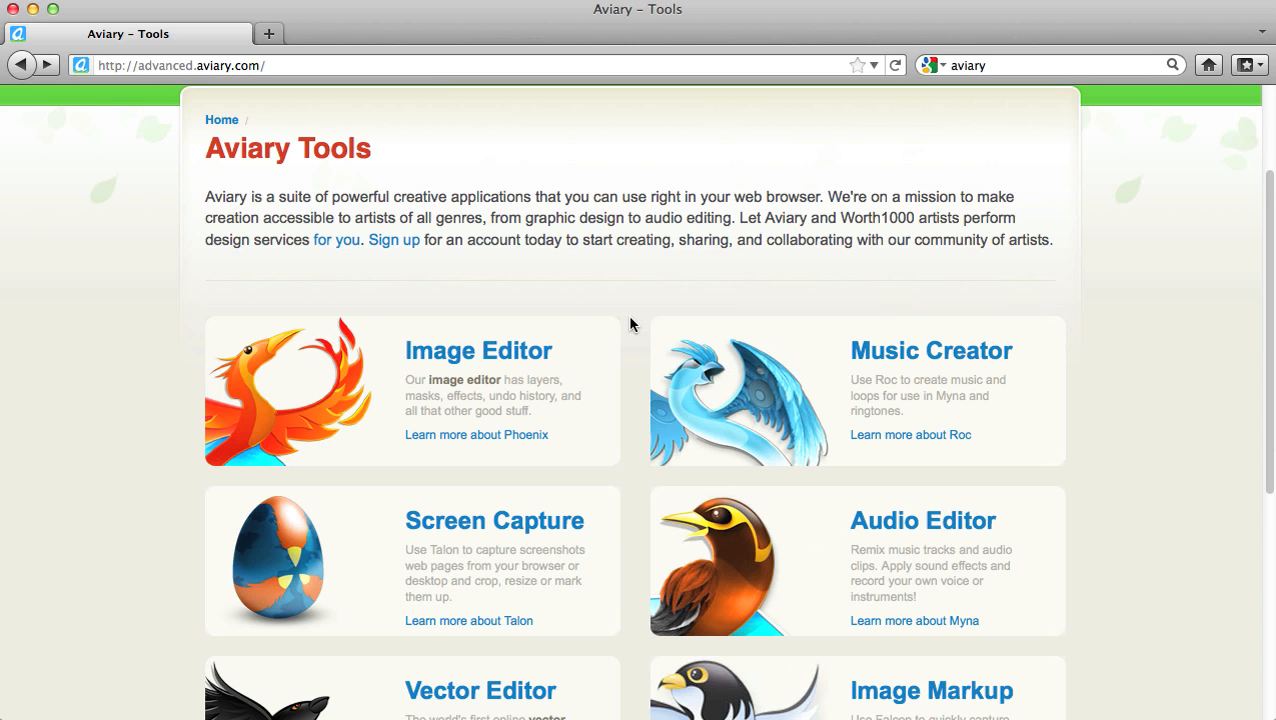
{"action": "scroll", "coordinate": [630, 323], "scroll_direction": "down", "scroll_amount": 1}
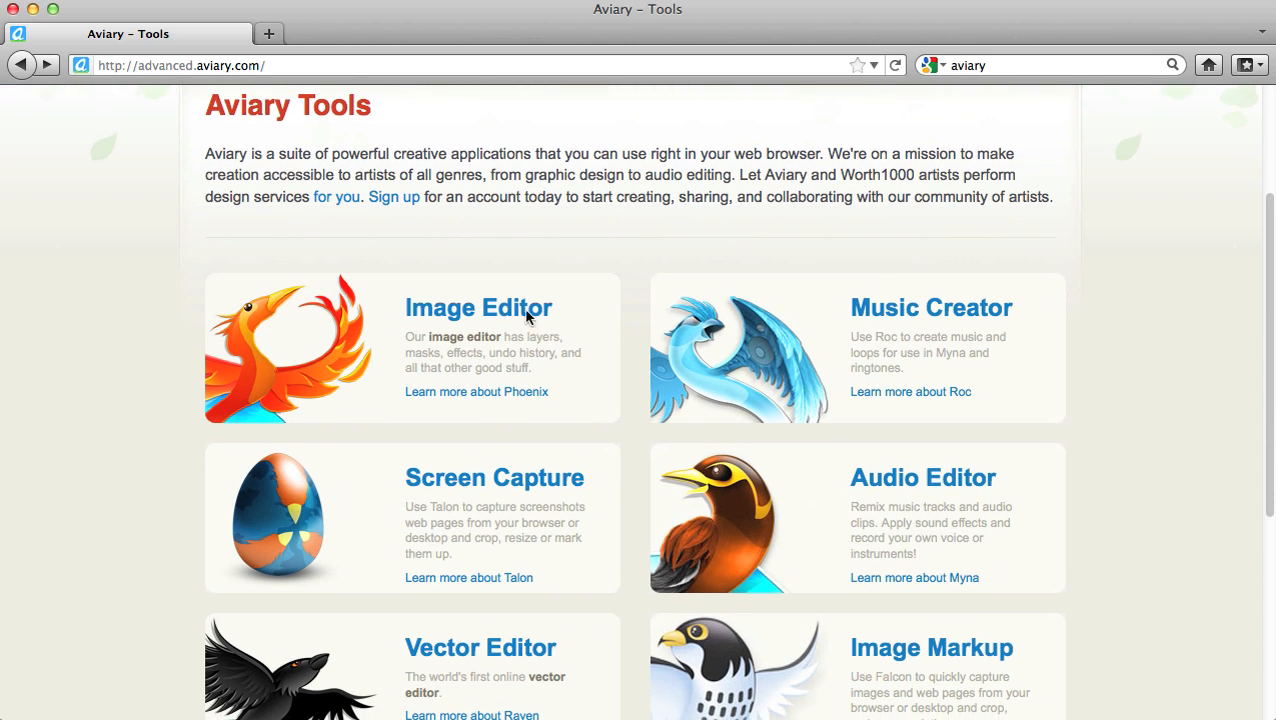
{"action": "scroll", "coordinate": [587, 501], "scroll_direction": "down", "scroll_amount": 3}
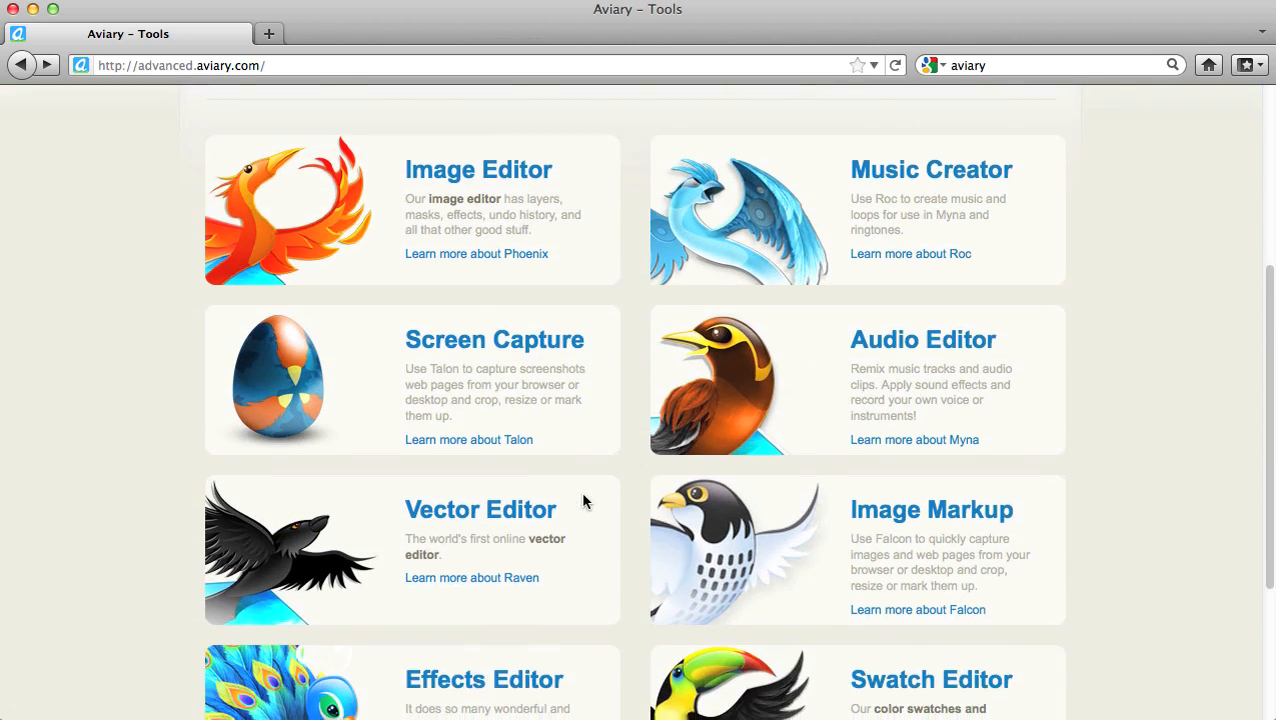
{"action": "scroll", "coordinate": [585, 501], "scroll_direction": "down", "scroll_amount": 4}
{"action": "scroll", "coordinate": [1020, 390], "scroll_direction": "up", "scroll_amount": 3}
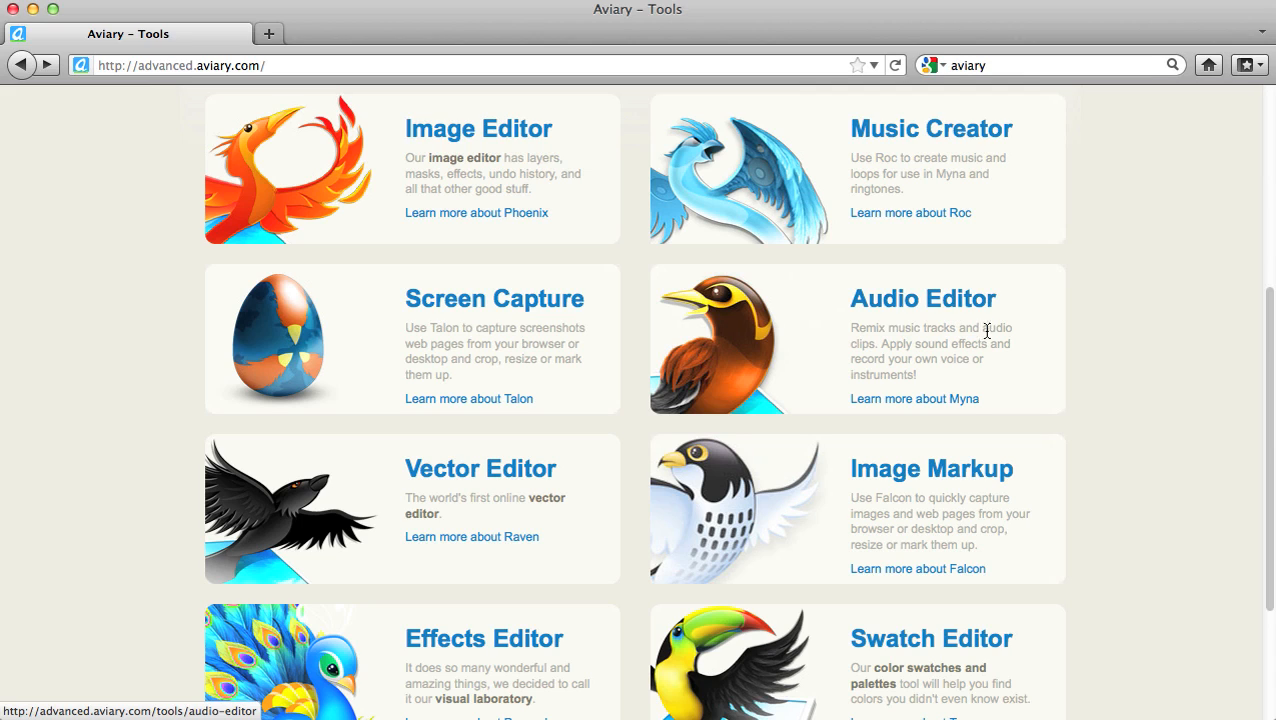
Step: From the Audio Editor page, start a new untitled Myna creation
{"action": "left_click", "coordinate": [918, 310]}
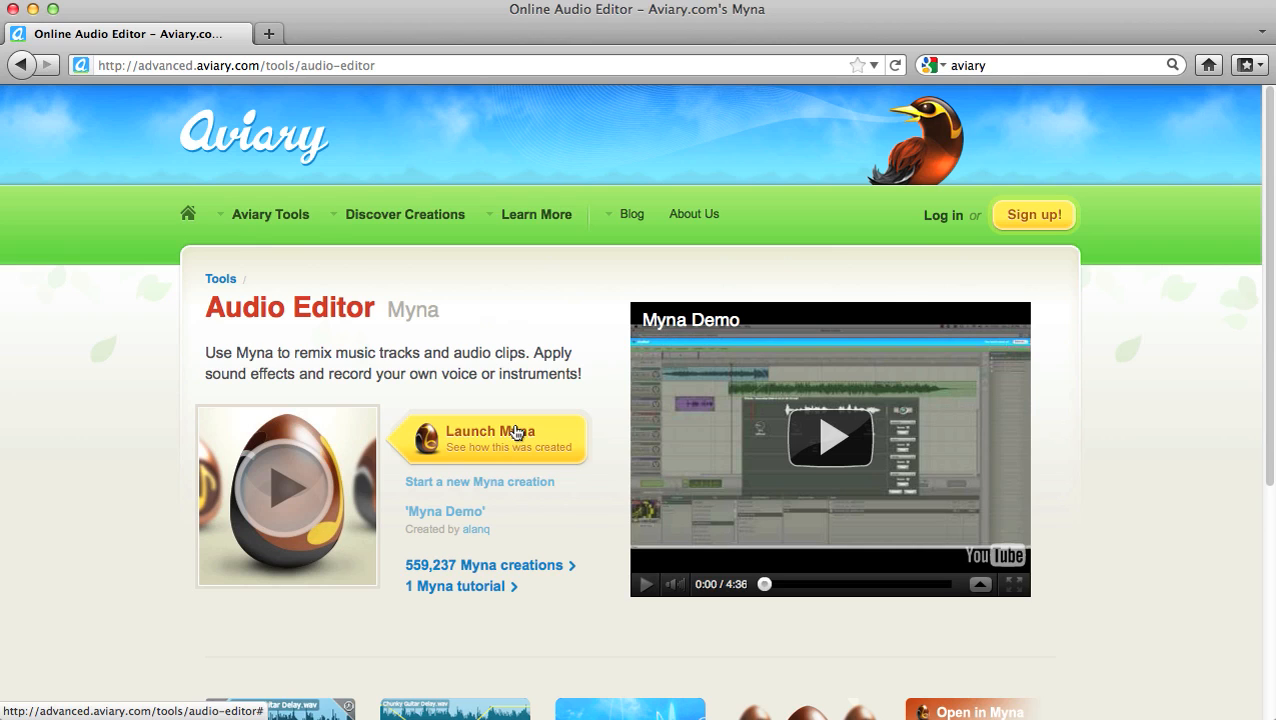
{"action": "left_click", "coordinate": [548, 484]}
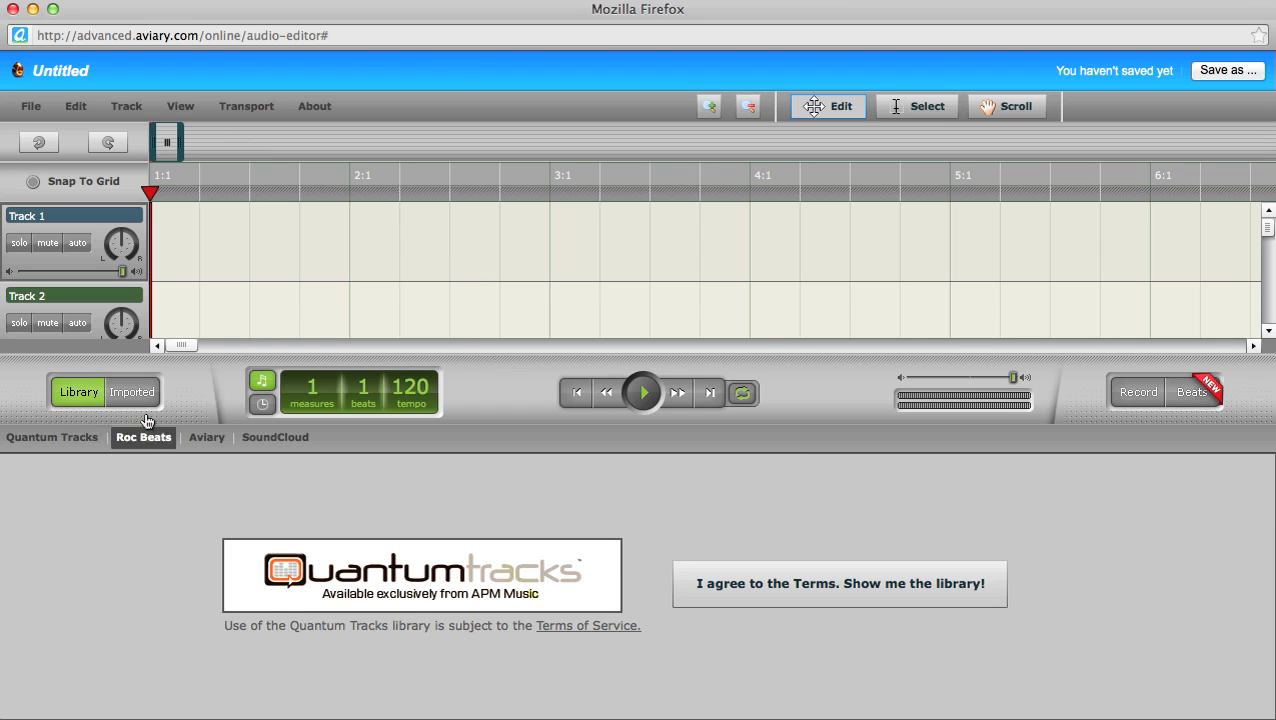
Step: Collapse the loop library to reveal Tracks 1–6, then select and deselect the web address
{"action": "left_click", "coordinate": [74, 393]}
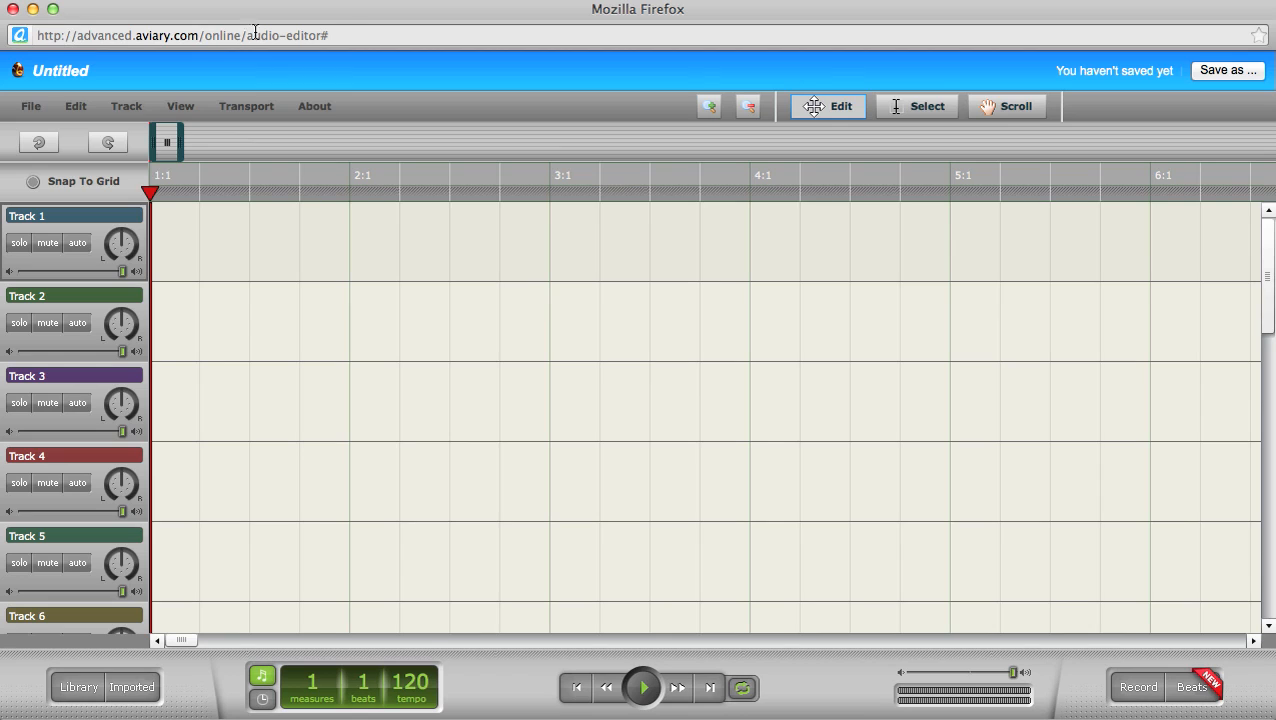
{"action": "left_click_drag", "start_coordinate": [325, 35], "coordinate": [17, 30]}
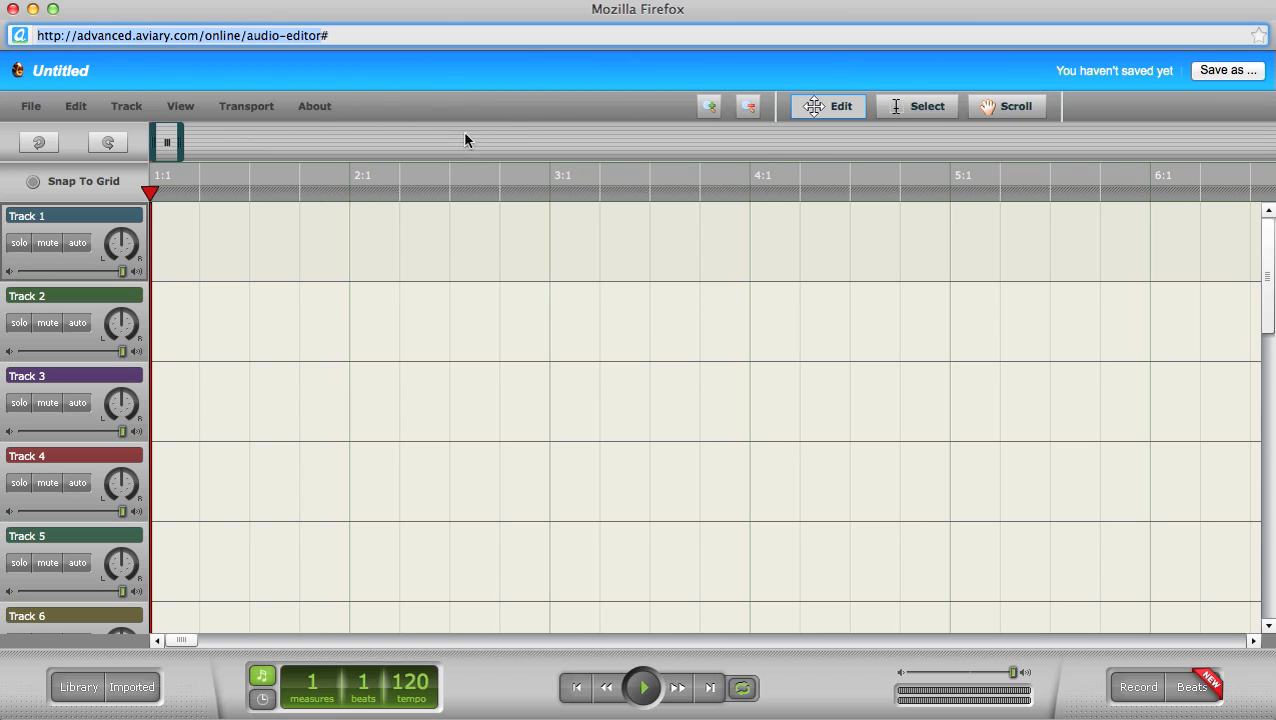
{"action": "left_click", "coordinate": [510, 88]}
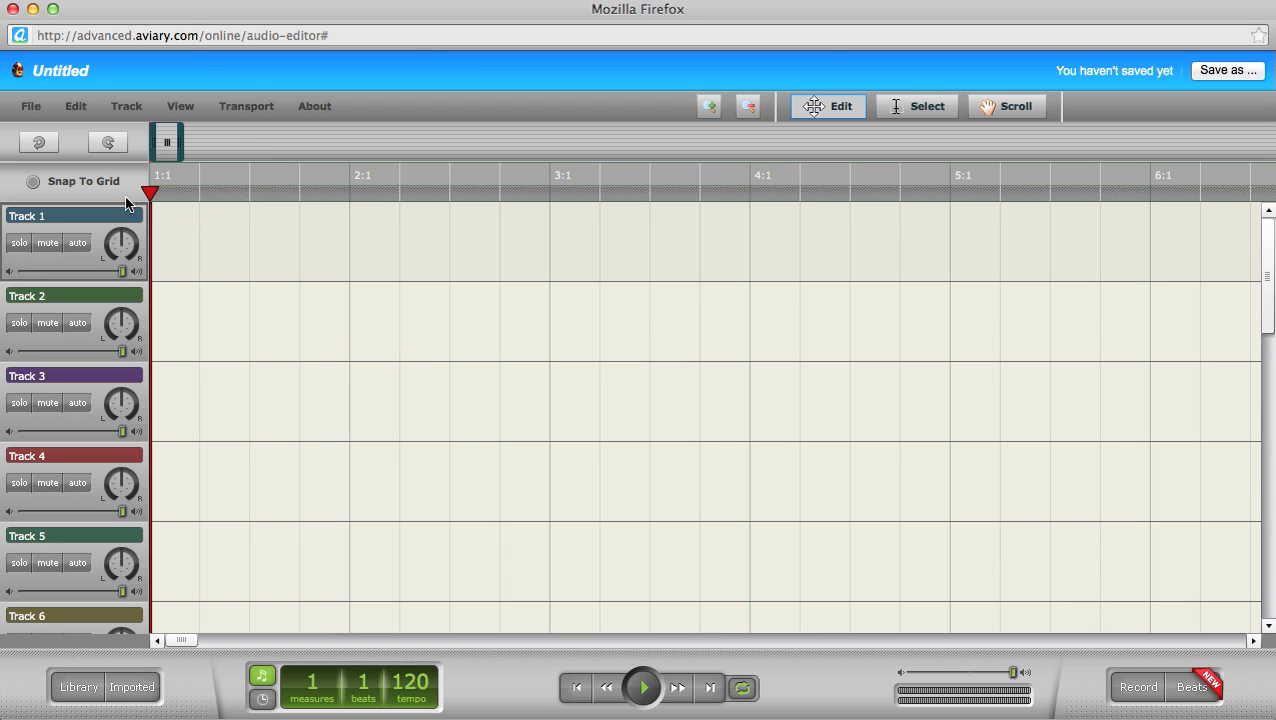
Step: Select the Track 1 name text and drag the playhead to beats 2 and 3
{"action": "left_click", "coordinate": [52, 215]}
{"action": "left_click_drag", "start_coordinate": [50, 215], "coordinate": [18, 209]}
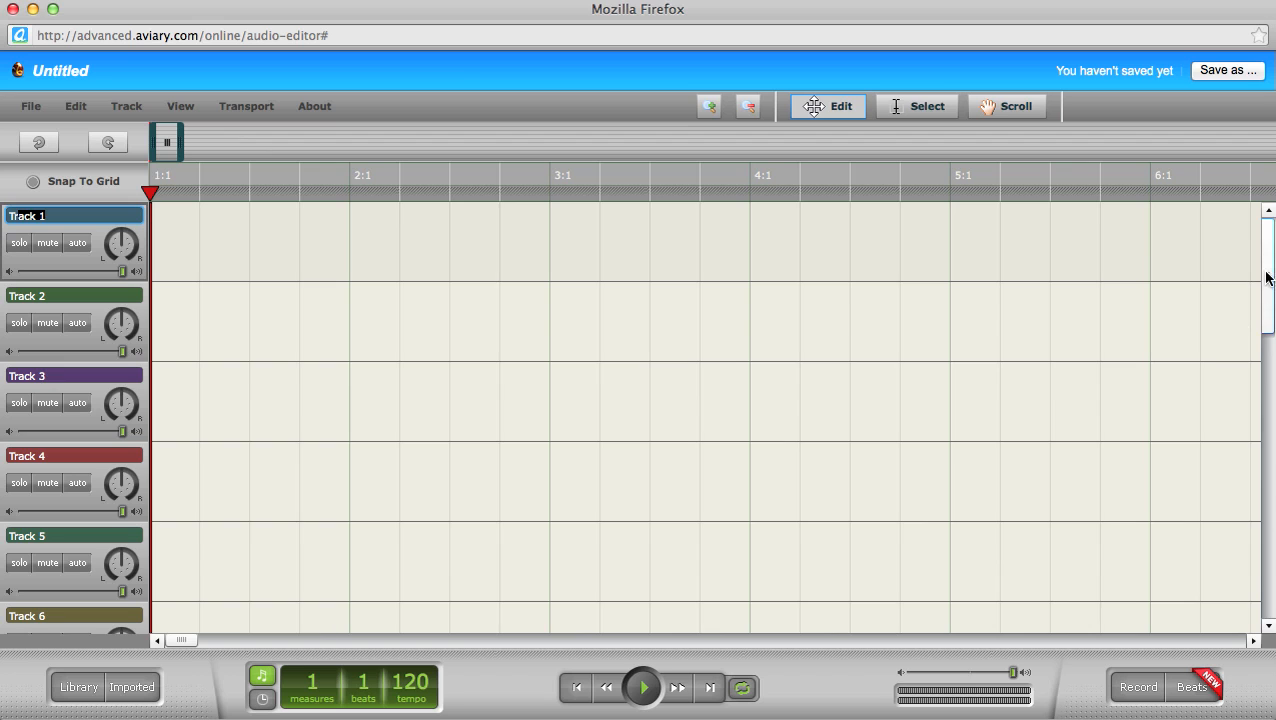
{"action": "mouse_move", "coordinate": [1266, 280]}
{"action": "left_mouse_down"}
{"action": "mouse_move", "coordinate": [1263, 570]}
{"action": "mouse_move", "coordinate": [1264, 285]}
{"action": "left_mouse_up"}
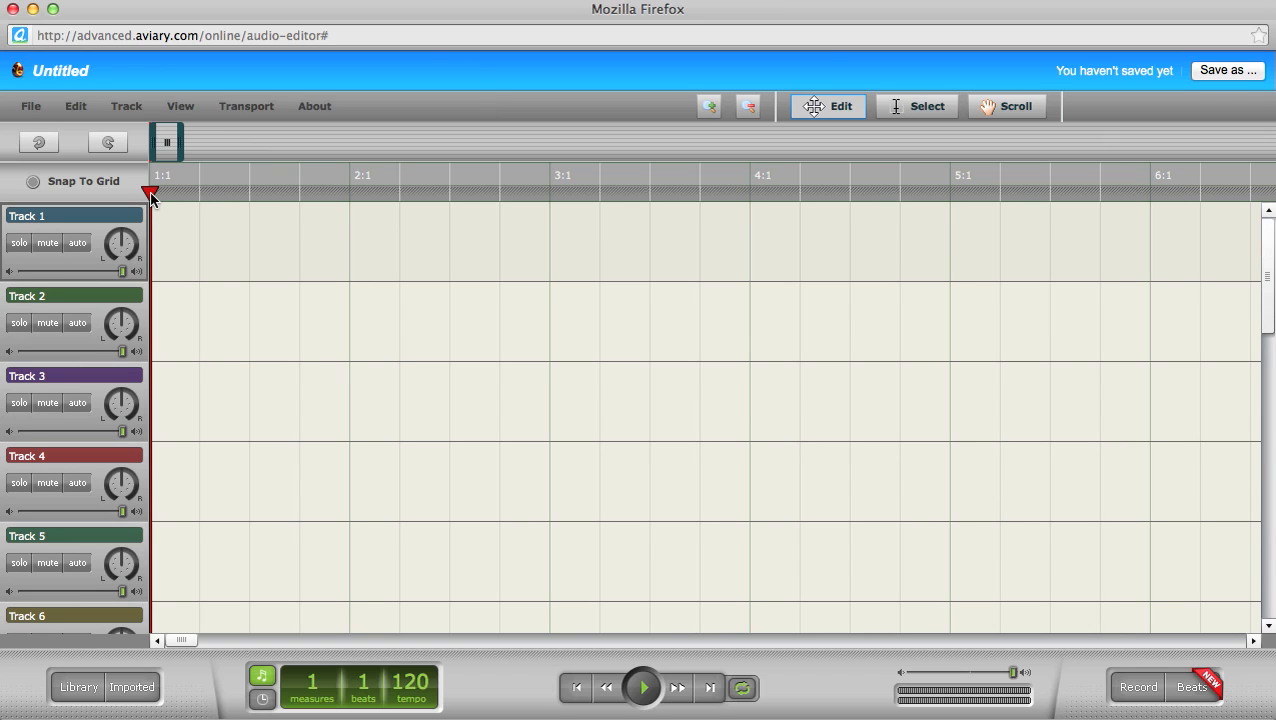
{"action": "mouse_move", "coordinate": [150, 193]}
{"action": "left_mouse_down"}
{"action": "mouse_move", "coordinate": [276, 196]}
{"action": "mouse_move", "coordinate": [148, 194]}
{"action": "left_mouse_up"}
{"action": "mouse_move", "coordinate": [152, 193]}
{"action": "left_mouse_down"}
{"action": "mouse_move", "coordinate": [524, 197]}
{"action": "mouse_move", "coordinate": [151, 202]}
{"action": "left_mouse_up"}
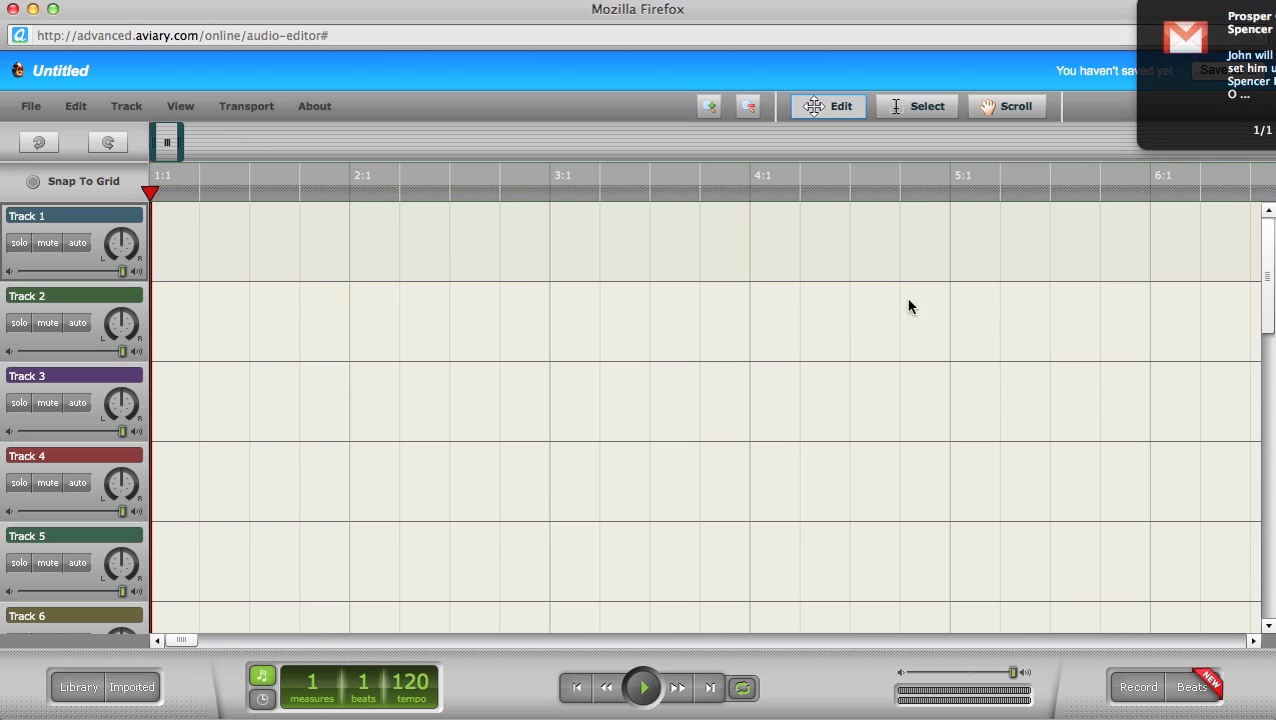
Step: Dismiss the mail notification, switch the counter to minutes and seconds, and scrub the playhead
{"action": "left_click", "coordinate": [1178, 34]}
{"action": "left_click", "coordinate": [1098, 17]}
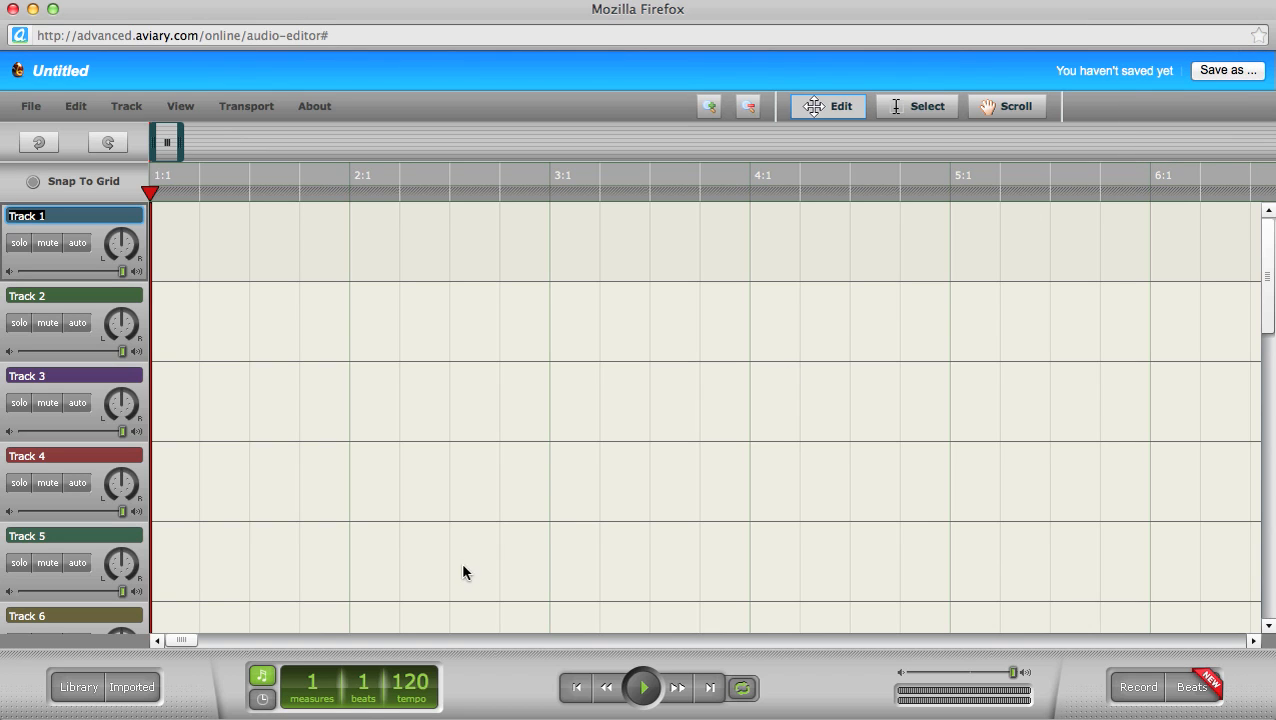
{"action": "left_click", "coordinate": [265, 701]}
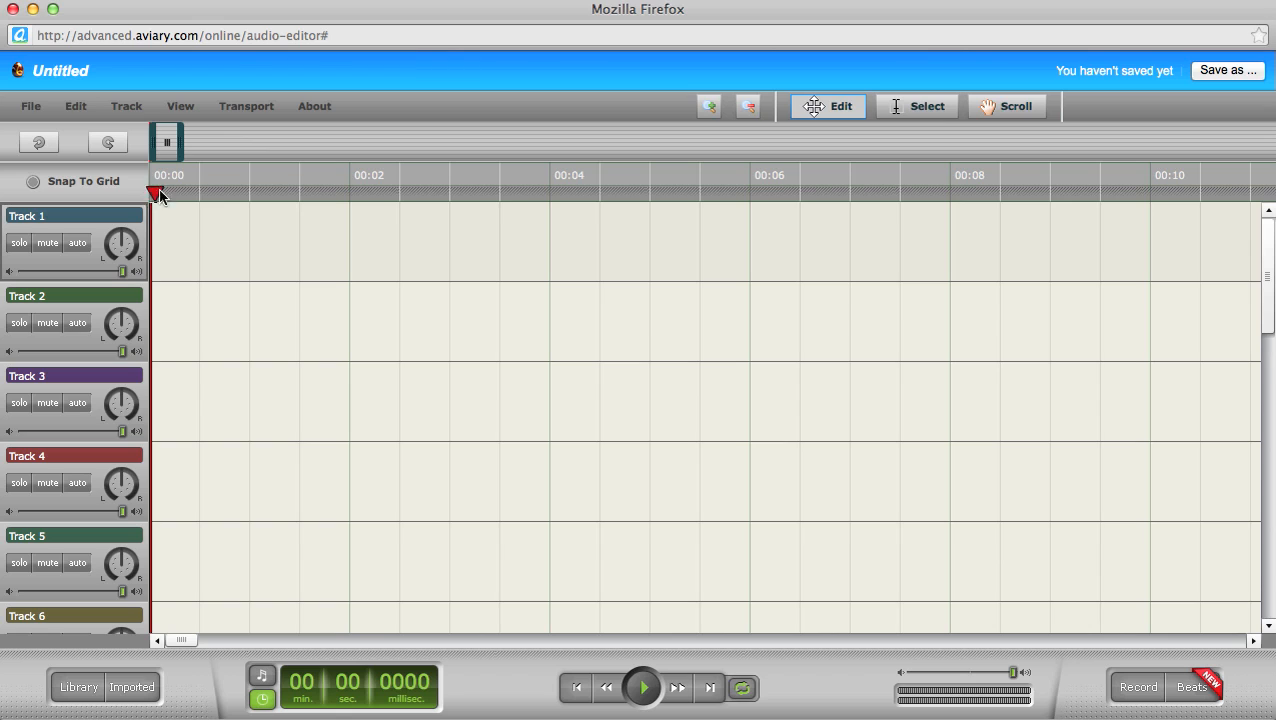
{"action": "left_click_drag", "start_coordinate": [150, 192], "coordinate": [852, 201]}
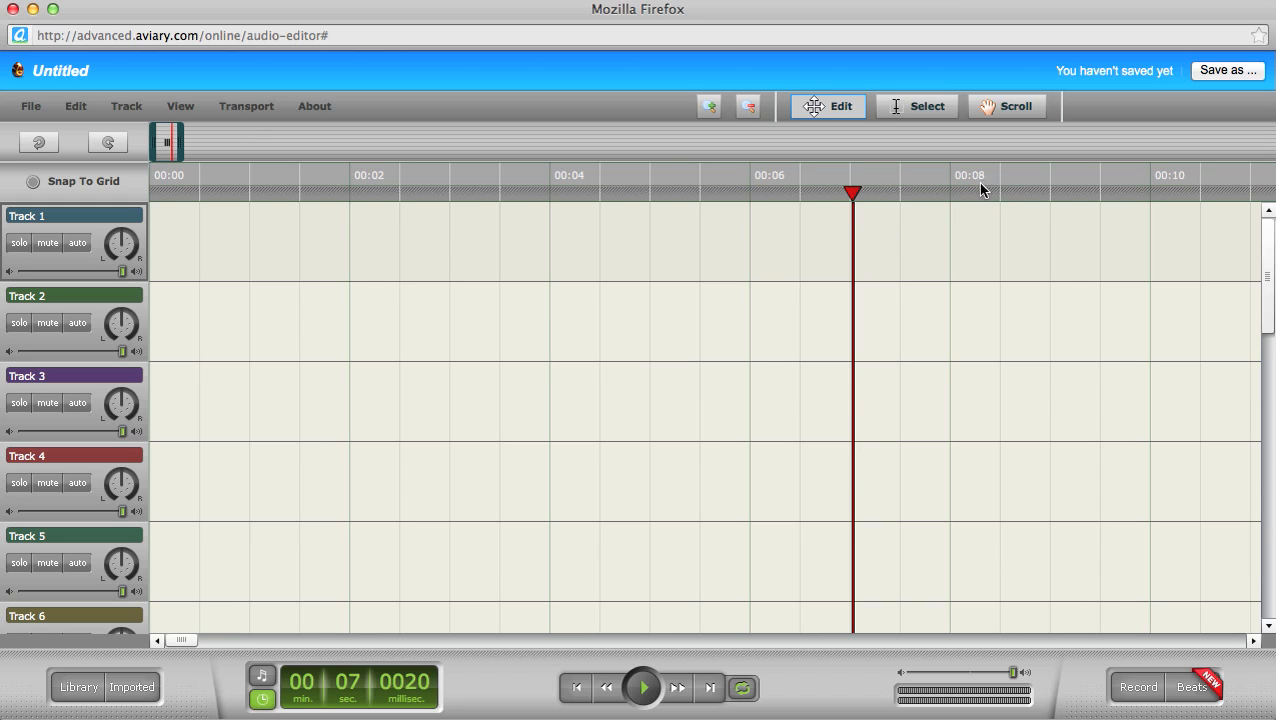
{"action": "left_click_drag", "start_coordinate": [852, 206], "coordinate": [108, 151]}
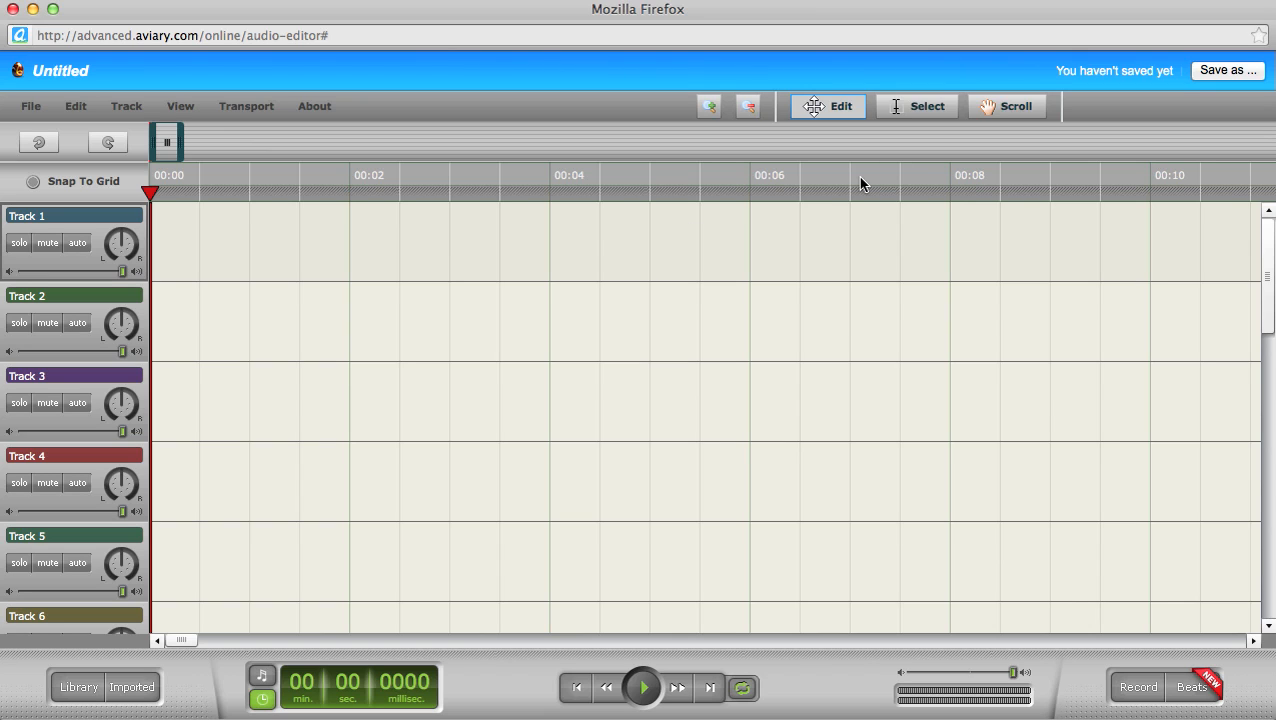
Step: Title the creation 'OLIT 522: Audio Assignment' in Save to Aviary, keeping default permissions
{"action": "left_click", "coordinate": [1227, 71]}
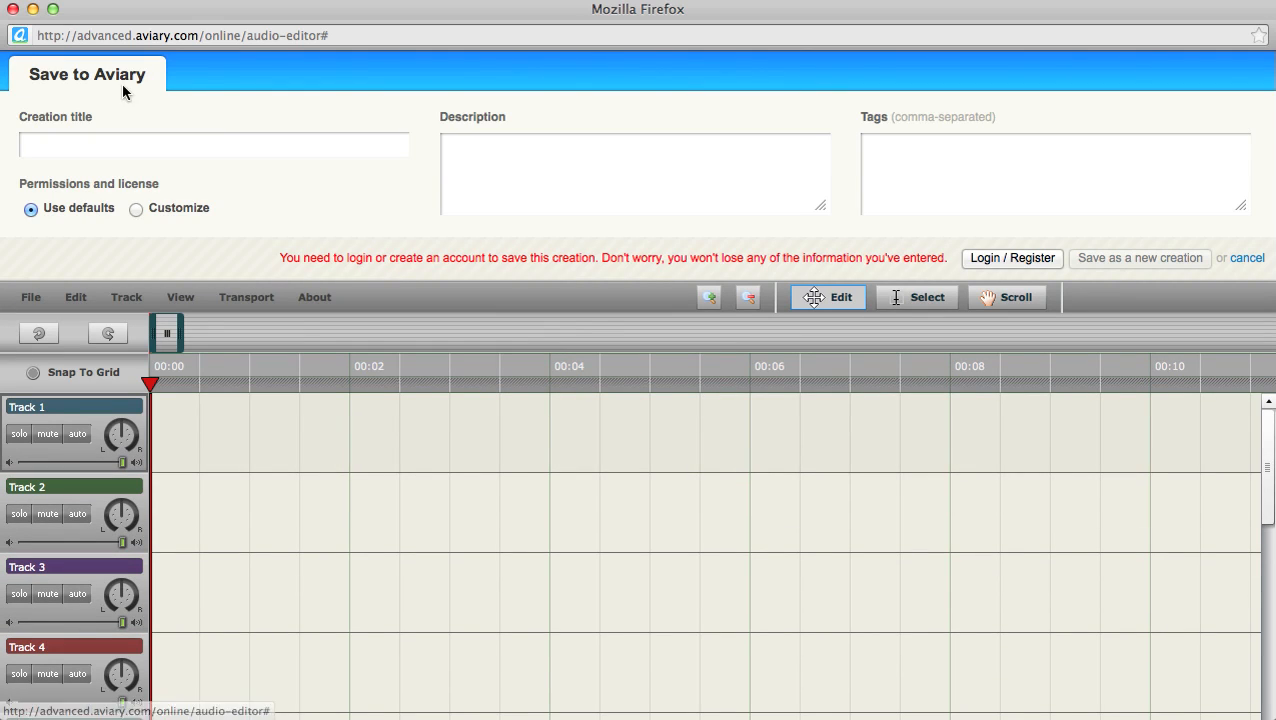
{"action": "left_click", "coordinate": [38, 144]}
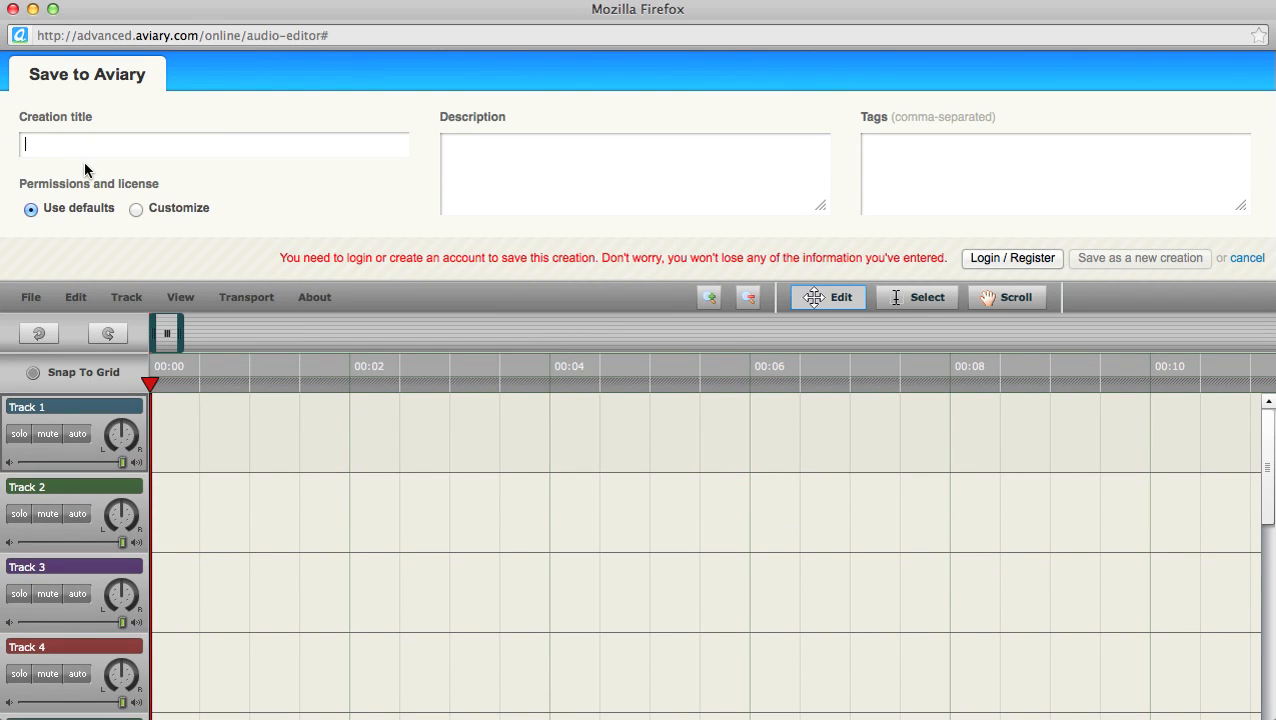
{"action": "type", "text": "OLIT 522: Audio Assignment"}
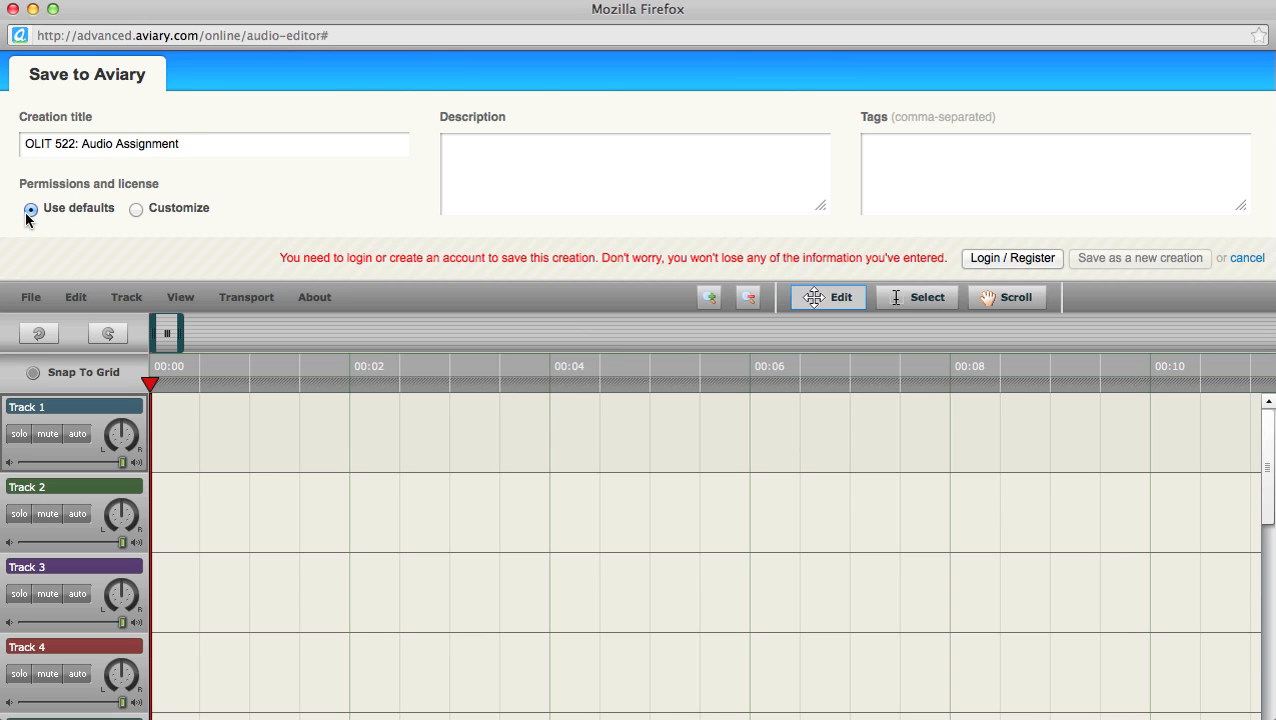
{"action": "left_click", "coordinate": [137, 209]}
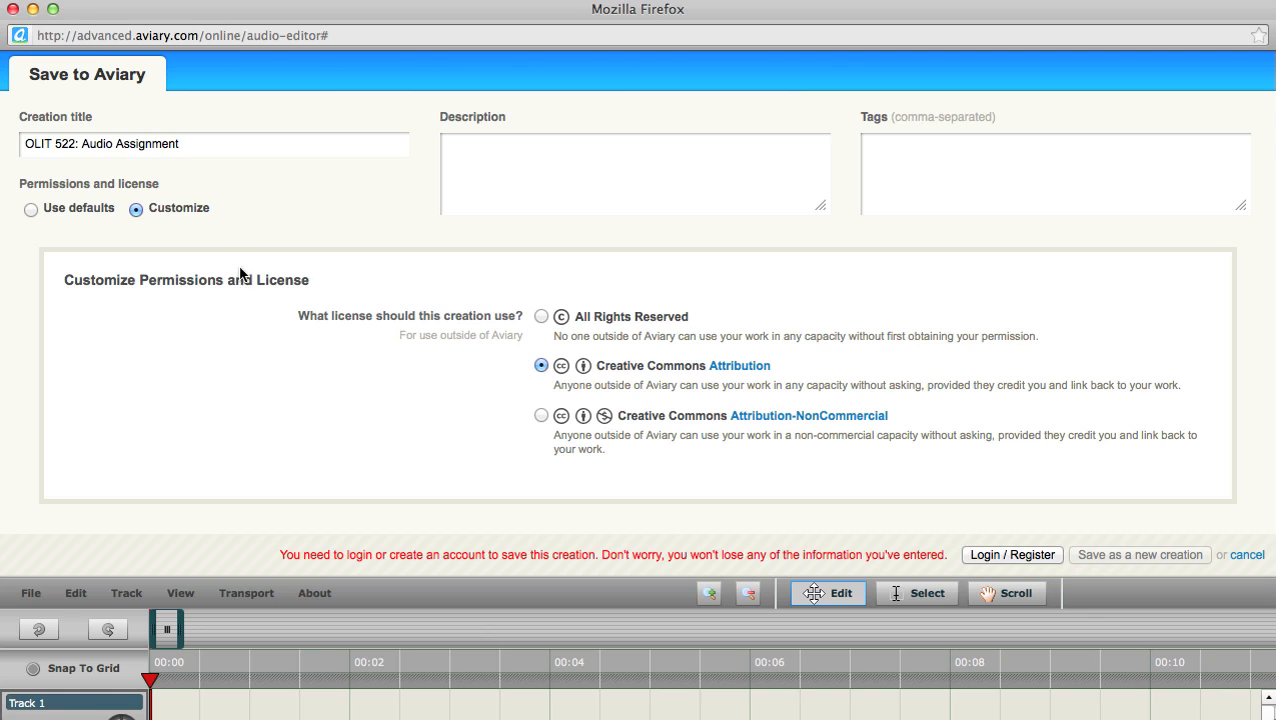
{"action": "left_click", "coordinate": [31, 209]}
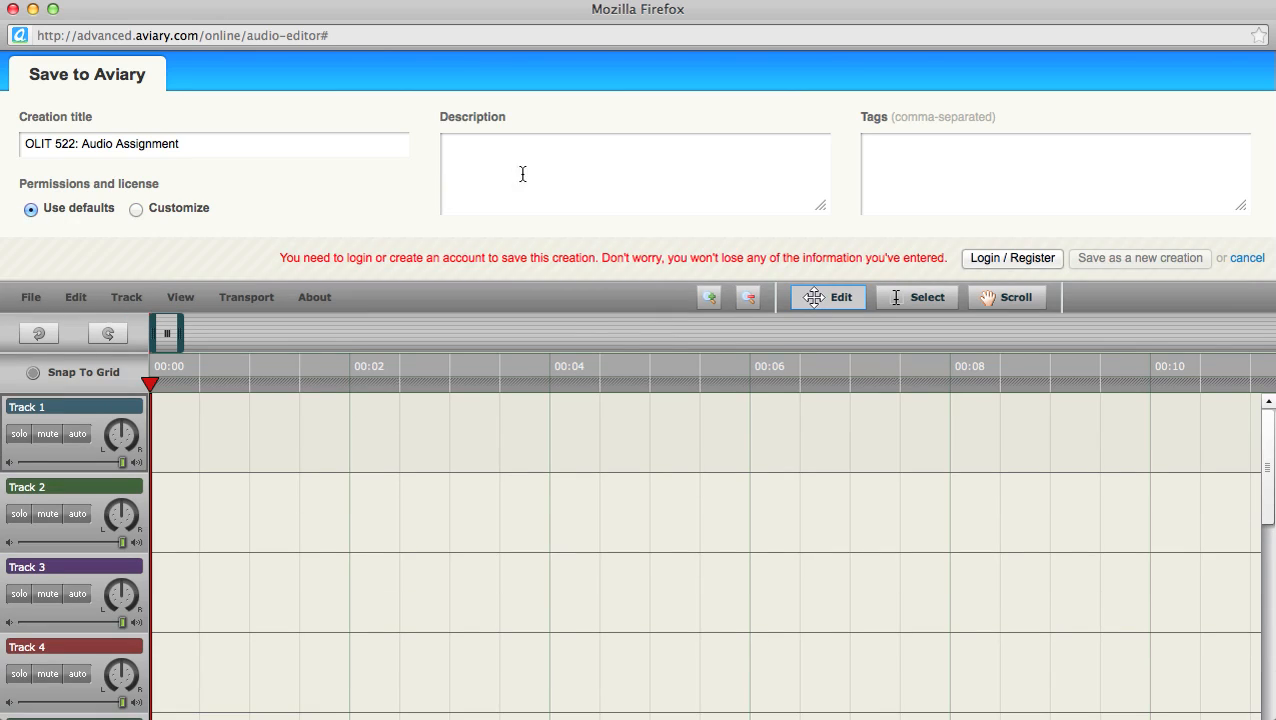
Step: Click through the description and tags fields, then bring up the account registration form
{"action": "left_click", "coordinate": [474, 166]}
{"action": "left_click", "coordinate": [868, 146]}
{"action": "left_click", "coordinate": [1014, 258]}
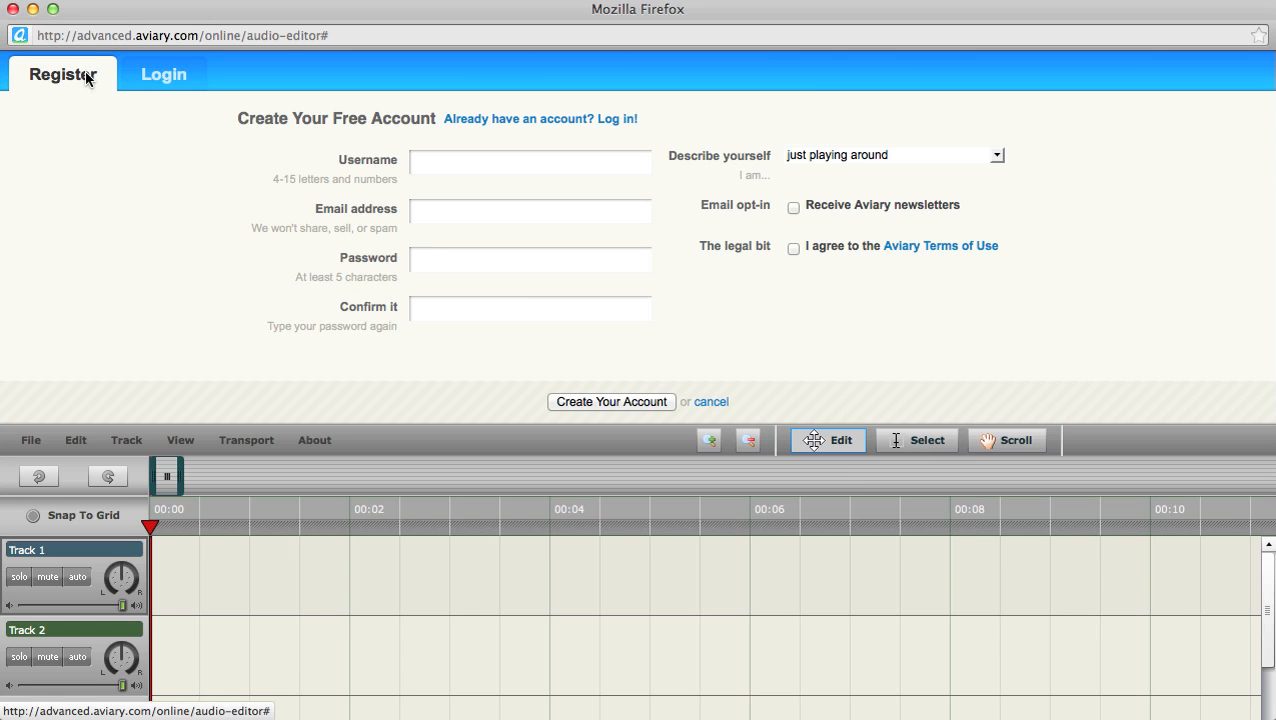
Step: Log in on the Login tab with the account's username and password
{"action": "left_click", "coordinate": [164, 77]}
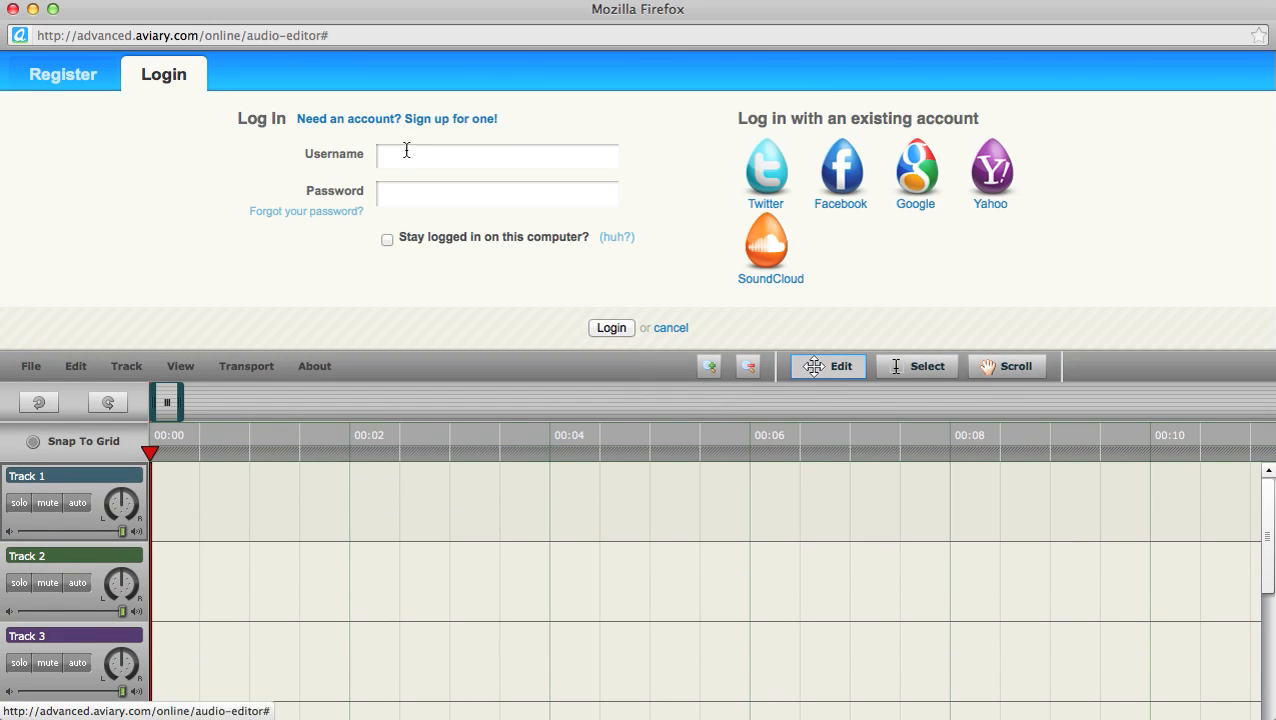
{"action": "left_click", "coordinate": [405, 151]}
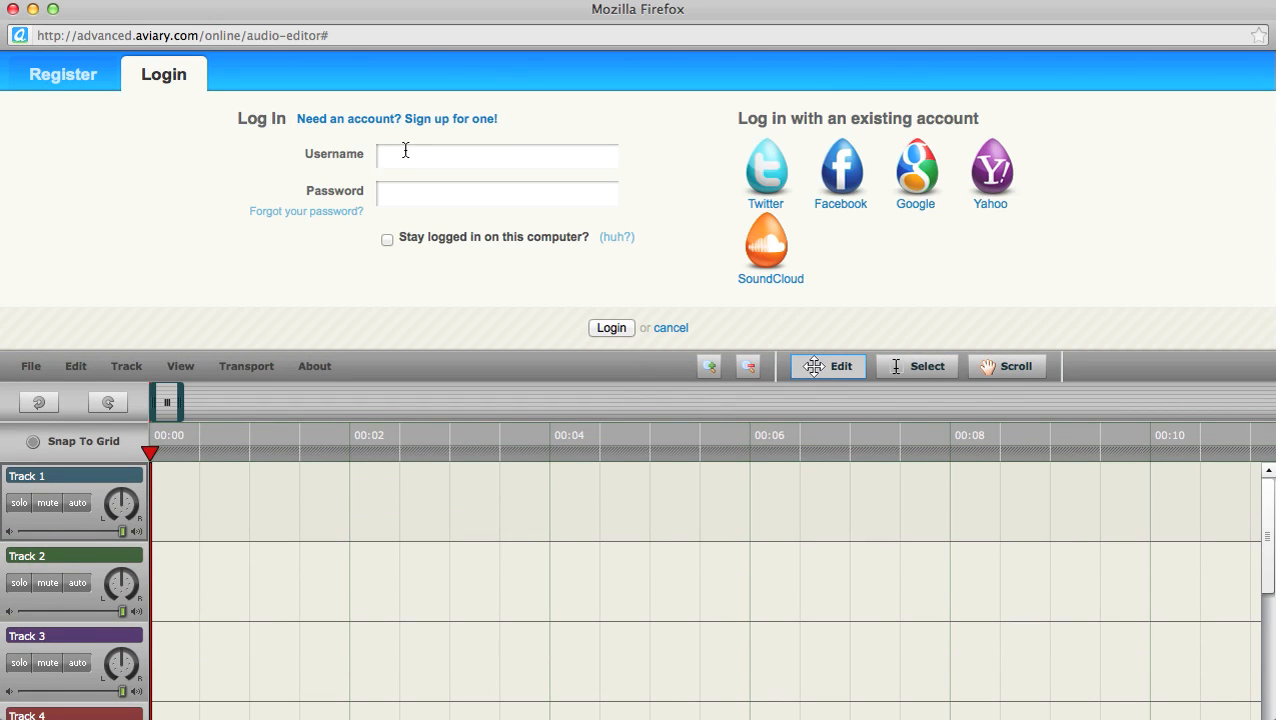
{"action": "key", "text": "Tab"}
{"action": "type", "text": "••••••••"}
{"action": "left_click", "coordinate": [611, 327]}
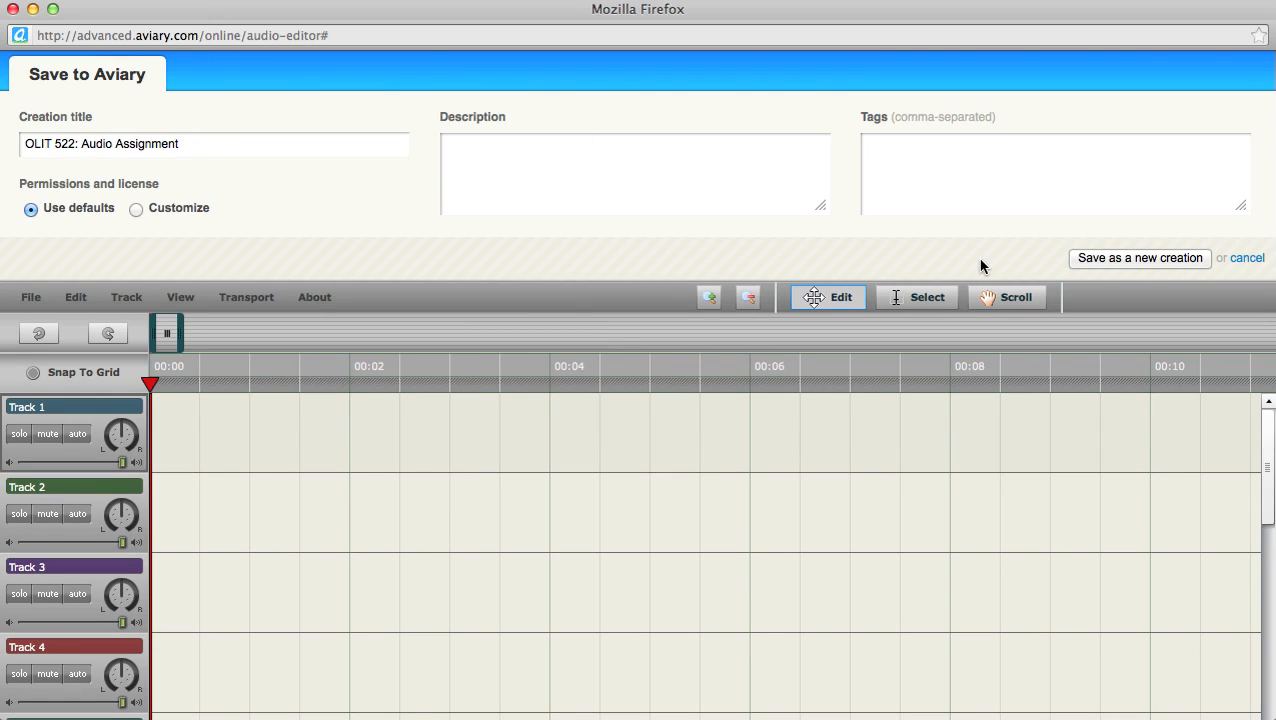
Step: Save 'OLIT 522: Audio Assignment' as a new creation and select its title text
{"action": "left_click", "coordinate": [1143, 259]}
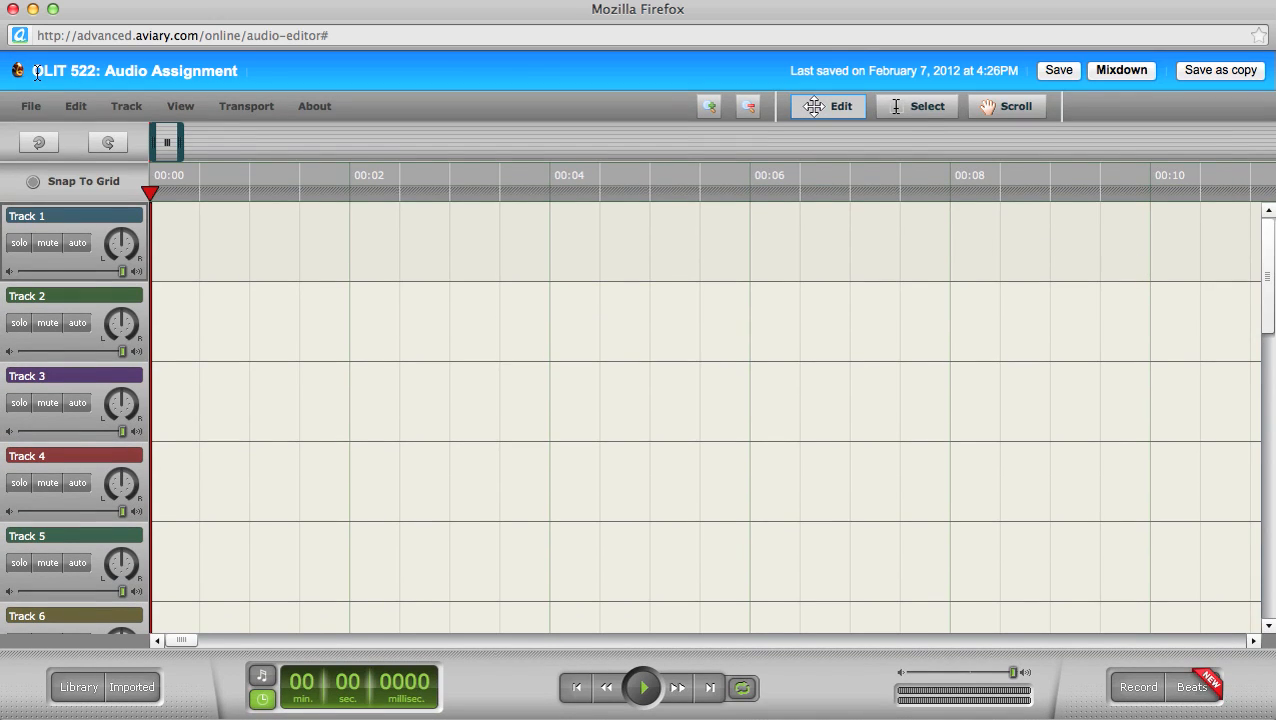
{"action": "left_click_drag", "start_coordinate": [35, 71], "coordinate": [240, 69]}
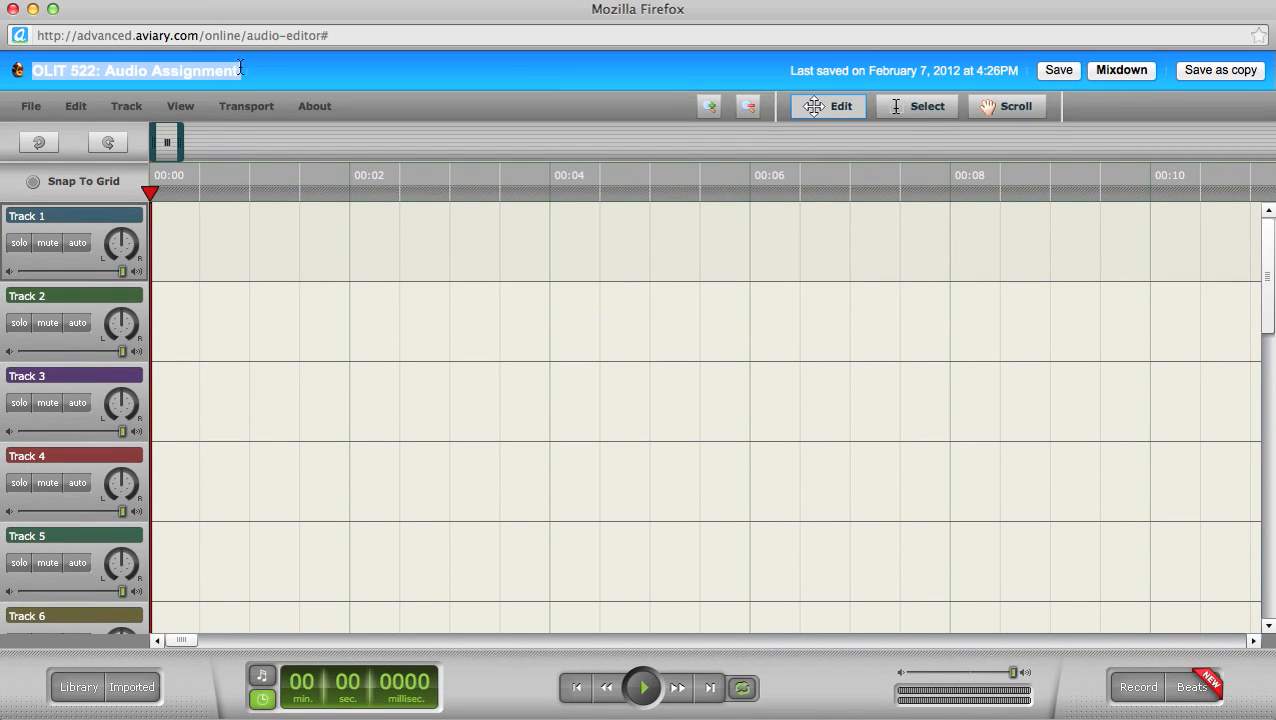
{"action": "left_click", "coordinate": [175, 71]}
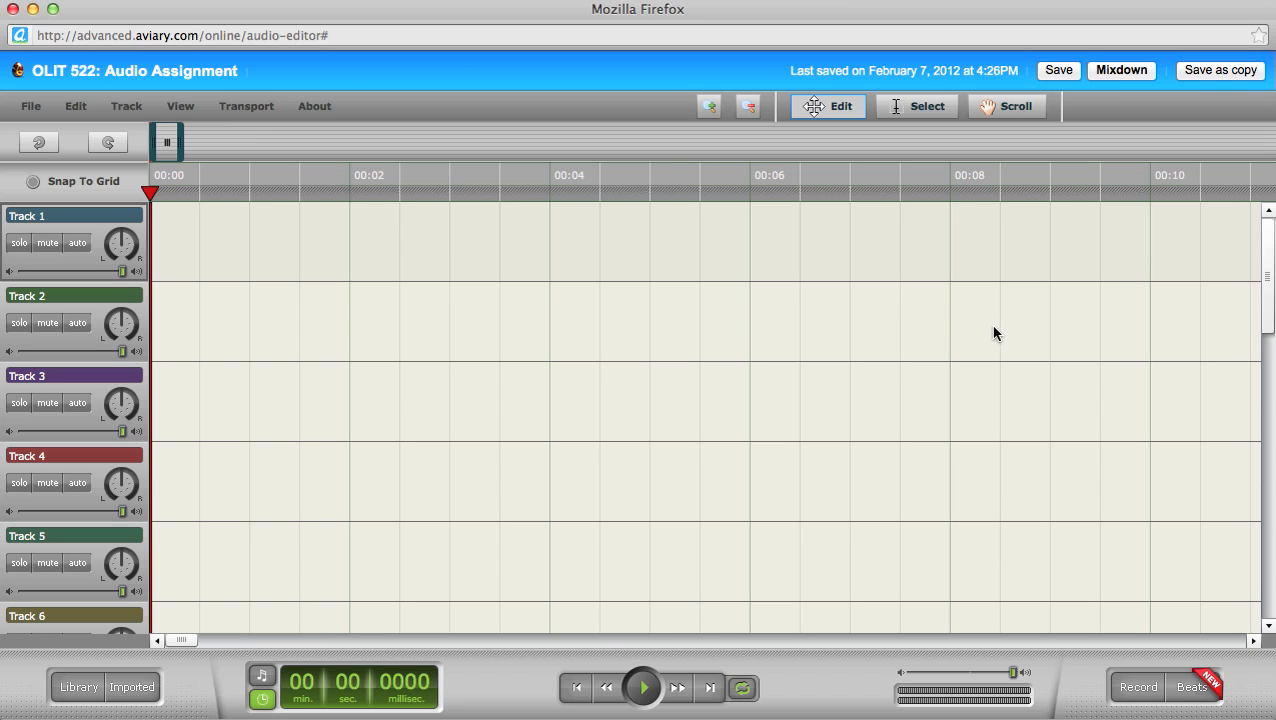
Step: Open the Import Audio dialog from the File menu
{"action": "left_click", "coordinate": [31, 108]}
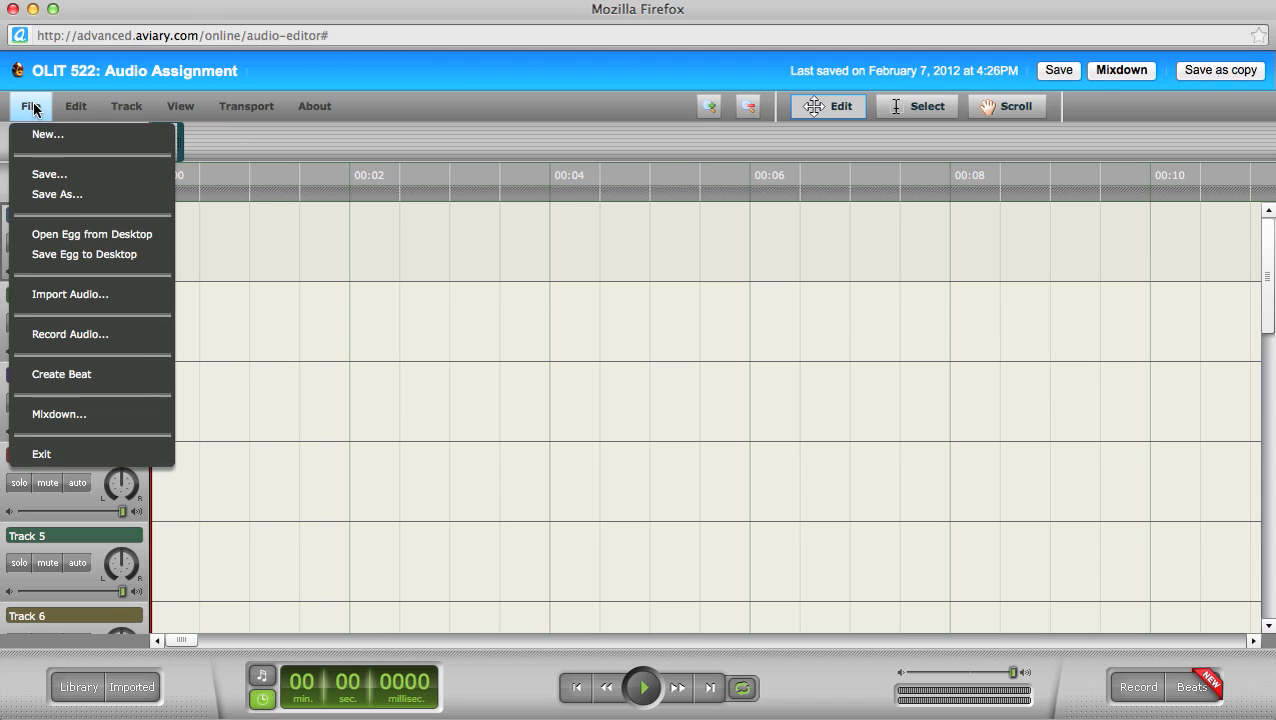
{"action": "left_click", "coordinate": [136, 298]}
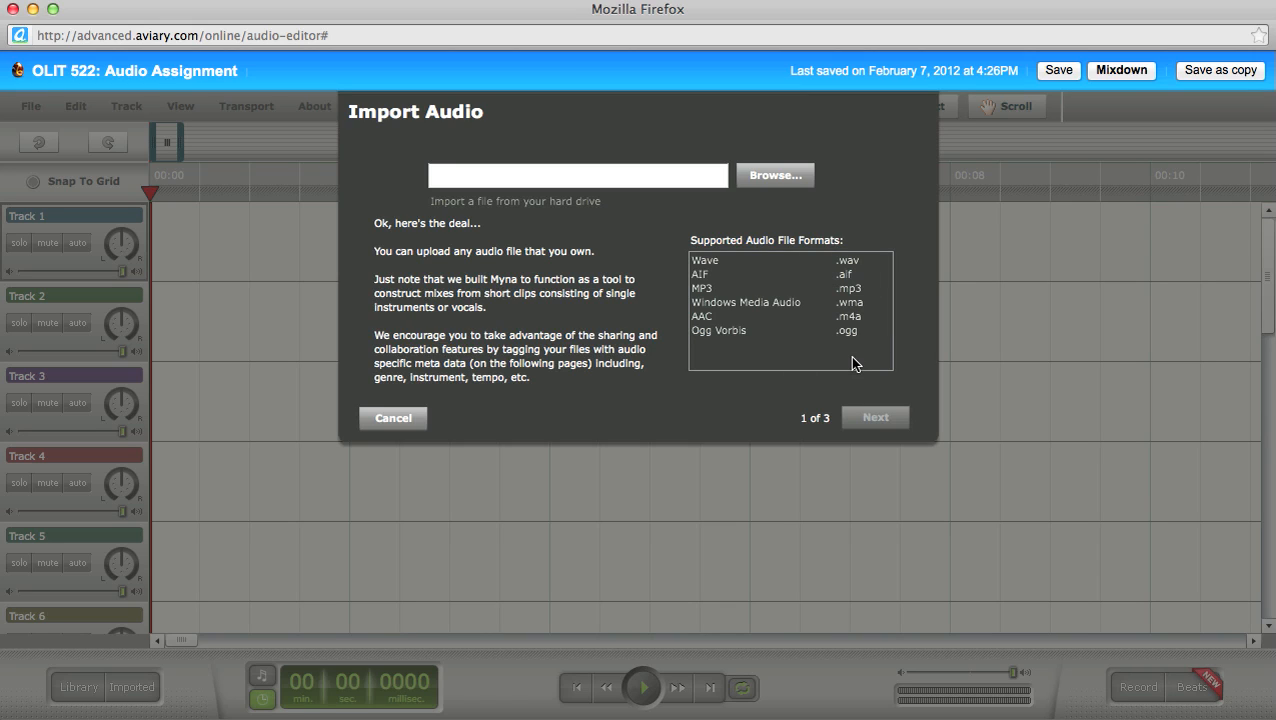
Step: Browse to the Desktop and choose BigBillBroonzy-BabyPleaseDontGo.mp3 for import
{"action": "left_click", "coordinate": [733, 207]}
{"action": "left_click", "coordinate": [500, 252]}
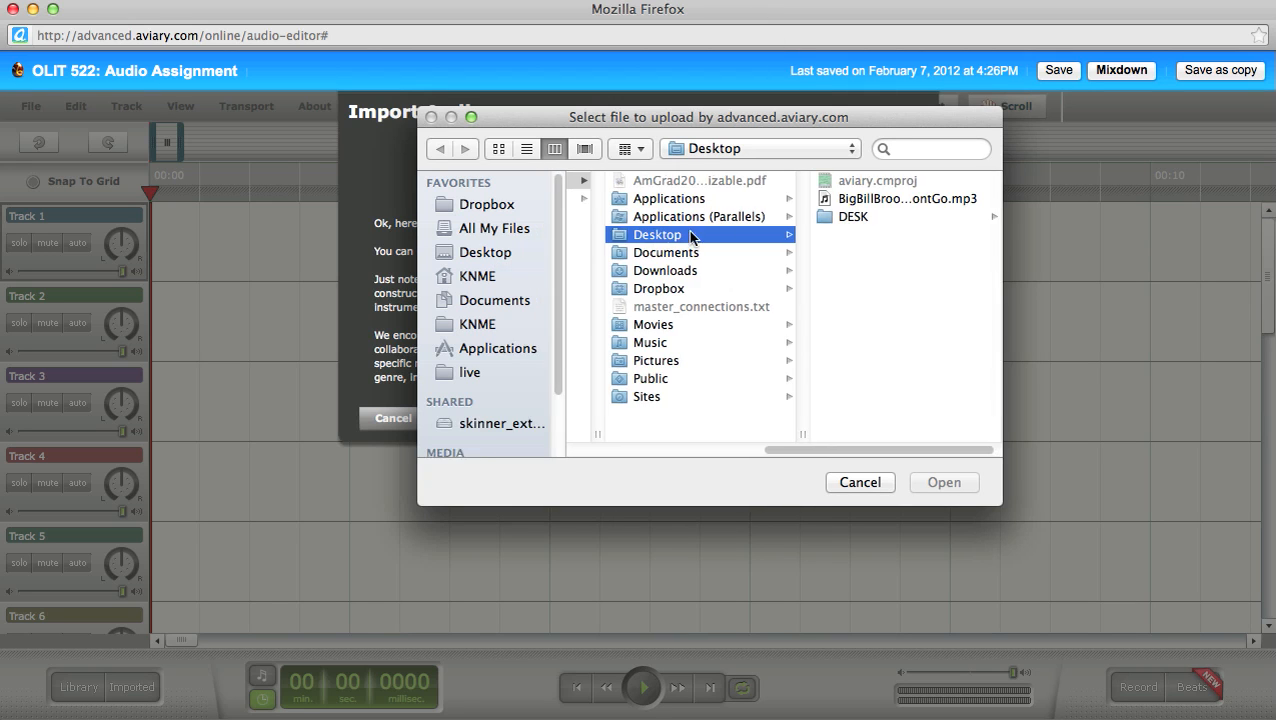
{"action": "left_click", "coordinate": [870, 199]}
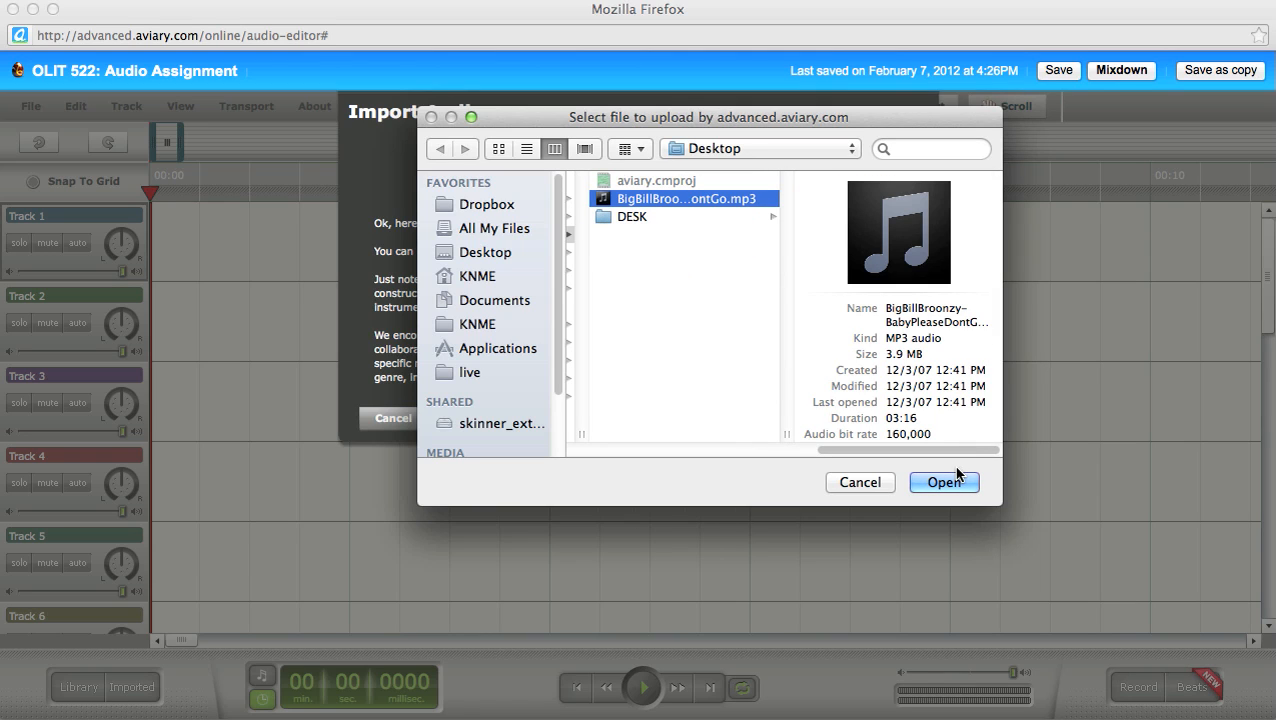
{"action": "left_click", "coordinate": [955, 476]}
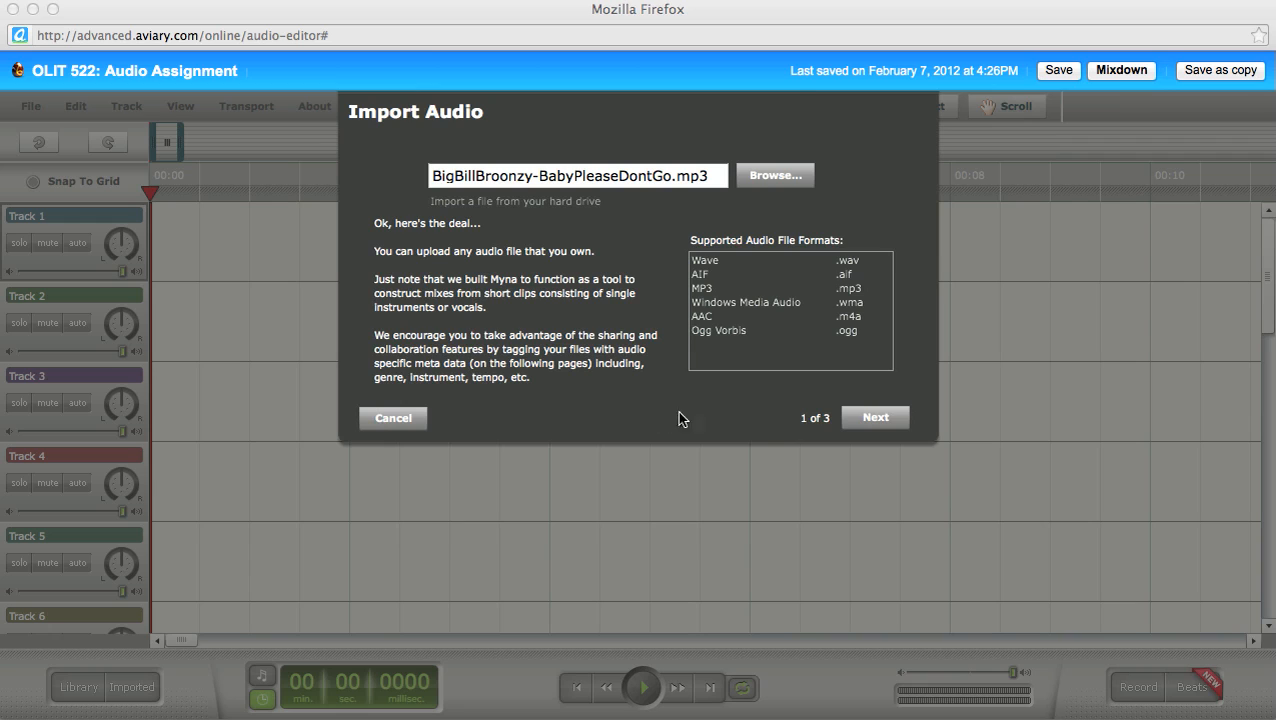
Step: Keep the imported file's visibility set to Only you and continue to Advanced Info
{"action": "left_click", "coordinate": [876, 419]}
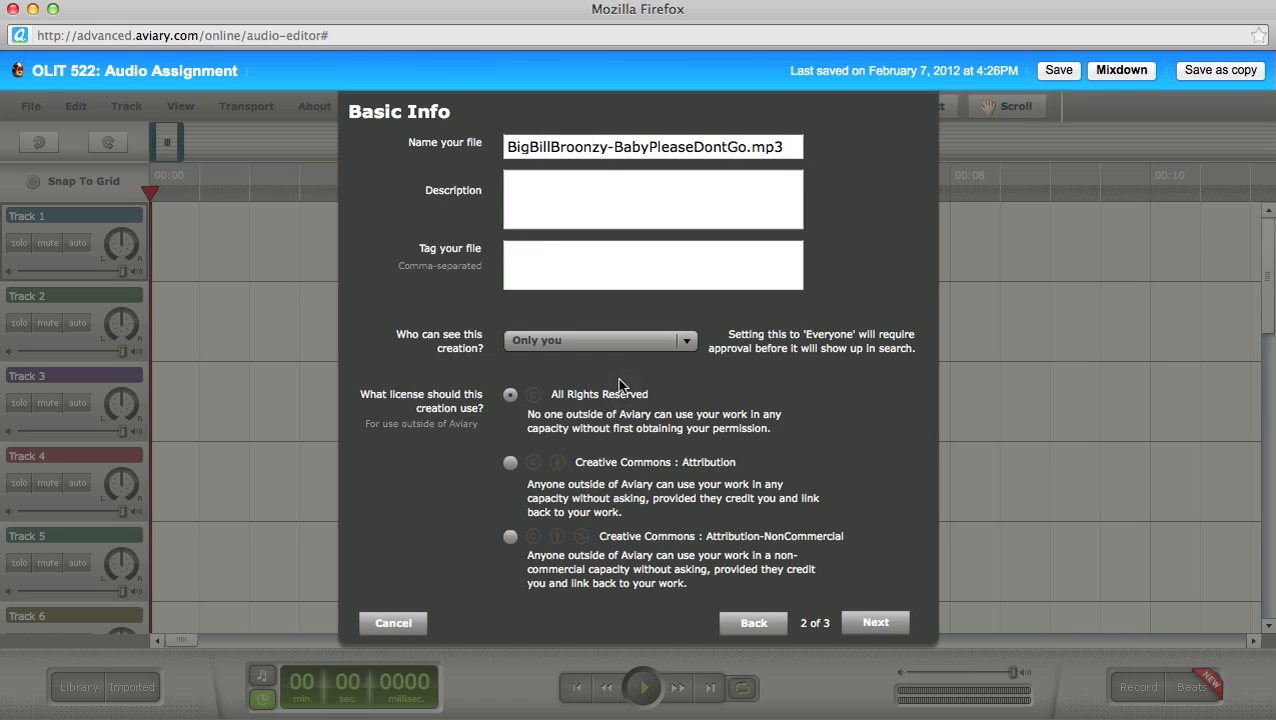
{"action": "left_click", "coordinate": [684, 343]}
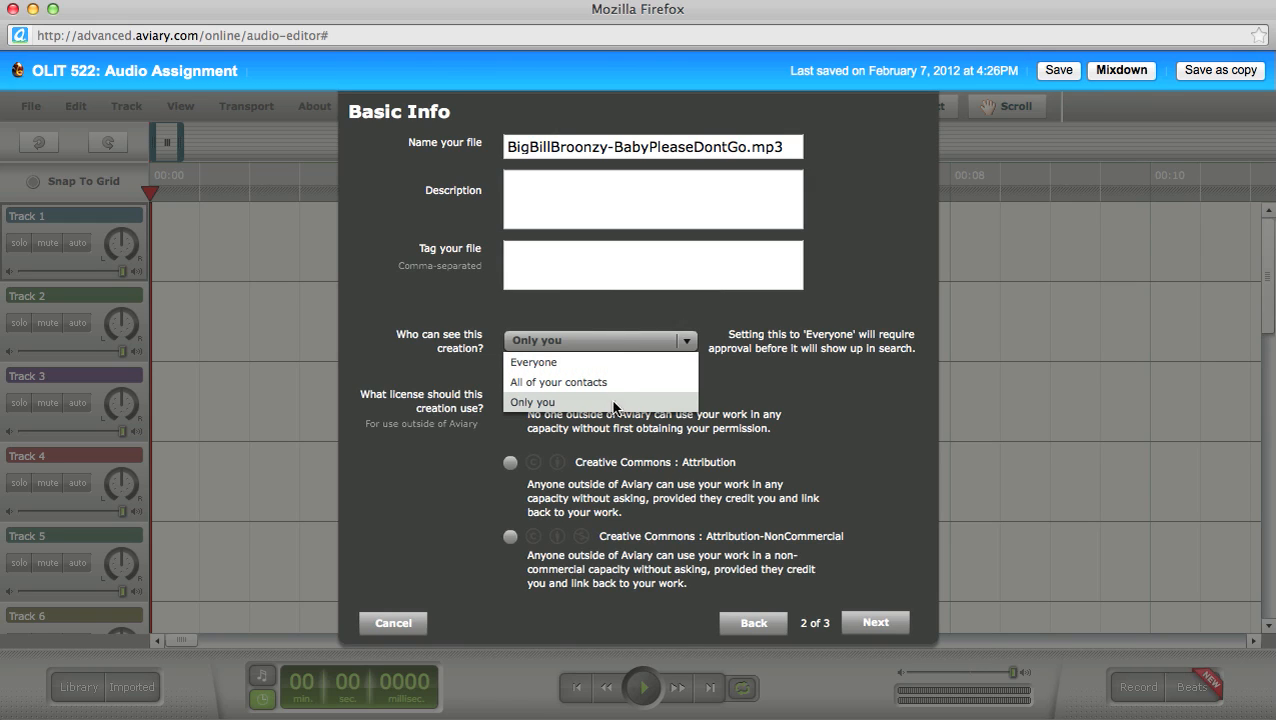
{"action": "left_click", "coordinate": [538, 404]}
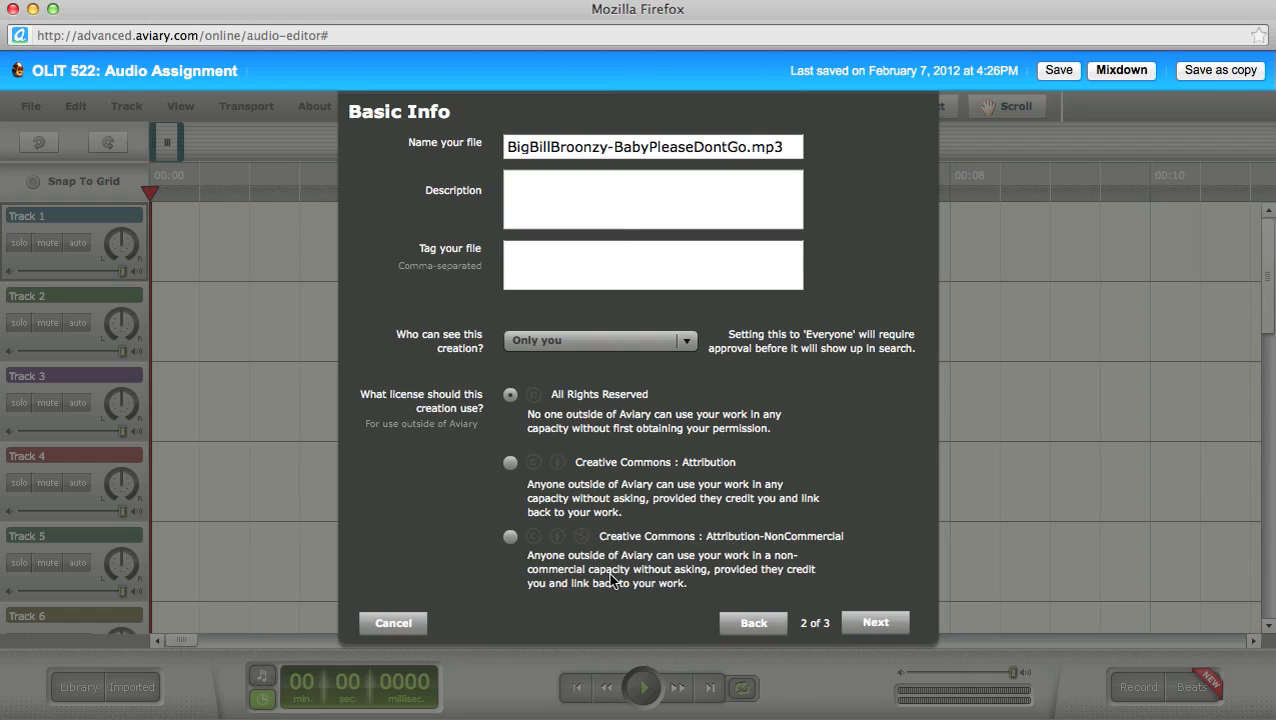
{"action": "left_click", "coordinate": [853, 623]}
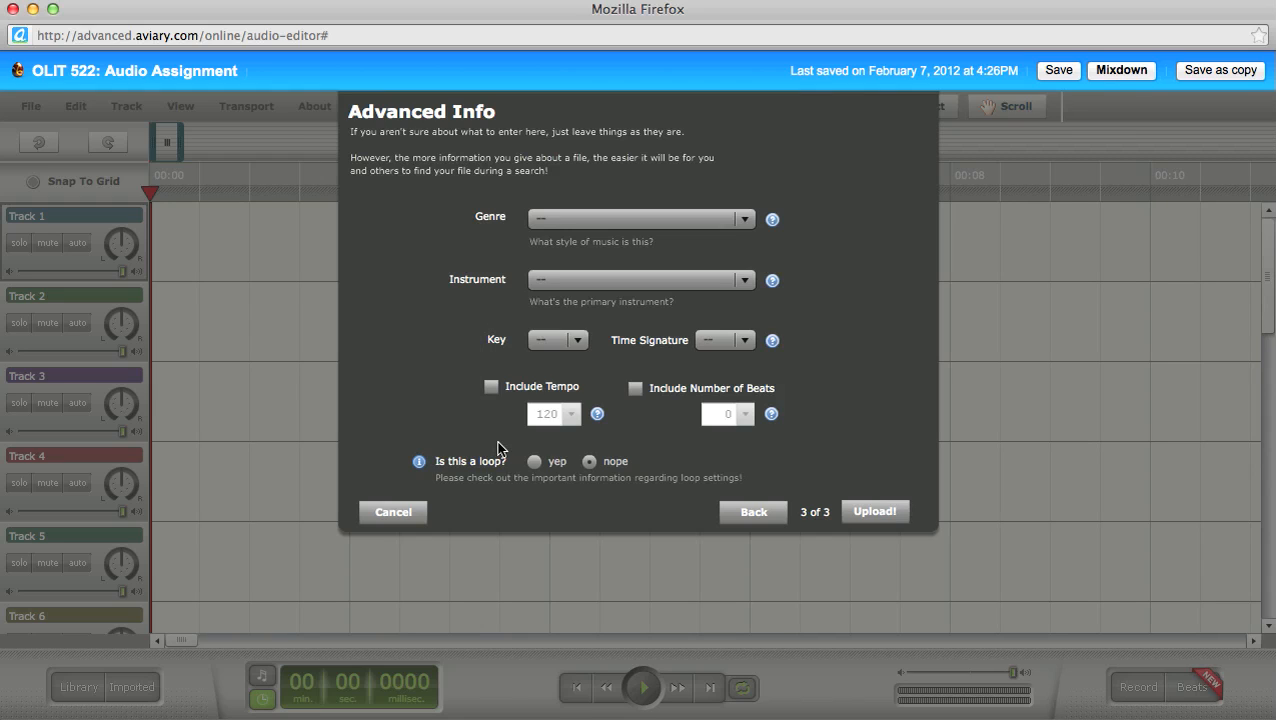
Step: Upload the Broonzy clip with 'Is this a loop?' set to nope and genre left unset
{"action": "left_click", "coordinate": [589, 461]}
{"action": "left_click", "coordinate": [593, 219]}
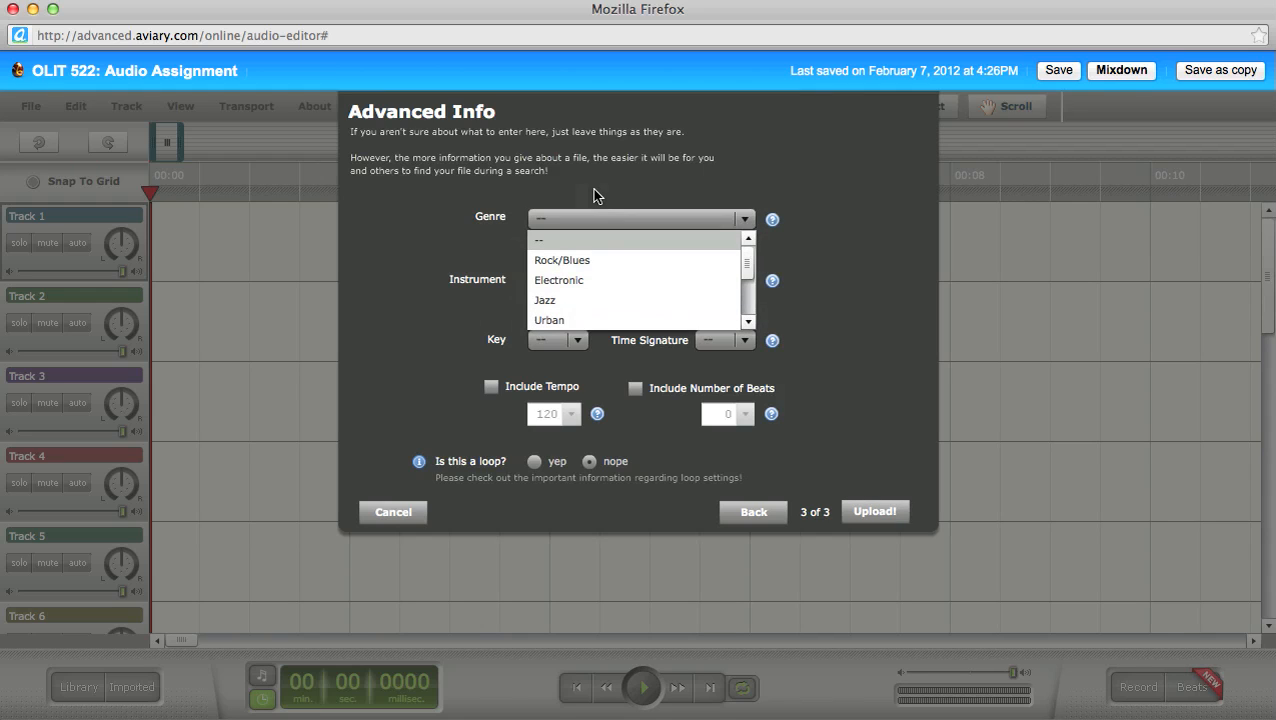
{"action": "left_click", "coordinate": [597, 192]}
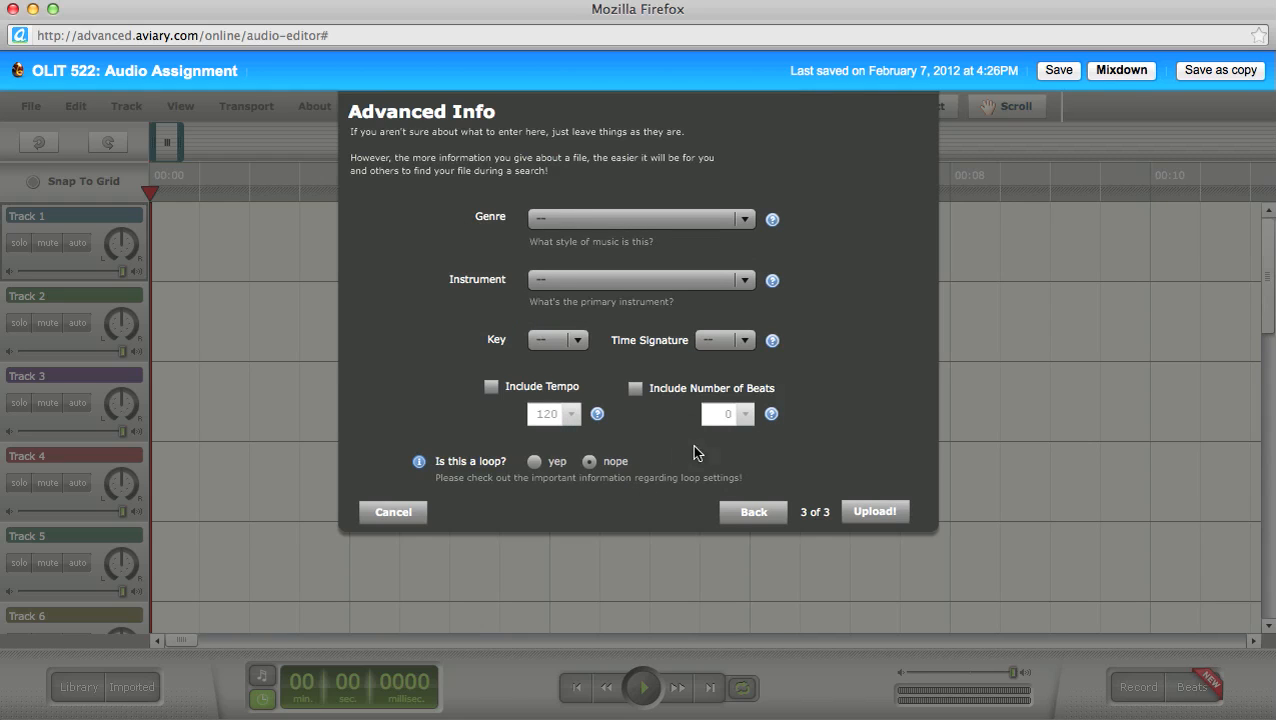
{"action": "left_click", "coordinate": [866, 512]}
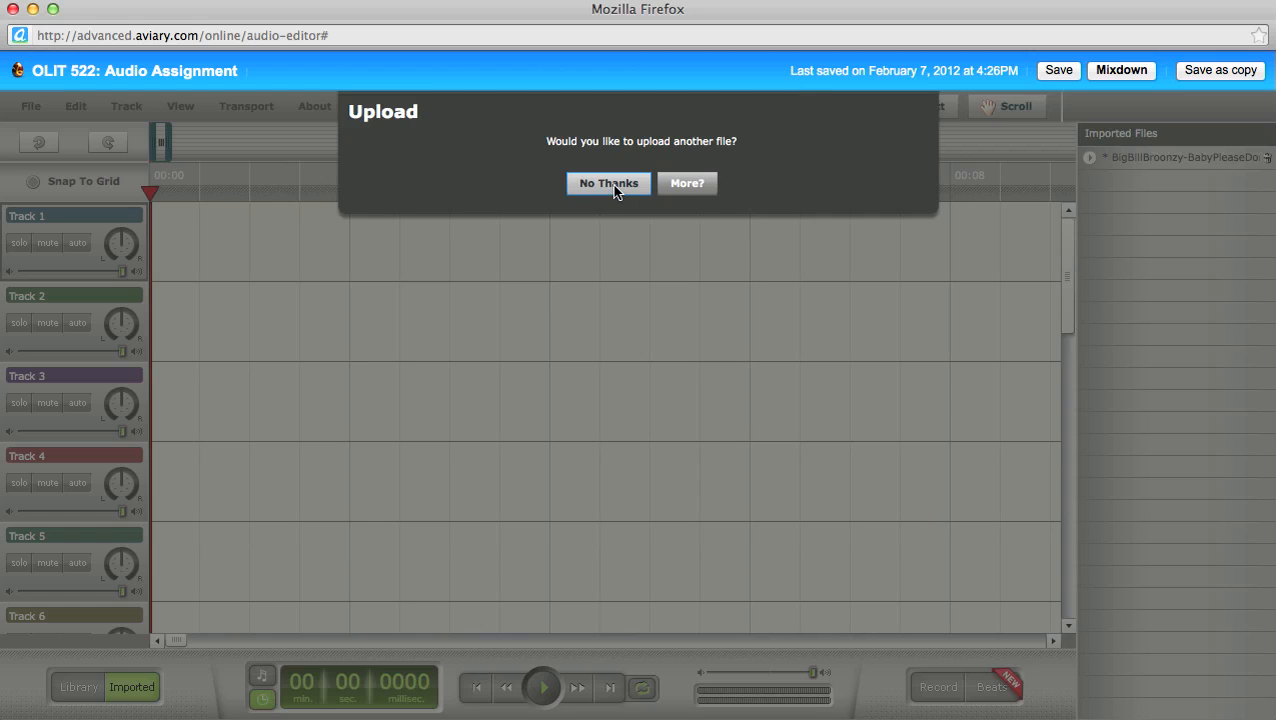
Step: Decline another upload and toggle the Imported Files list to show the Broonzy clip
{"action": "left_click", "coordinate": [612, 184]}
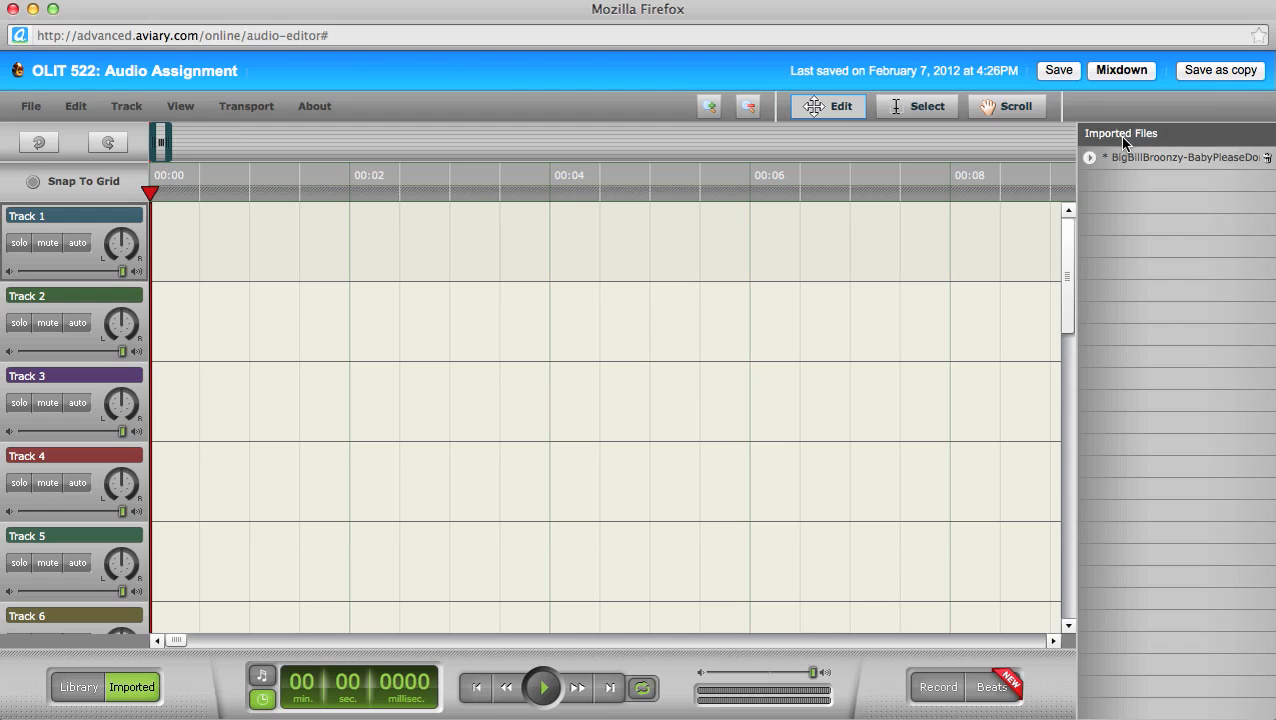
{"action": "left_click", "coordinate": [134, 688]}
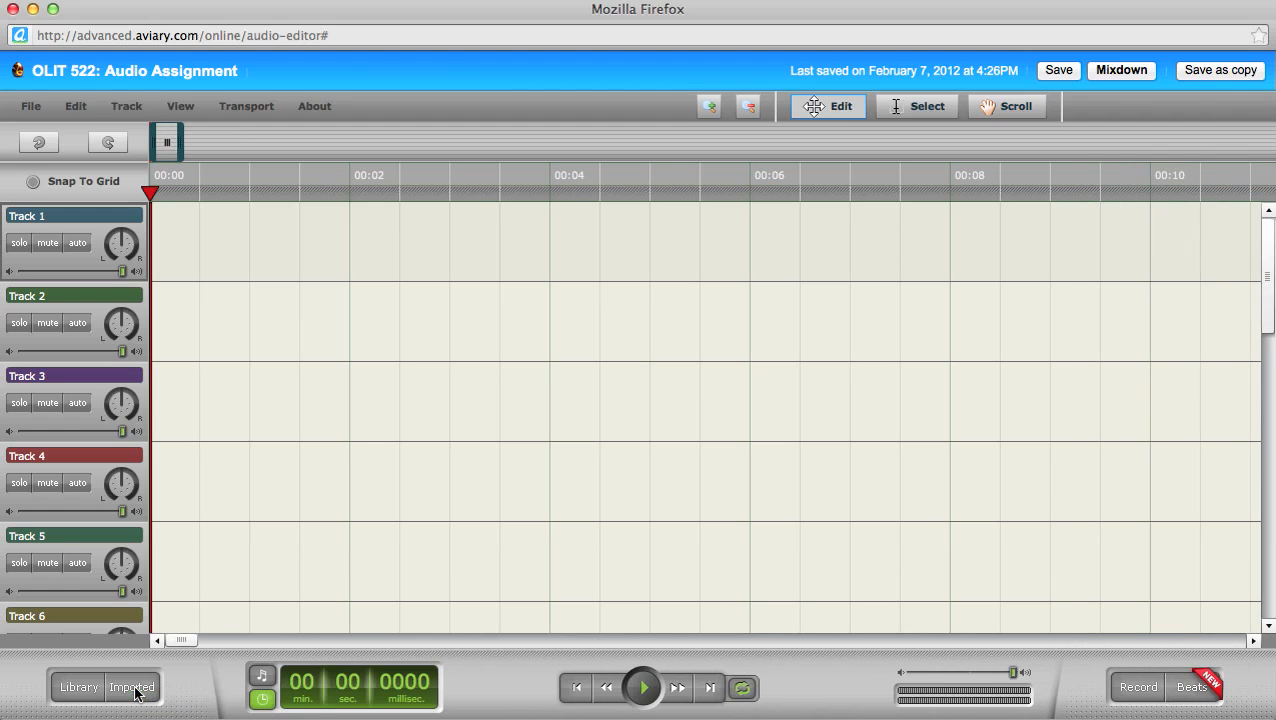
{"action": "left_click", "coordinate": [137, 692]}
{"action": "left_click", "coordinate": [137, 692]}
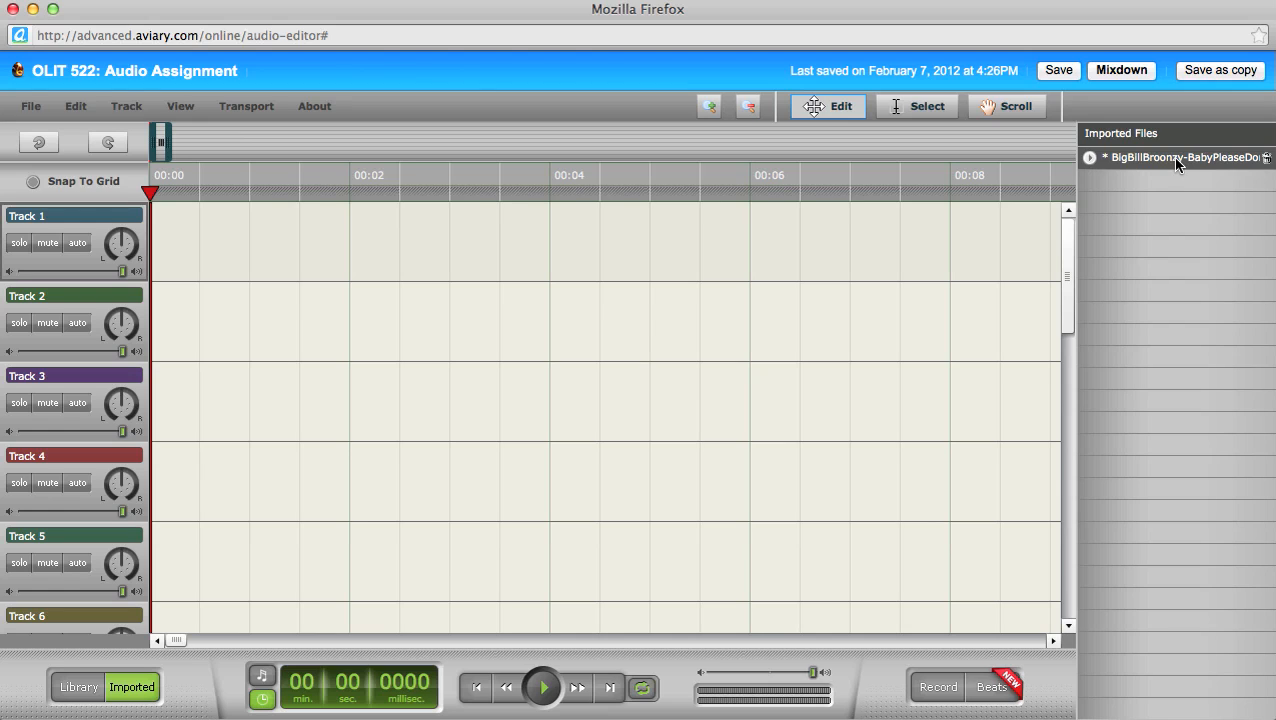
Step: Drag BigBillBroonzy-BabyPleaseDontGo from Imported Files onto Track 1 starting at 00:00
{"action": "left_click_drag", "start_coordinate": [1172, 163], "coordinate": [153, 233]}
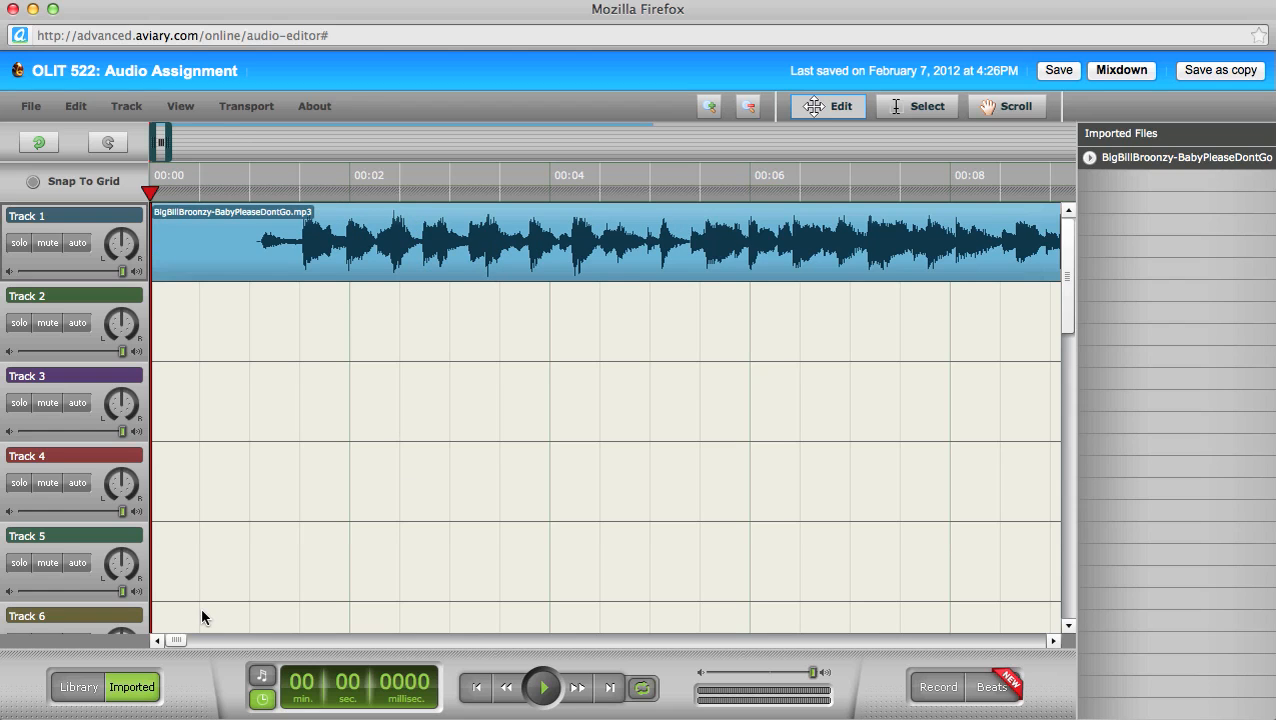
{"action": "left_click_drag", "start_coordinate": [173, 640], "coordinate": [188, 641]}
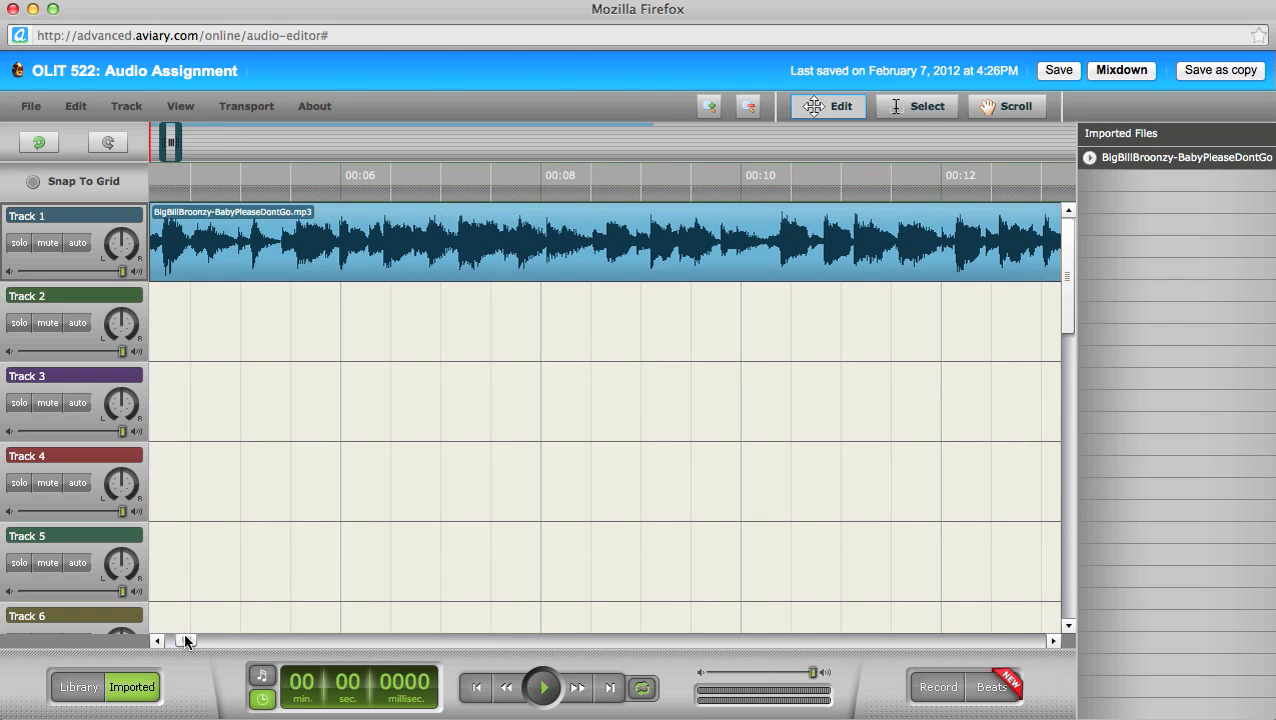
{"action": "left_click_drag", "start_coordinate": [185, 640], "coordinate": [176, 640]}
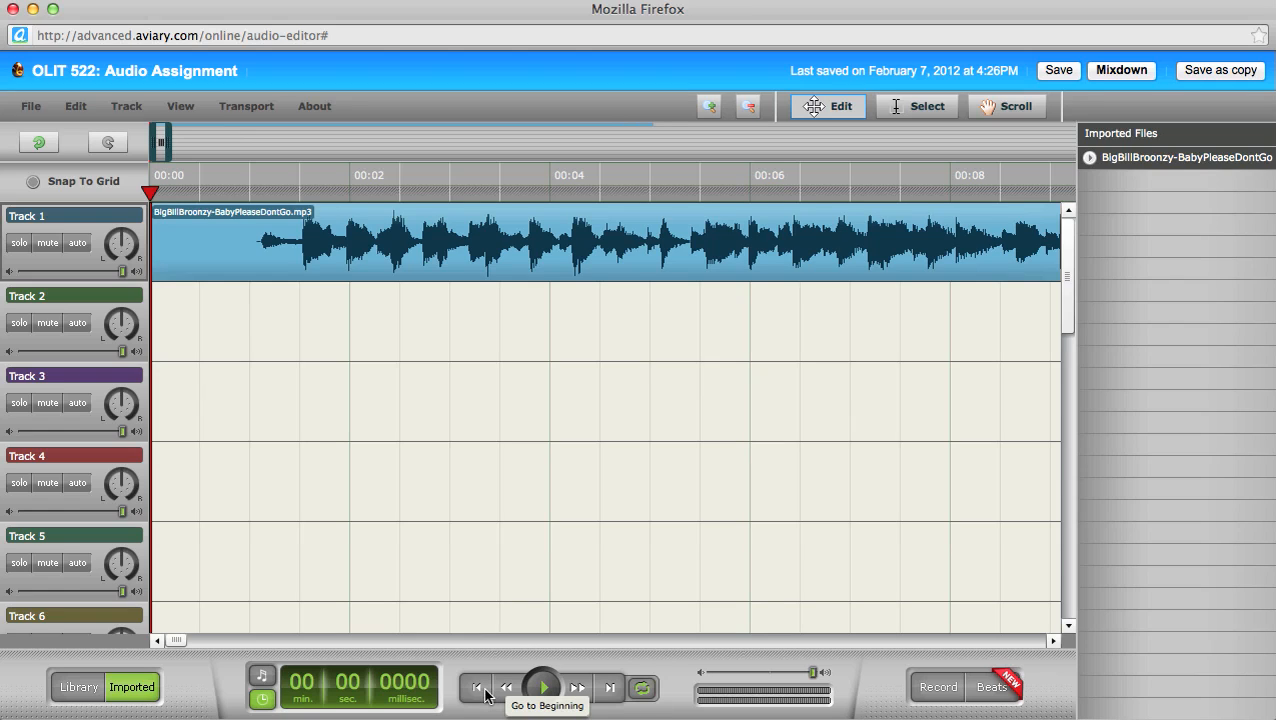
Step: Play the first five seconds of the Broonzy clip, then scroll to its end near 03:15
{"action": "left_click", "coordinate": [543, 688]}
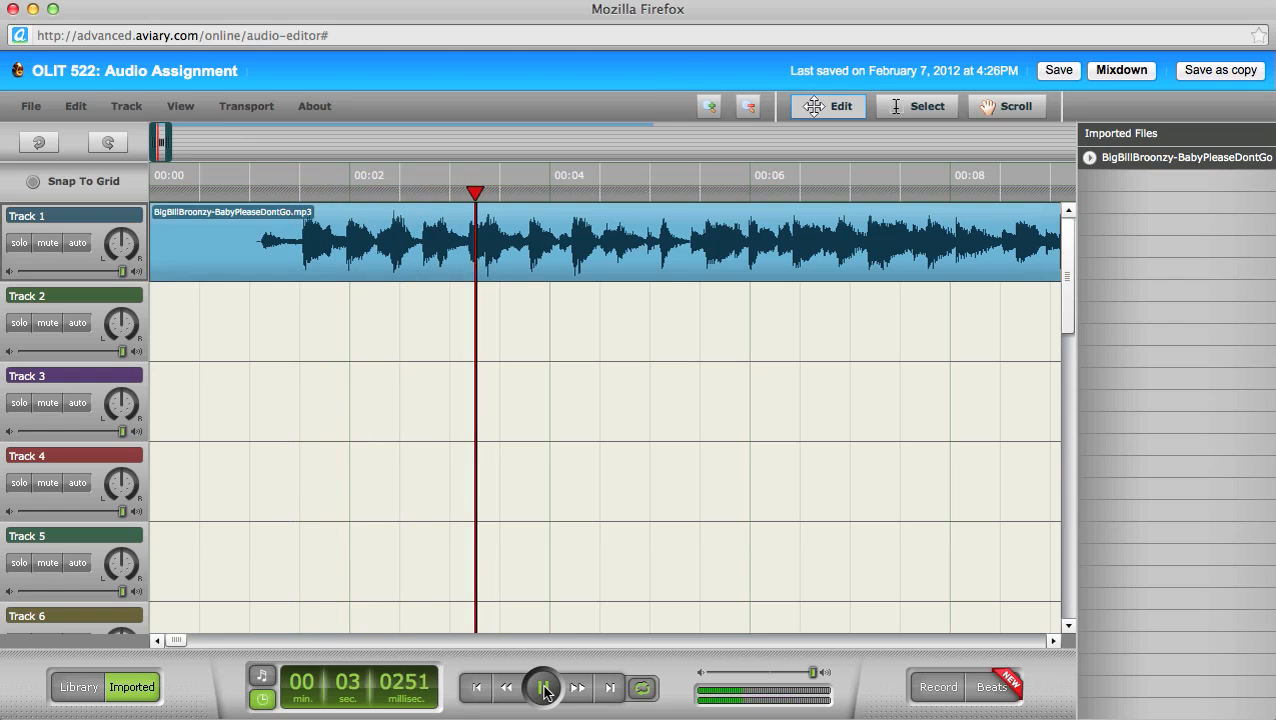
{"action": "left_click", "coordinate": [543, 688]}
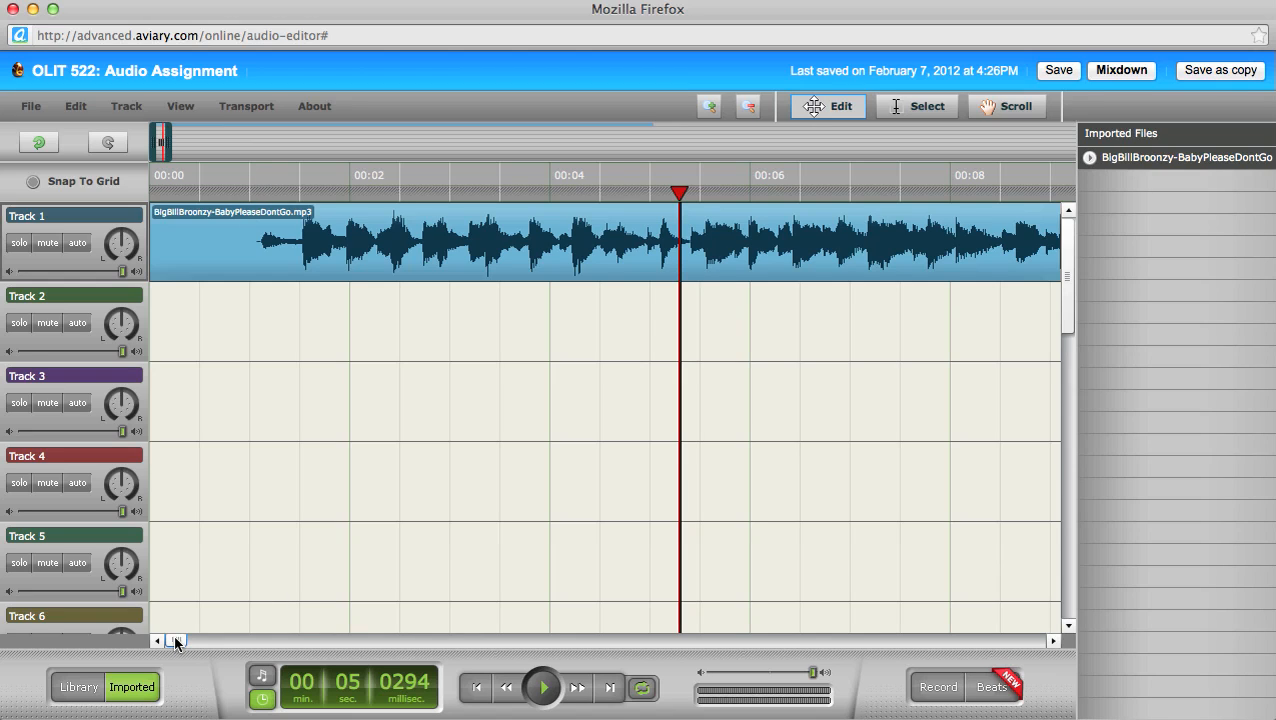
{"action": "left_click_drag", "start_coordinate": [176, 641], "coordinate": [643, 622]}
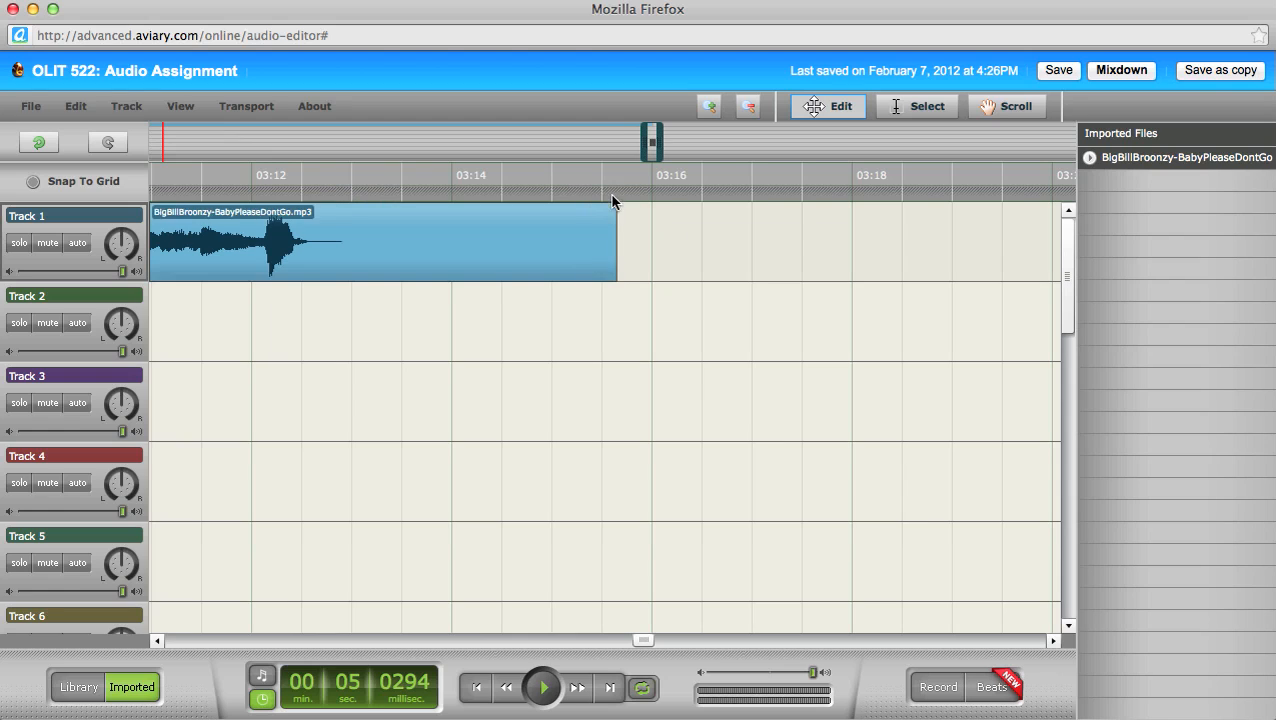
{"action": "mouse_move", "coordinate": [612, 216]}
{"action": "left_click_drag", "start_coordinate": [635, 633], "coordinate": [521, 636]}
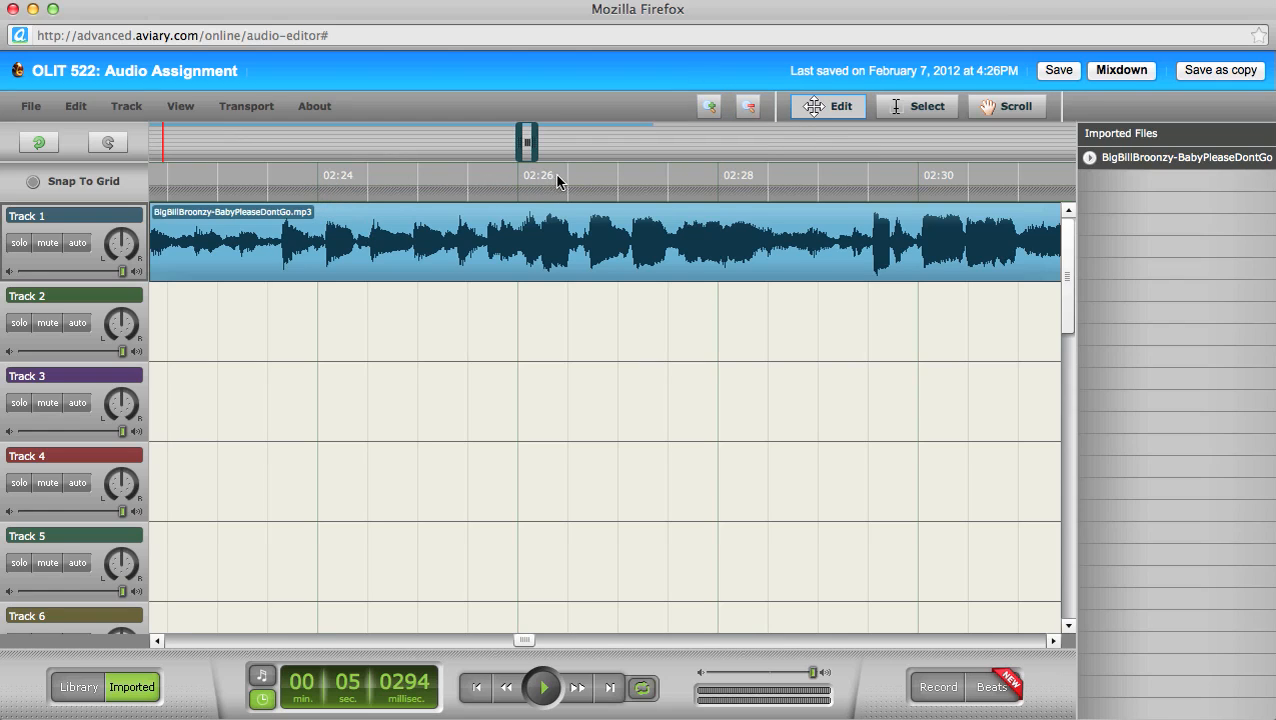
Step: Zoom the timeline out eleven steps until the ruler spans about 01:30–03:20
{"action": "left_click", "coordinate": [749, 106]}
{"action": "left_click", "coordinate": [749, 106]}
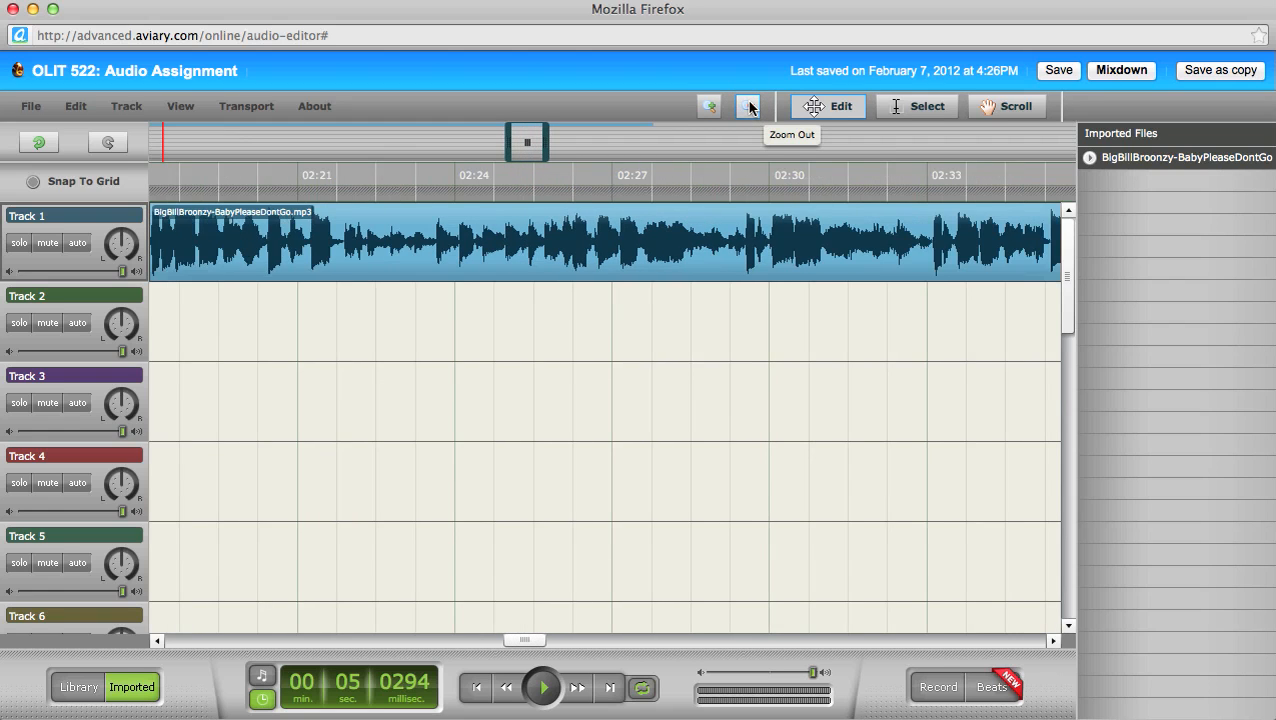
{"action": "left_click", "coordinate": [749, 106]}
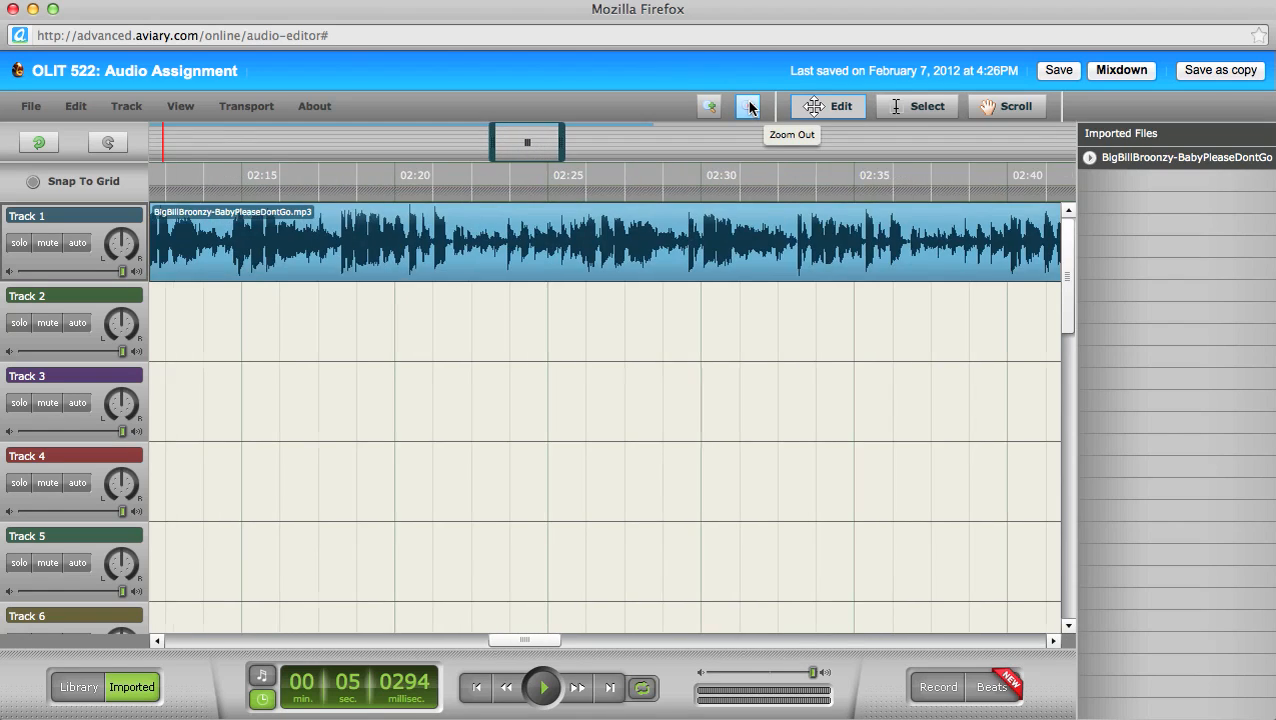
{"action": "left_click", "coordinate": [749, 106]}
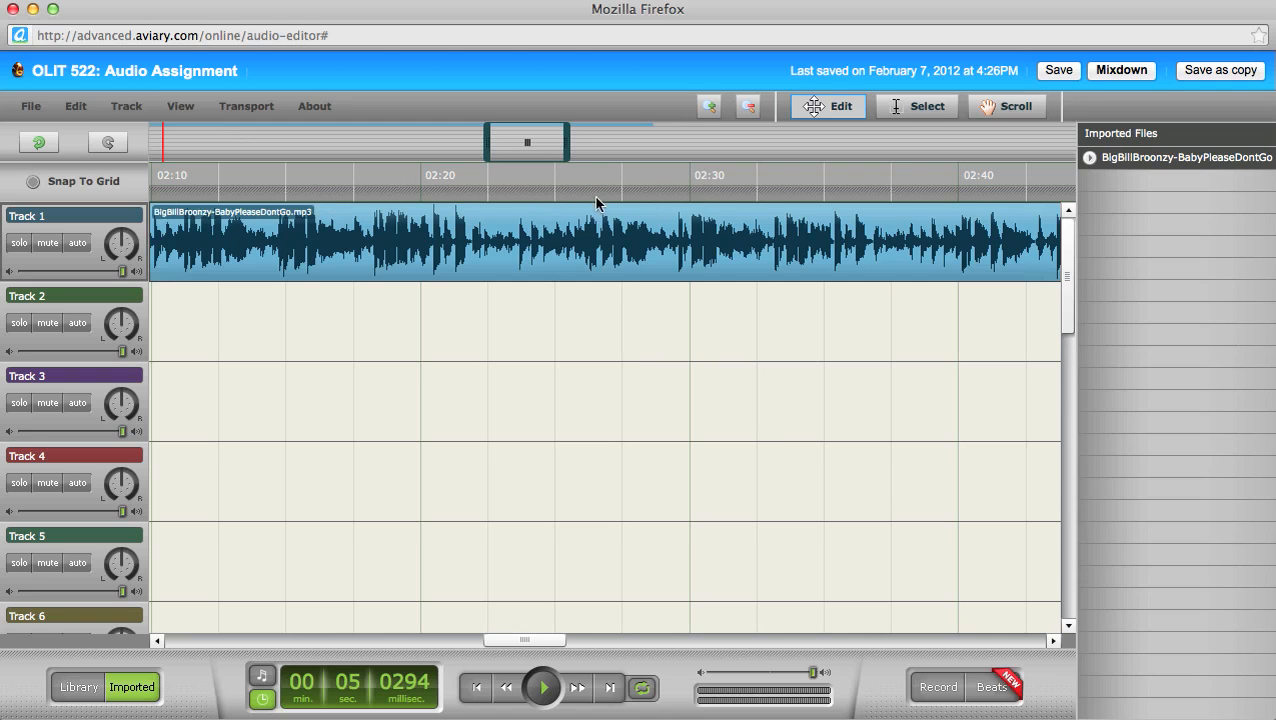
{"action": "left_click", "coordinate": [745, 107]}
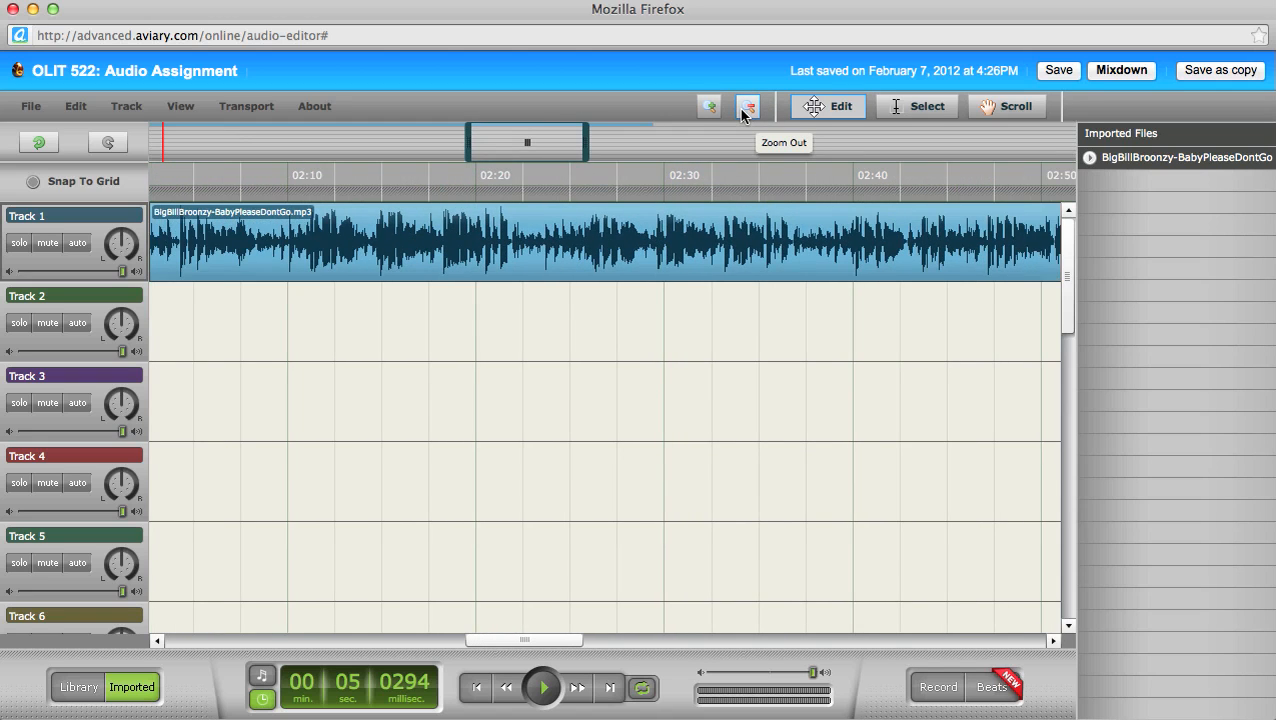
{"action": "left_click", "coordinate": [746, 107]}
{"action": "left_click", "coordinate": [746, 107]}
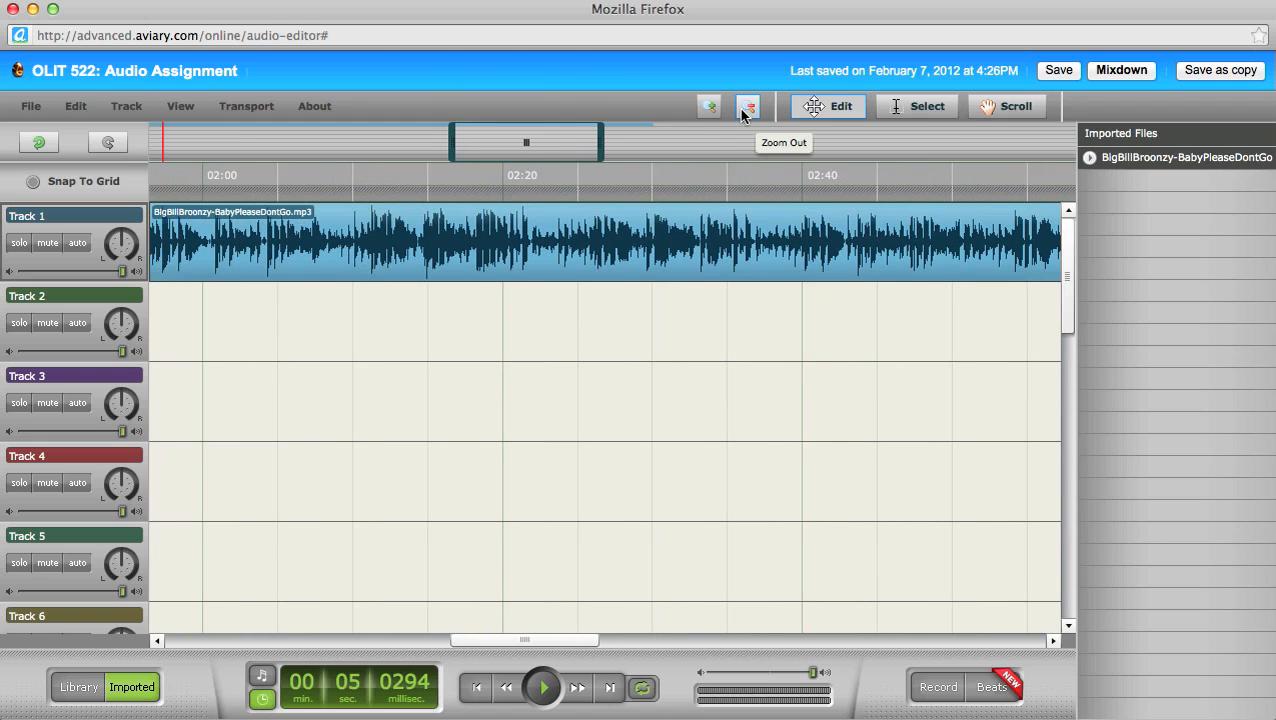
{"action": "left_click", "coordinate": [746, 108]}
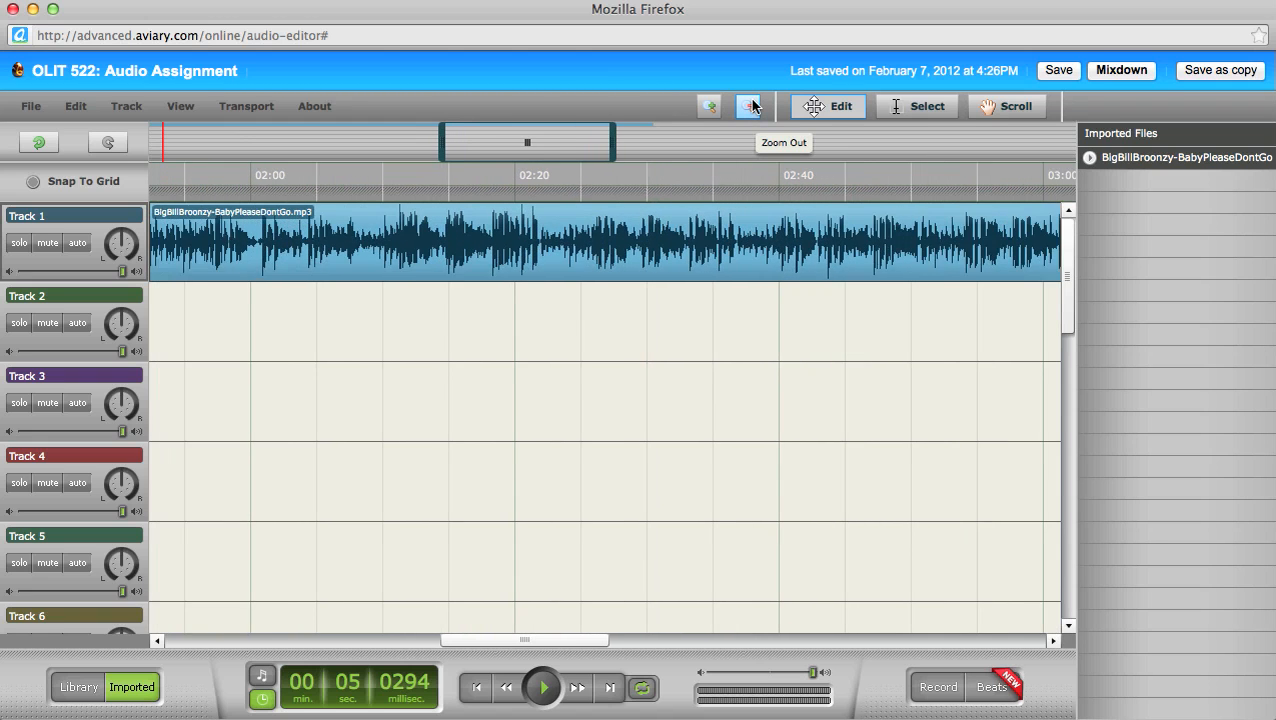
{"action": "left_click", "coordinate": [748, 107]}
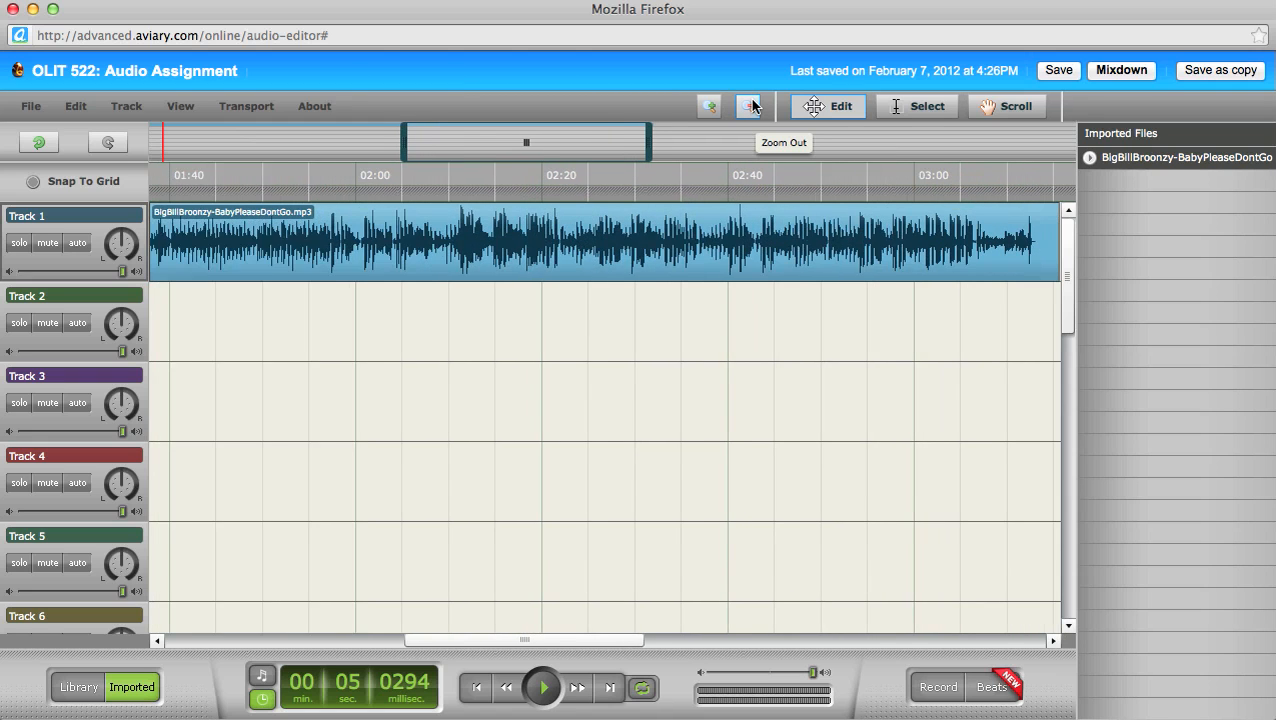
{"action": "left_click", "coordinate": [750, 107]}
{"action": "left_click", "coordinate": [752, 106]}
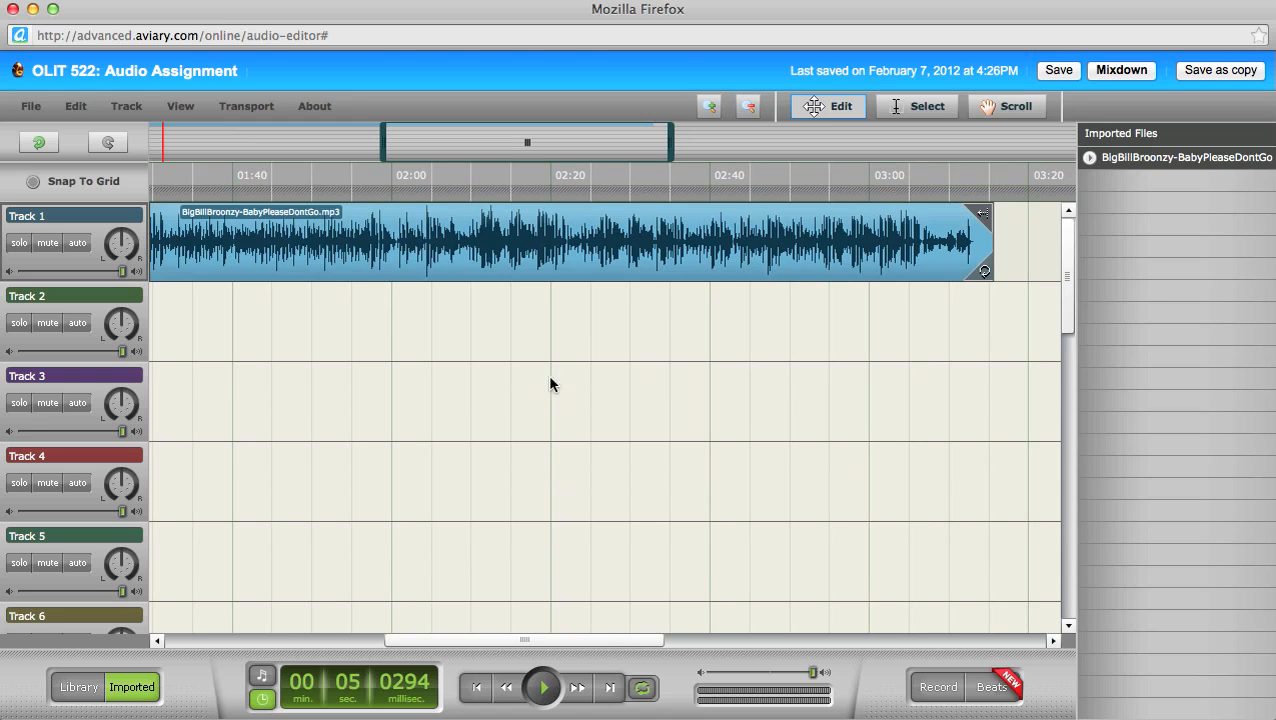
{"action": "left_click_drag", "start_coordinate": [521, 636], "coordinate": [515, 633]}
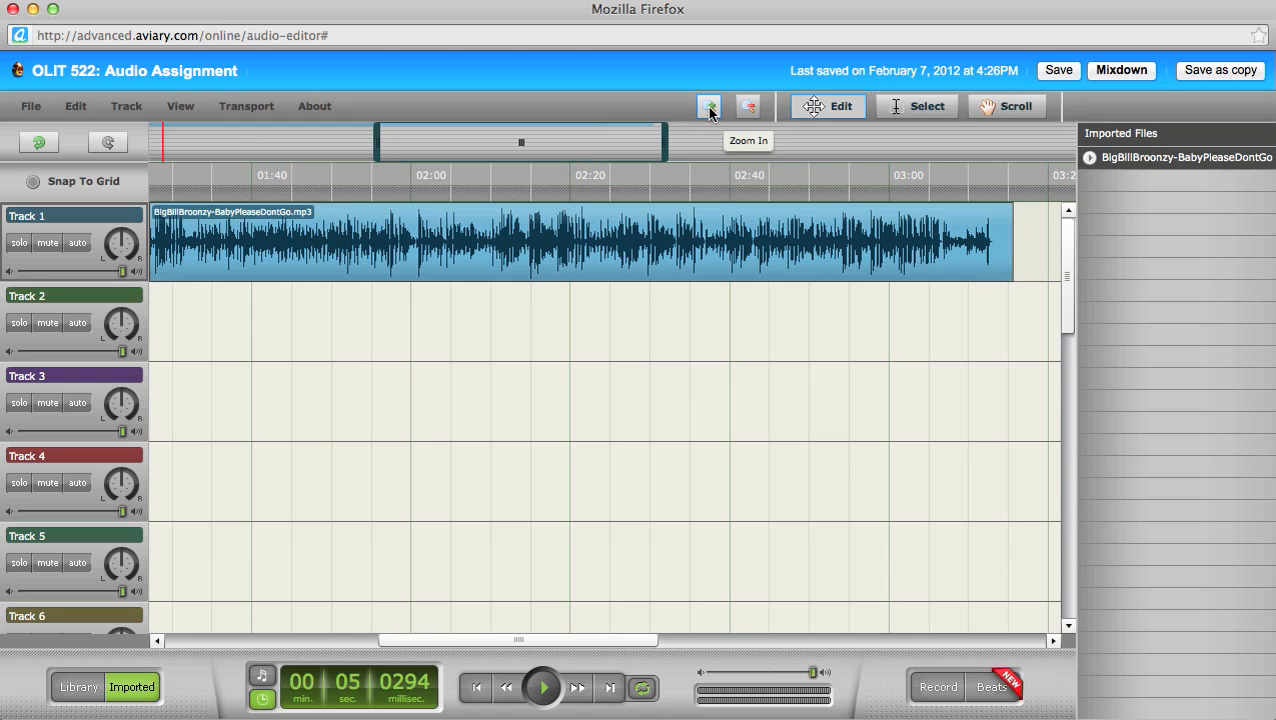
Step: Resize the overview window to zoom in around 01:50–02:30, then slide back to the clip's start
{"action": "mouse_move", "coordinate": [564, 148]}
{"action": "left_mouse_down"}
{"action": "mouse_move", "coordinate": [320, 152]}
{"action": "mouse_move", "coordinate": [624, 145]}
{"action": "mouse_move", "coordinate": [603, 150]}
{"action": "left_mouse_up"}
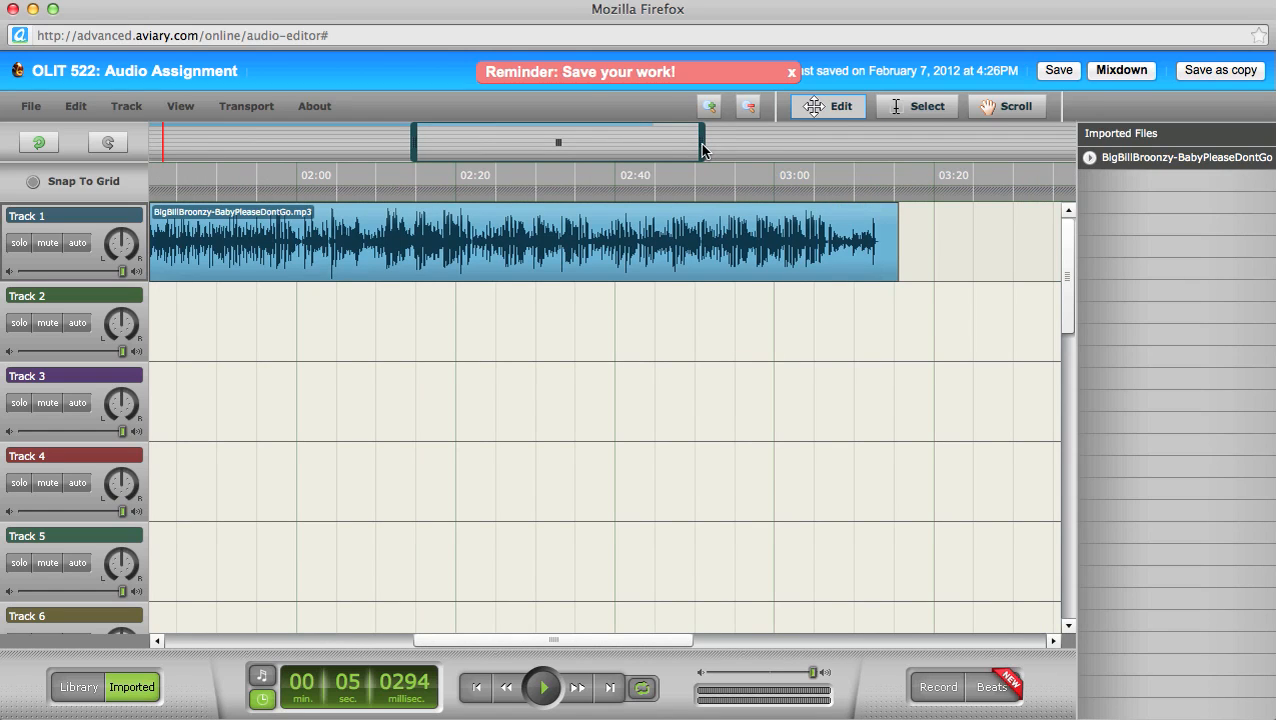
{"action": "mouse_move", "coordinate": [703, 148]}
{"action": "left_mouse_down"}
{"action": "mouse_move", "coordinate": [508, 147]}
{"action": "mouse_move", "coordinate": [726, 145]}
{"action": "mouse_move", "coordinate": [703, 140]}
{"action": "left_mouse_up"}
{"action": "left_click_drag", "start_coordinate": [702, 138], "coordinate": [566, 141]}
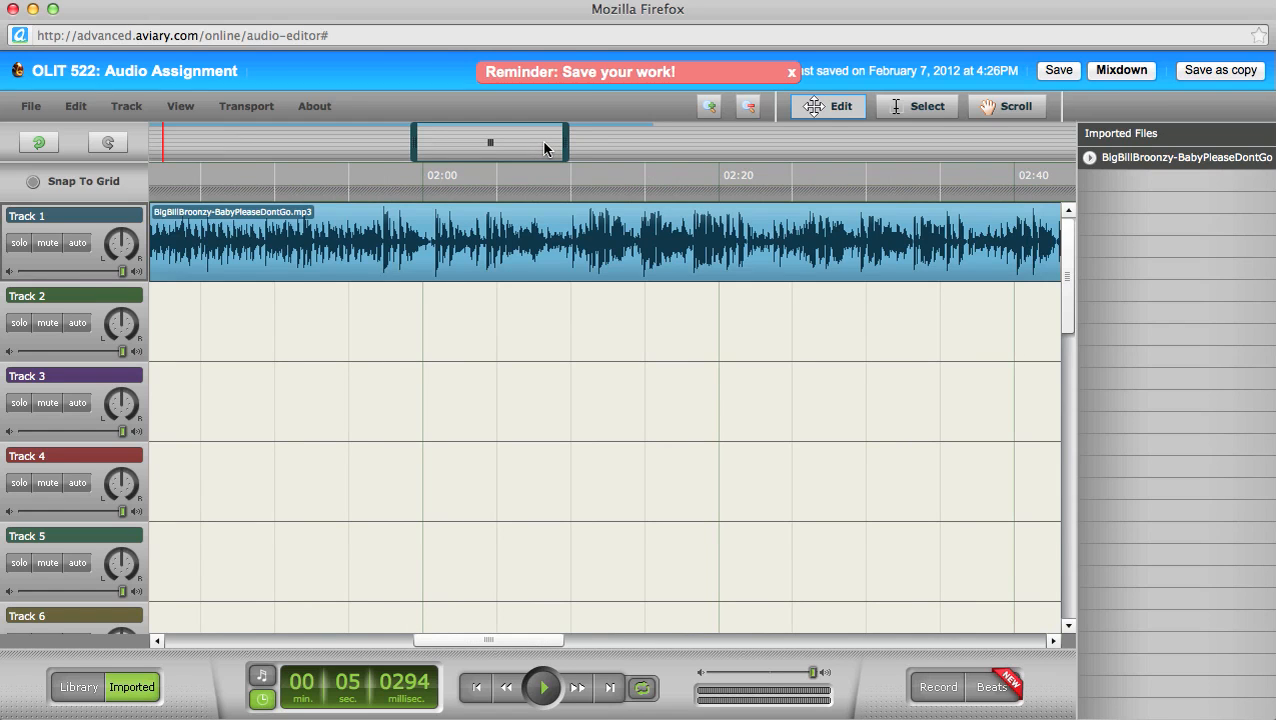
{"action": "left_click_drag", "start_coordinate": [544, 148], "coordinate": [206, 146]}
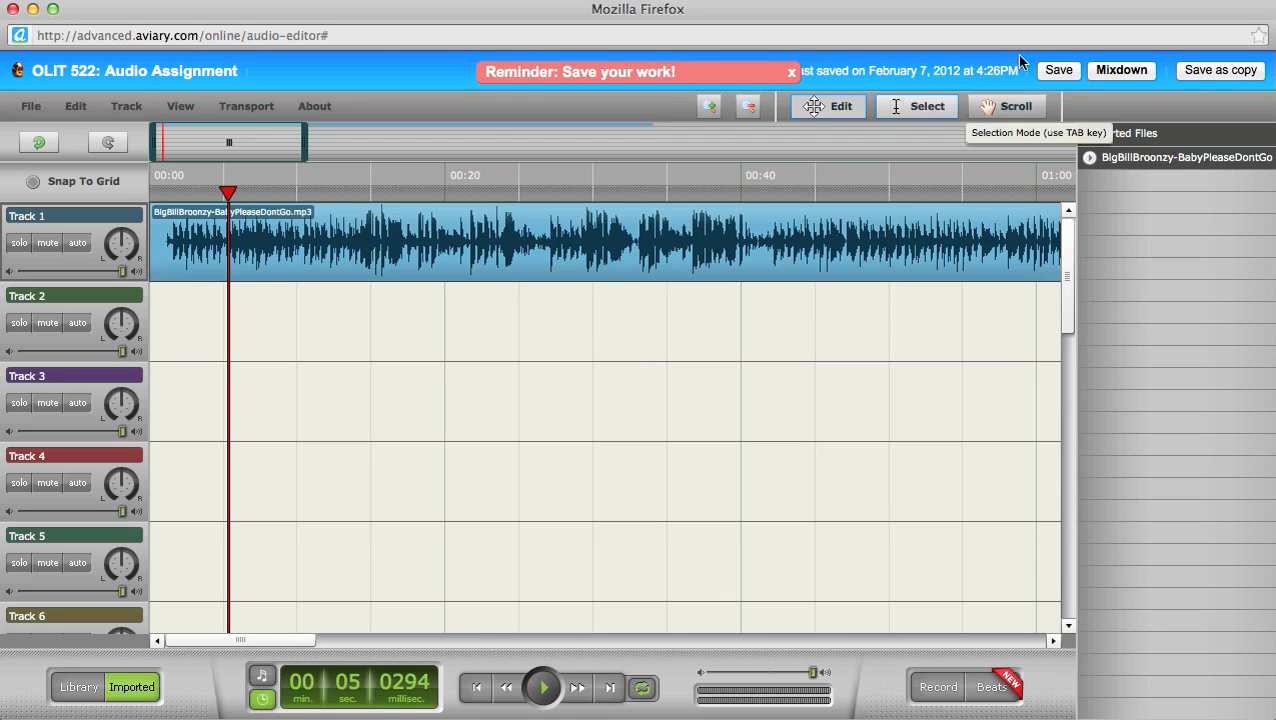
Step: Save the project and switch off the Mixdown dialog's 'Show this window every time' option
{"action": "left_click", "coordinate": [1058, 72]}
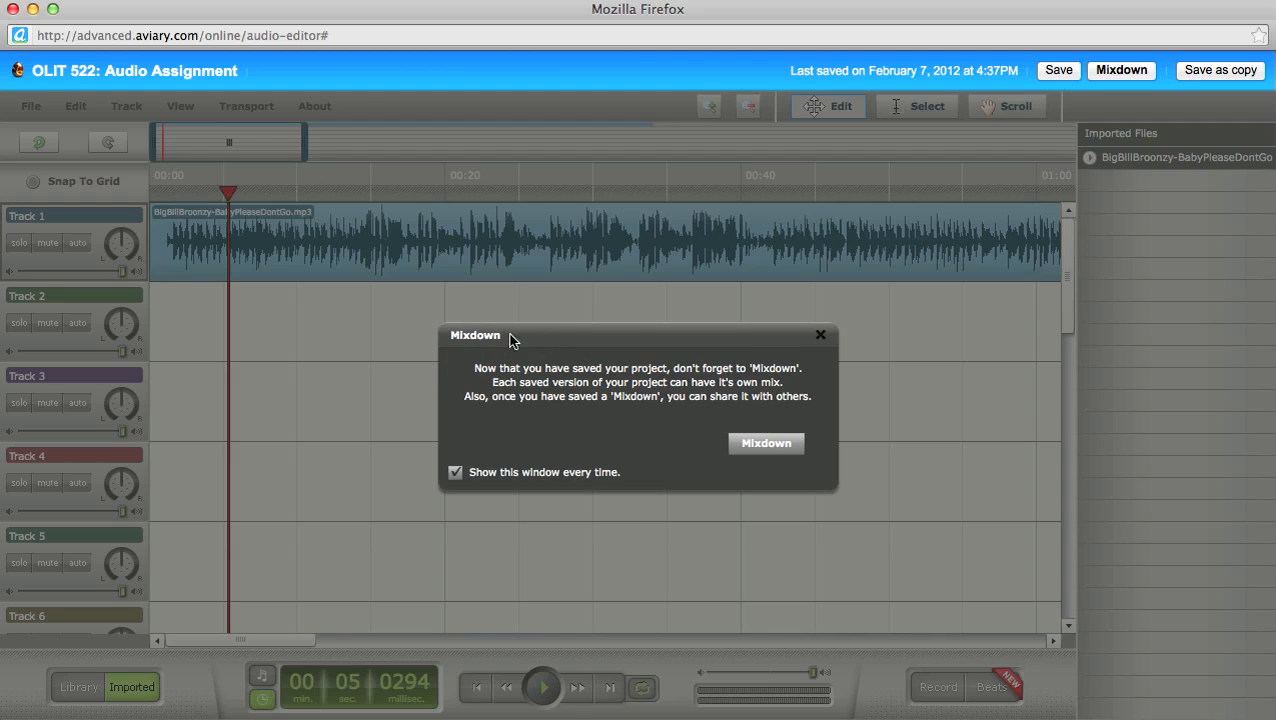
{"action": "left_click", "coordinate": [455, 473]}
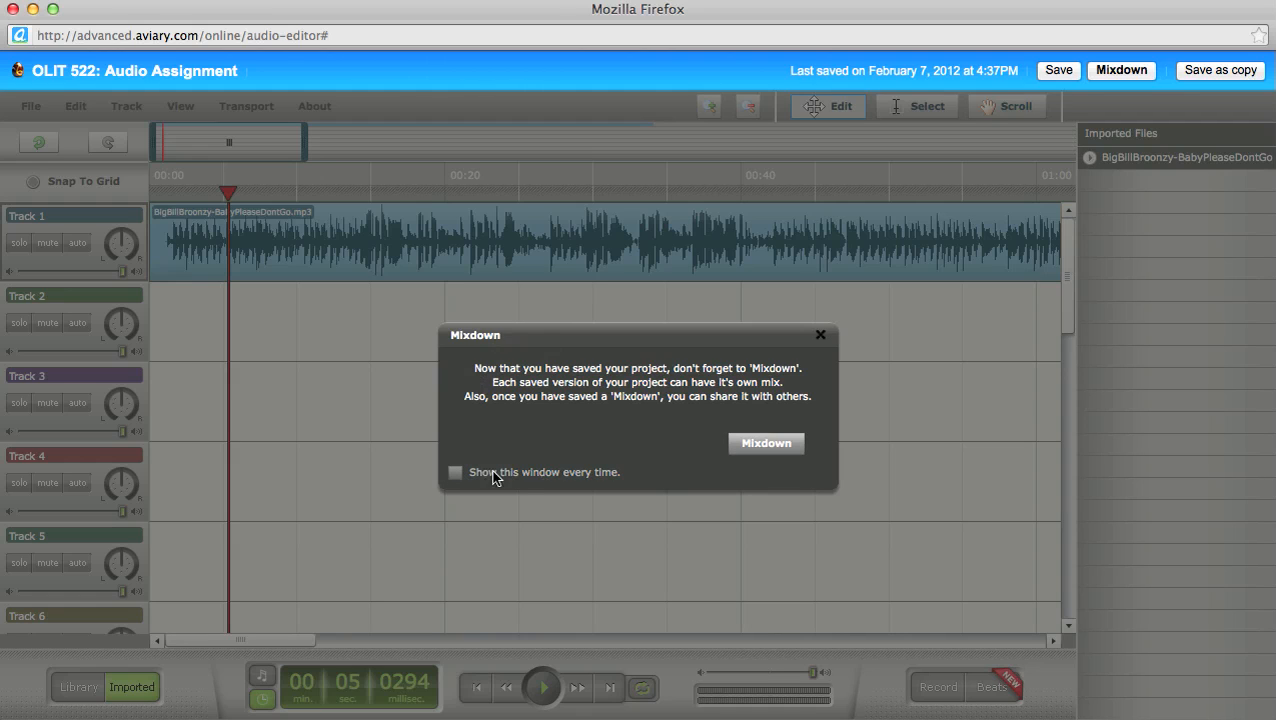
{"action": "left_click", "coordinate": [820, 335]}
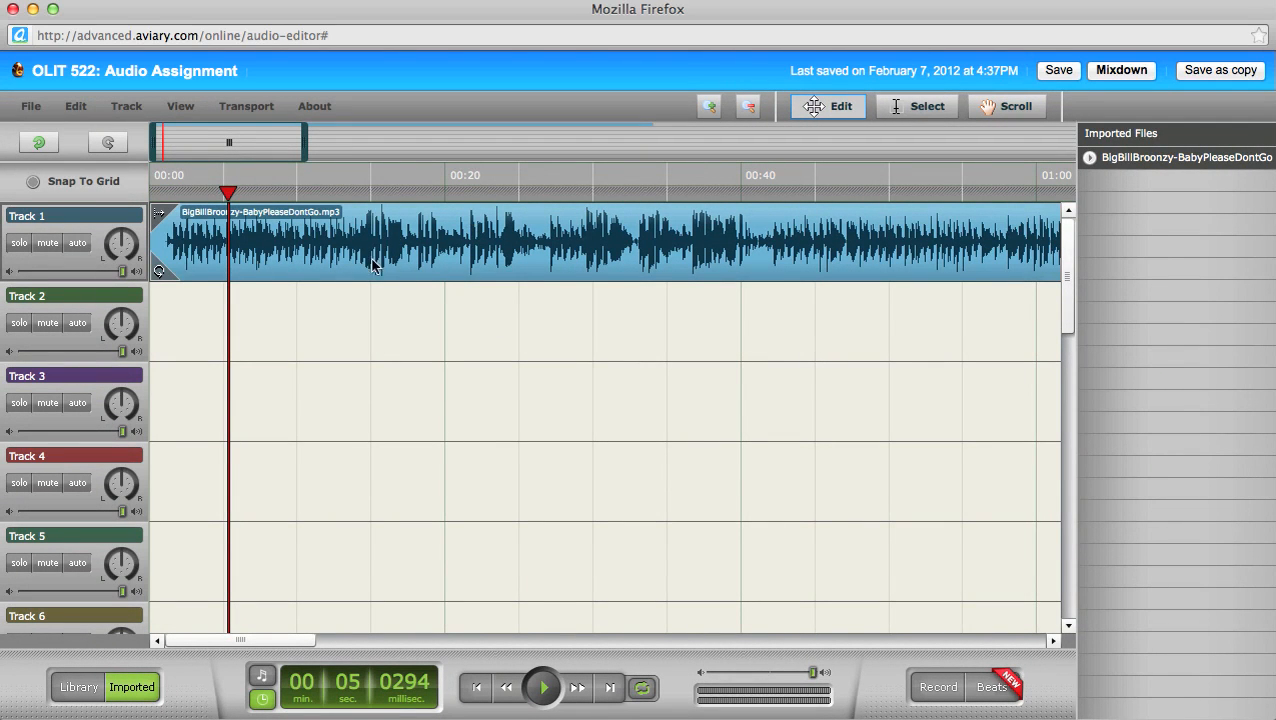
Step: Play a few seconds of the Broonzy clip starting from about 10 seconds
{"action": "mouse_move", "coordinate": [228, 194]}
{"action": "left_mouse_down"}
{"action": "mouse_move", "coordinate": [220, 203]}
{"action": "mouse_move", "coordinate": [296, 194]}
{"action": "left_mouse_up"}
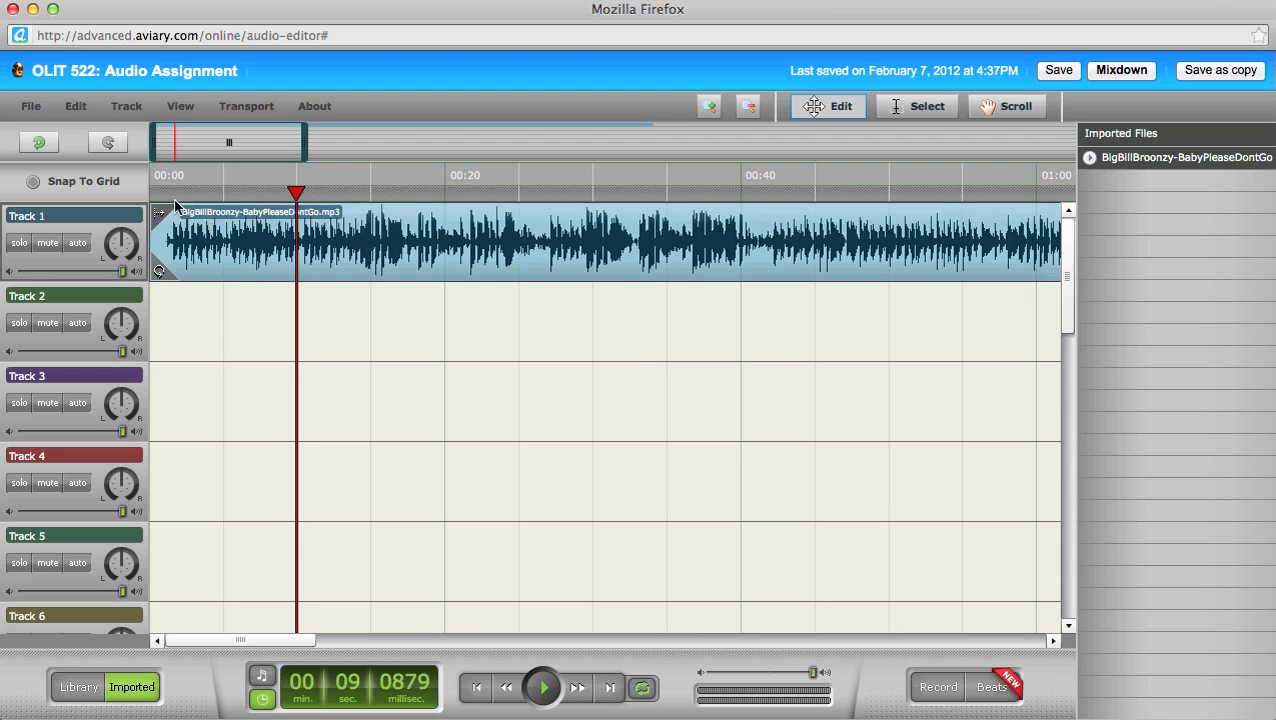
{"action": "mouse_move", "coordinate": [288, 195]}
{"action": "left_mouse_down"}
{"action": "mouse_move", "coordinate": [180, 195]}
{"action": "mouse_move", "coordinate": [257, 195]}
{"action": "mouse_move", "coordinate": [237, 195]}
{"action": "left_mouse_up"}
{"action": "key", "text": "space"}
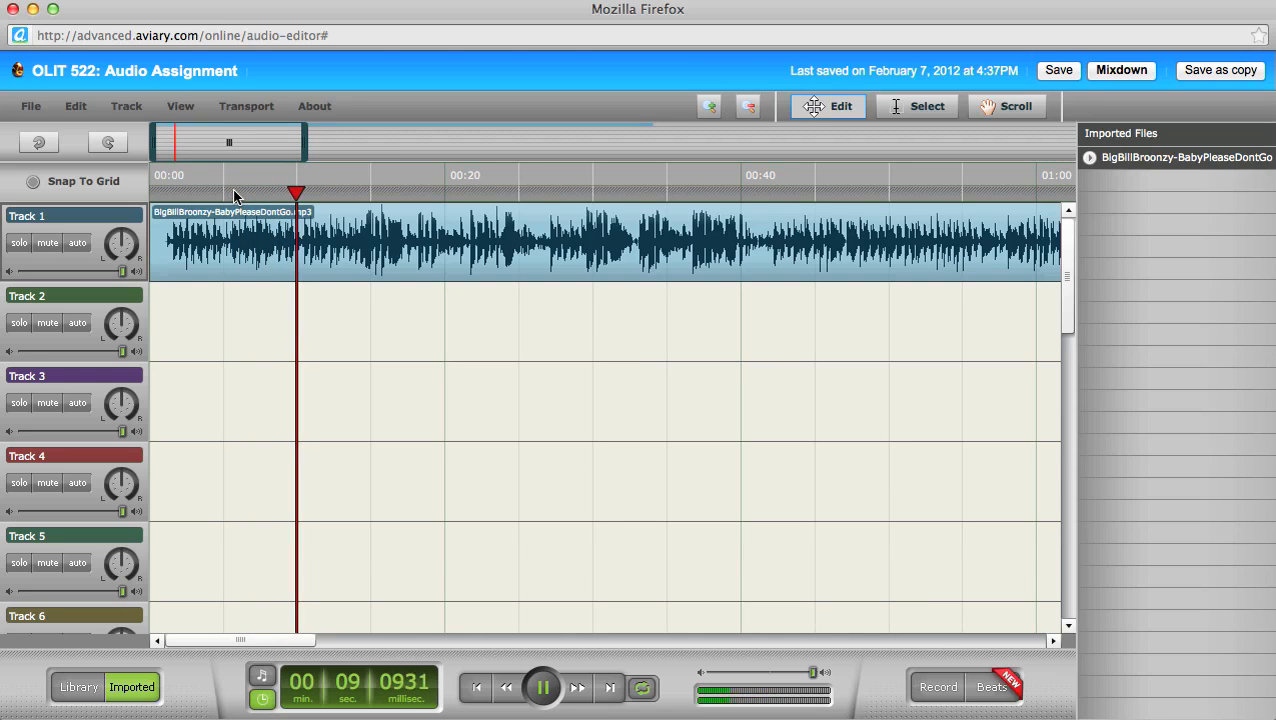
{"action": "key", "text": "space"}
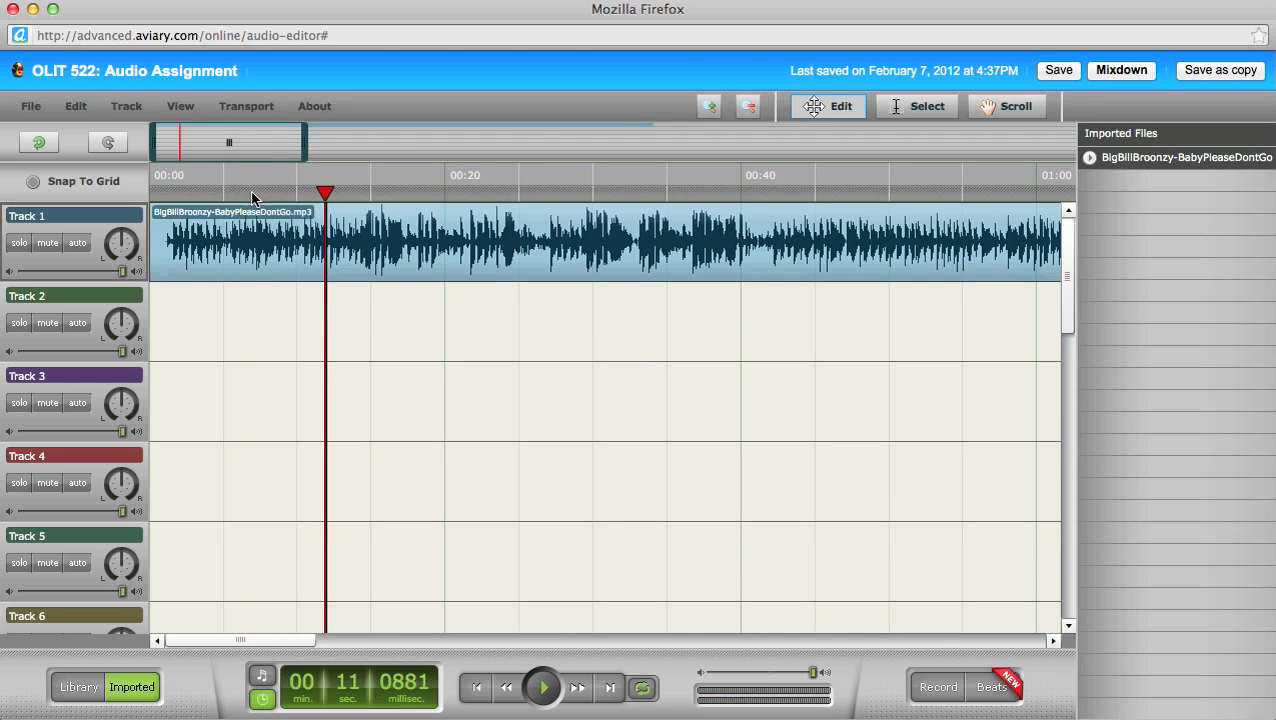
Step: Play briefly from about 13 seconds and leave the playhead parked at 00:13
{"action": "left_click_drag", "start_coordinate": [327, 199], "coordinate": [341, 202]}
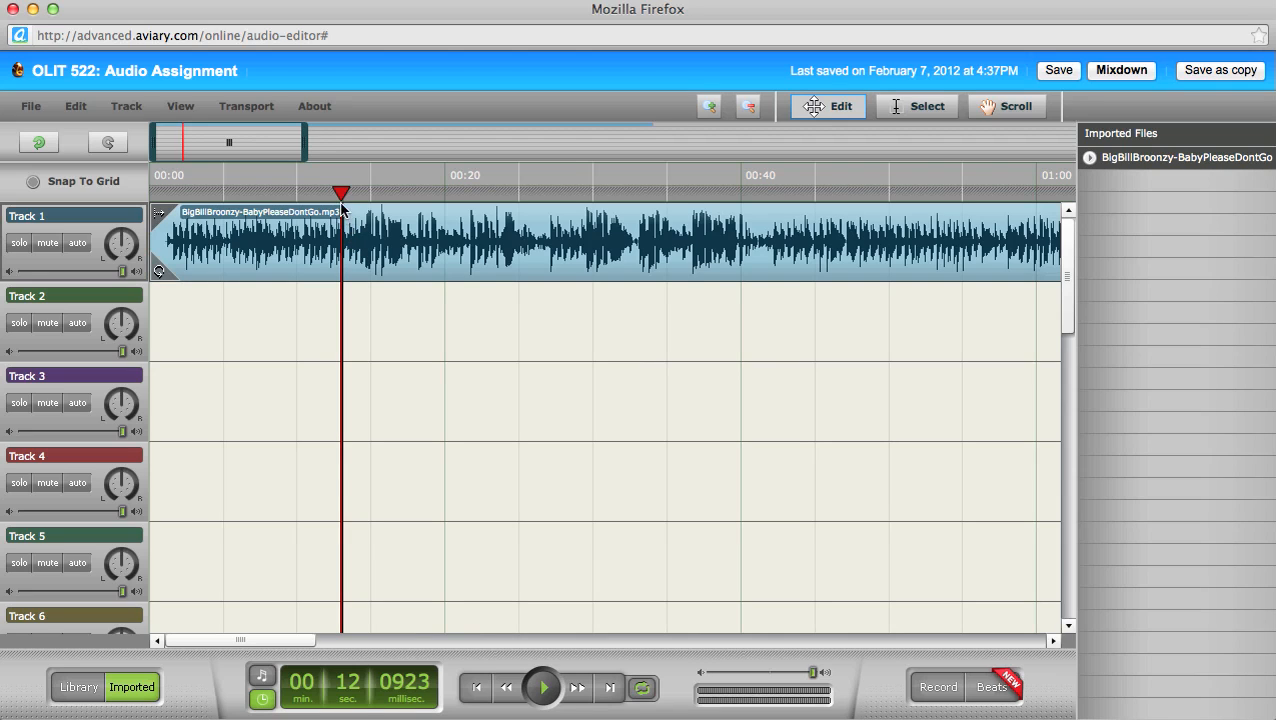
{"action": "left_click_drag", "start_coordinate": [341, 196], "coordinate": [344, 200]}
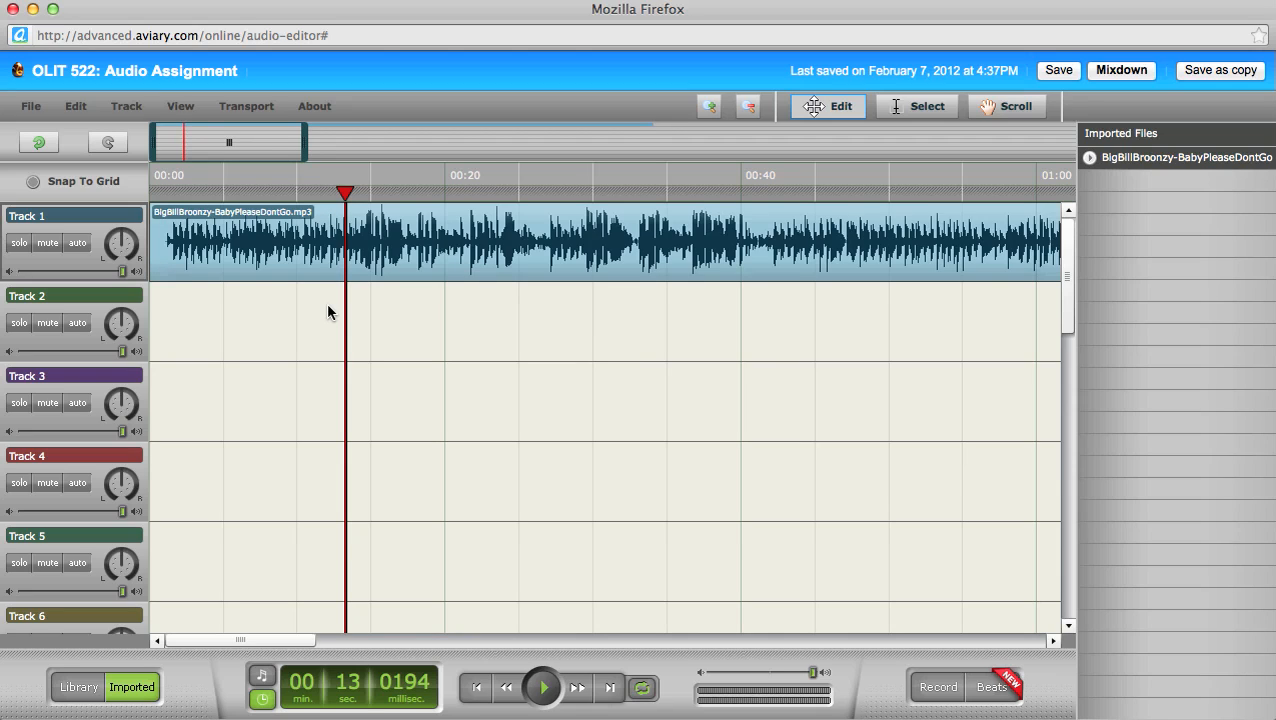
{"action": "key", "text": "space"}
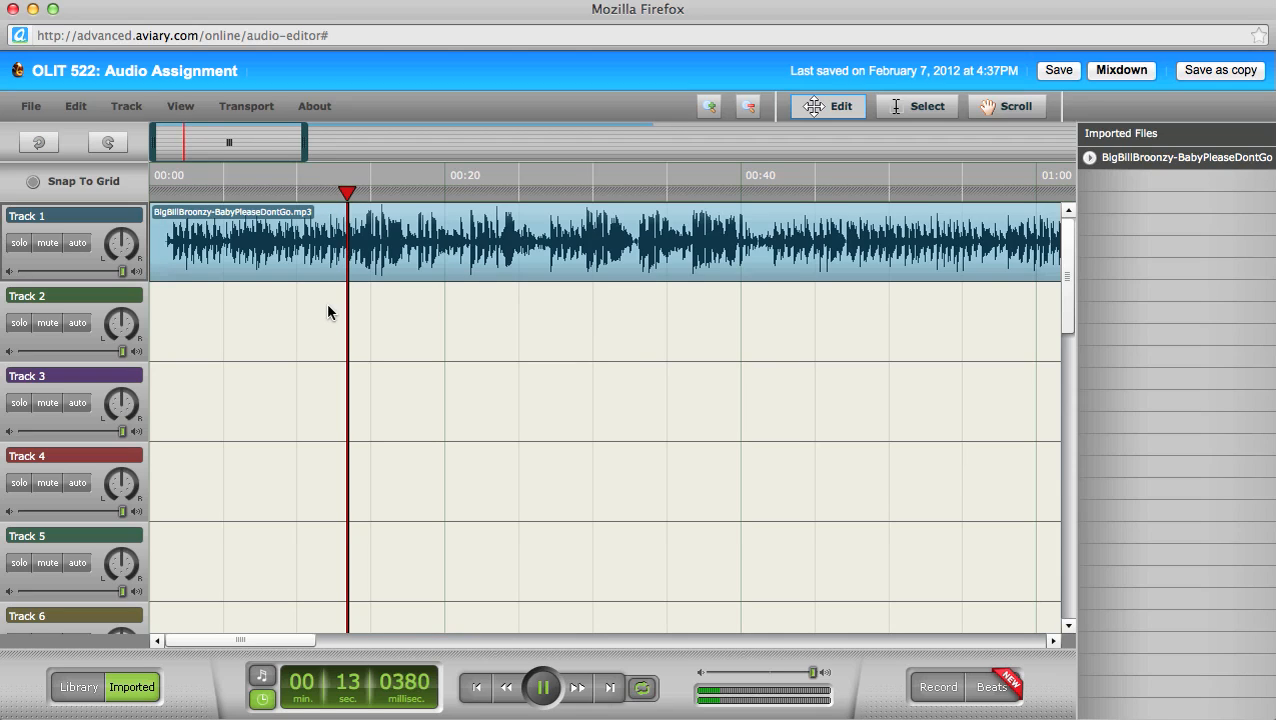
{"action": "key", "text": "space"}
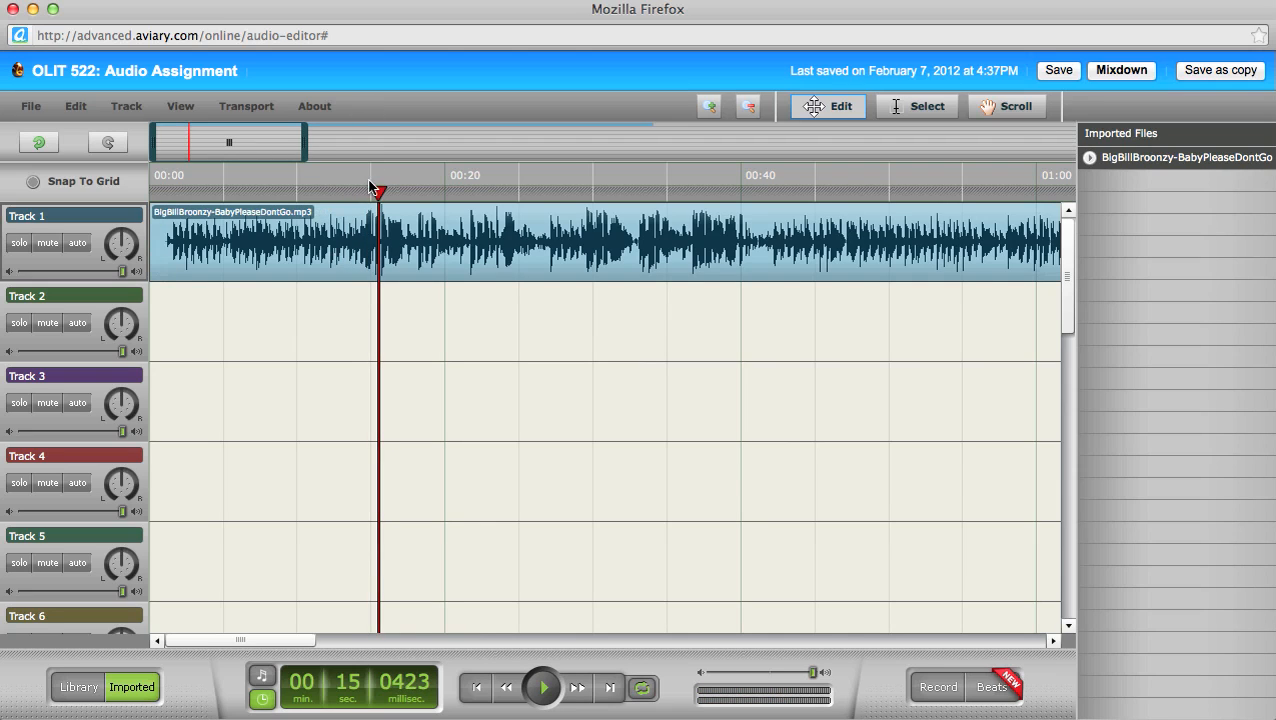
{"action": "left_click_drag", "start_coordinate": [345, 193], "coordinate": [345, 194]}
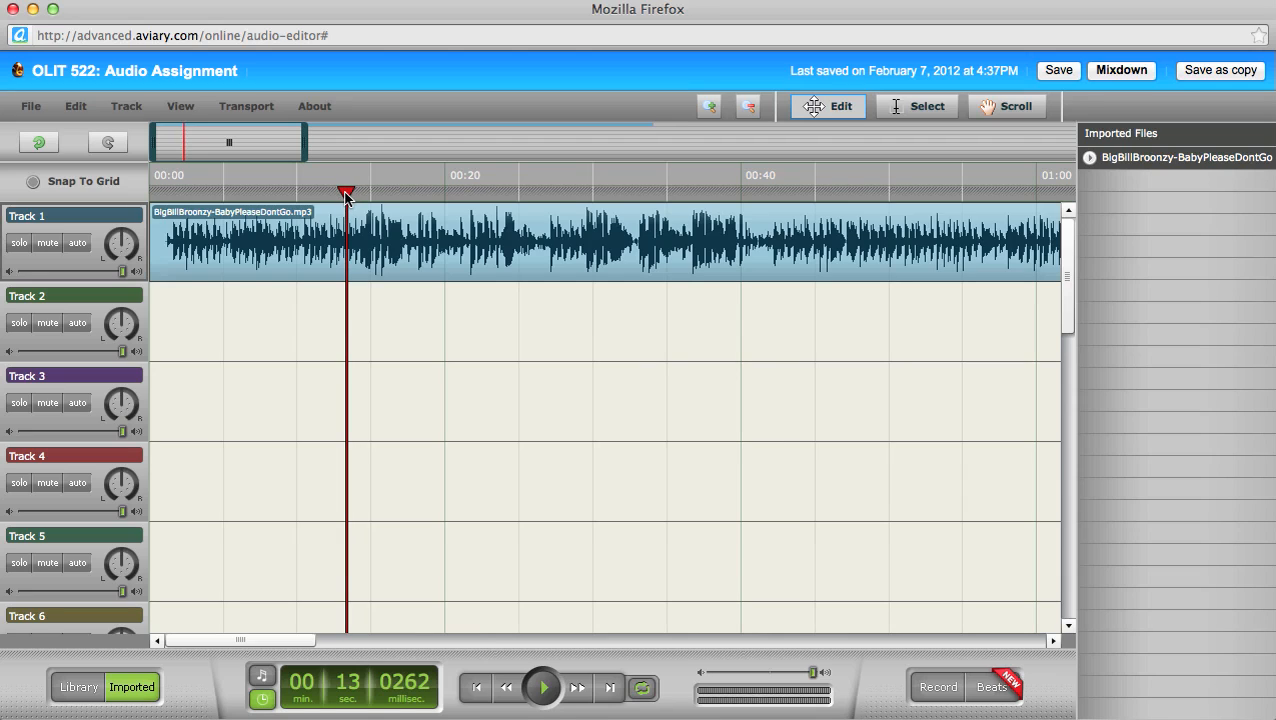
{"action": "mouse_move", "coordinate": [344, 235]}
Step: With the Select tool, select the Track 1 clip range ending at the 00:13 playhead and open Edit
{"action": "left_click", "coordinate": [903, 106]}
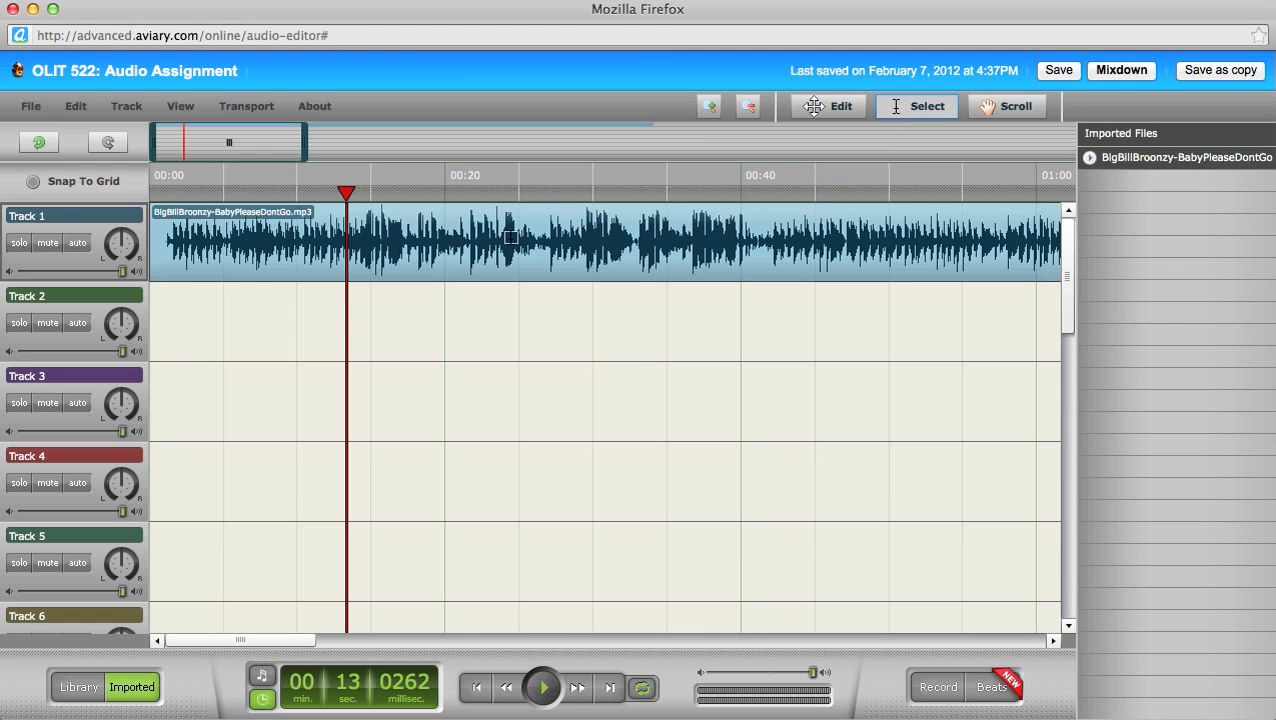
{"action": "left_click", "coordinate": [346, 242]}
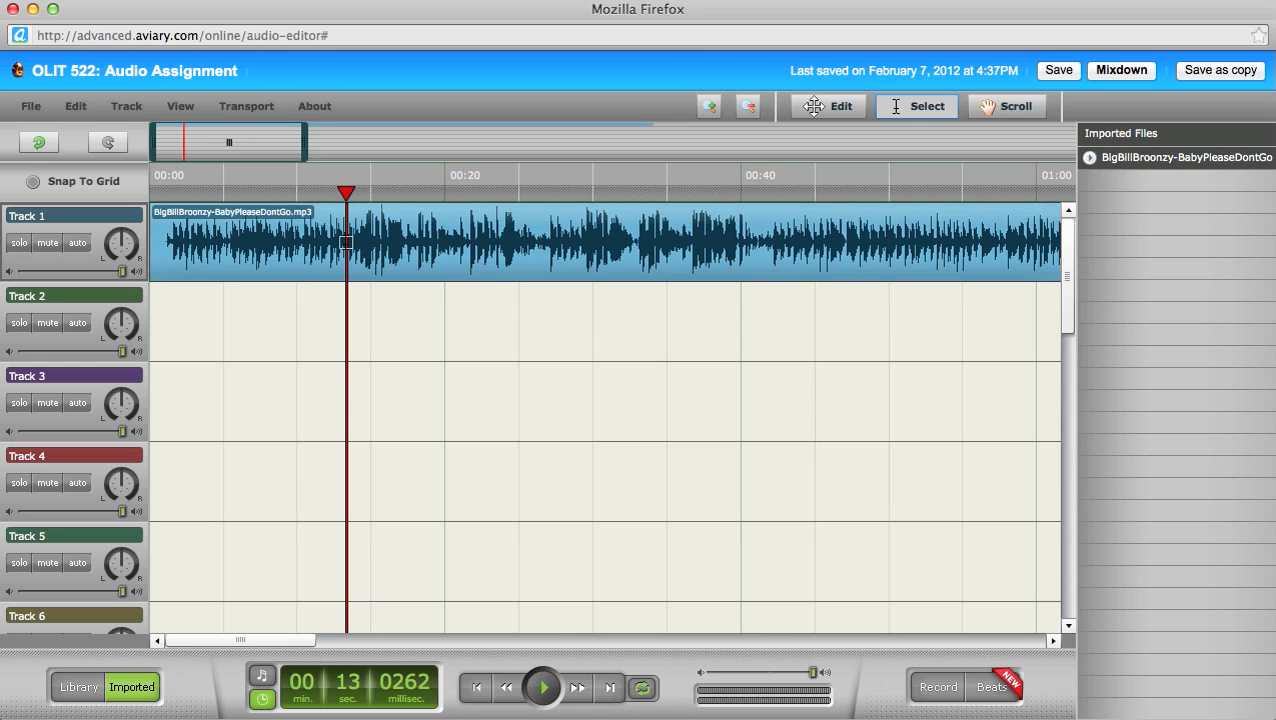
{"action": "left_click_drag", "start_coordinate": [346, 242], "coordinate": [127, 235]}
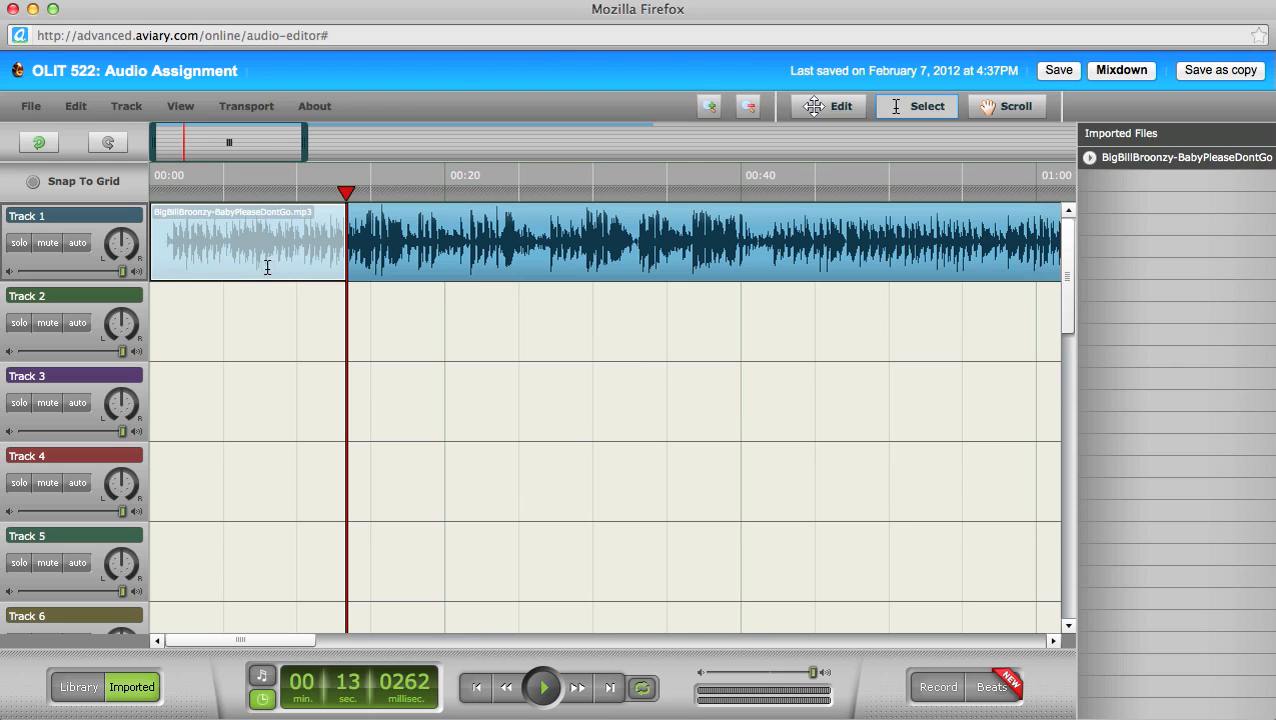
{"action": "left_click", "coordinate": [77, 108]}
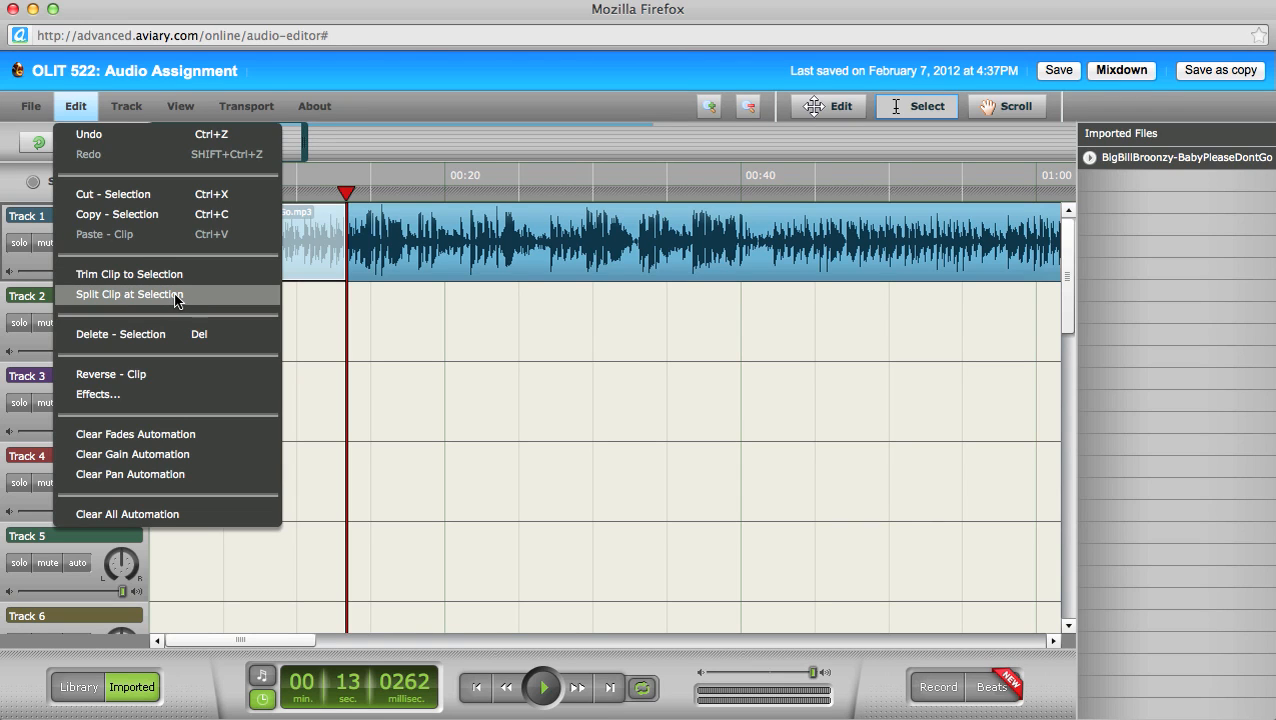
Step: Split the Track 1 Broonzy clip at 00:13 and move the playhead to about 00:19
{"action": "left_click", "coordinate": [176, 295]}
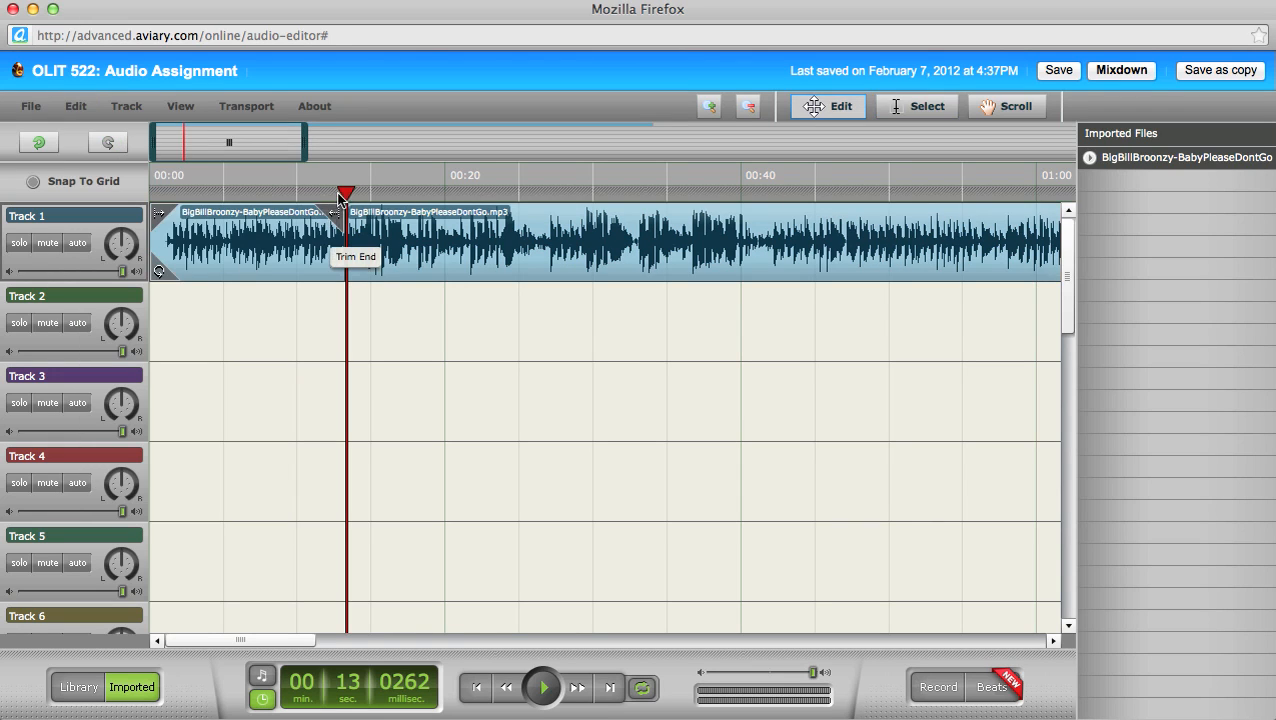
{"action": "left_click", "coordinate": [347, 193]}
{"action": "left_click_drag", "start_coordinate": [347, 193], "coordinate": [443, 193]}
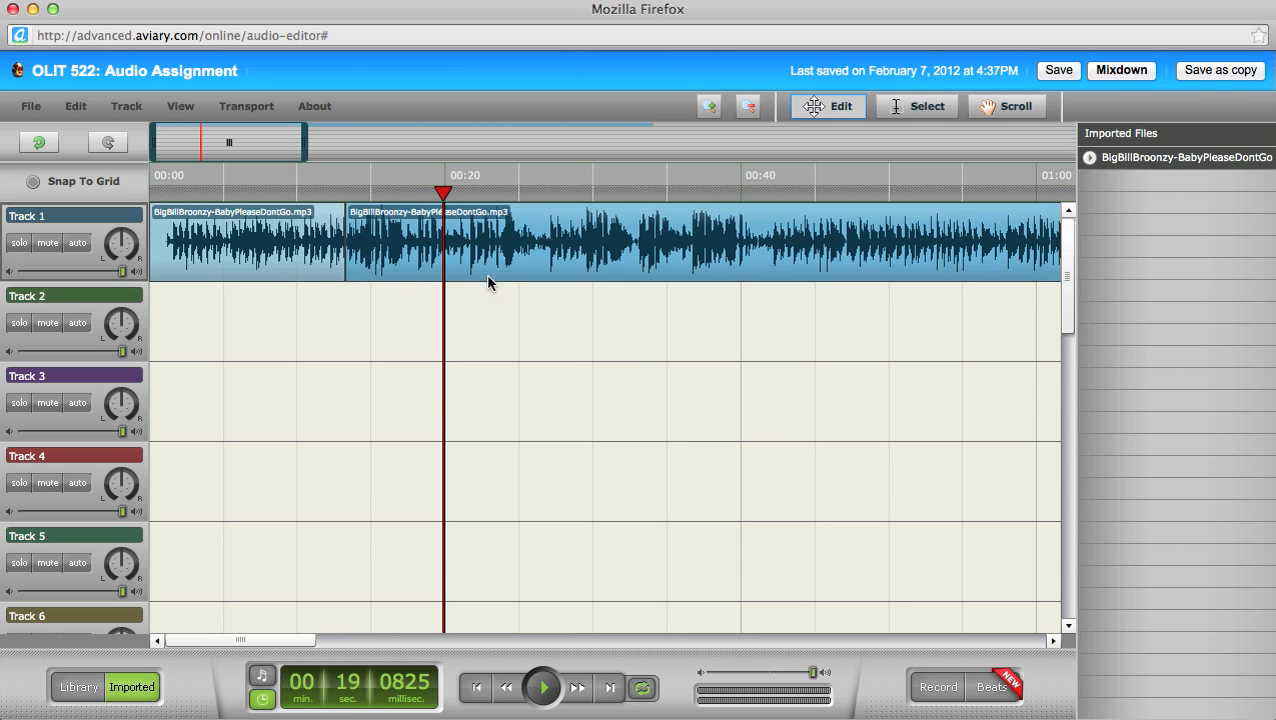
Step: Slide the second Broonzy piece later and drop it onto Track 4 at about 00:21
{"action": "left_click_drag", "start_coordinate": [490, 267], "coordinate": [624, 262]}
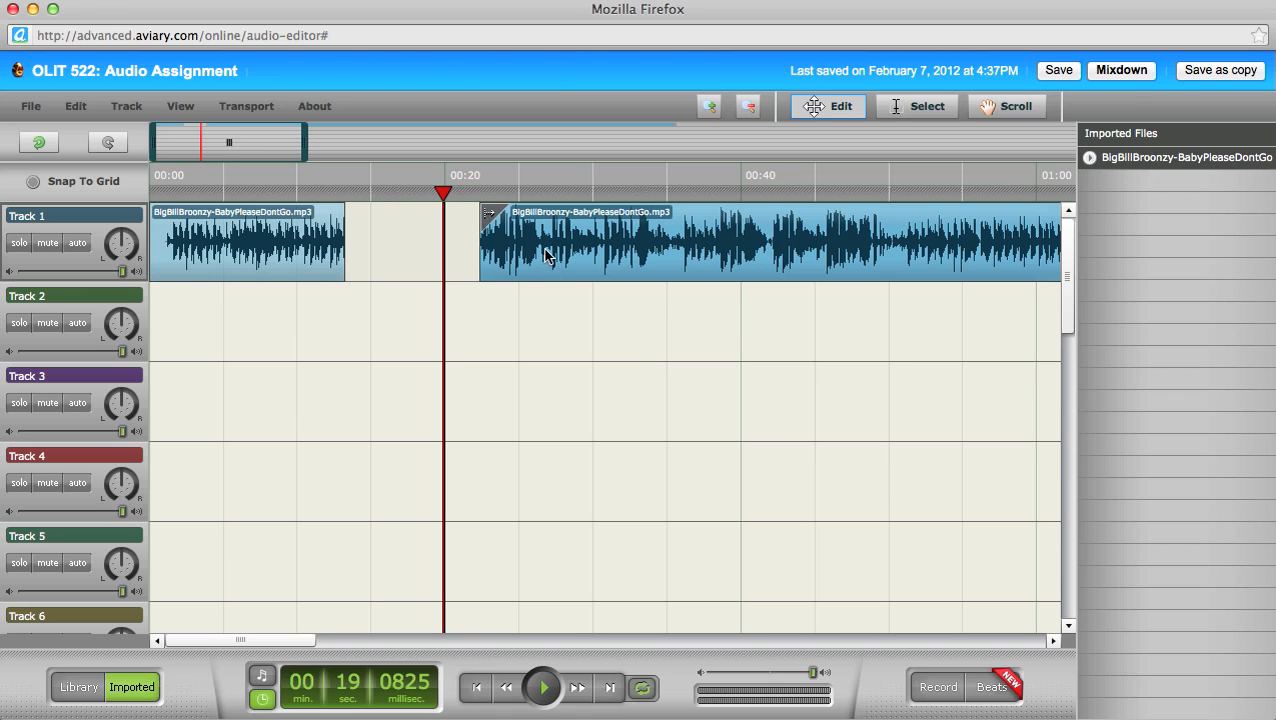
{"action": "left_click_drag", "start_coordinate": [575, 237], "coordinate": [559, 458]}
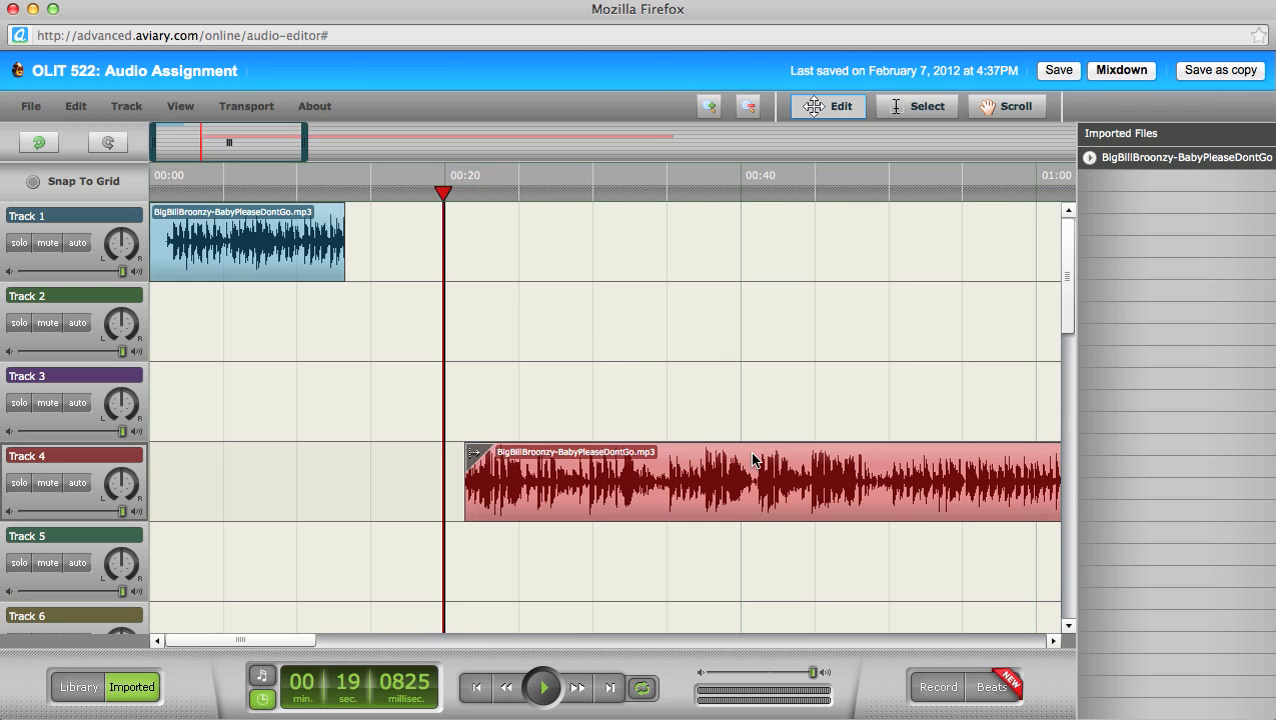
Step: Cut the Track 4 Broonzy piece, undo the cut, then delete the clip
{"action": "left_click", "coordinate": [74, 107]}
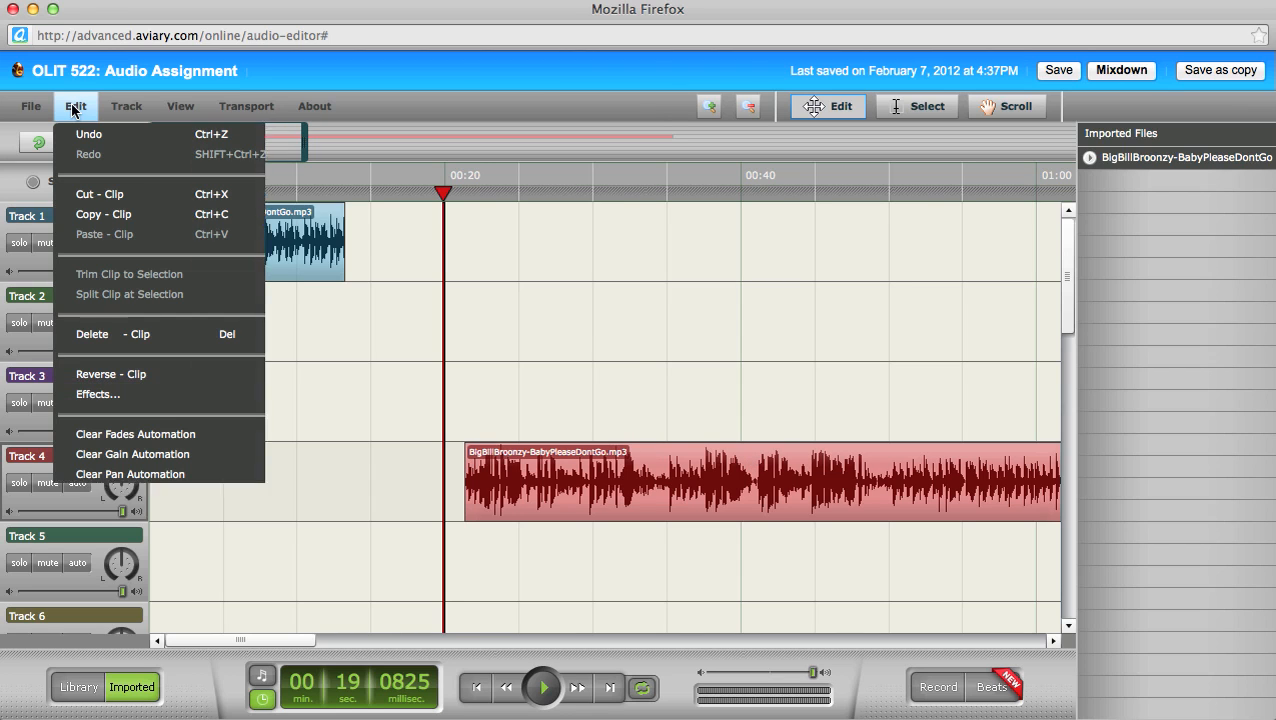
{"action": "left_click", "coordinate": [117, 204]}
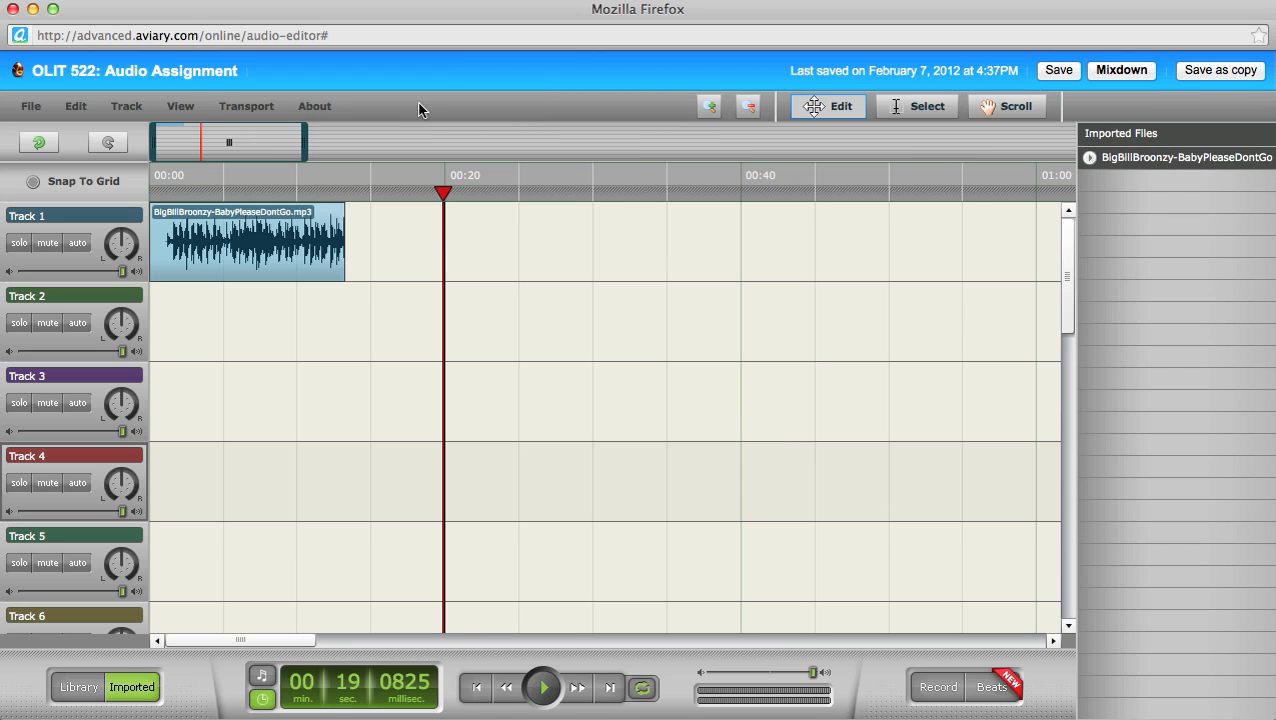
{"action": "left_click", "coordinate": [77, 107]}
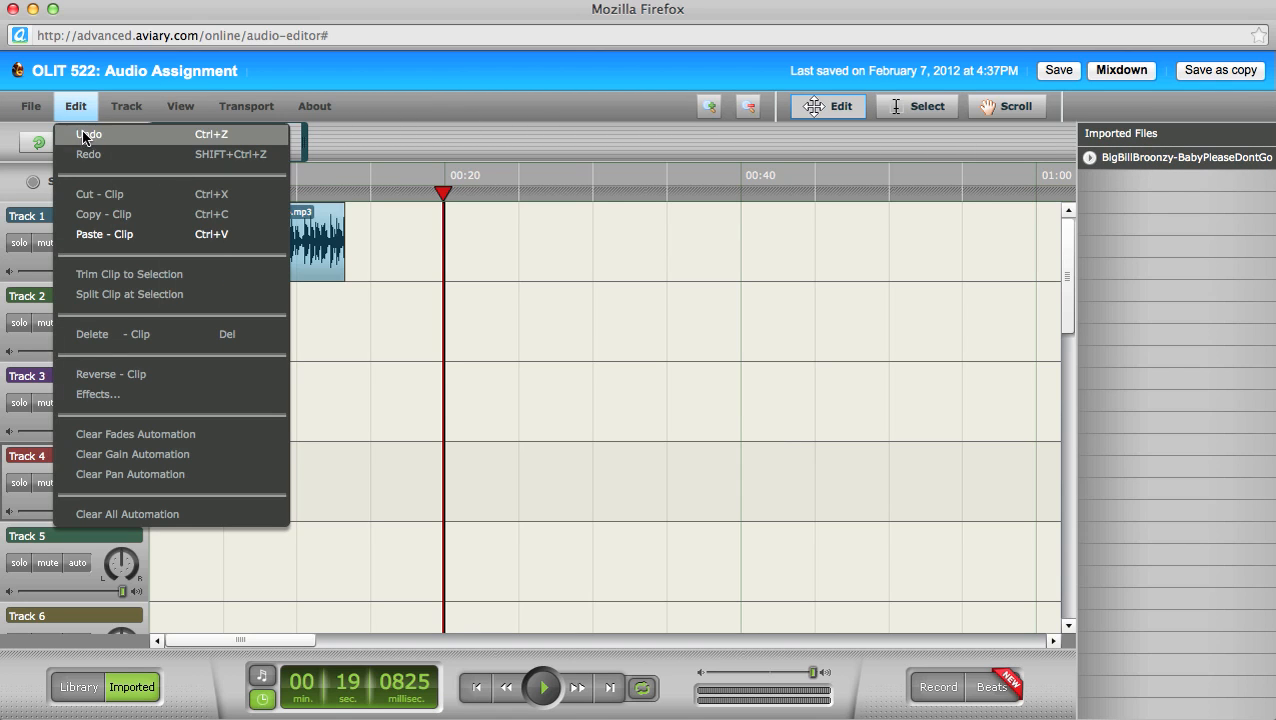
{"action": "left_click", "coordinate": [86, 134]}
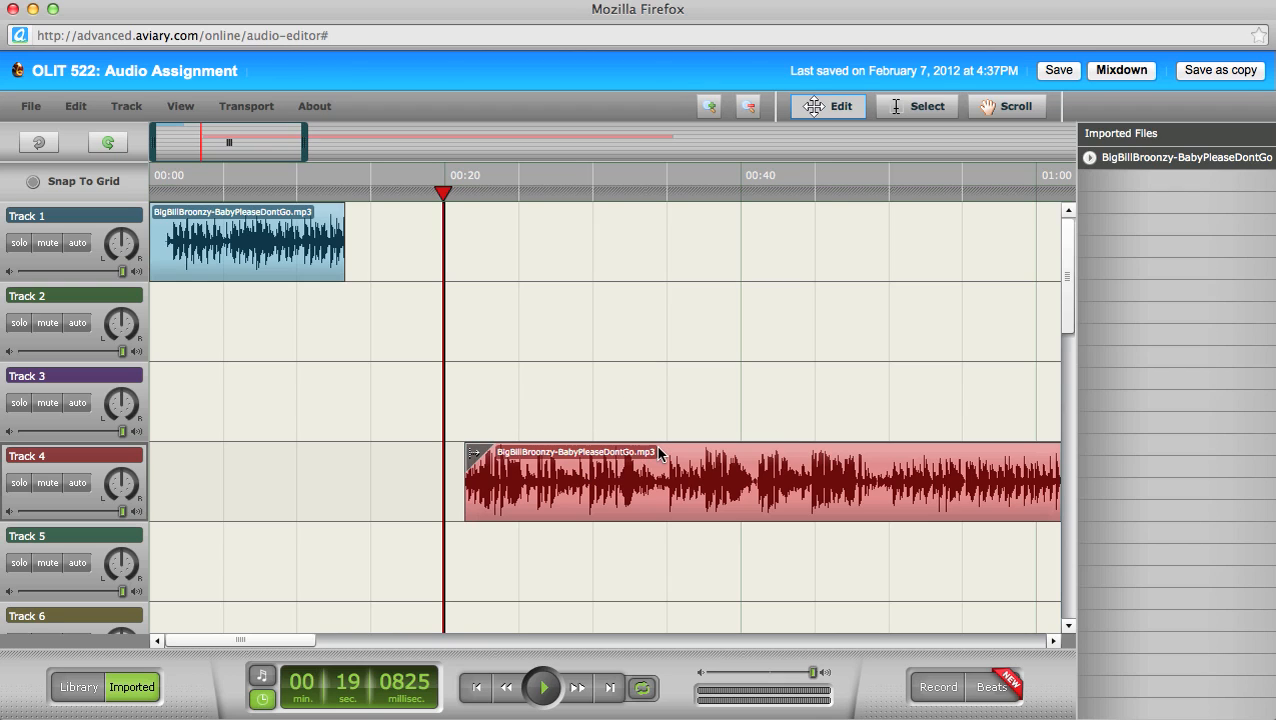
{"action": "key", "text": "Delete"}
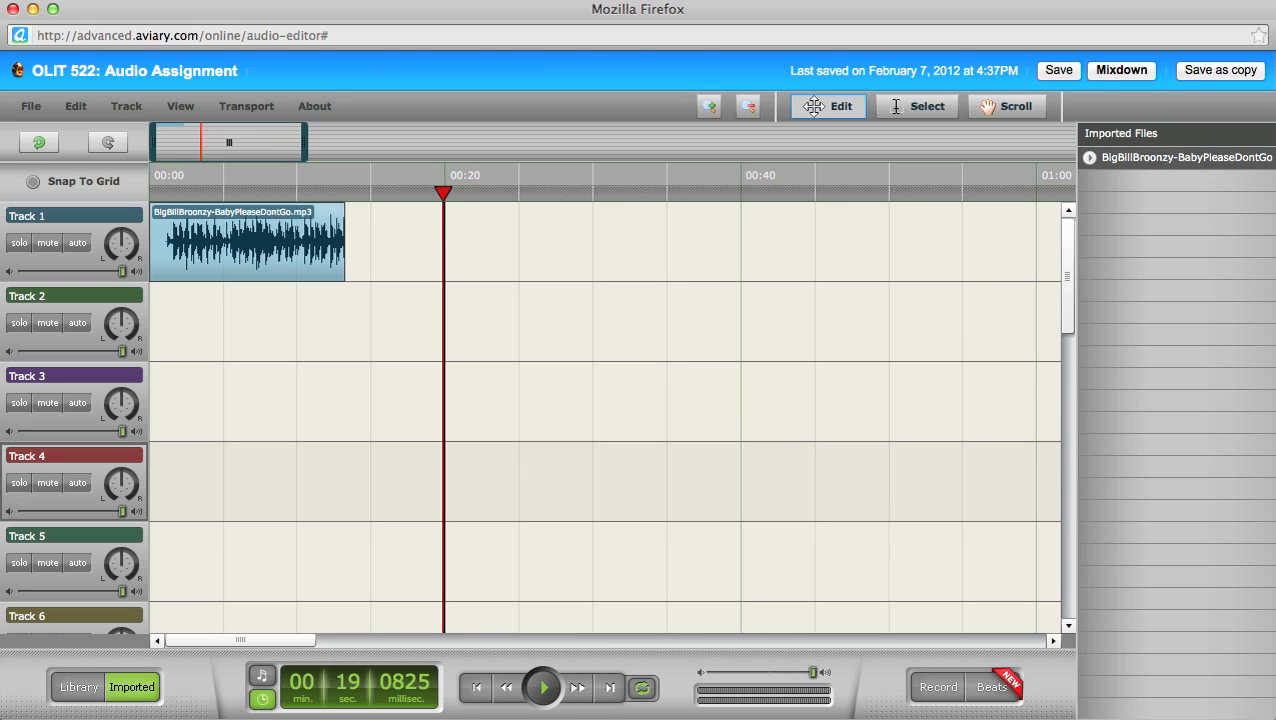
{"action": "left_click_drag", "start_coordinate": [1180, 157], "coordinate": [521, 441]}
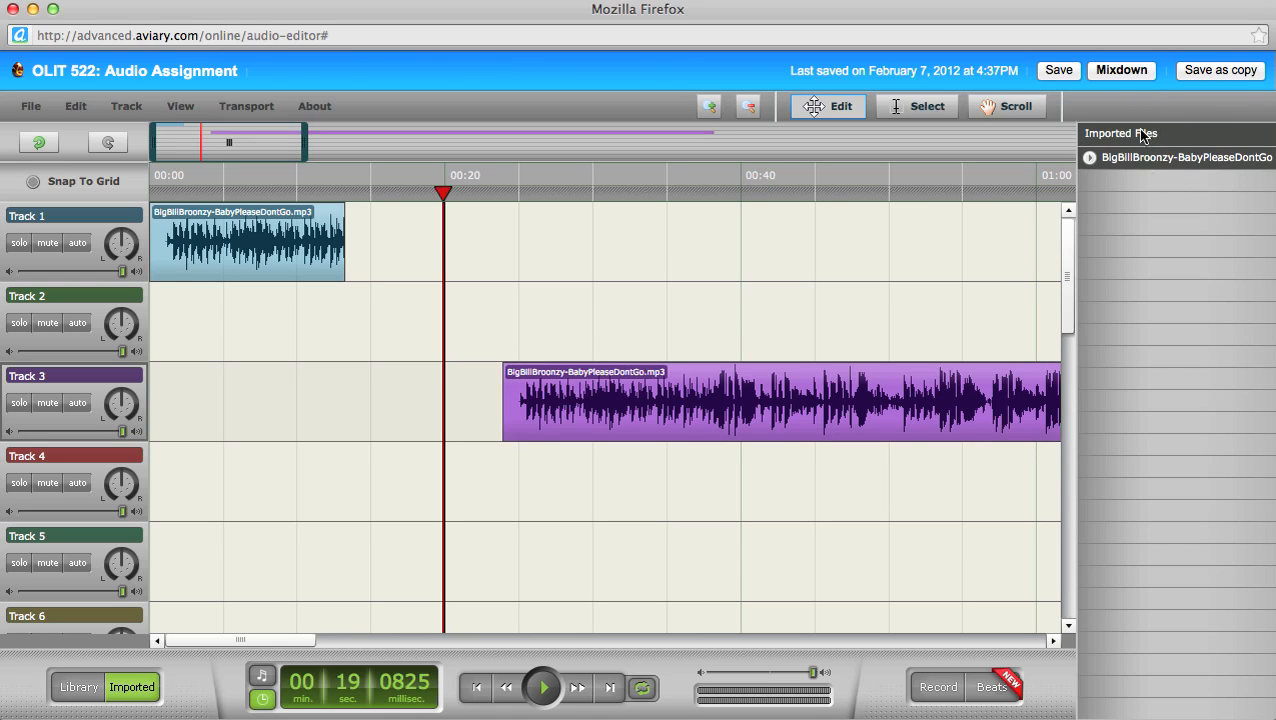
{"action": "left_click", "coordinate": [858, 384]}
{"action": "key", "text": "Delete"}
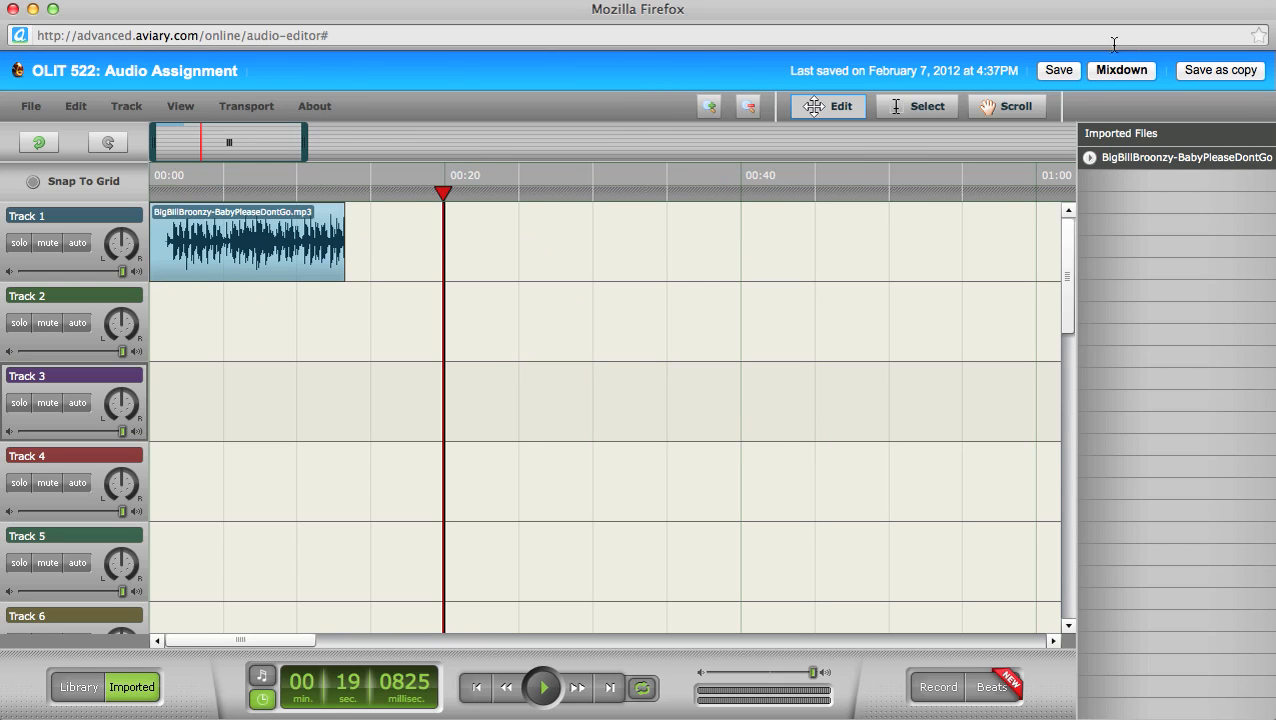
Step: Save the project and launch the Audio Recorder from the bottom-right Record button
{"action": "left_click", "coordinate": [1064, 70]}
{"action": "left_click", "coordinate": [940, 692]}
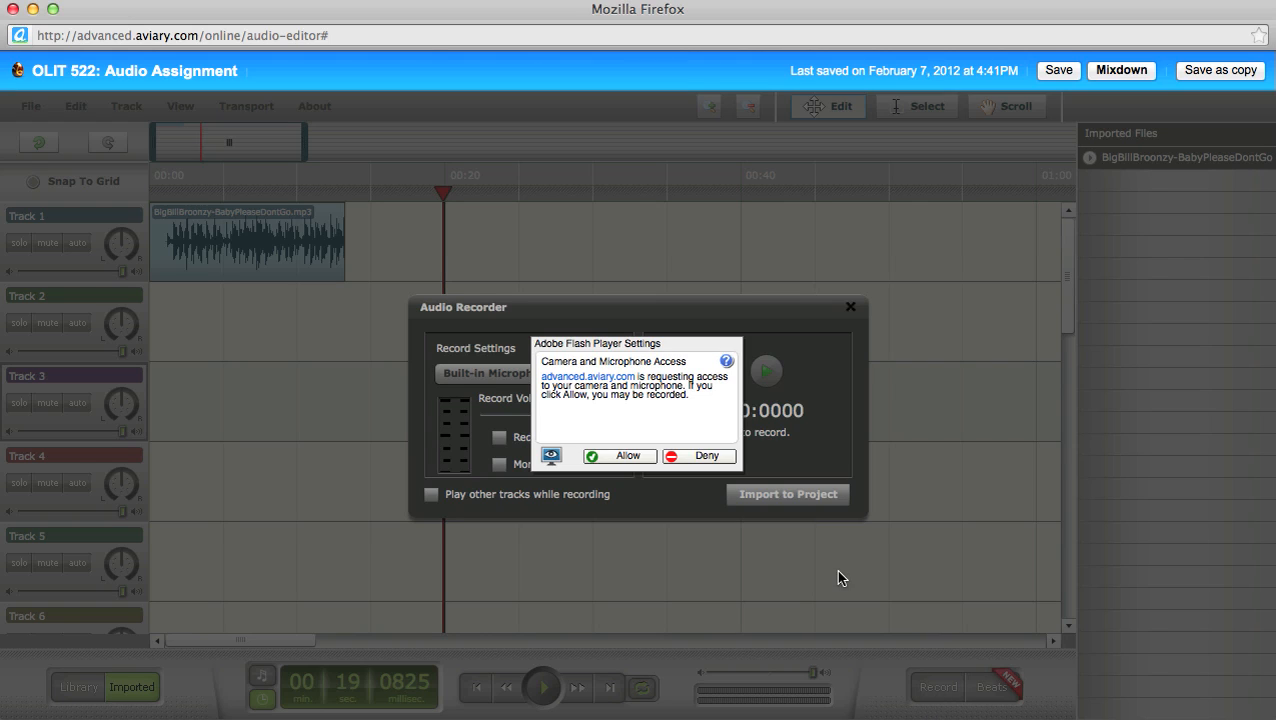
Step: Allow microphone access in the Flash Player prompt and dismiss the mail notification
{"action": "left_click", "coordinate": [622, 456]}
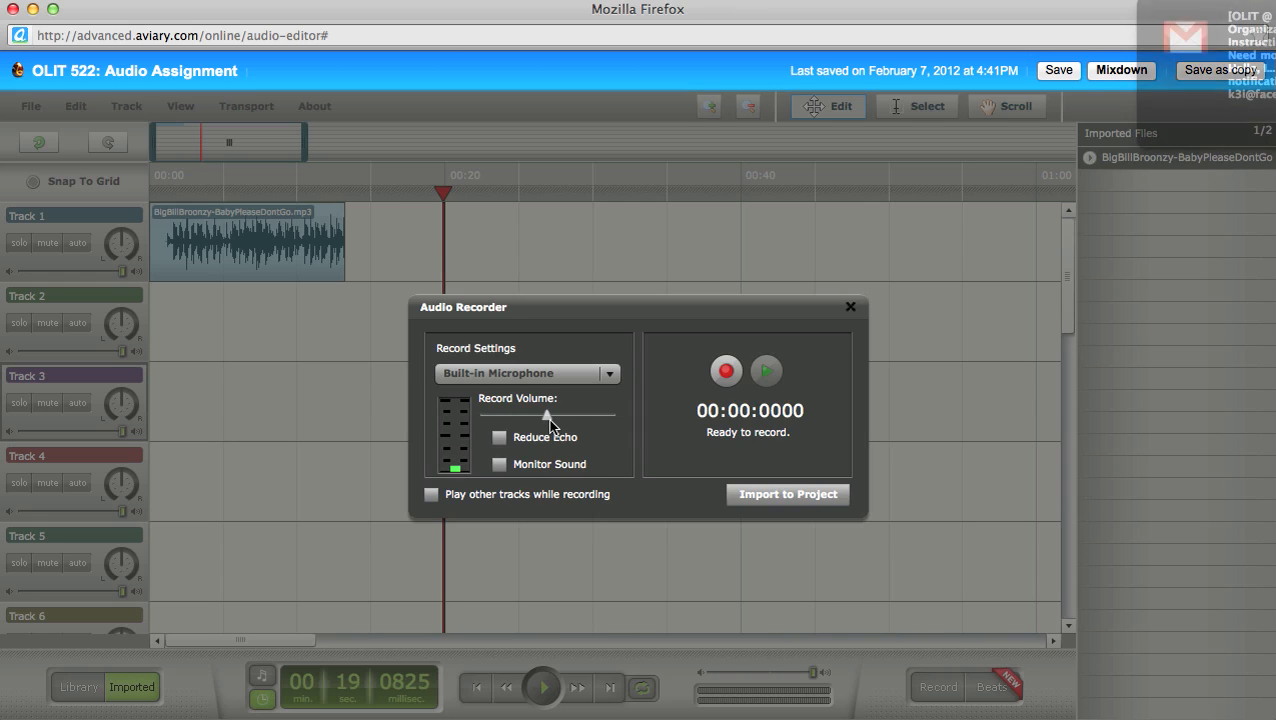
{"action": "left_click", "coordinate": [1153, 25]}
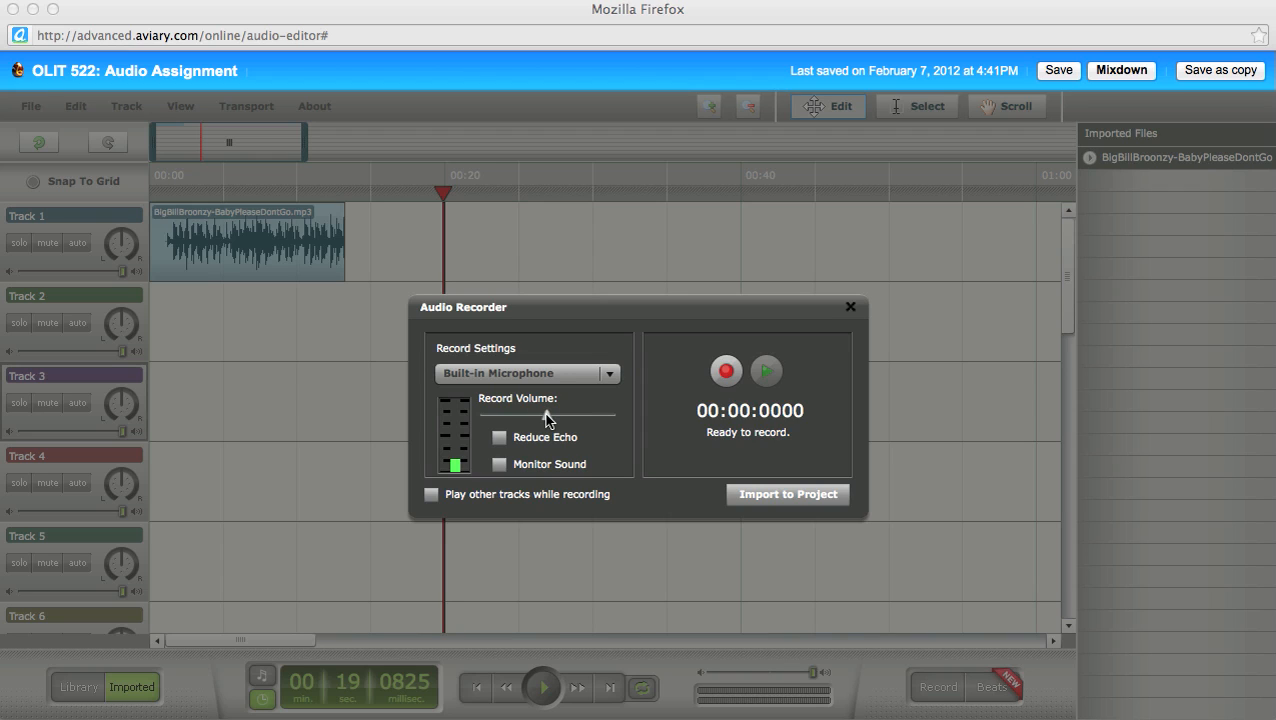
{"action": "left_click", "coordinate": [546, 418]}
{"action": "left_click_drag", "start_coordinate": [546, 418], "coordinate": [590, 420]}
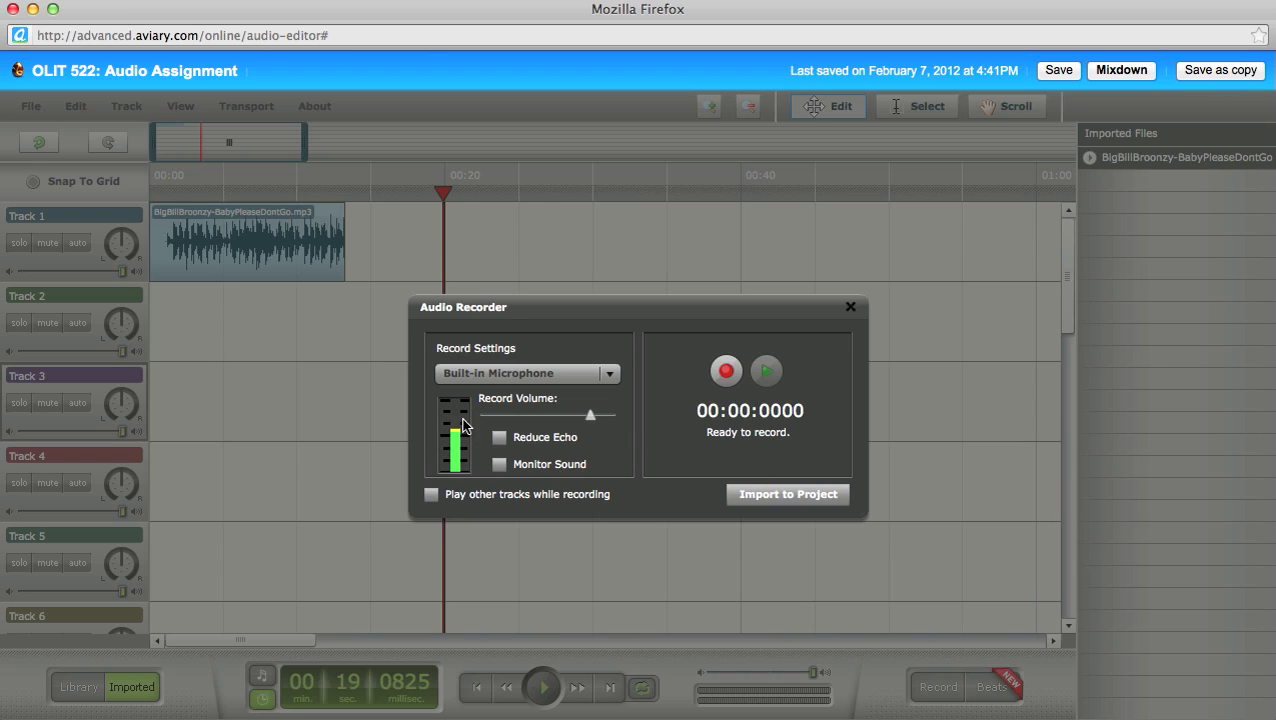
Step: Select Logitech USB Headset as the recording device and raise Record Volume to about 86
{"action": "left_click", "coordinate": [610, 373]}
{"action": "left_click", "coordinate": [611, 373]}
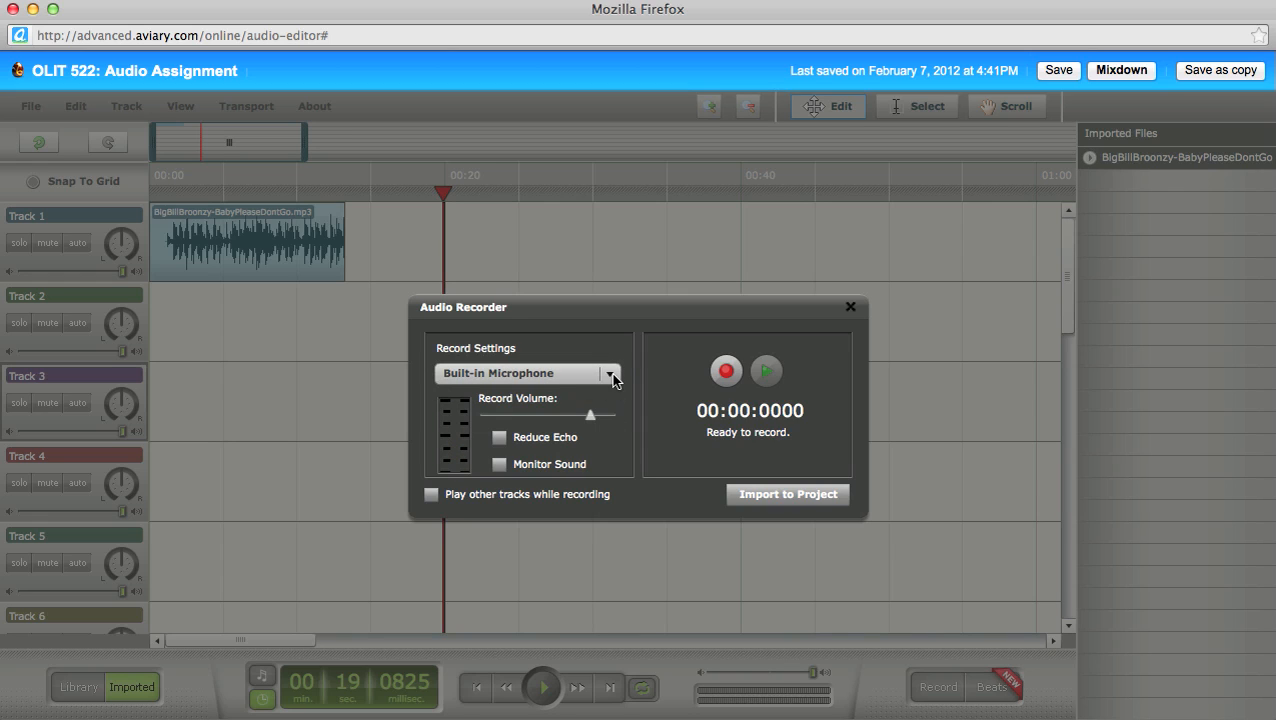
{"action": "left_click", "coordinate": [611, 373]}
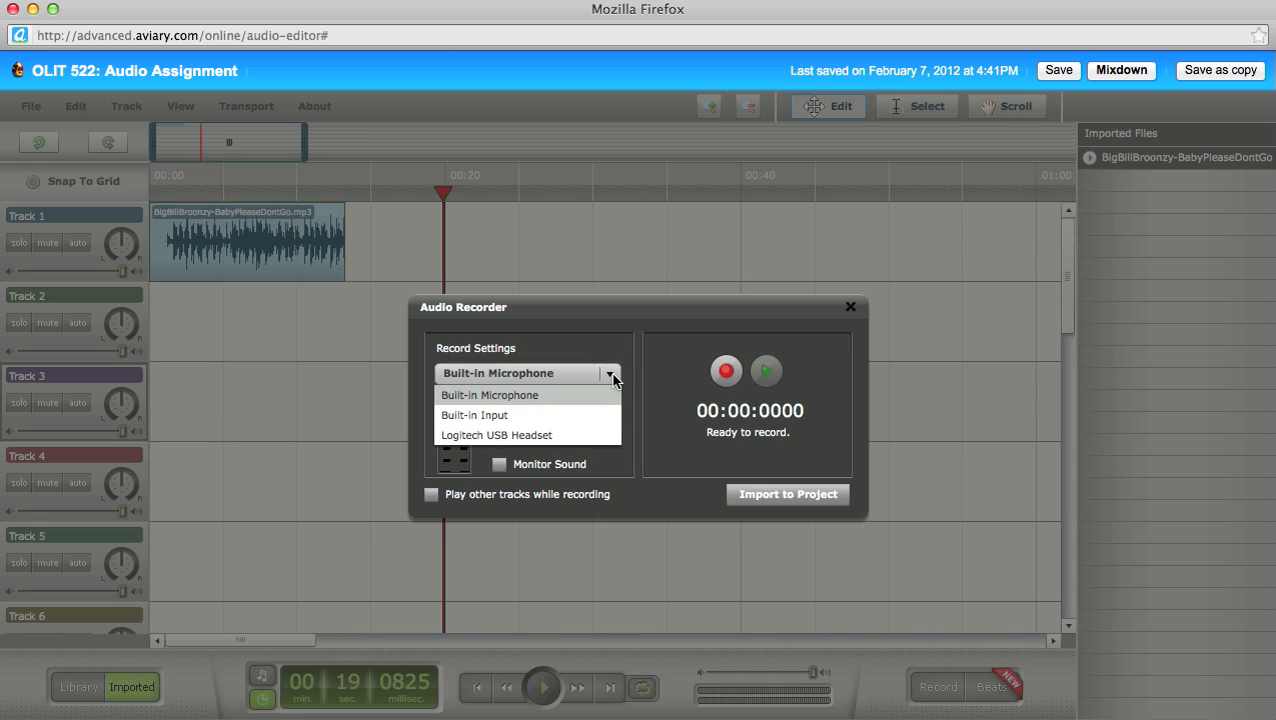
{"action": "left_click", "coordinate": [573, 435]}
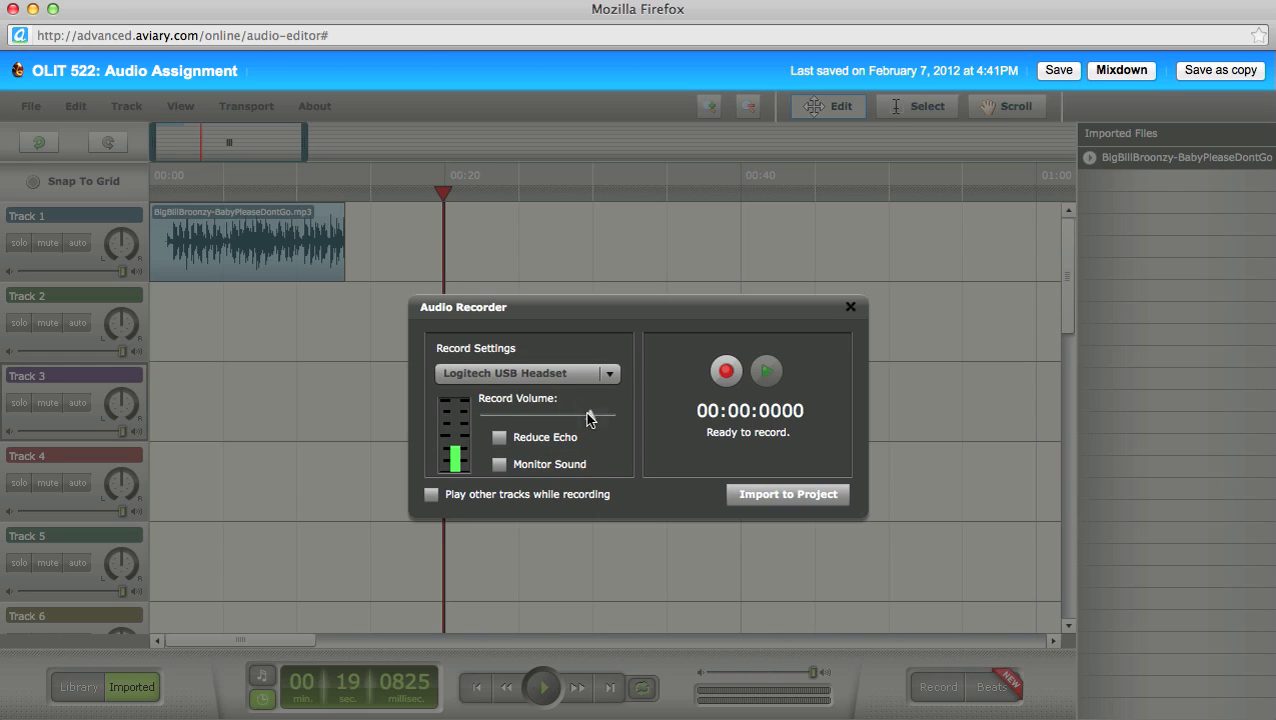
{"action": "mouse_move", "coordinate": [590, 414]}
{"action": "left_click_drag", "start_coordinate": [589, 415], "coordinate": [595, 415]}
Step: Record a 33.656-second voice take through the headset
{"action": "left_click", "coordinate": [727, 372]}
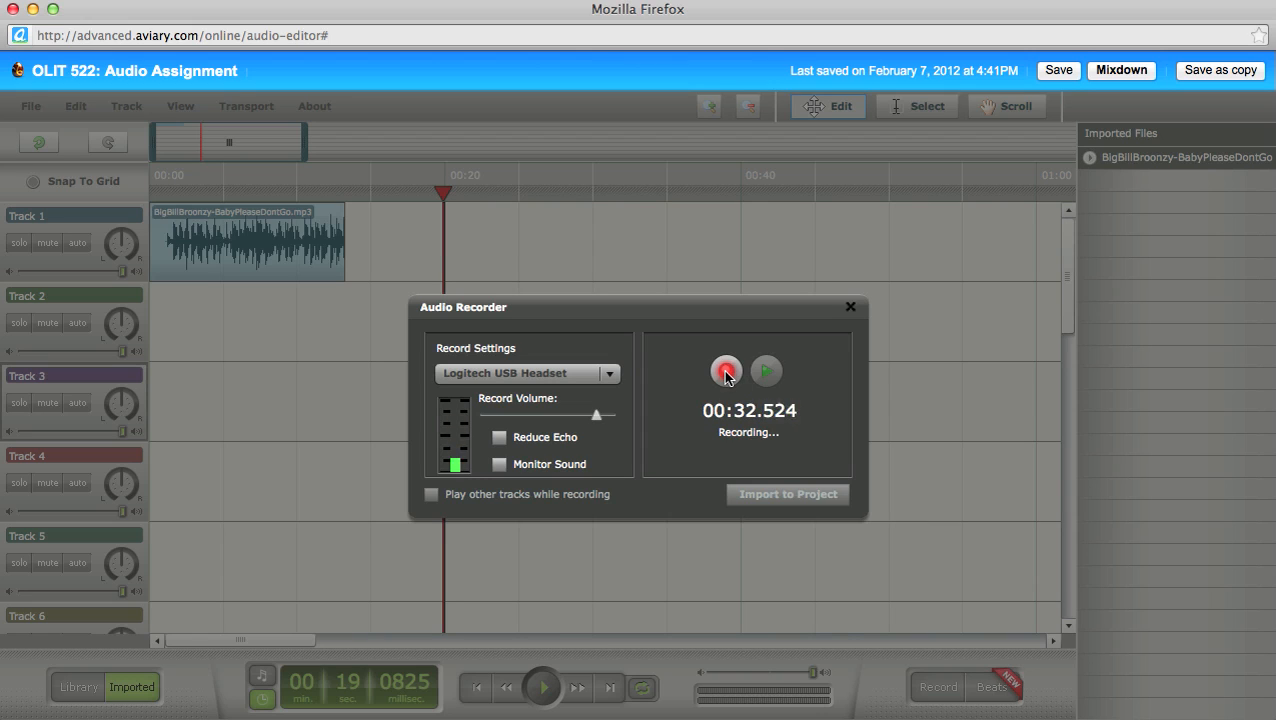
{"action": "left_click", "coordinate": [726, 372]}
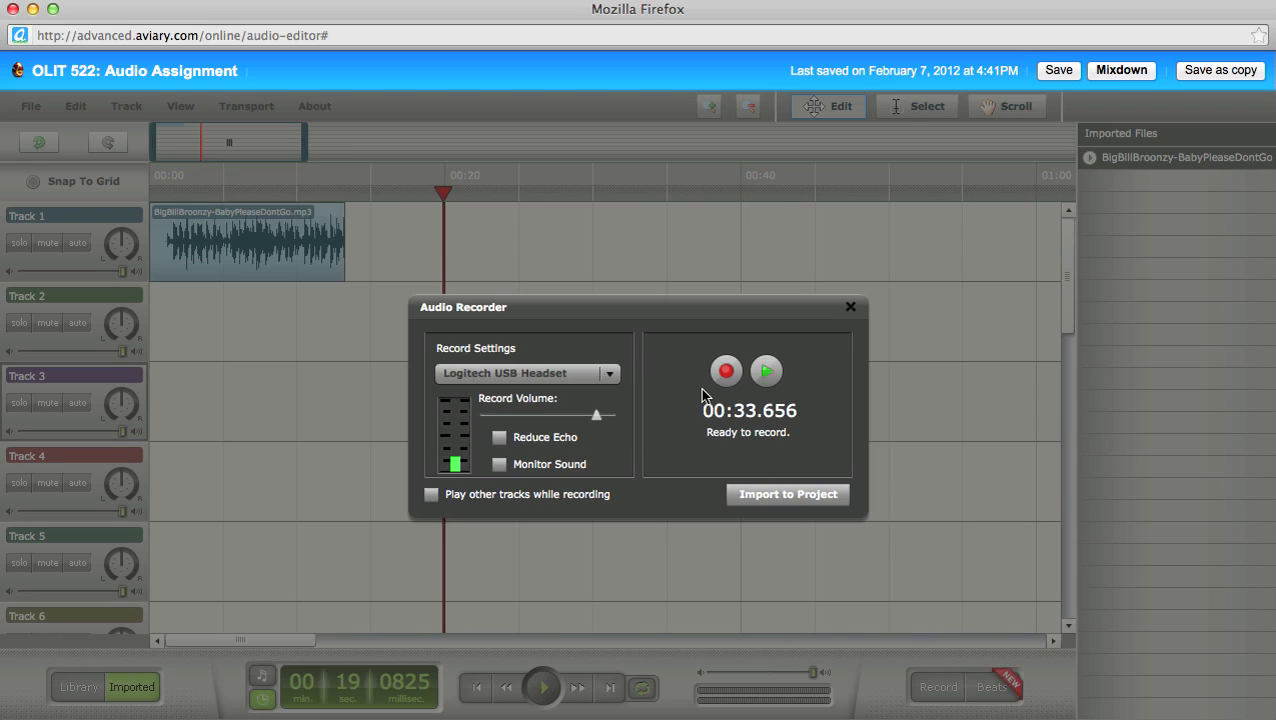
{"action": "left_click", "coordinate": [768, 374]}
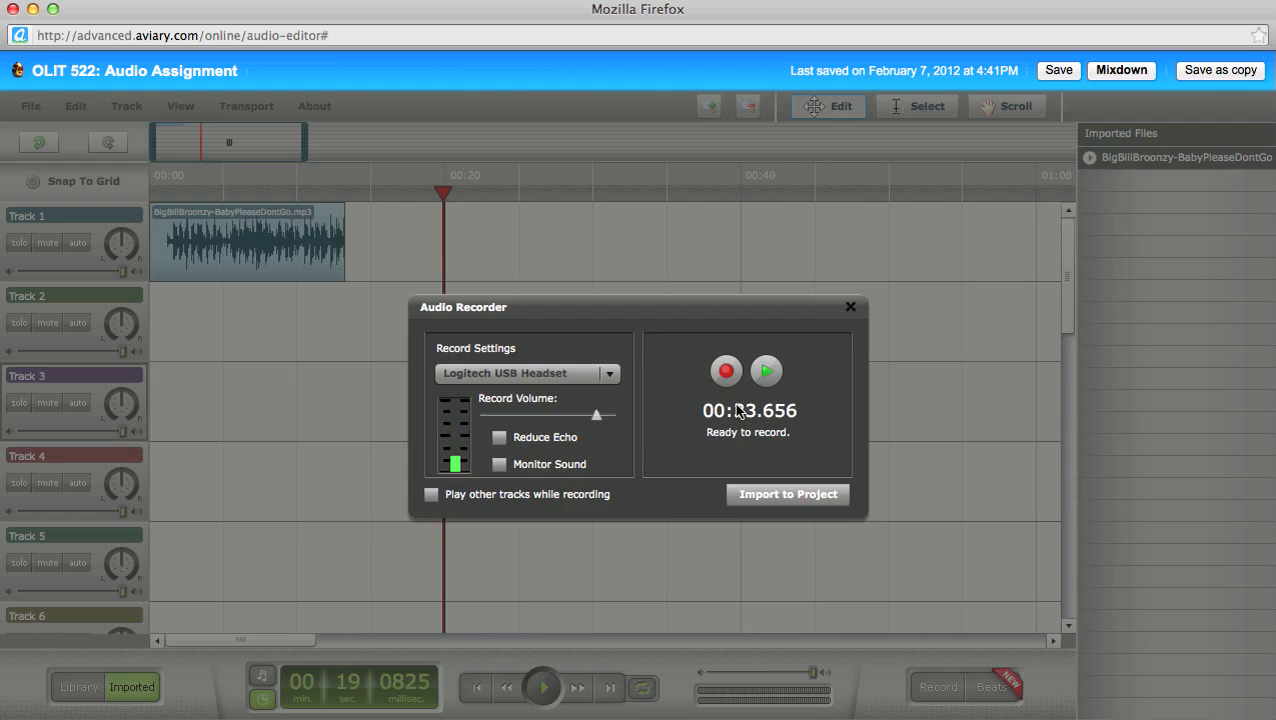
{"action": "left_click", "coordinate": [796, 496]}
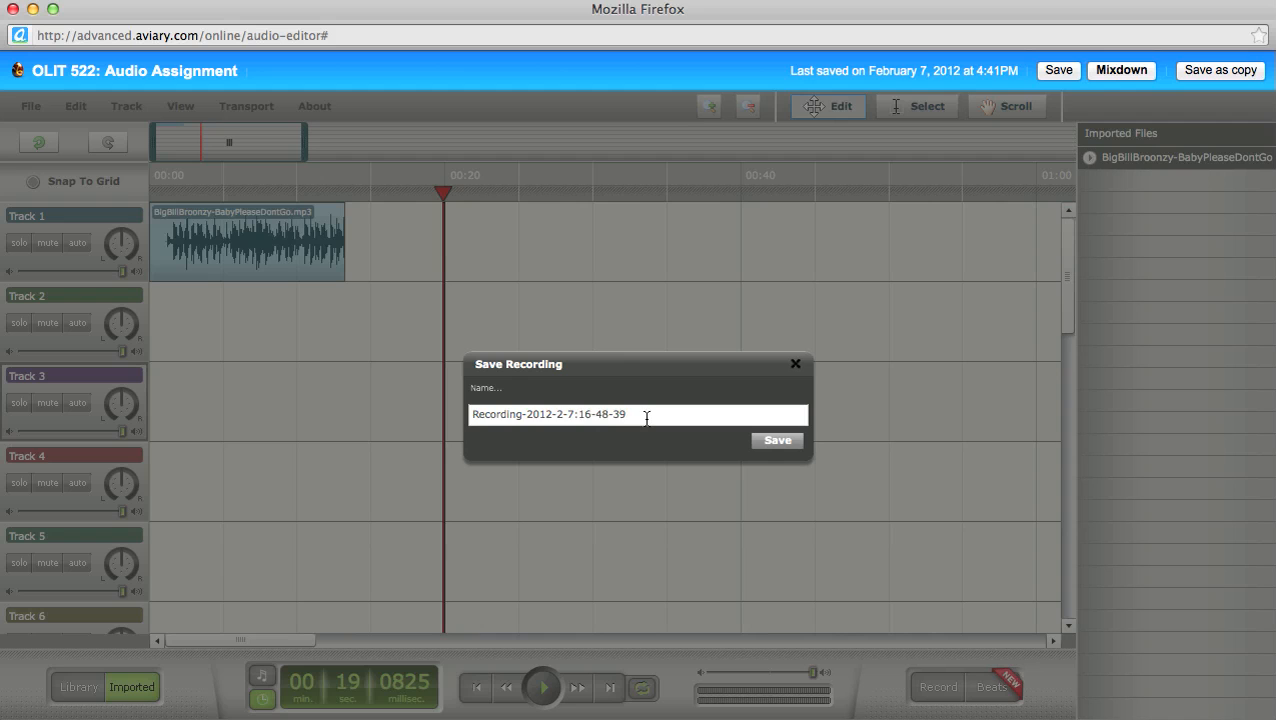
Step: Save the recording under its default name, then save the project
{"action": "left_click", "coordinate": [777, 441]}
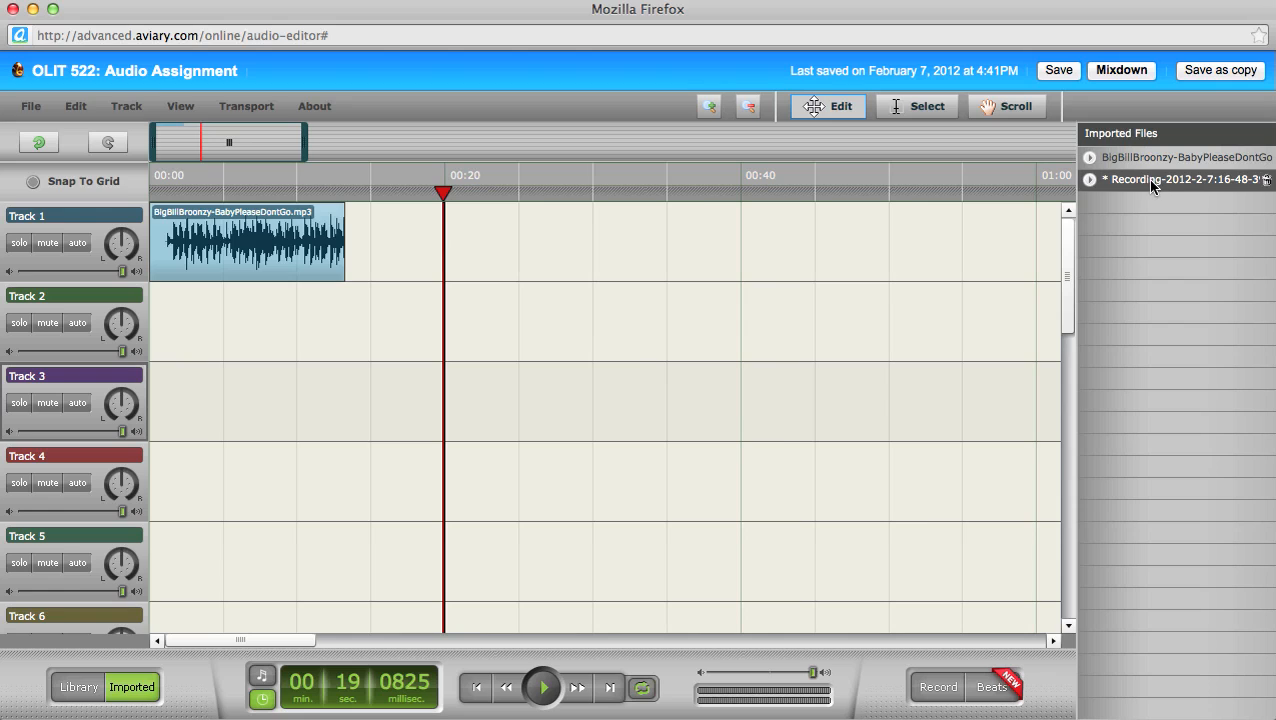
{"action": "left_click", "coordinate": [1064, 72]}
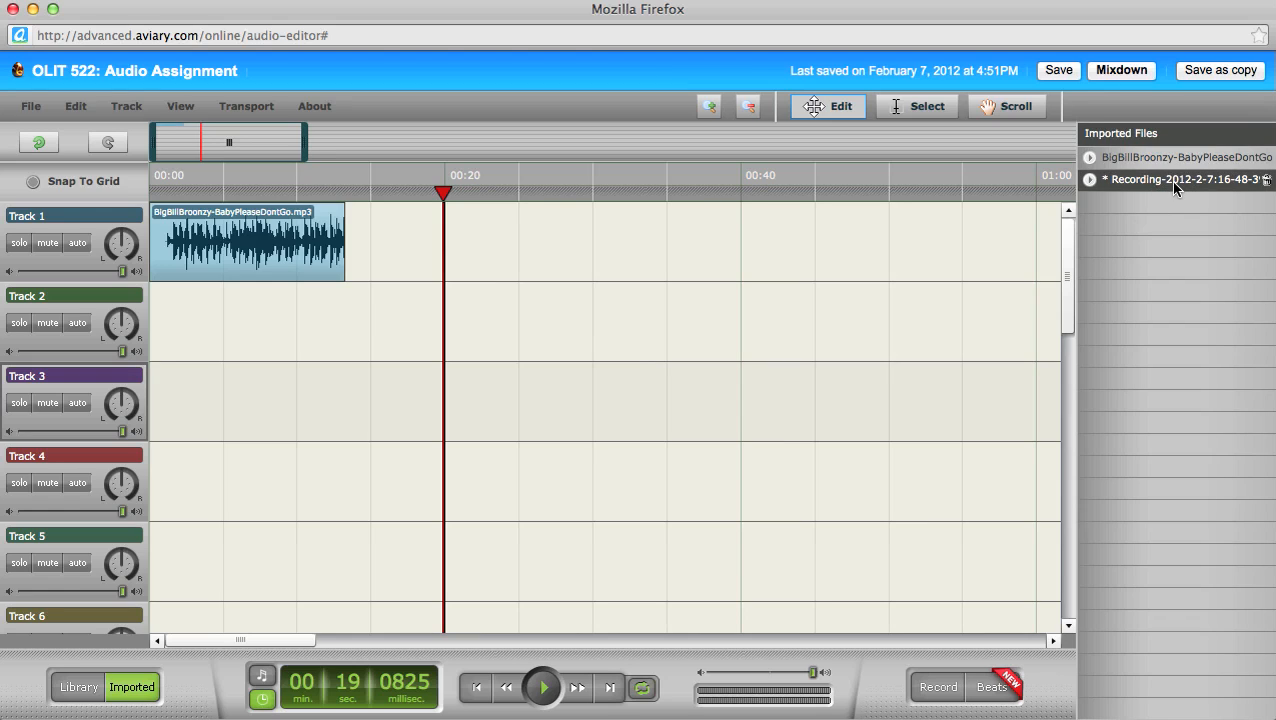
Step: Drop the Recording file onto Track 2 after the Broonzy clip and preview from 00:16.5
{"action": "left_click_drag", "start_coordinate": [1168, 182], "coordinate": [360, 338]}
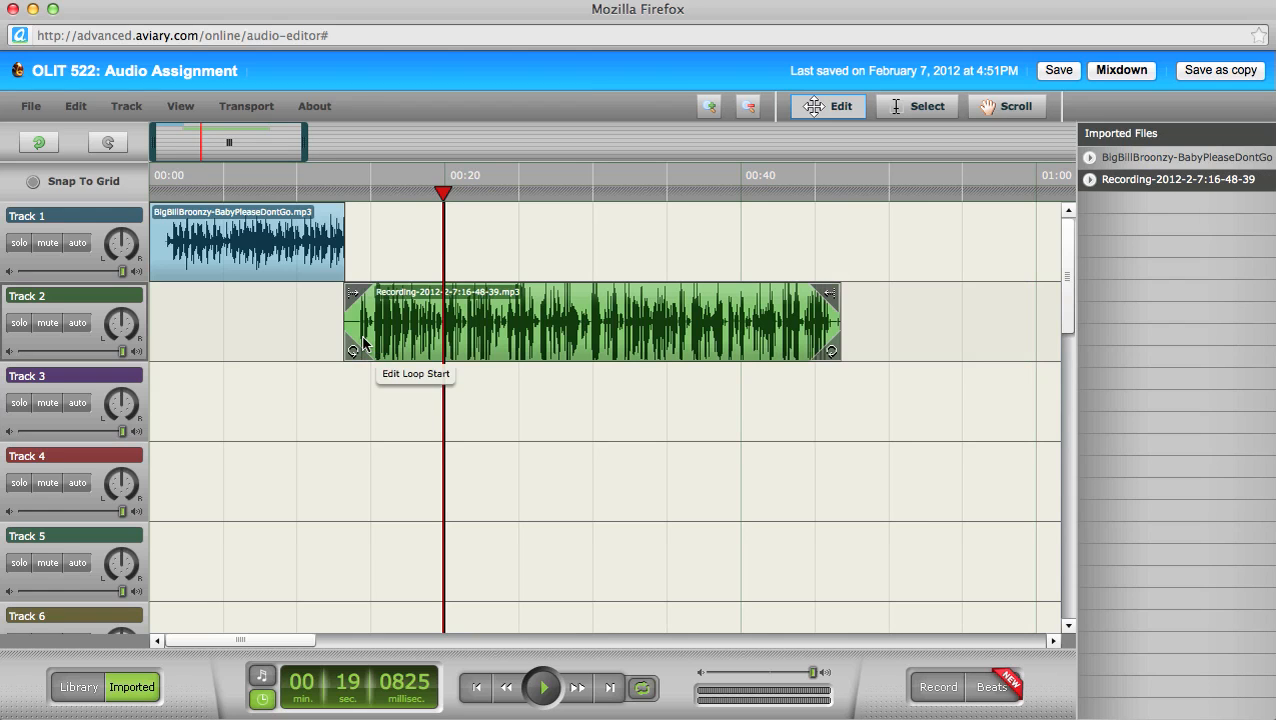
{"action": "left_click", "coordinate": [393, 180]}
{"action": "key", "text": "space"}
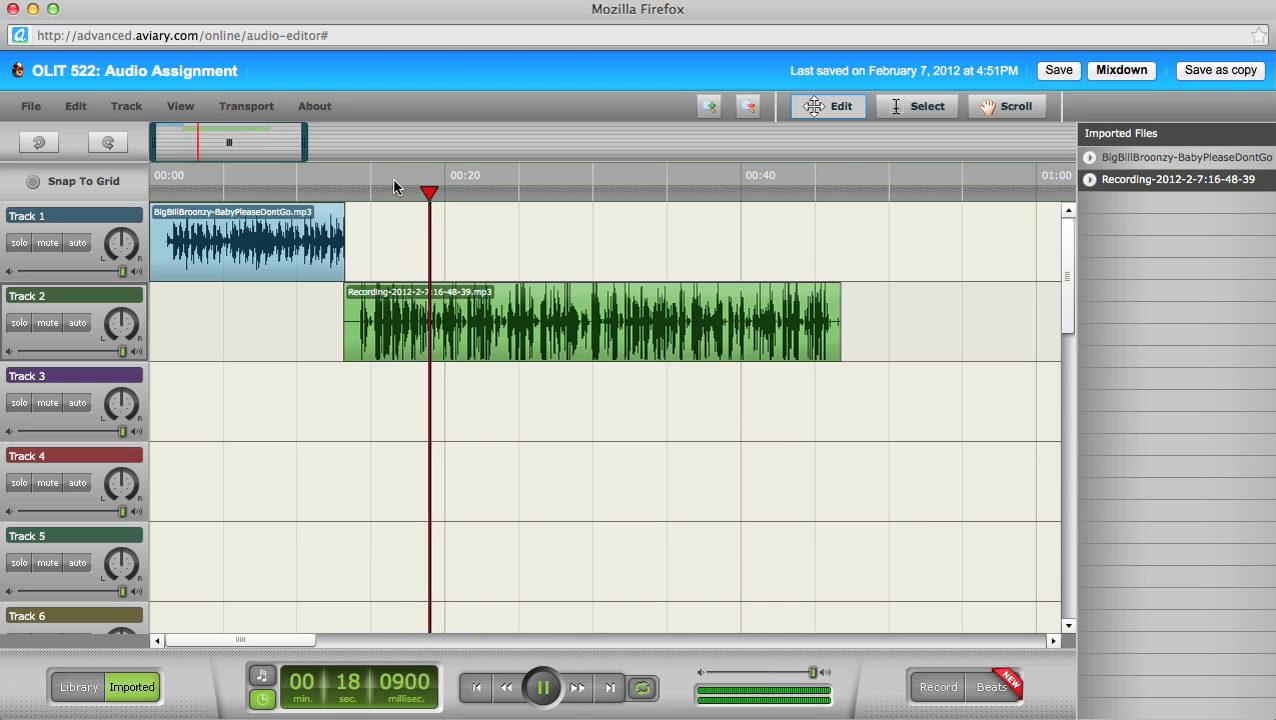
{"action": "key", "text": "space"}
Step: Preview the transition again from about 00:08 and from about 00:19
{"action": "left_click", "coordinate": [272, 188]}
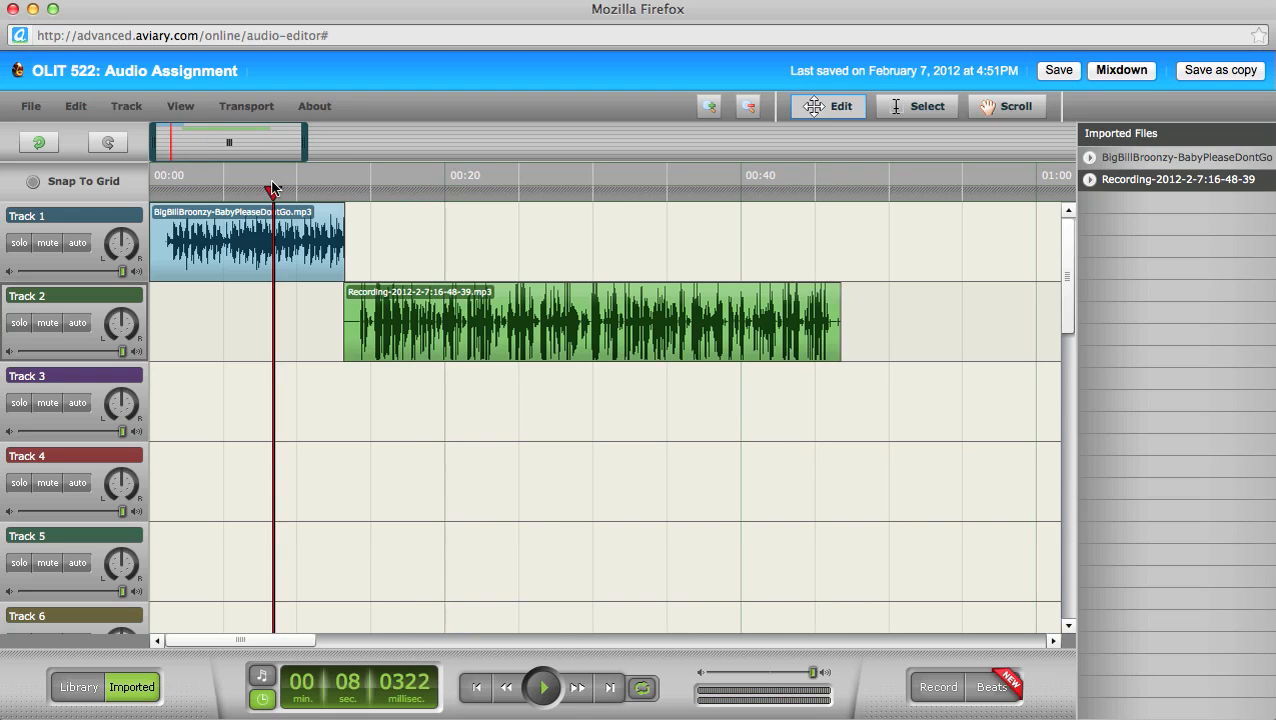
{"action": "key", "text": "space"}
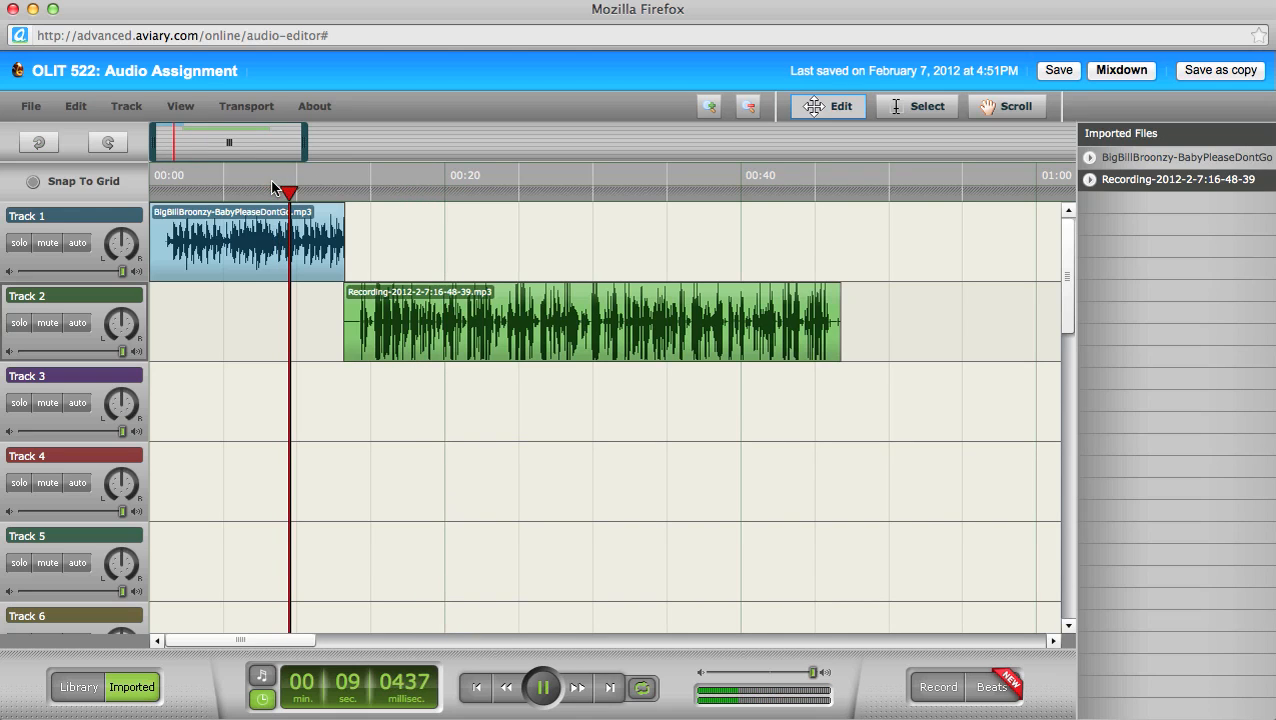
{"action": "key", "text": "space"}
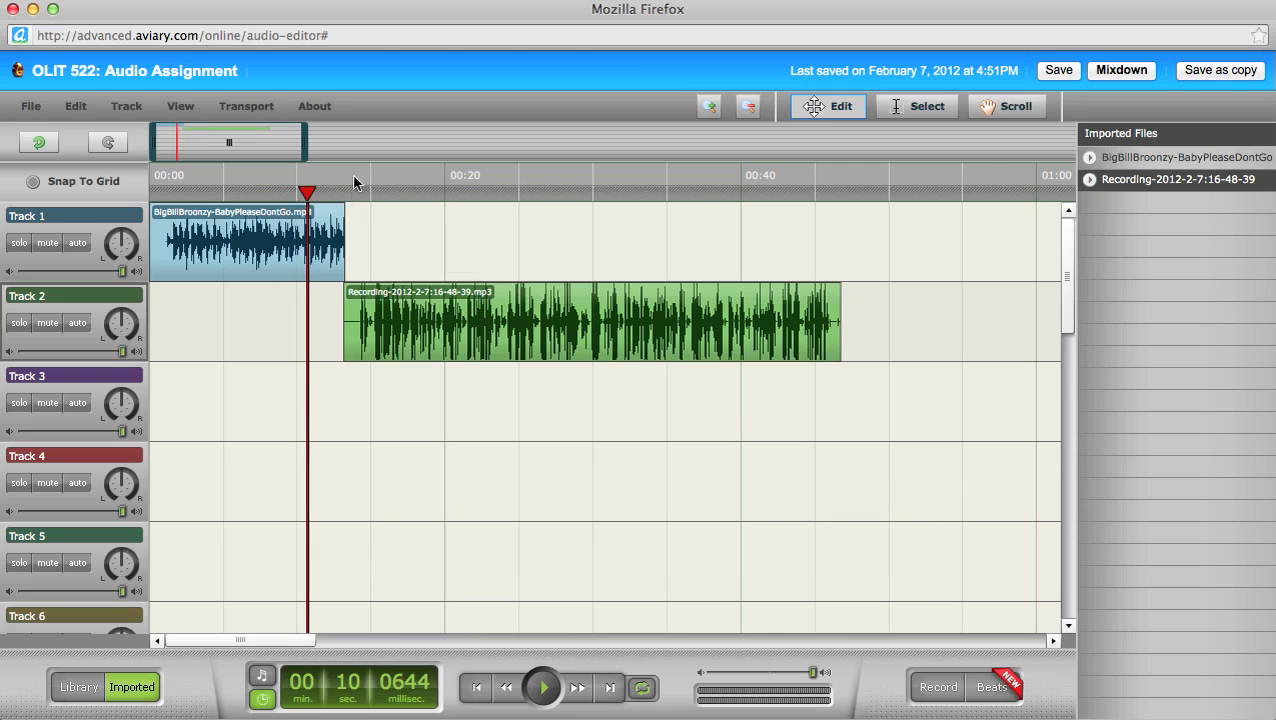
{"action": "left_click", "coordinate": [443, 190]}
{"action": "key", "text": "space"}
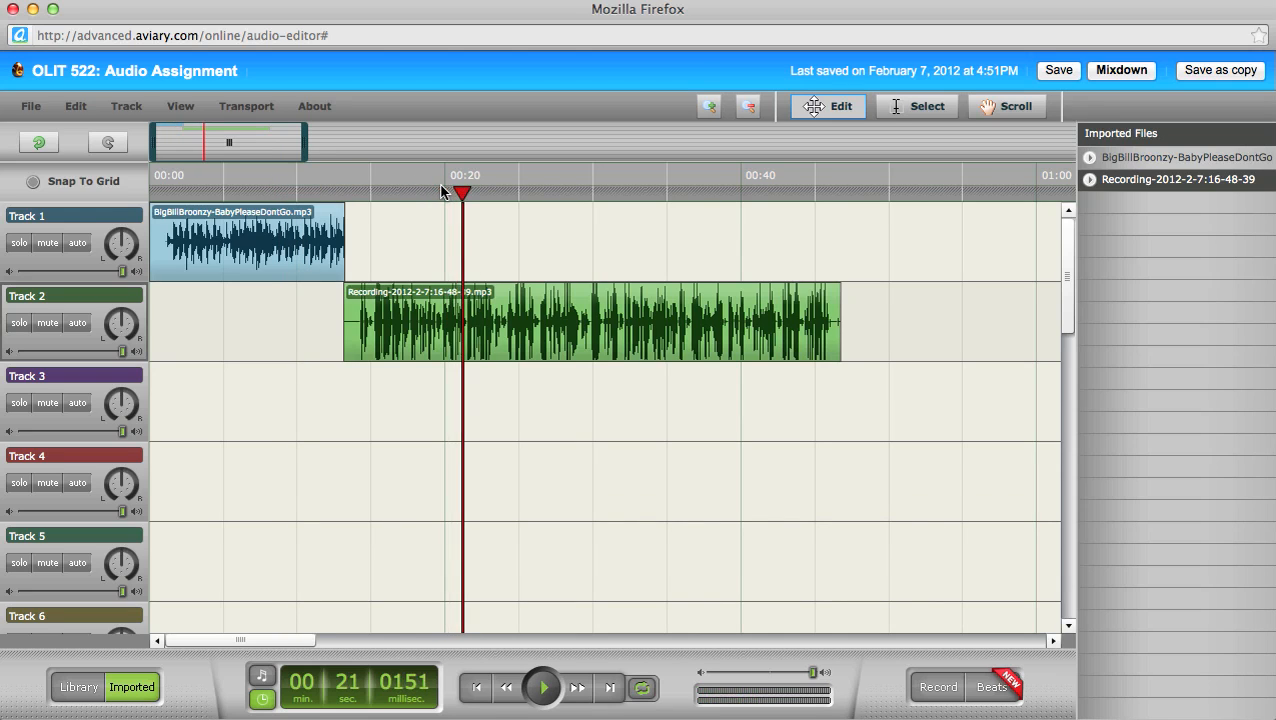
{"action": "key", "text": "space"}
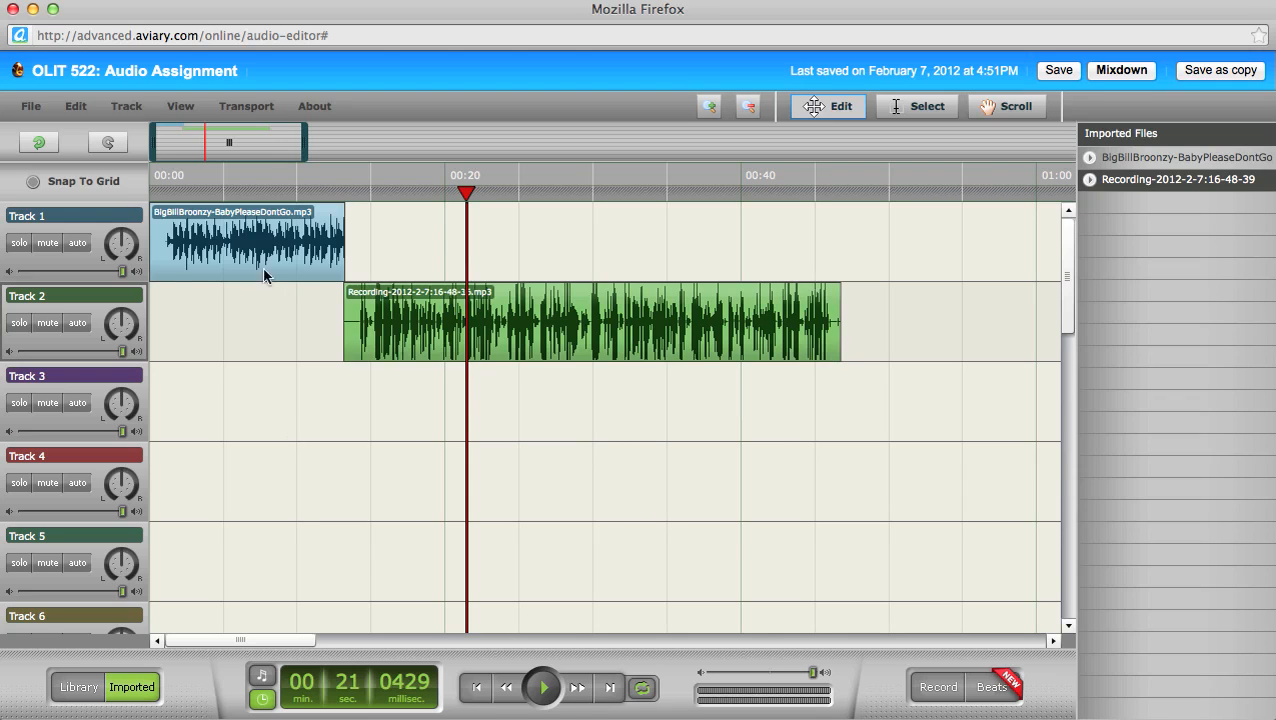
{"action": "mouse_move", "coordinate": [273, 257]}
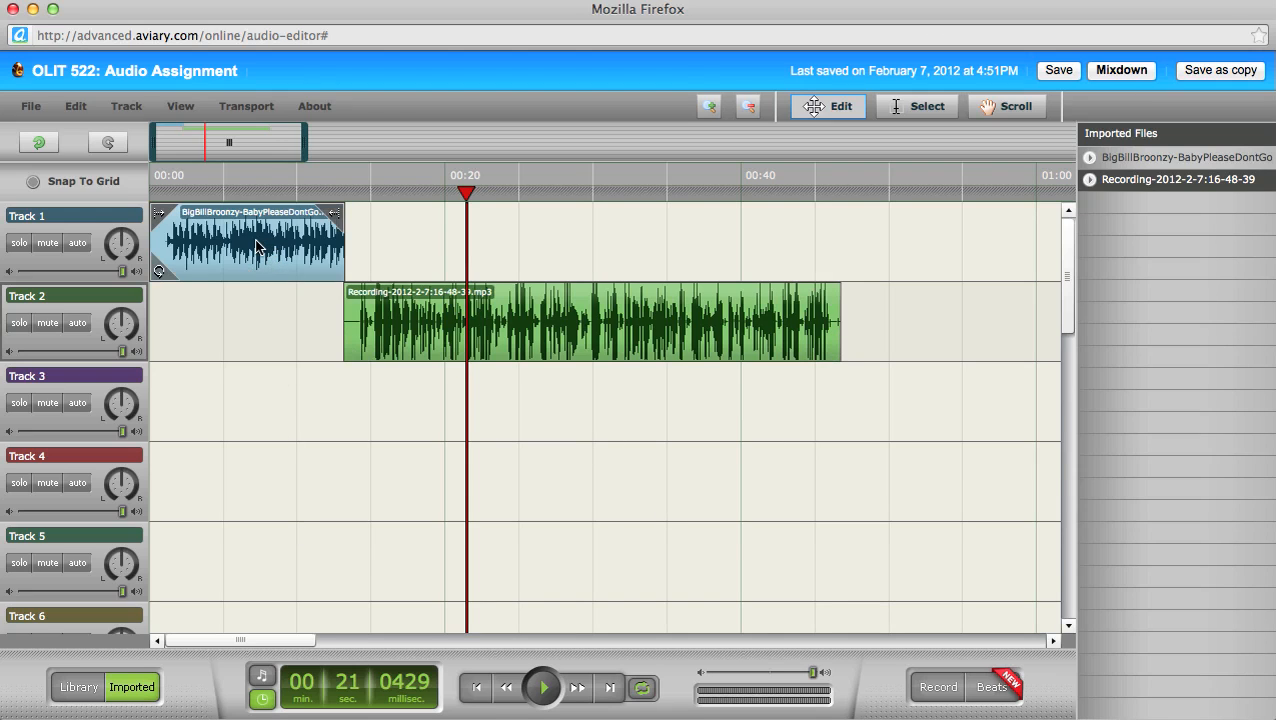
{"action": "mouse_move", "coordinate": [734, 355]}
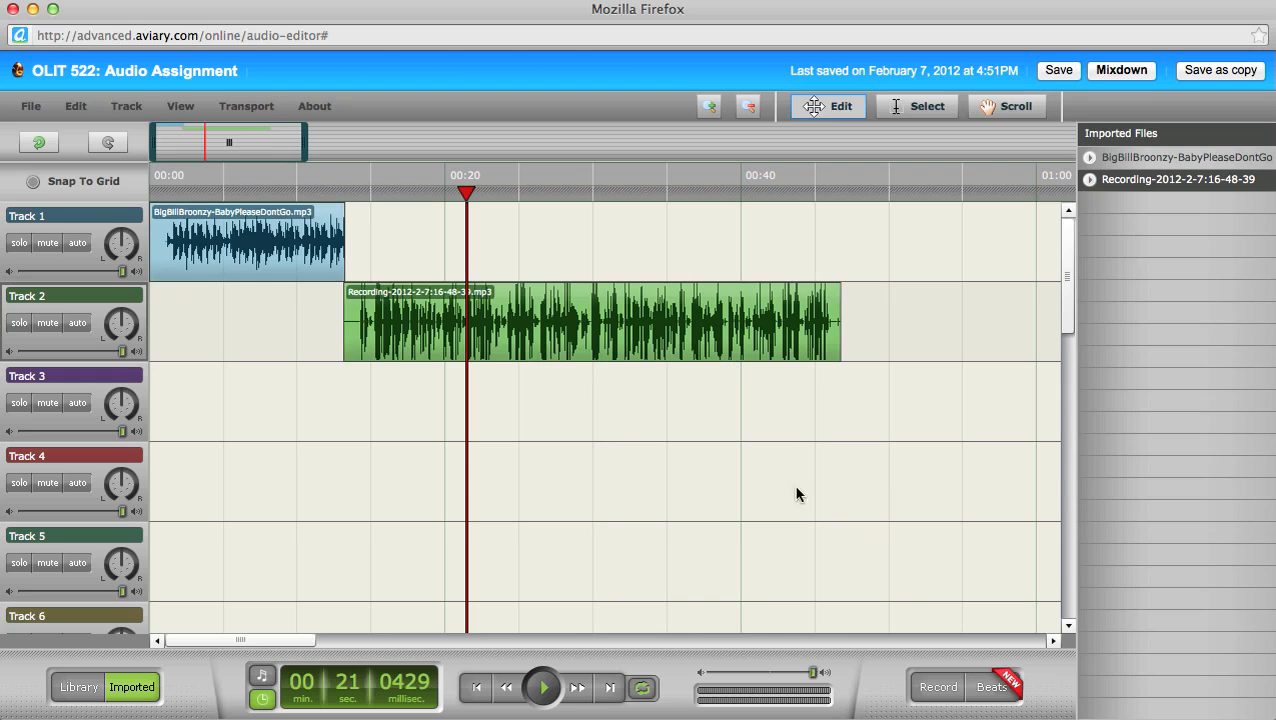
Step: Accept the Quantum Tracks terms and list the 97bpm Stand Up loops on ALL HIP-HOP 2
{"action": "left_click", "coordinate": [80, 689]}
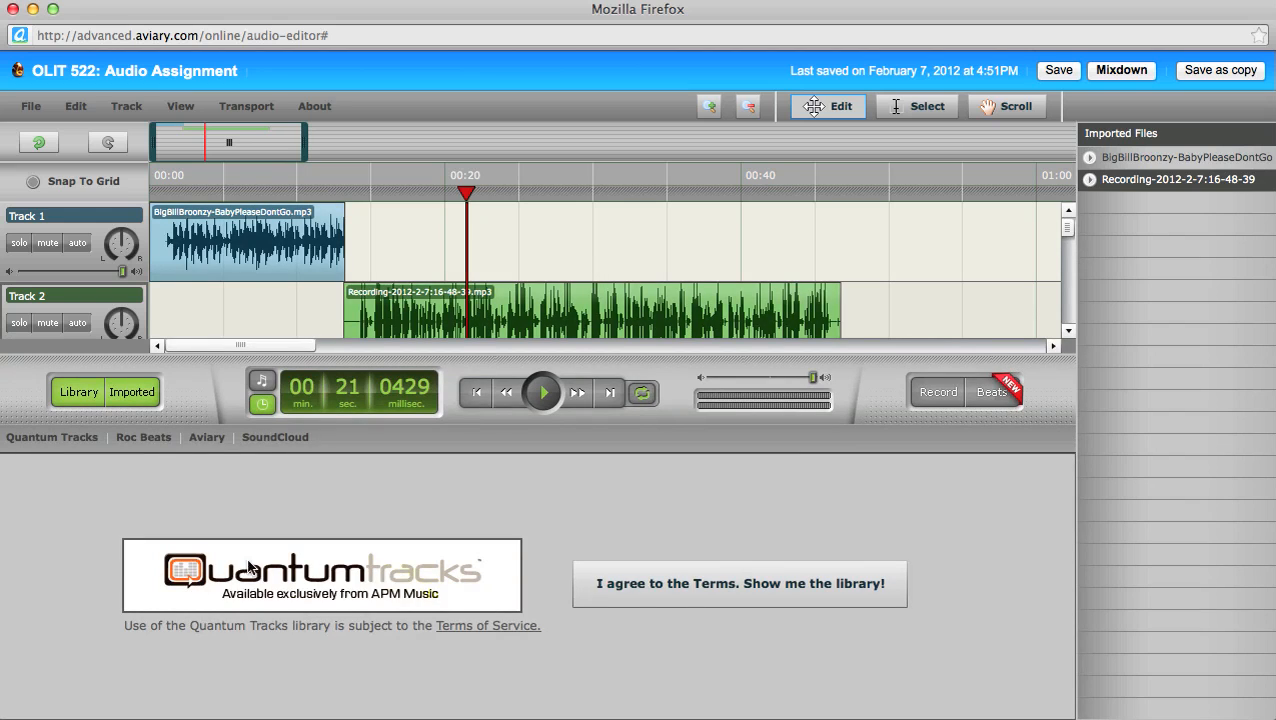
{"action": "left_click", "coordinate": [654, 584]}
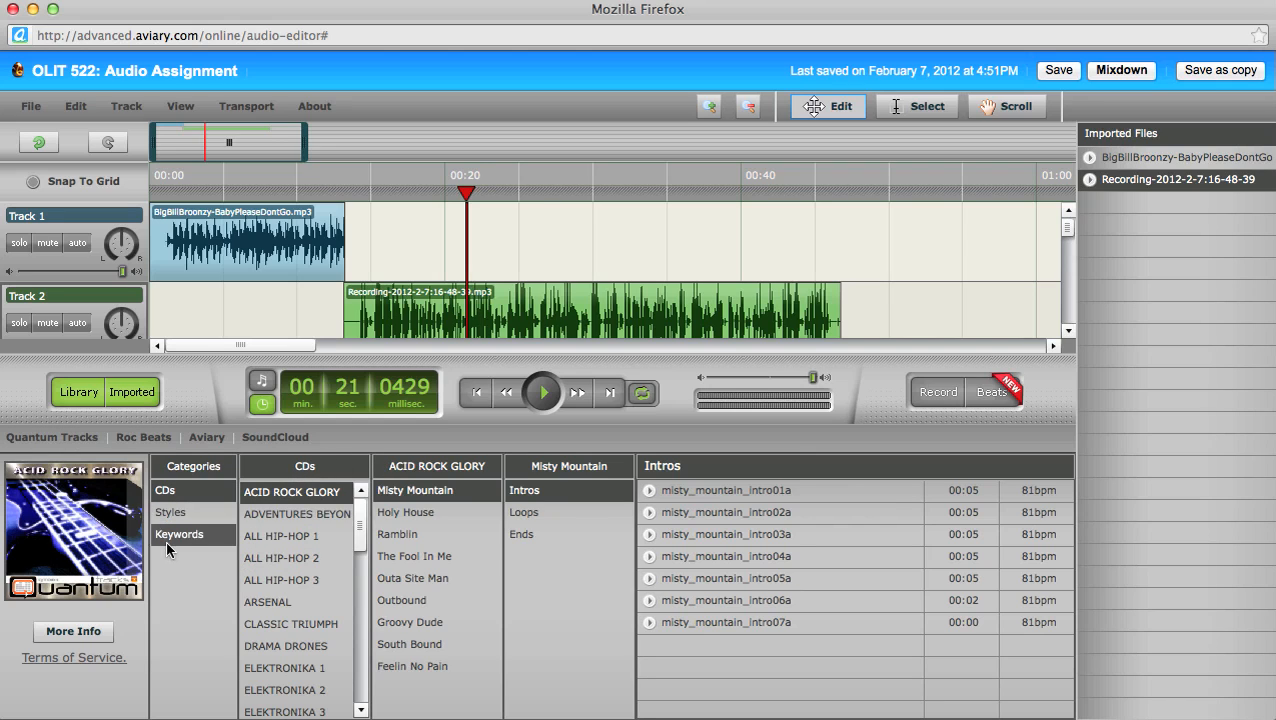
{"action": "left_click", "coordinate": [290, 558]}
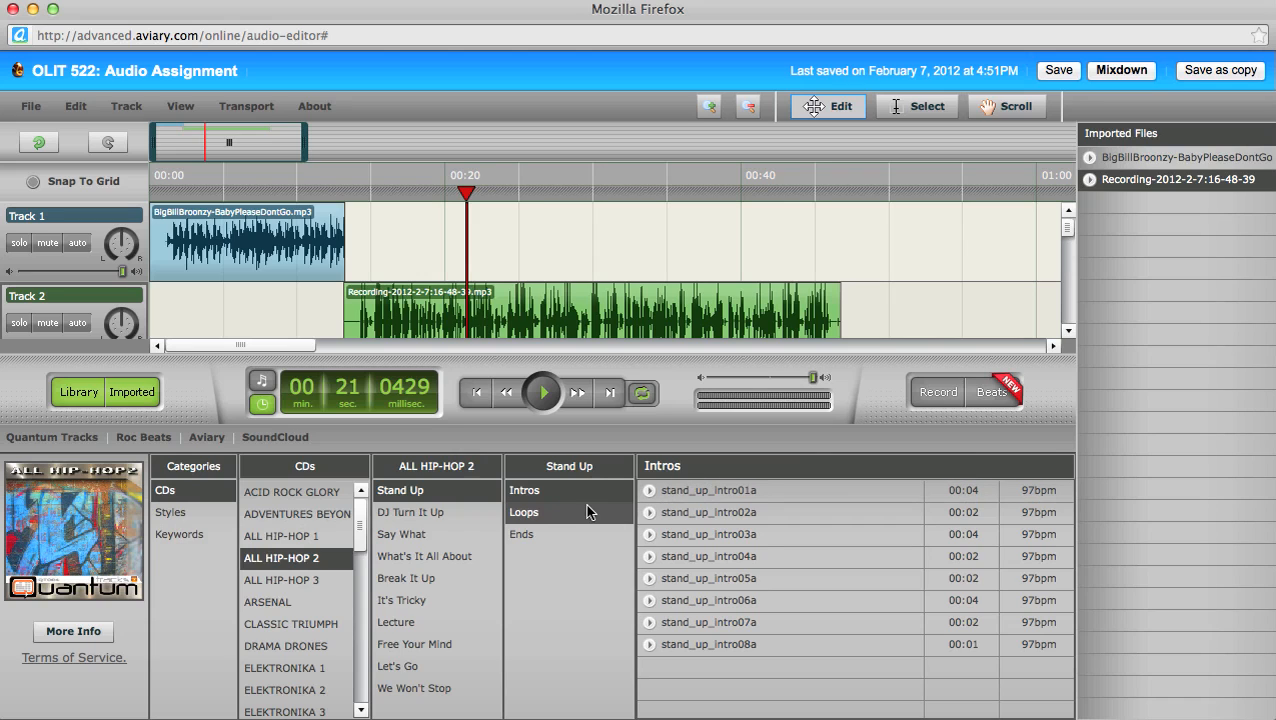
{"action": "left_click", "coordinate": [546, 513]}
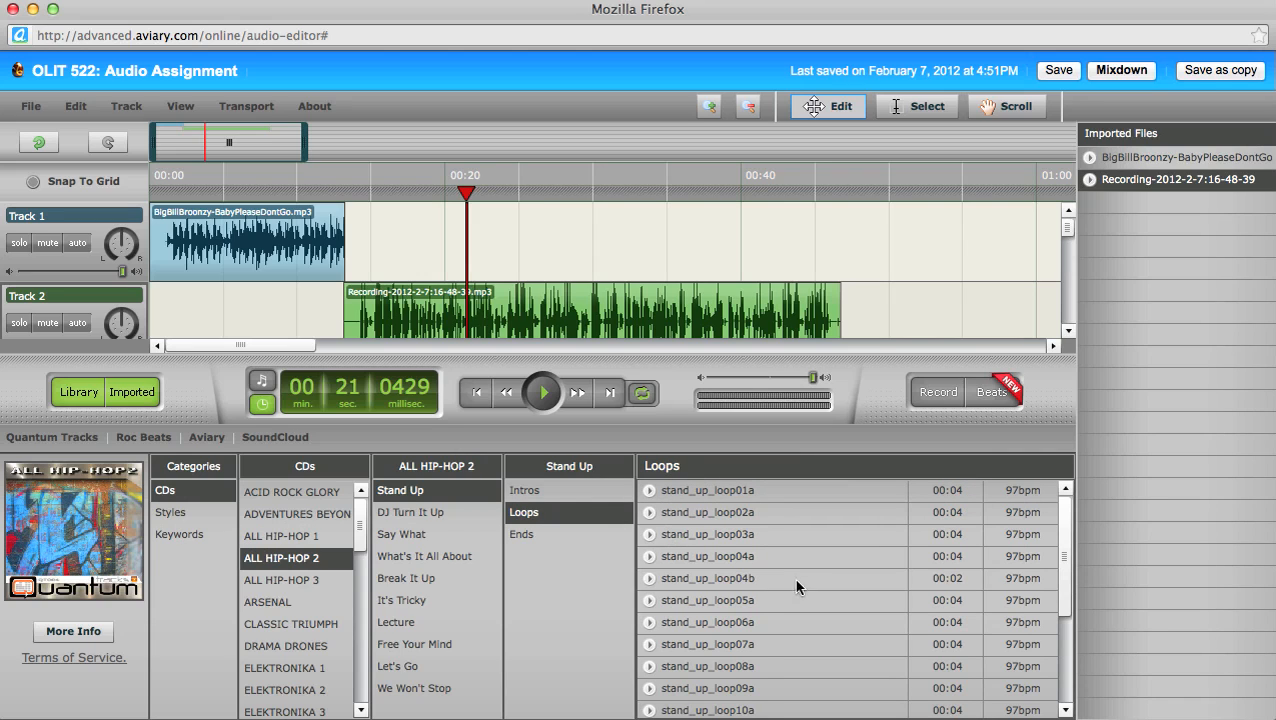
{"action": "scroll", "coordinate": [1064, 572], "scroll_direction": "down", "scroll_amount": 1}
{"action": "scroll", "coordinate": [1064, 572], "scroll_direction": "down", "scroll_amount": 1}
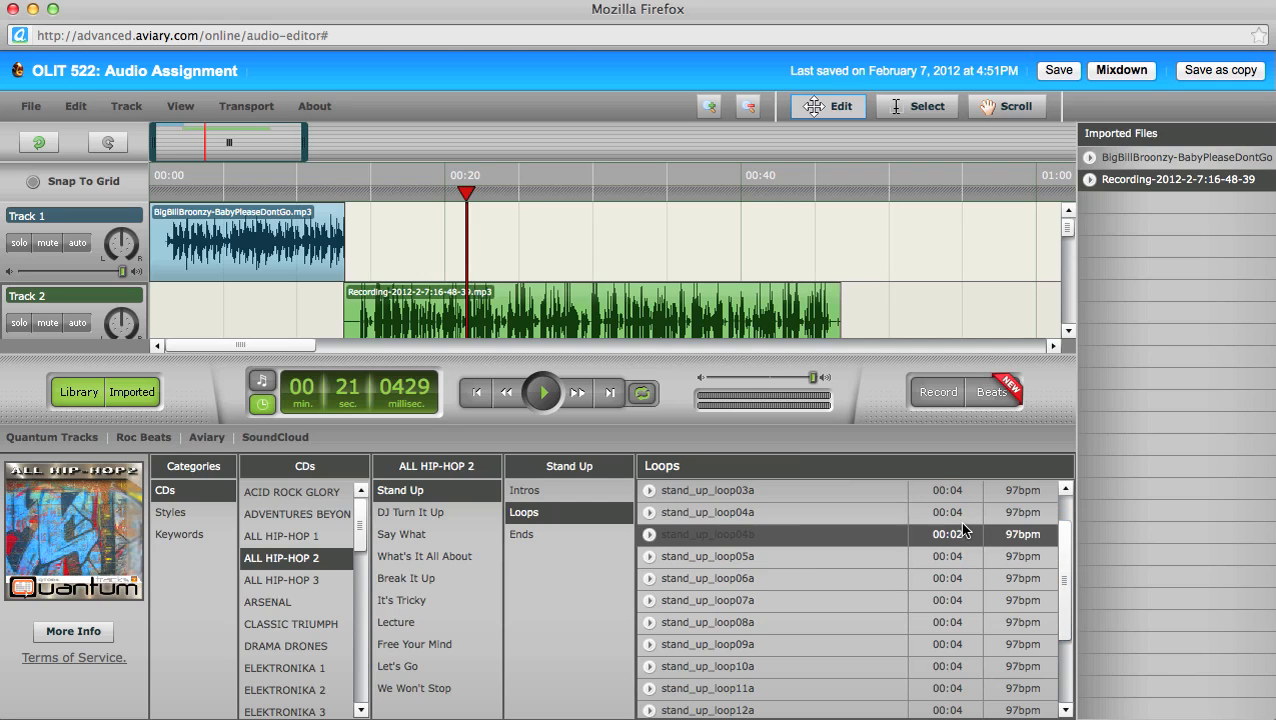
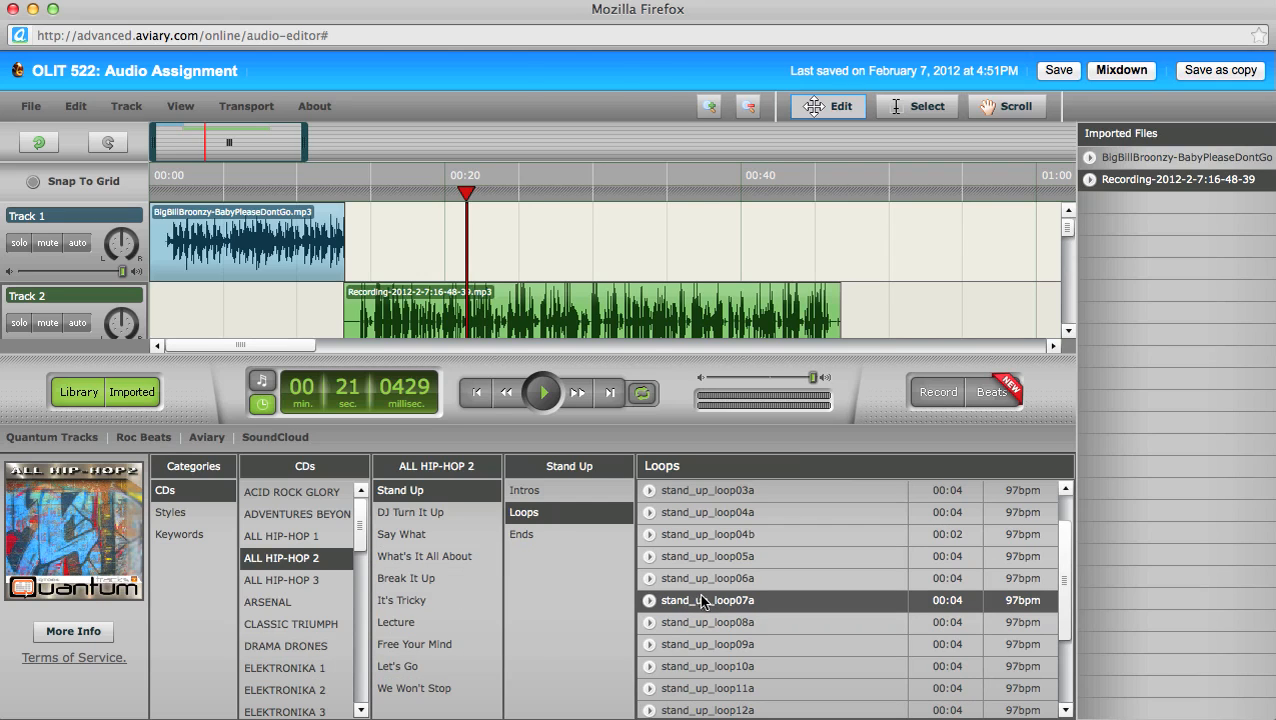
Step: Place stand_up_loop07a on Track 1 near 00:48 and hide the loop library
{"action": "left_click_drag", "start_coordinate": [710, 612], "coordinate": [868, 216]}
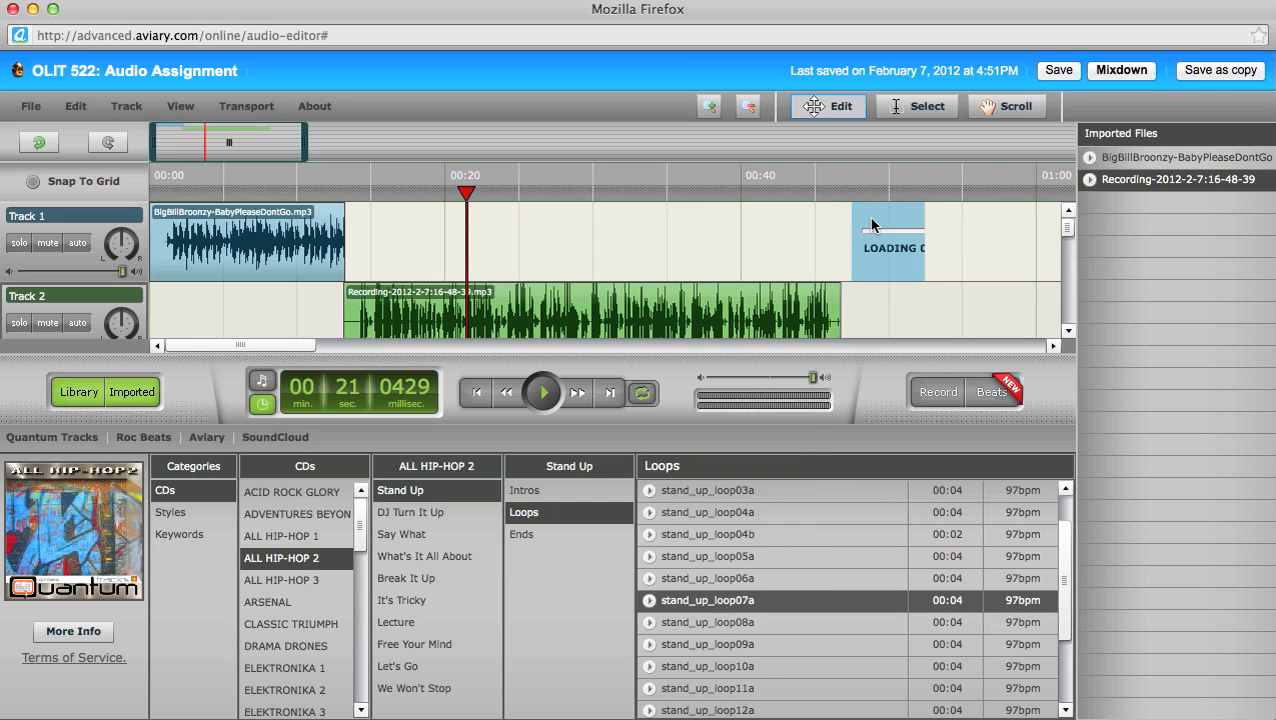
{"action": "left_click", "coordinate": [87, 398]}
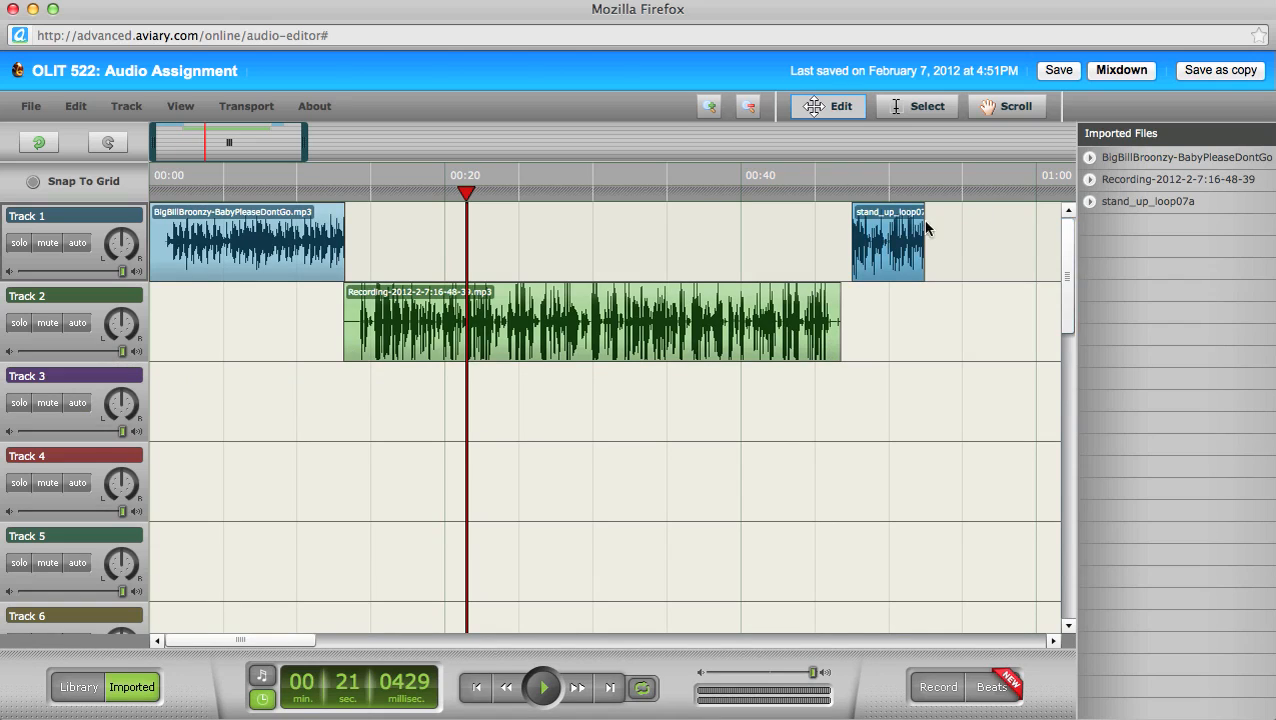
Step: Move the stand_up_loop07a clip to Track 3 at about 00:48, preview it, and save the project
{"action": "left_click_drag", "start_coordinate": [906, 246], "coordinate": [910, 385]}
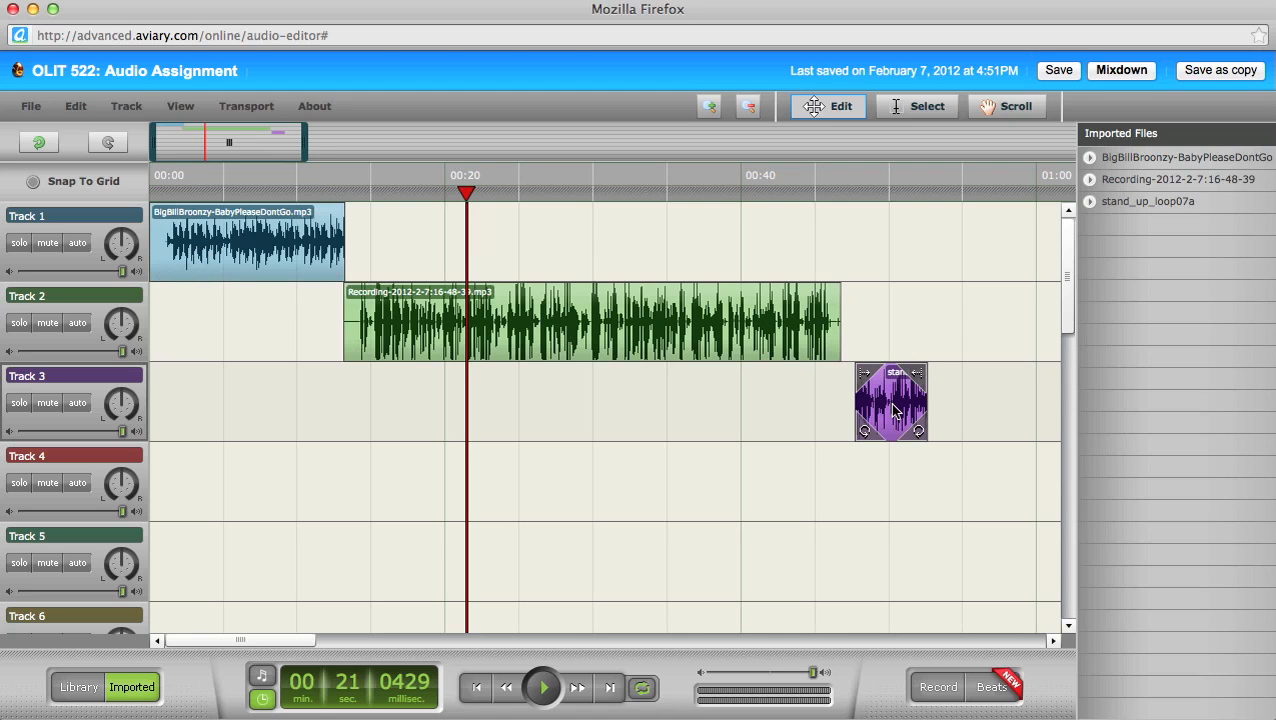
{"action": "left_click", "coordinate": [856, 188]}
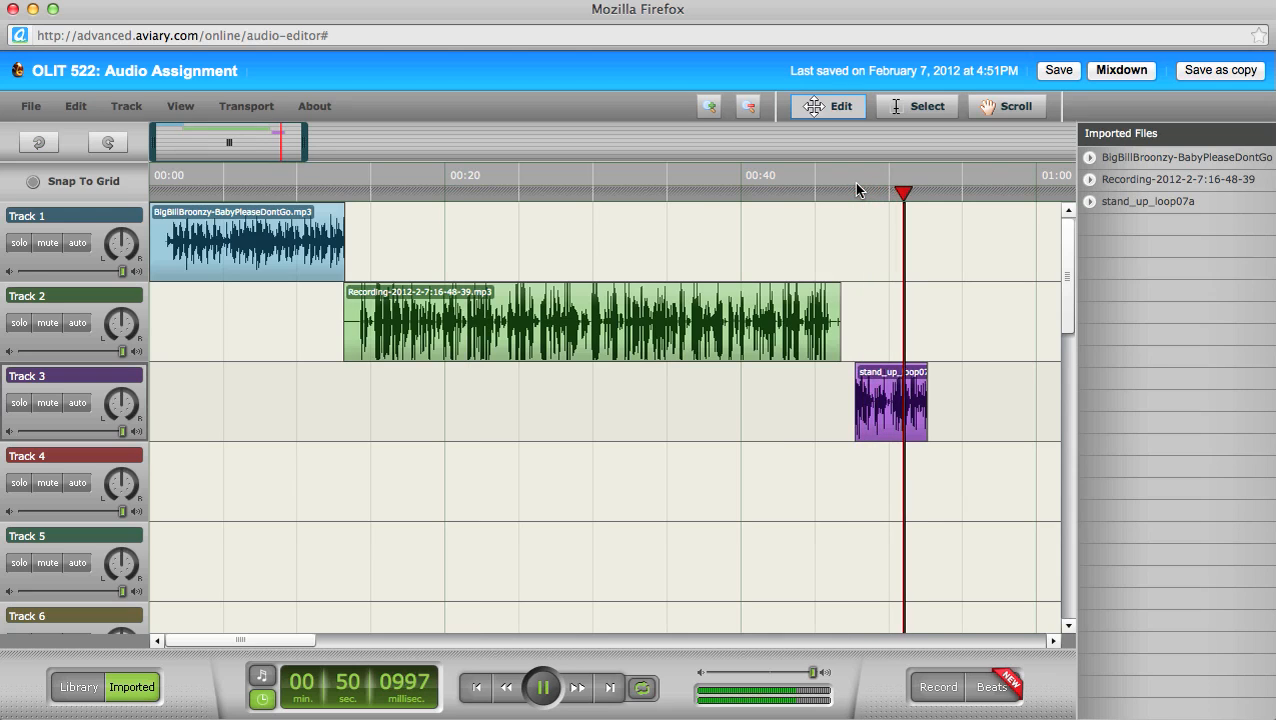
{"action": "key", "text": "space"}
{"action": "mouse_move", "coordinate": [890, 414]}
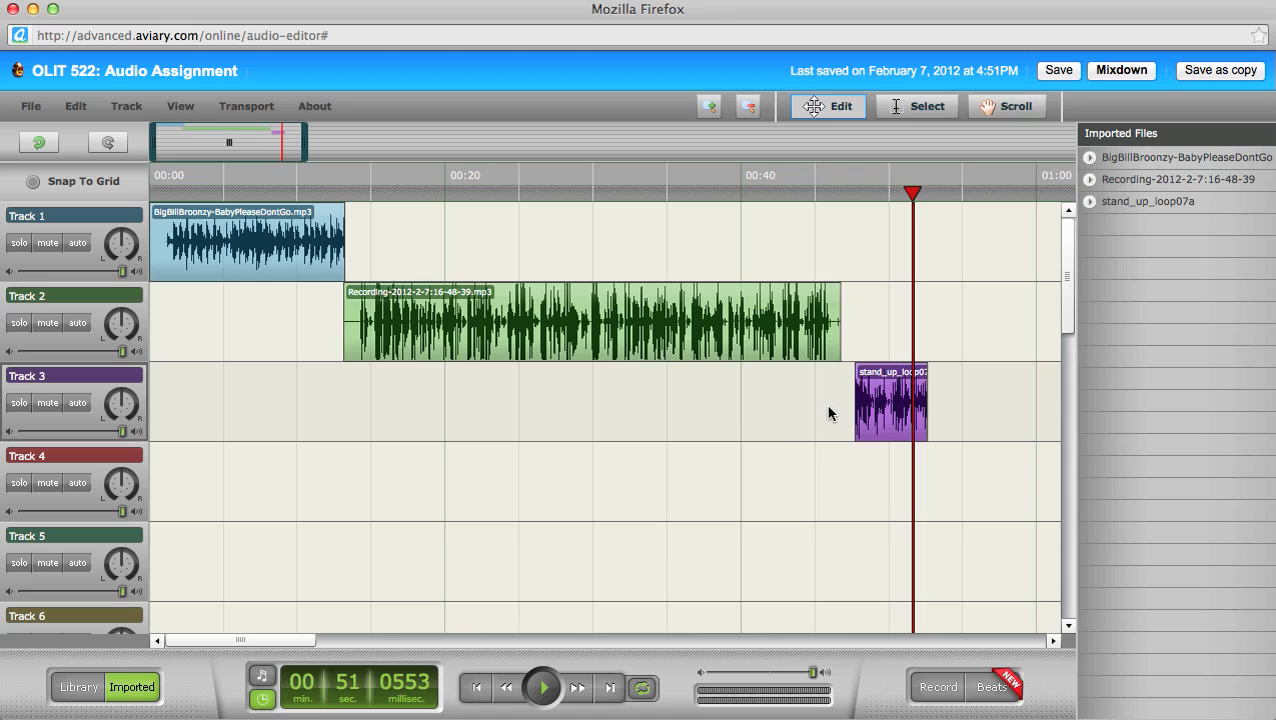
{"action": "left_click", "coordinate": [1061, 72]}
{"action": "left_click_drag", "start_coordinate": [60, 214], "coordinate": [2, 217]}
Step: Name Track 1 'Imported', Track 2 'Recorded' and Track 3 'Library'
{"action": "left_click", "coordinate": [31, 220]}
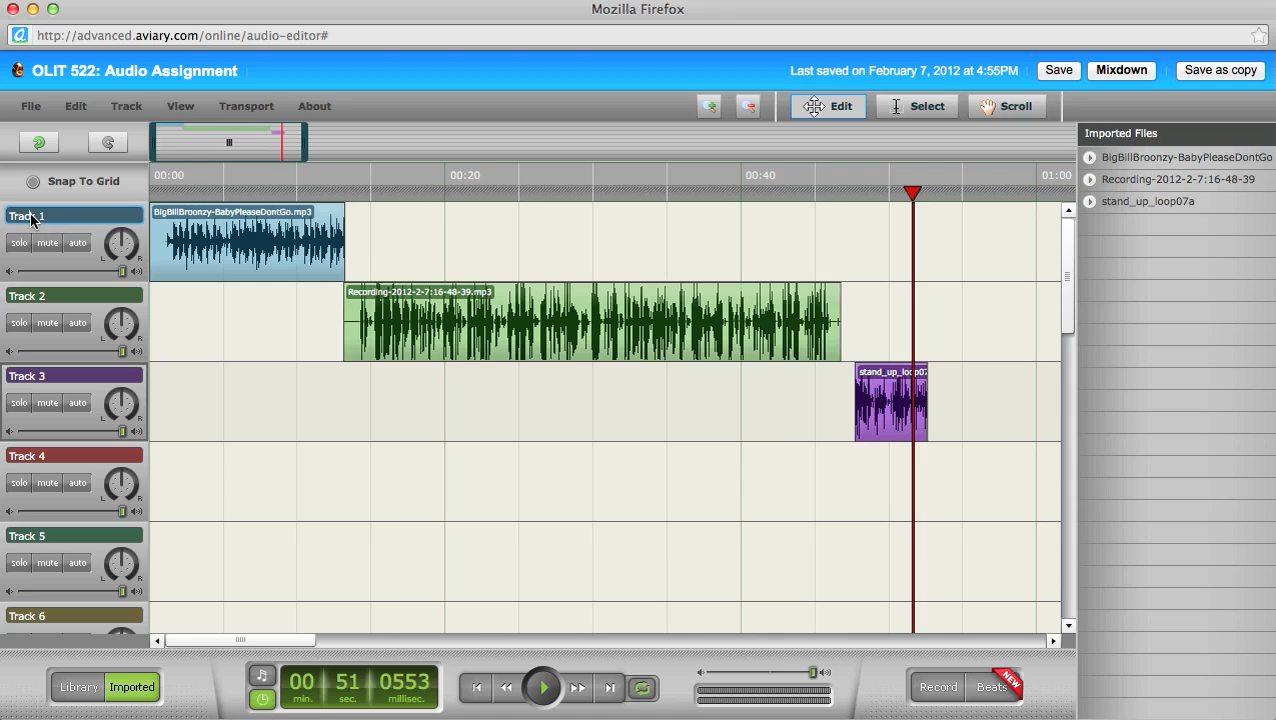
{"action": "triple_click", "coordinate": [31, 218]}
{"action": "type", "text": "Imported"}
{"action": "left_click", "coordinate": [57, 296]}
{"action": "triple_click", "coordinate": [56, 298]}
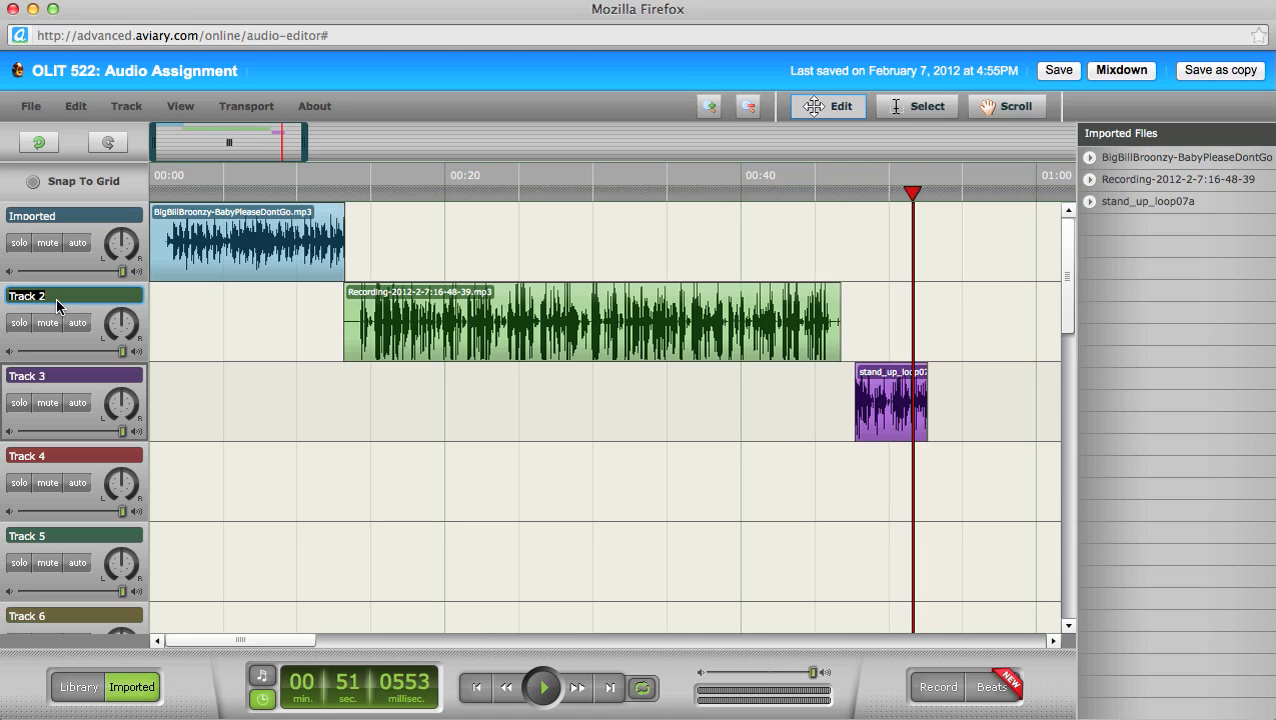
{"action": "type", "text": "Redorded"}
{"action": "left_click", "coordinate": [45, 375]}
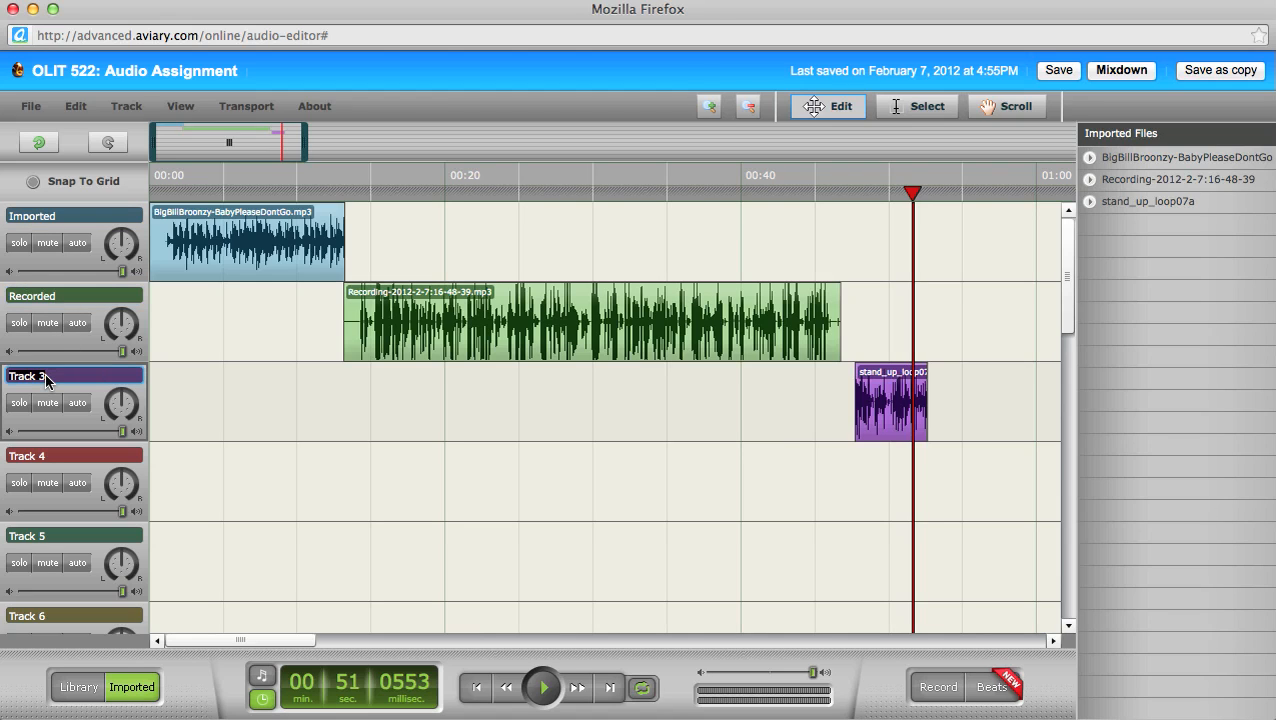
{"action": "type", "text": "Library"}
{"action": "left_click", "coordinate": [285, 421]}
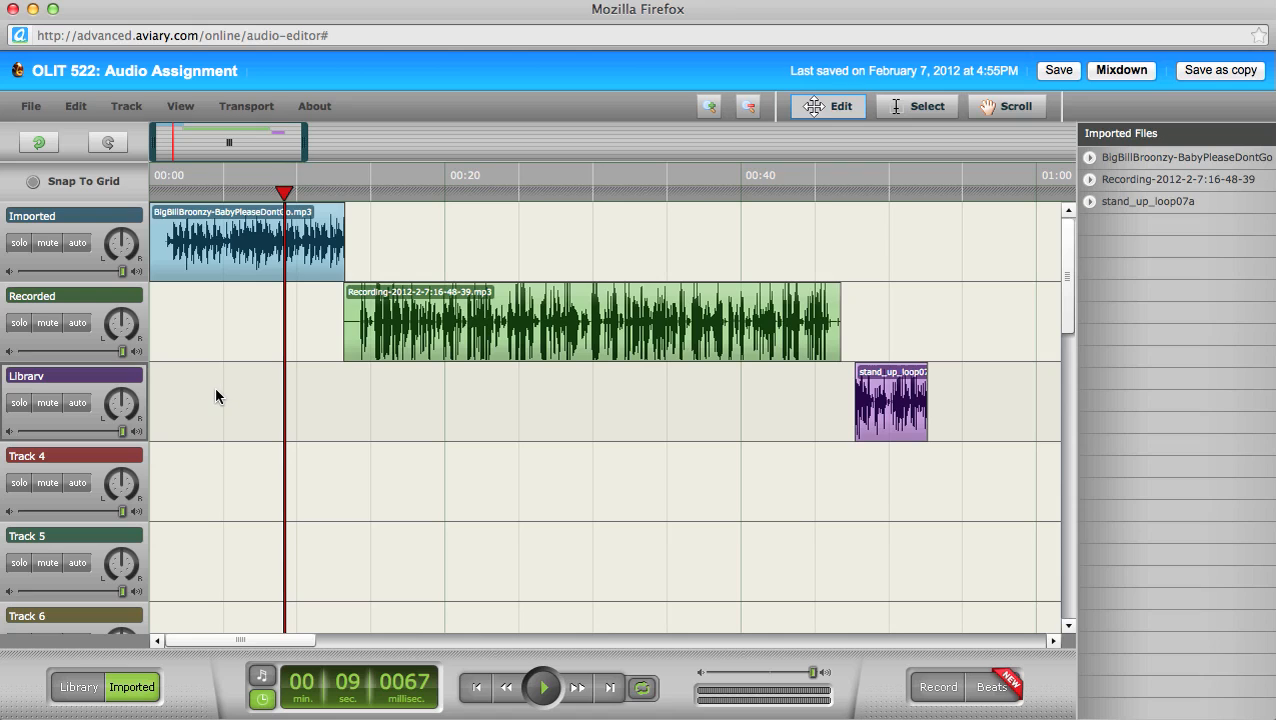
{"action": "left_click", "coordinate": [19, 243]}
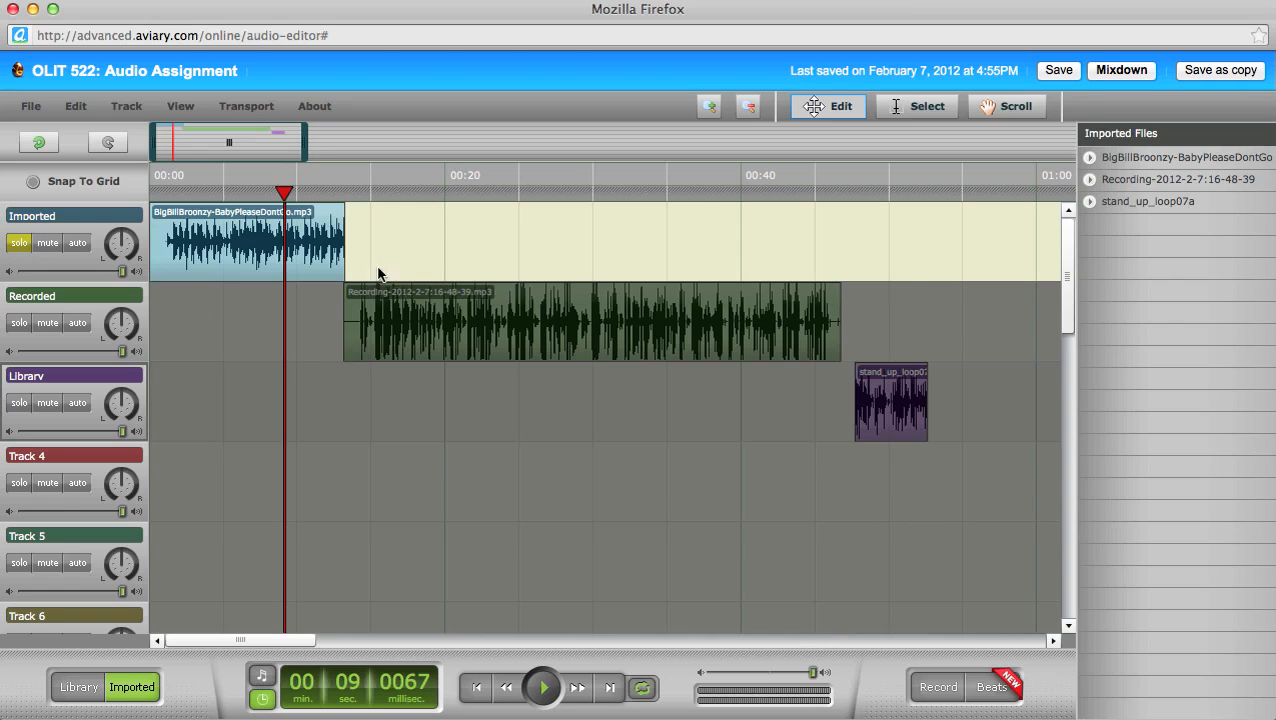
{"action": "mouse_move", "coordinate": [198, 270]}
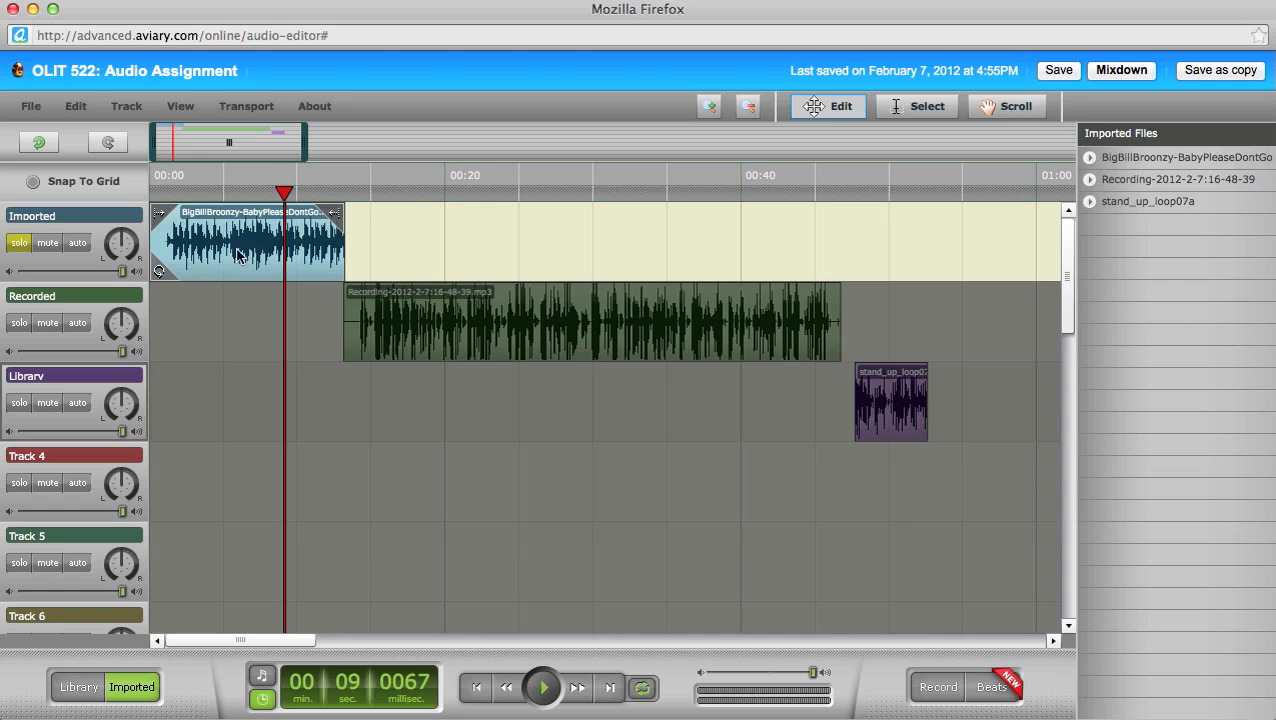
{"action": "left_click", "coordinate": [19, 246]}
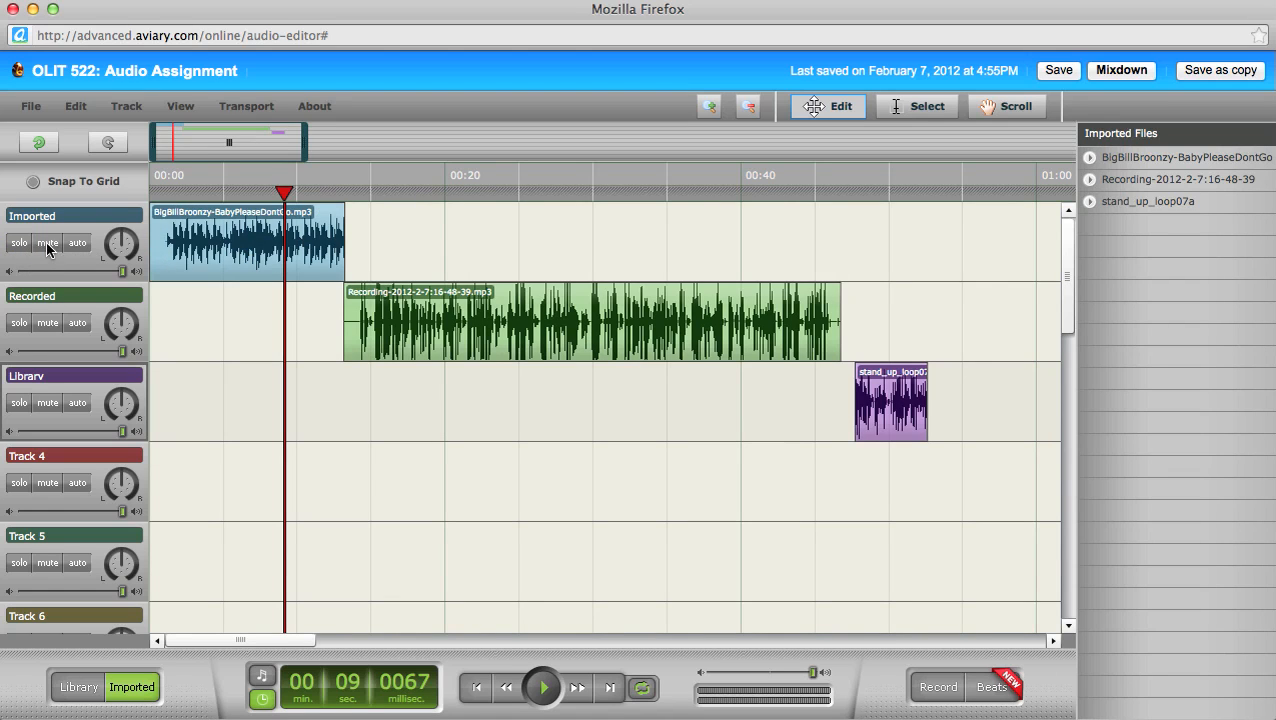
{"action": "left_click", "coordinate": [47, 243]}
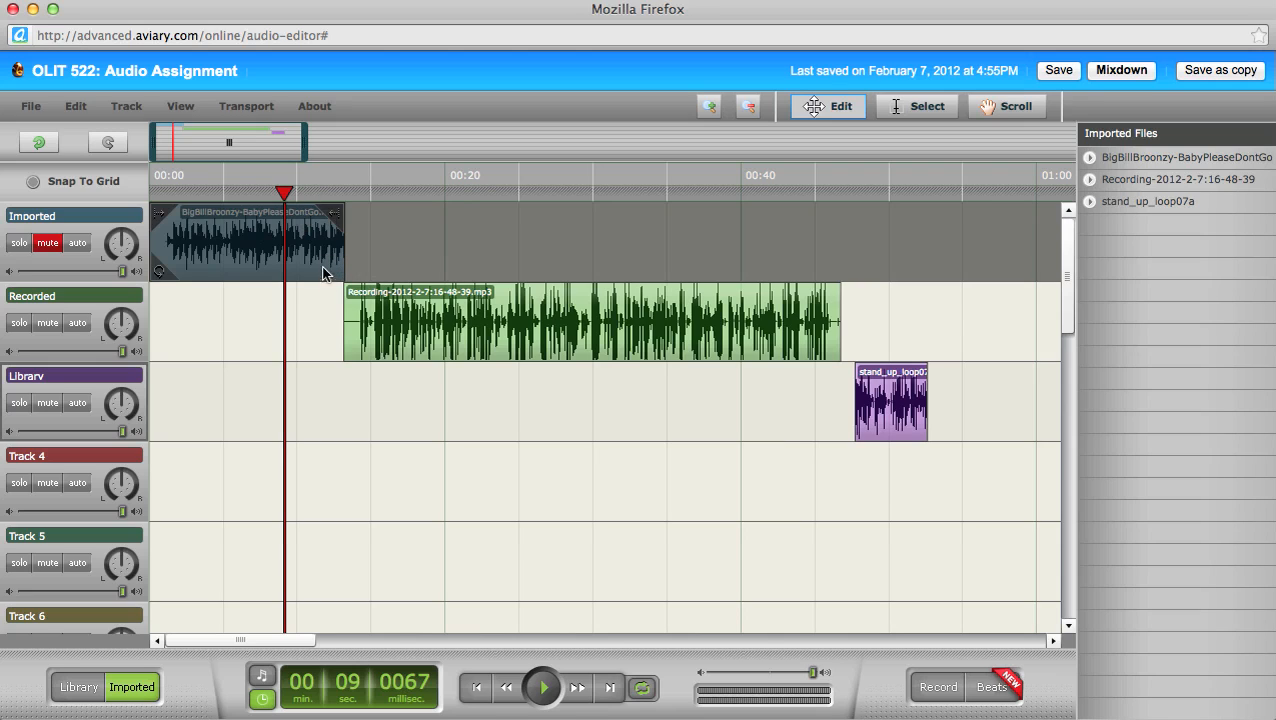
{"action": "left_click", "coordinate": [45, 245]}
{"action": "left_click_drag", "start_coordinate": [118, 268], "coordinate": [146, 283]}
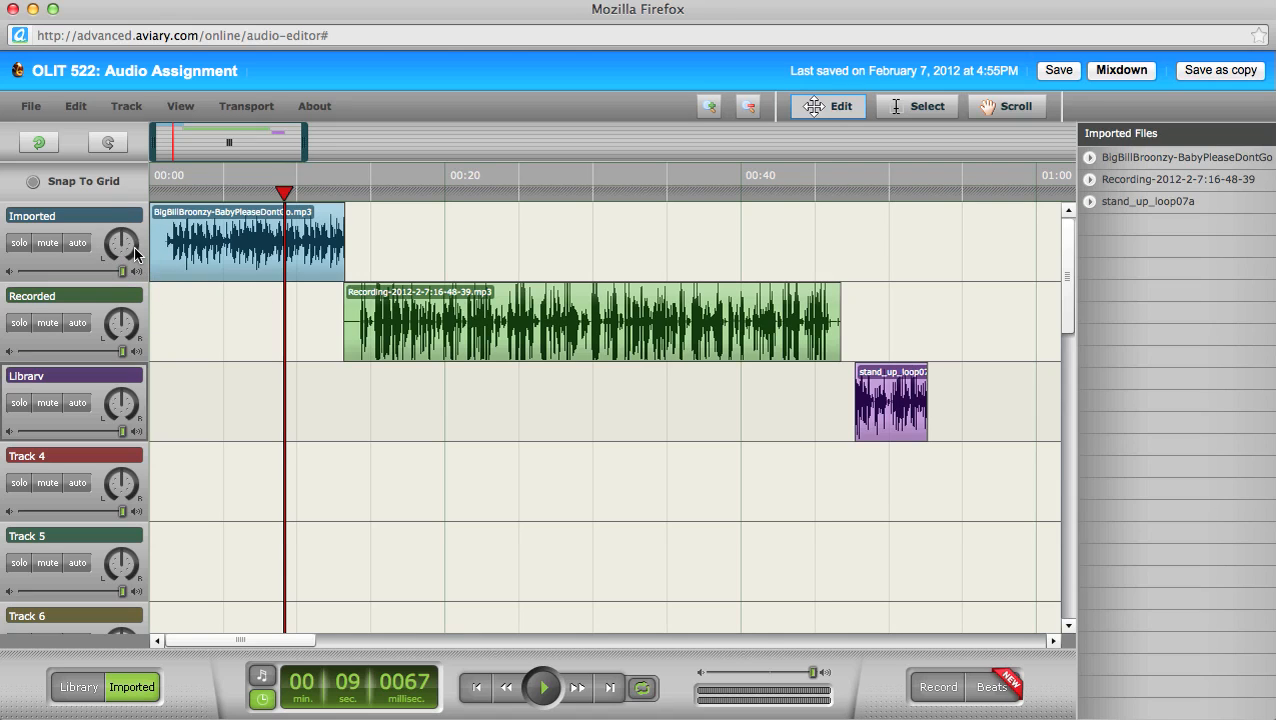
Step: Switch the Imported track's automation to Fades and add a roughly two-second fade-in on the Broonzy clip
{"action": "mouse_move", "coordinate": [277, 236]}
{"action": "mouse_move", "coordinate": [165, 256]}
{"action": "left_click", "coordinate": [78, 244]}
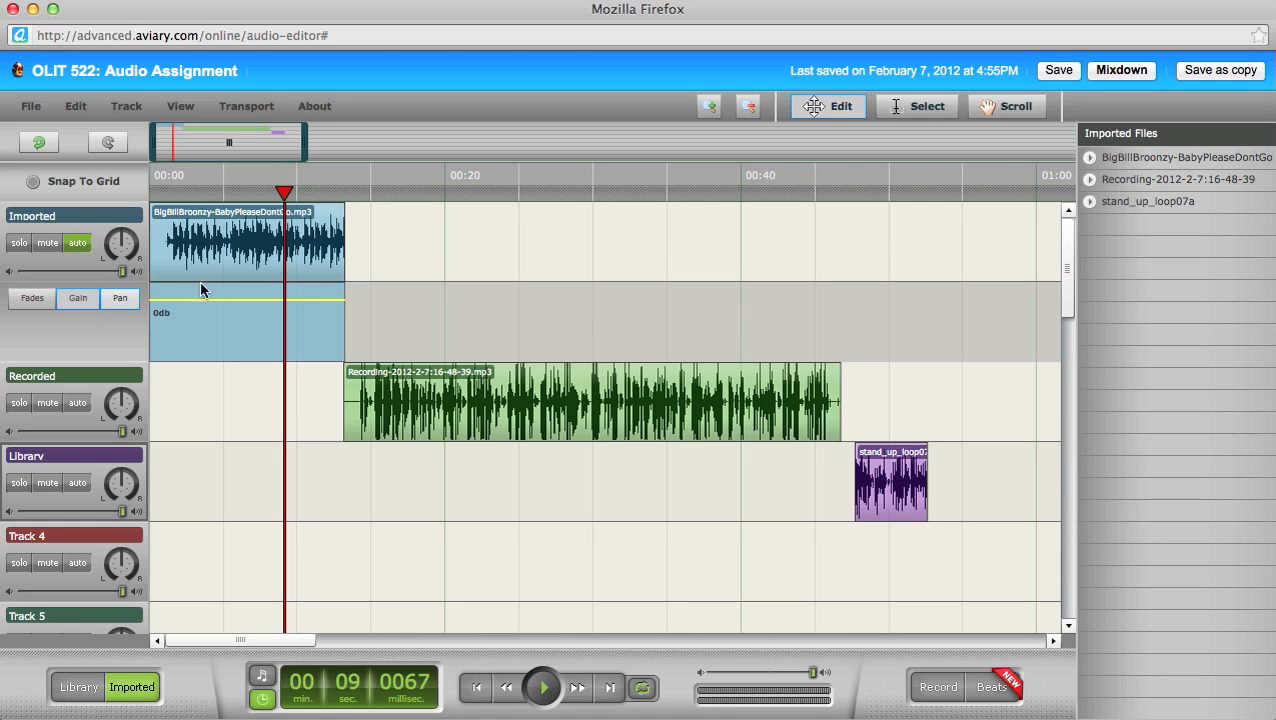
{"action": "left_click", "coordinate": [32, 300]}
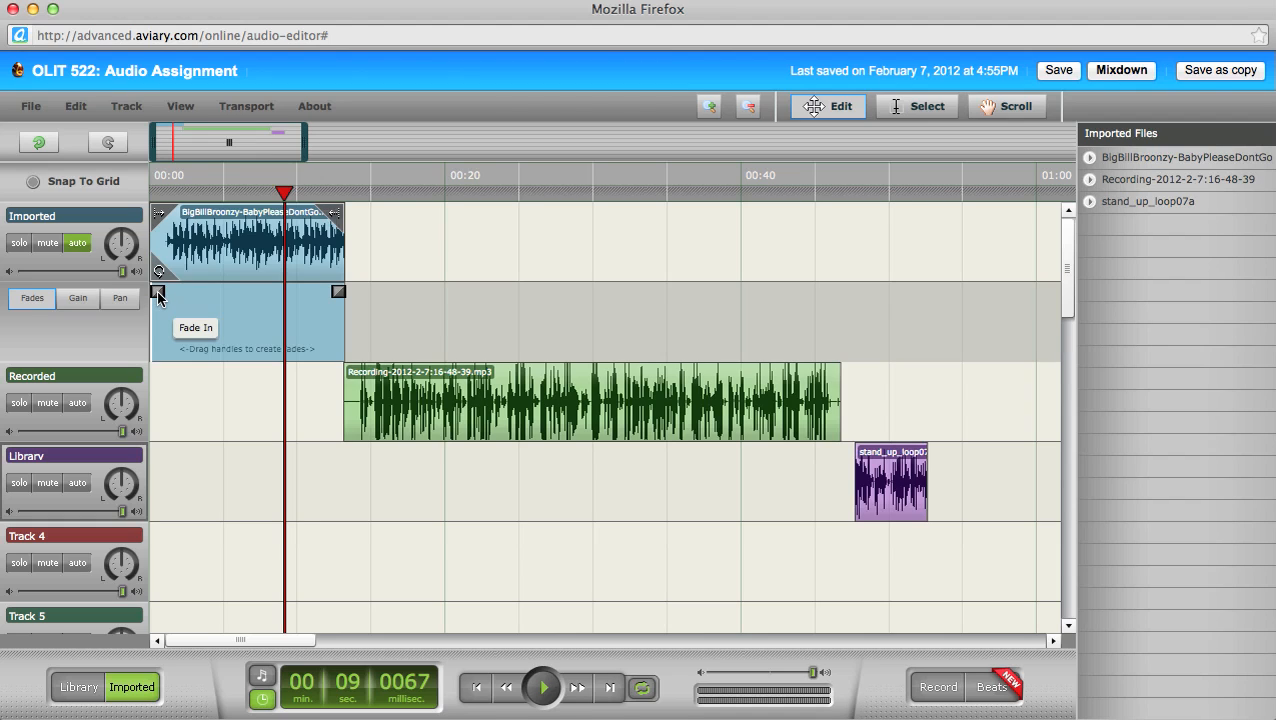
{"action": "left_click_drag", "start_coordinate": [158, 292], "coordinate": [209, 293]}
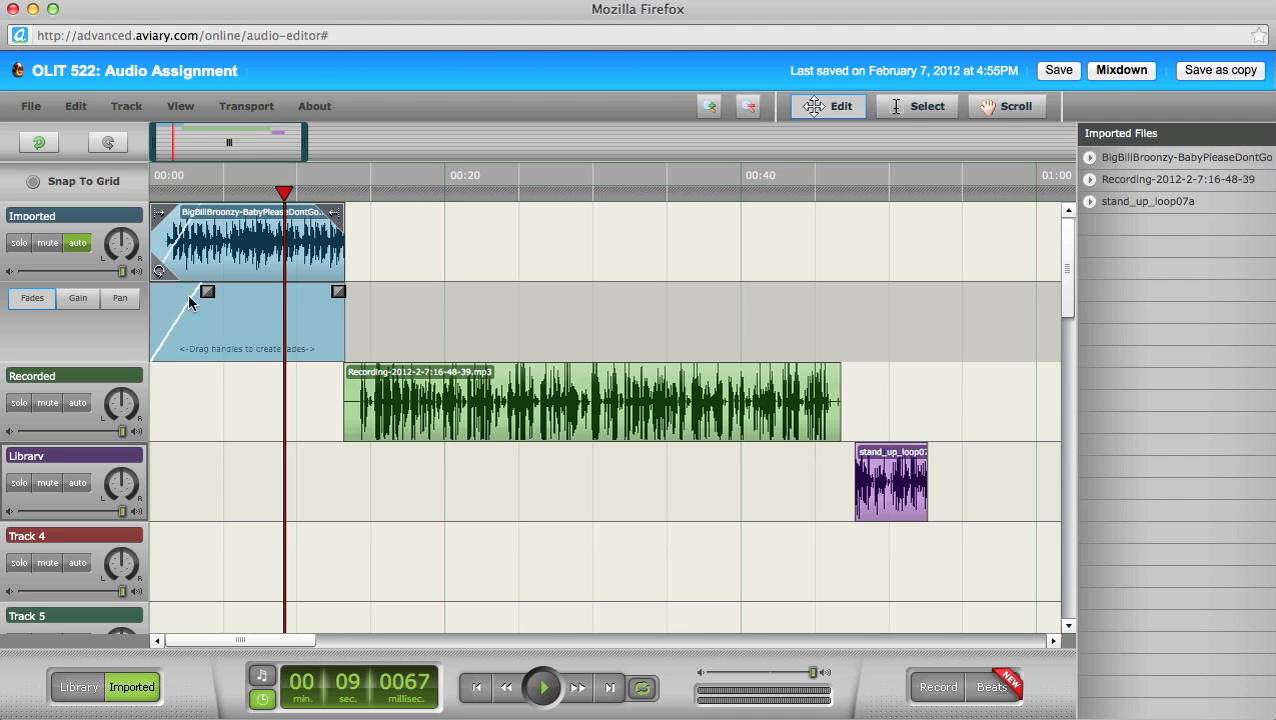
Step: Zoom in at 00:00 and shorten the Broonzy fade-in to about three and a half seconds
{"action": "left_click", "coordinate": [709, 106]}
{"action": "left_click", "coordinate": [709, 106]}
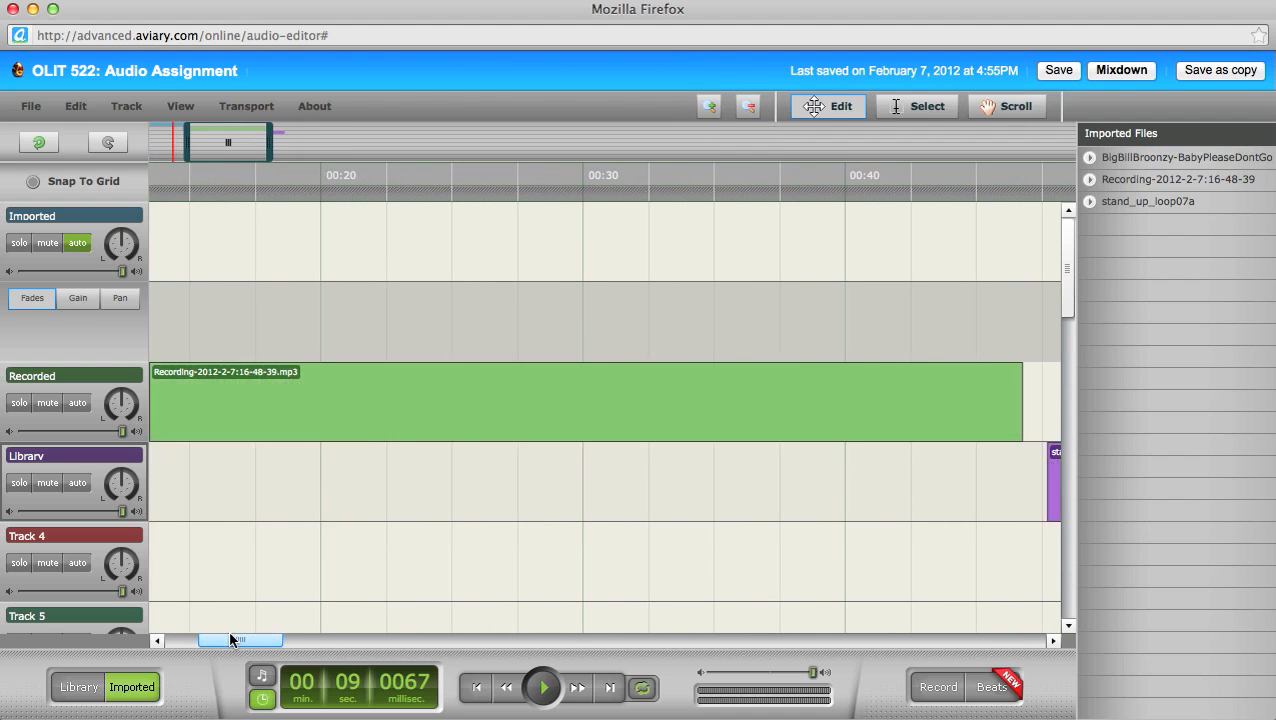
{"action": "left_click_drag", "start_coordinate": [228, 637], "coordinate": [183, 637]}
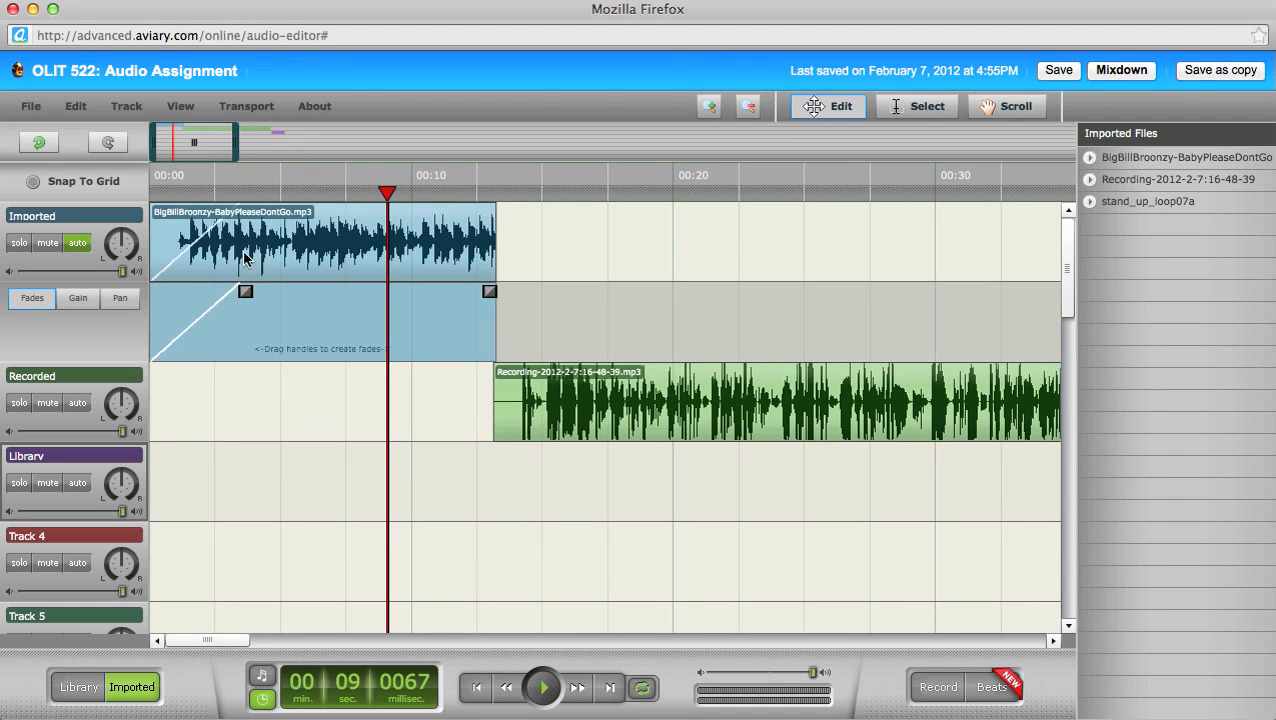
{"action": "left_click_drag", "start_coordinate": [250, 291], "coordinate": [248, 292]}
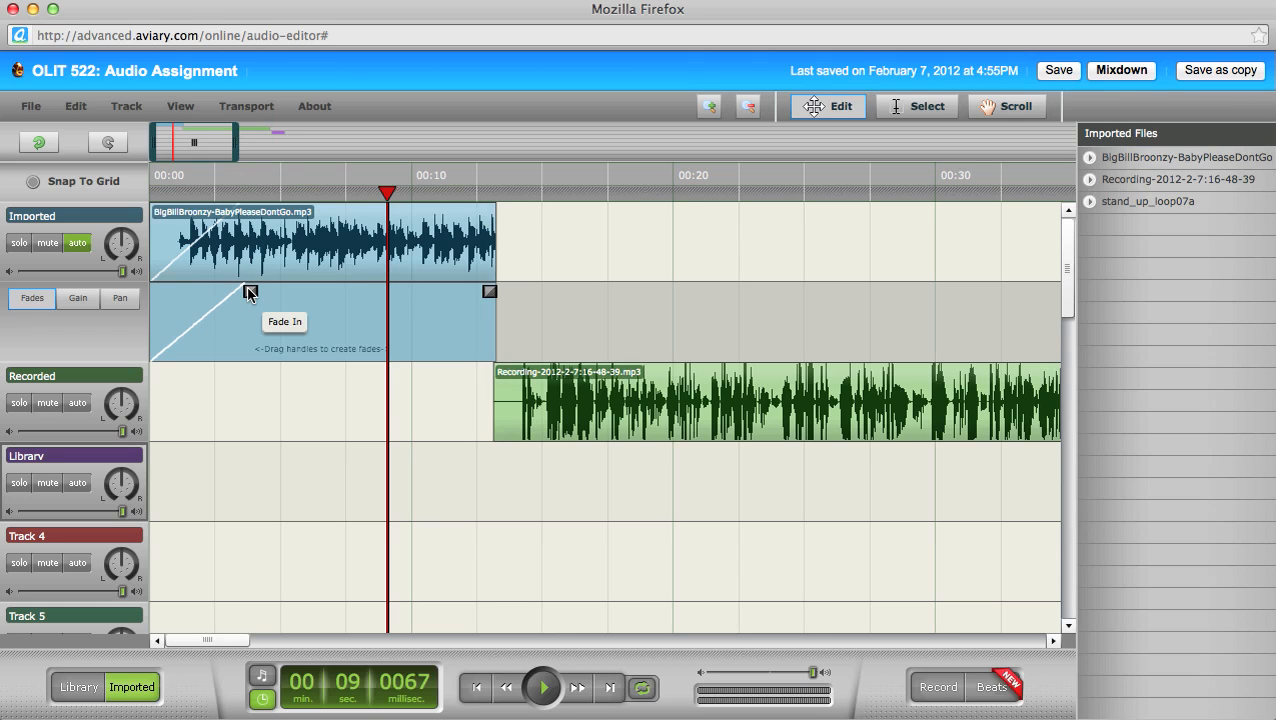
{"action": "left_click_drag", "start_coordinate": [247, 290], "coordinate": [243, 290]}
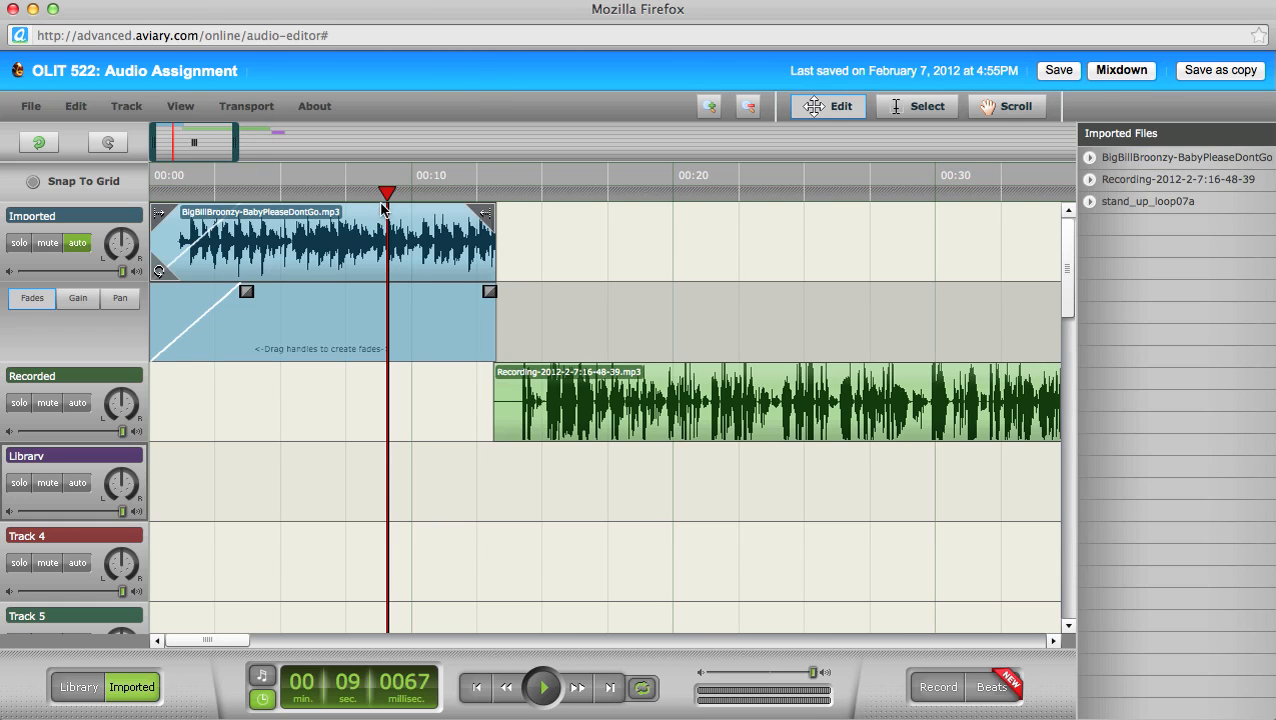
Step: Play the clip's opening from the start to hear the fade-in
{"action": "left_click_drag", "start_coordinate": [385, 192], "coordinate": [119, 204]}
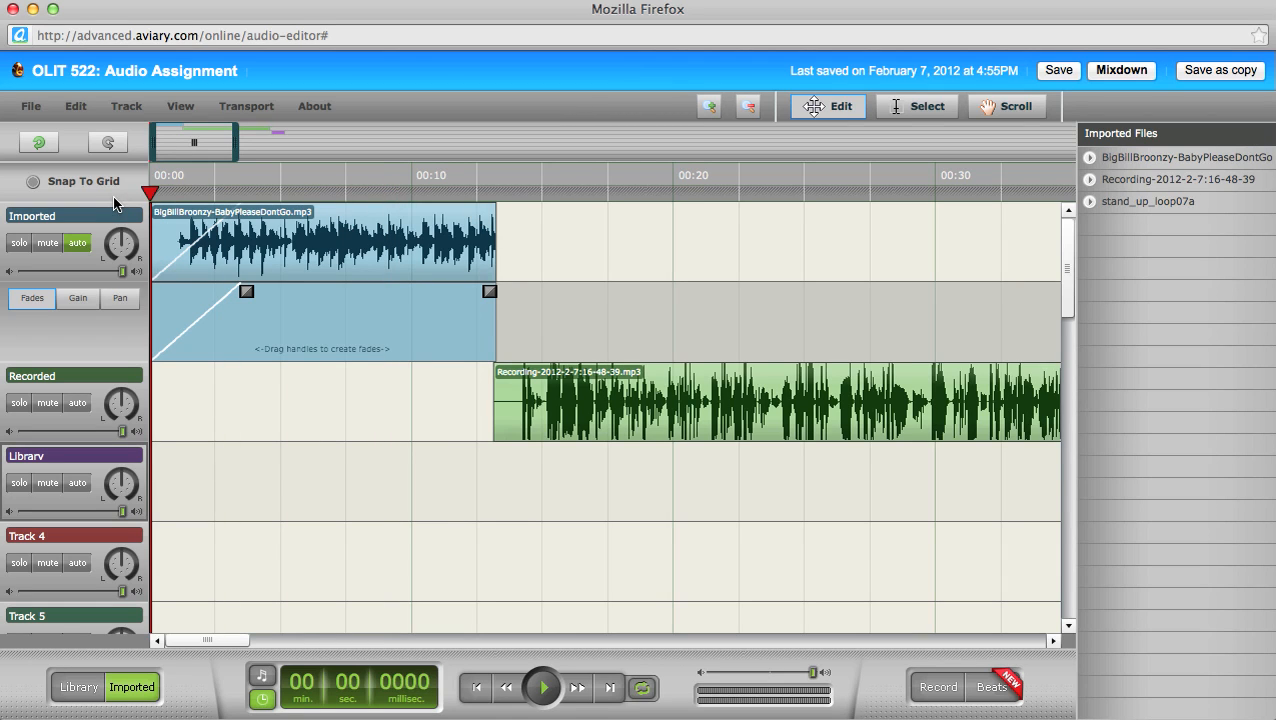
{"action": "key", "text": "space"}
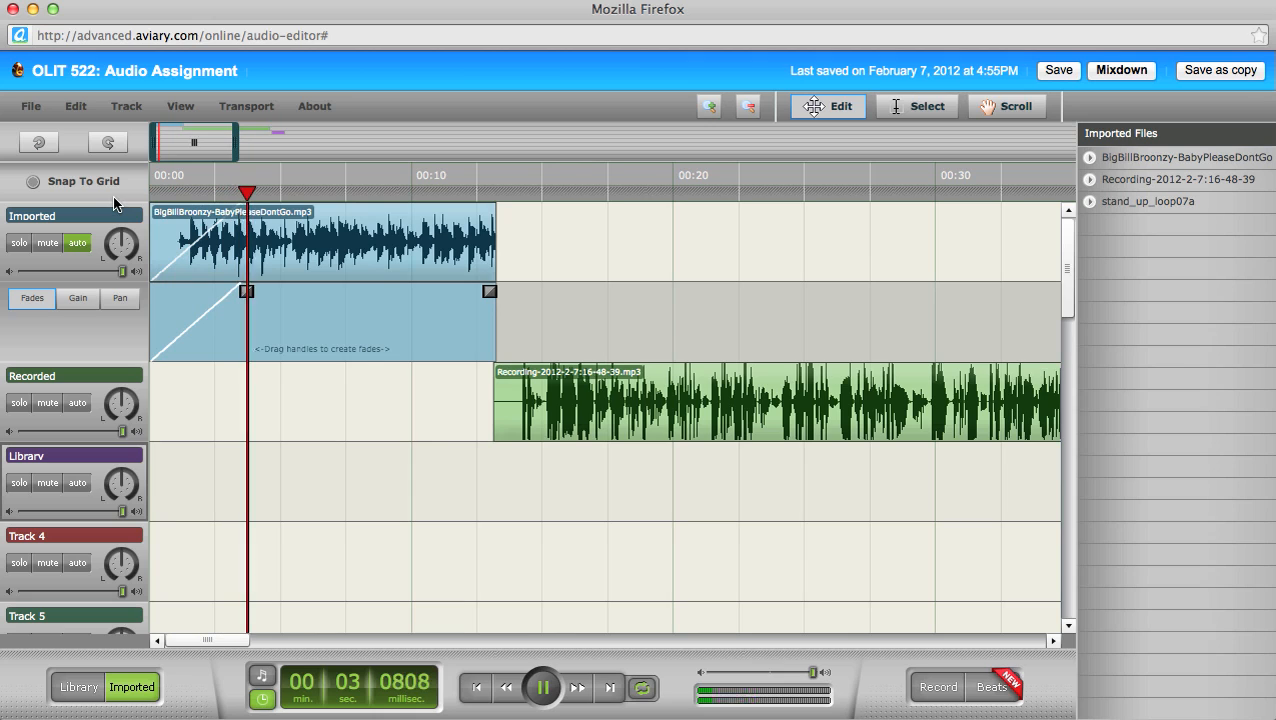
{"action": "key", "text": "space"}
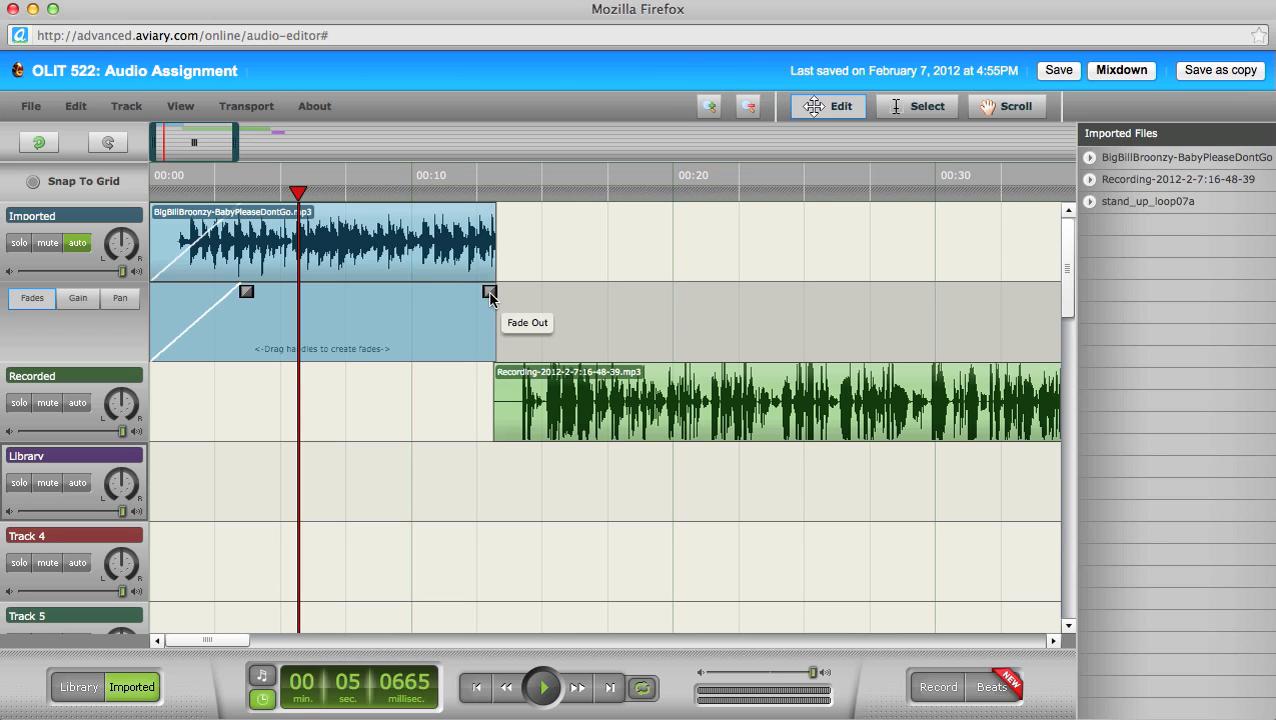
Step: Add a four-second fade-out ending the Broonzy clip near 0:13 and play it from 00:08
{"action": "left_click_drag", "start_coordinate": [489, 293], "coordinate": [390, 293]}
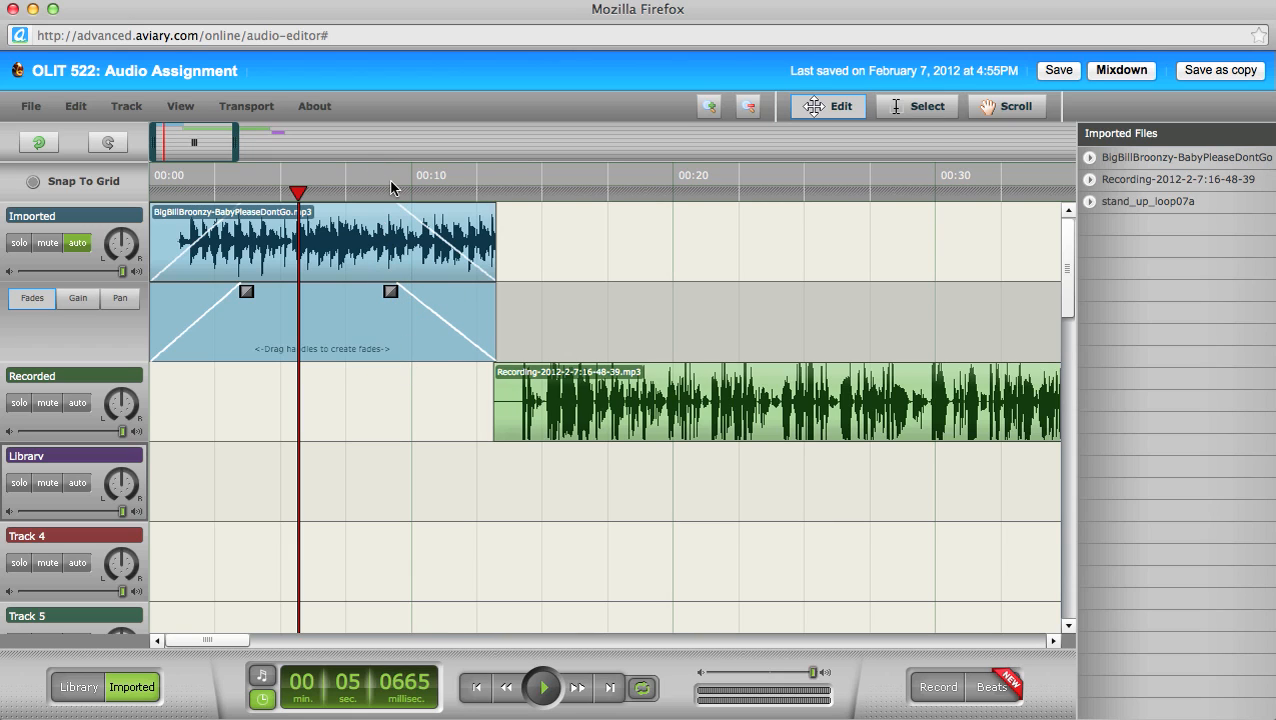
{"action": "left_click", "coordinate": [367, 190]}
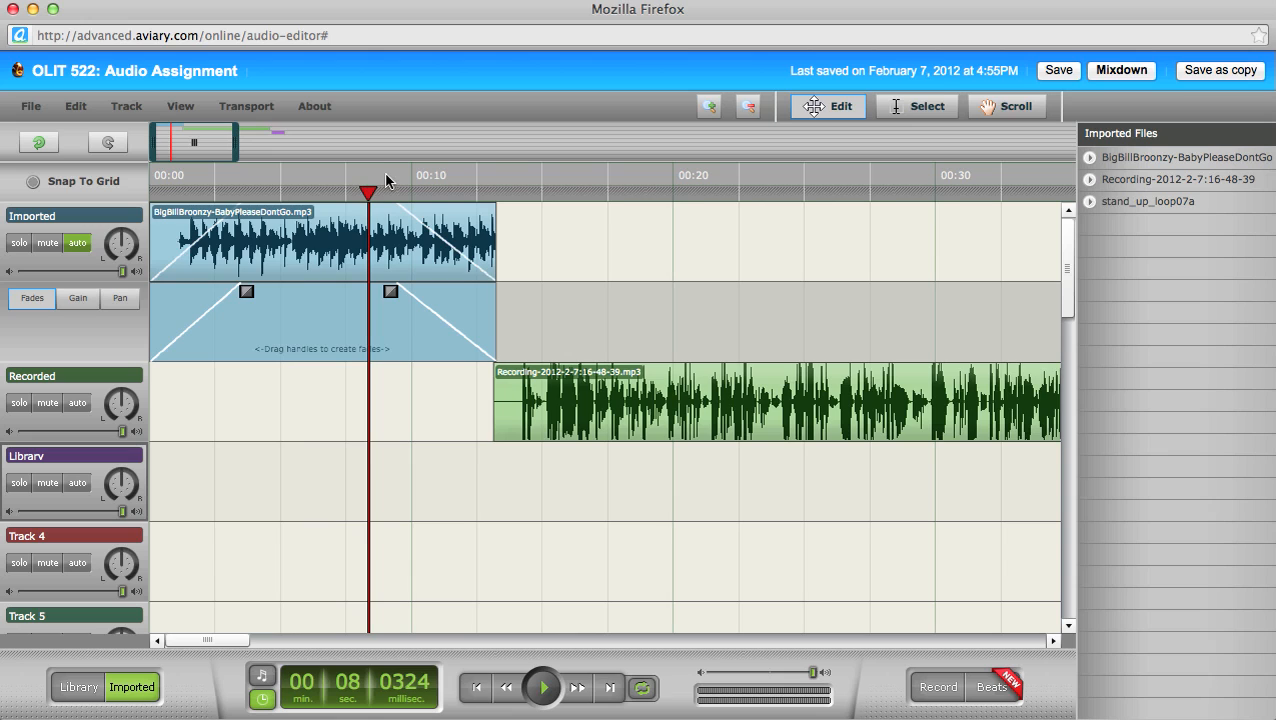
{"action": "key", "text": "space"}
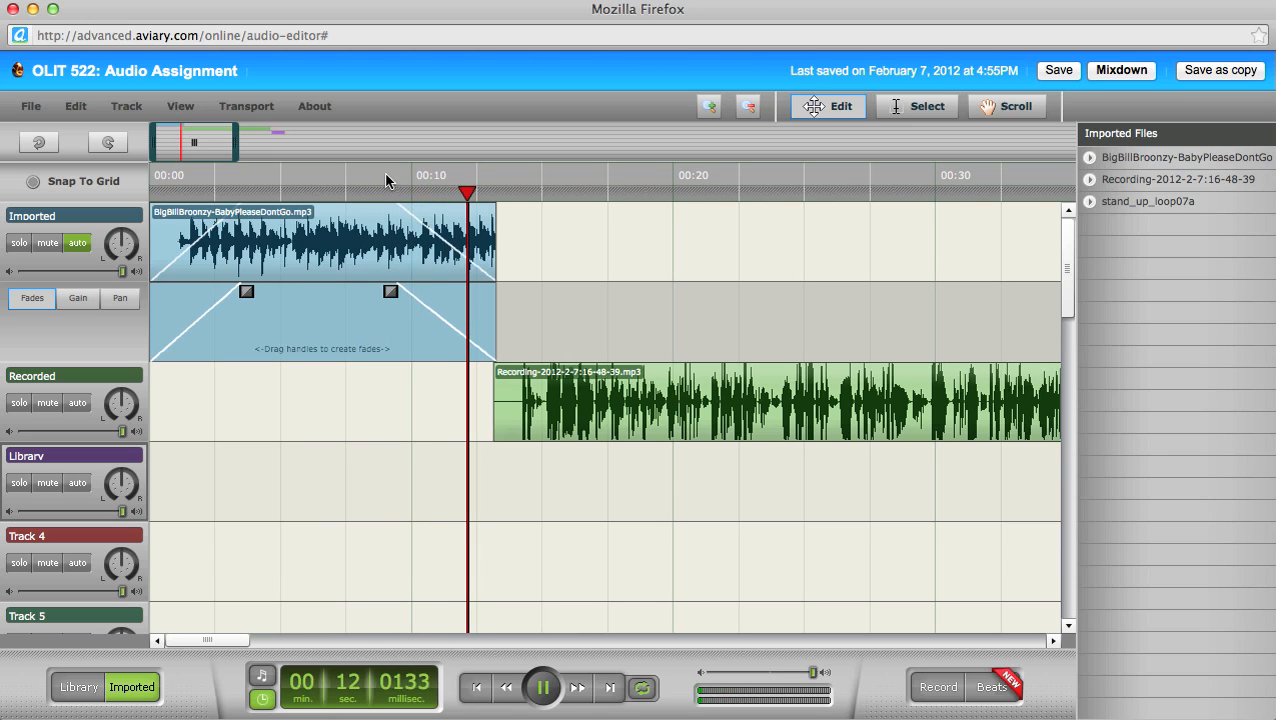
{"action": "key", "text": "space"}
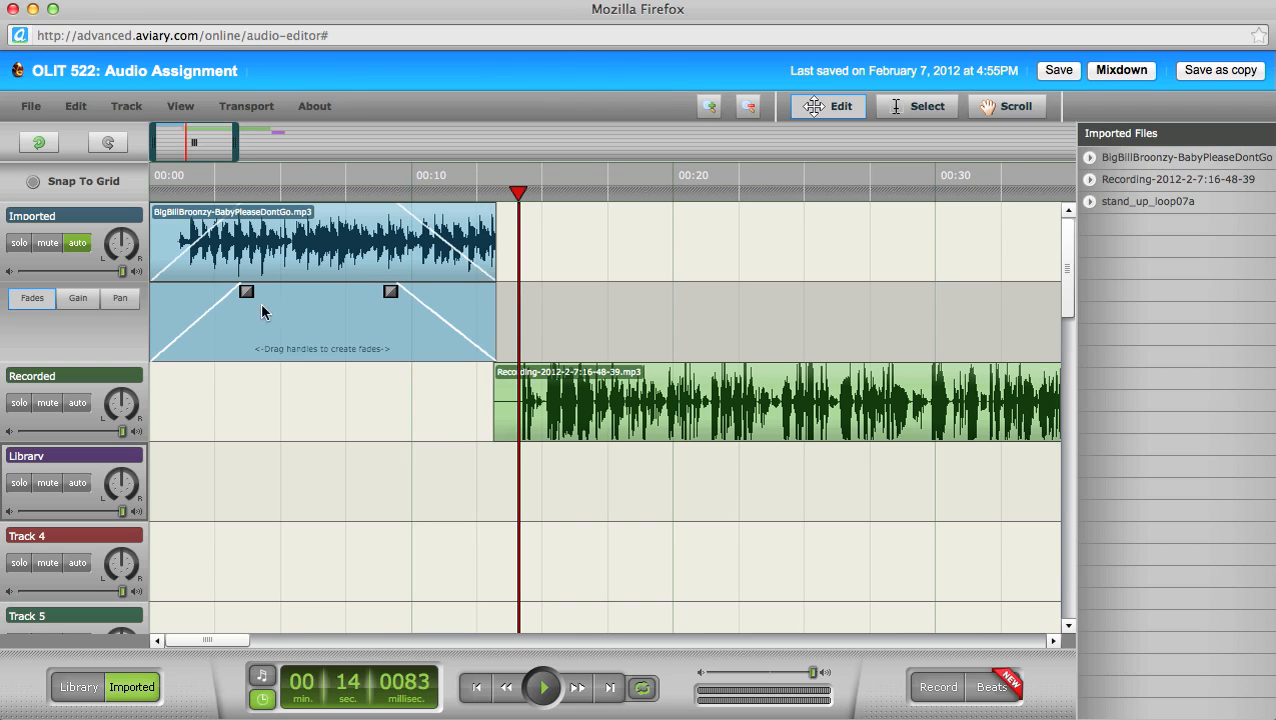
{"action": "mouse_move", "coordinate": [329, 250]}
Step: Copy the BigBillBroonzy clip, paste it at 00:15 on the Imported track, and shorten the copy's fade-in
{"action": "left_click", "coordinate": [320, 241]}
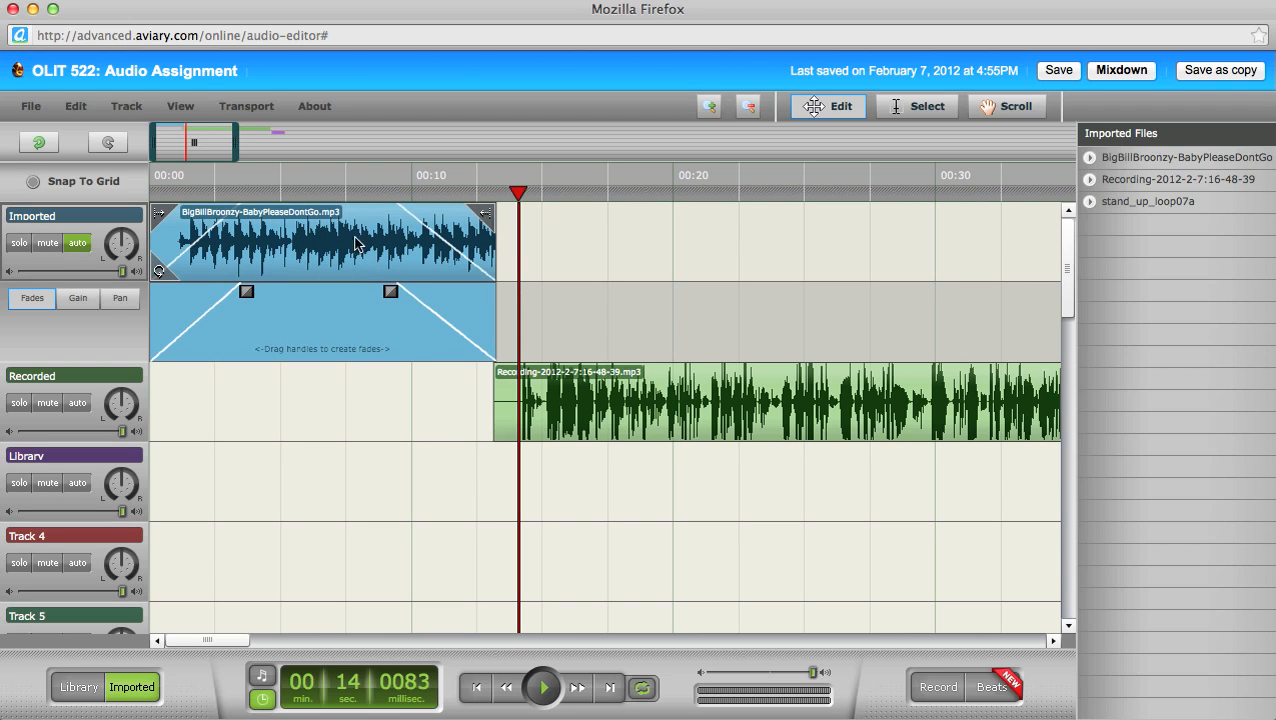
{"action": "left_click", "coordinate": [74, 104]}
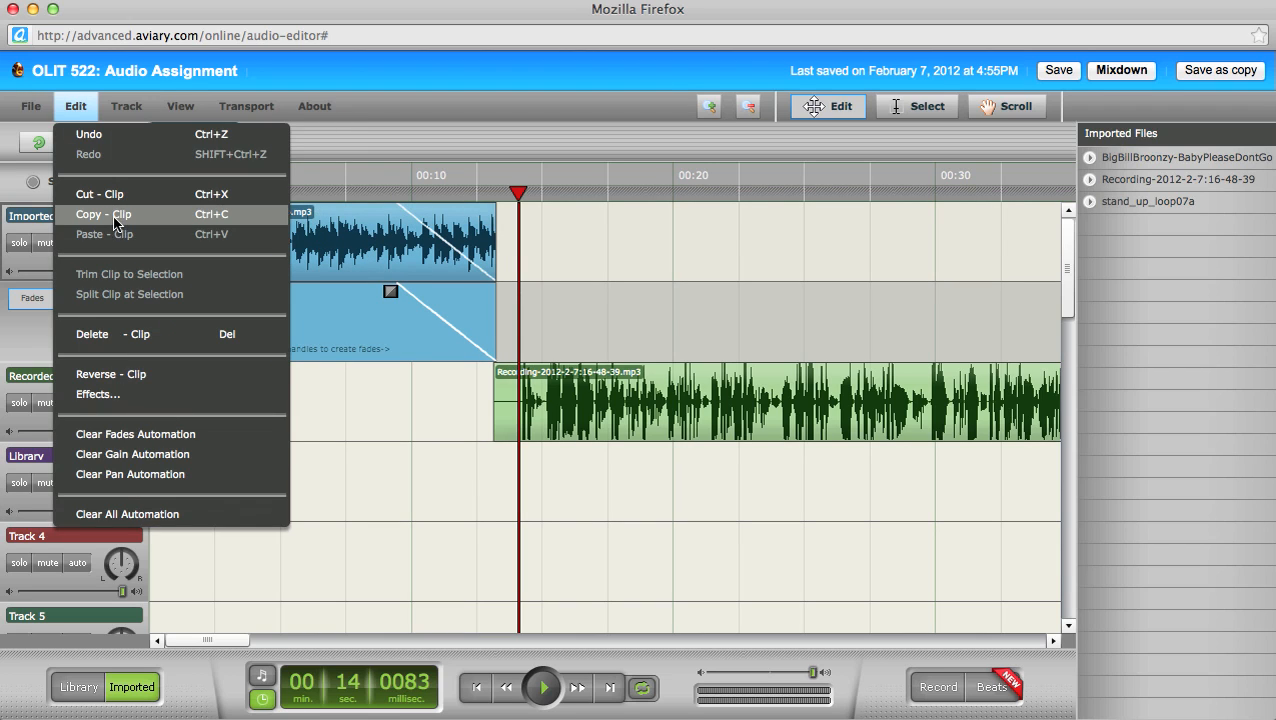
{"action": "left_click", "coordinate": [117, 221]}
{"action": "left_click", "coordinate": [544, 195]}
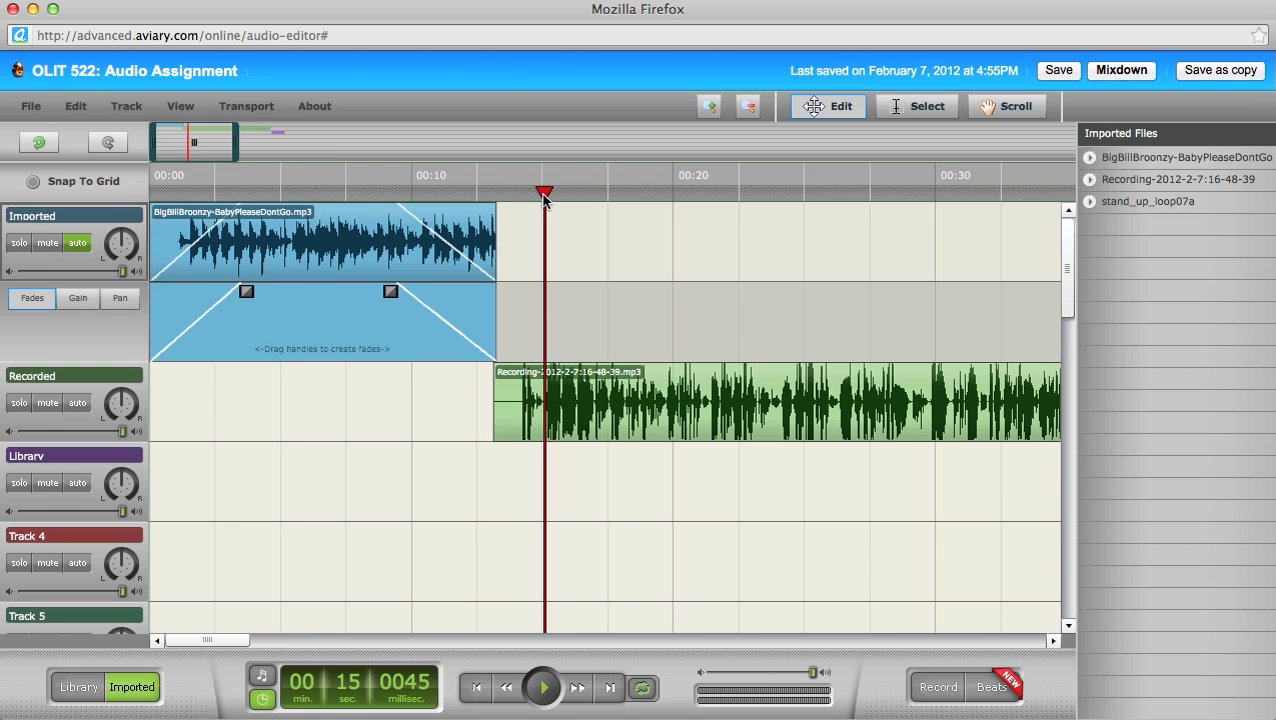
{"action": "left_click", "coordinate": [80, 102]}
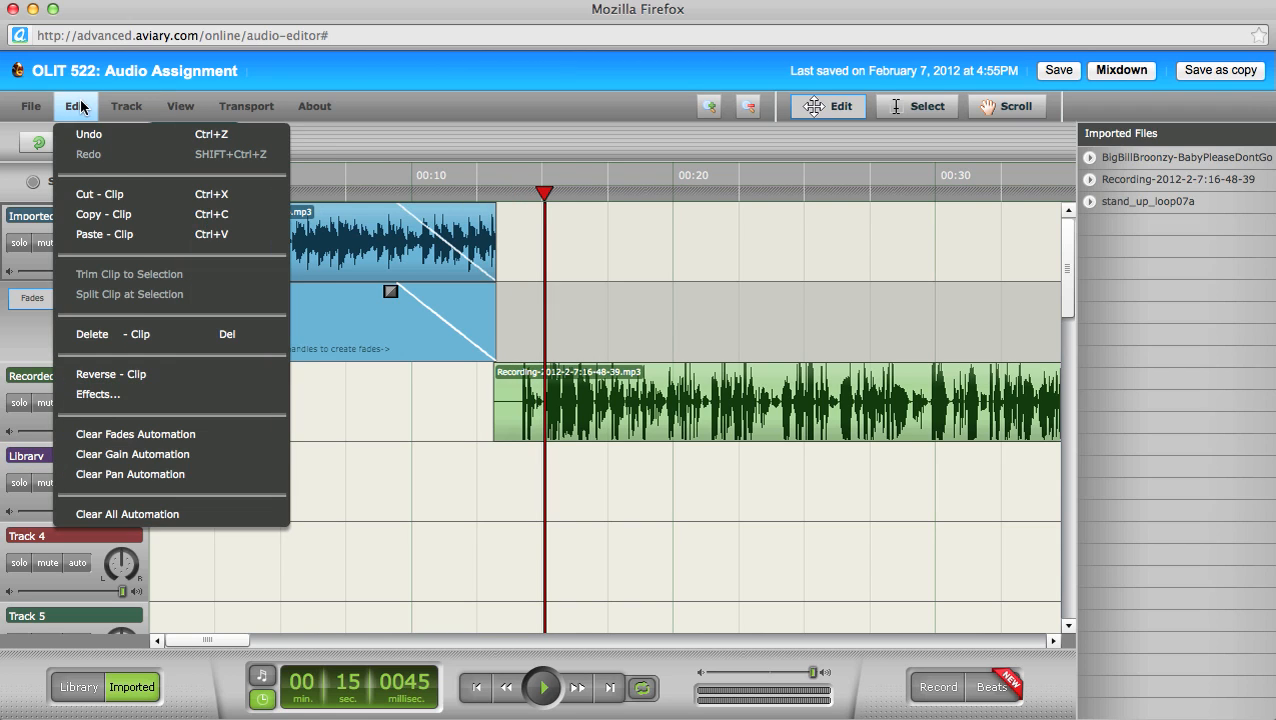
{"action": "left_click", "coordinate": [120, 236]}
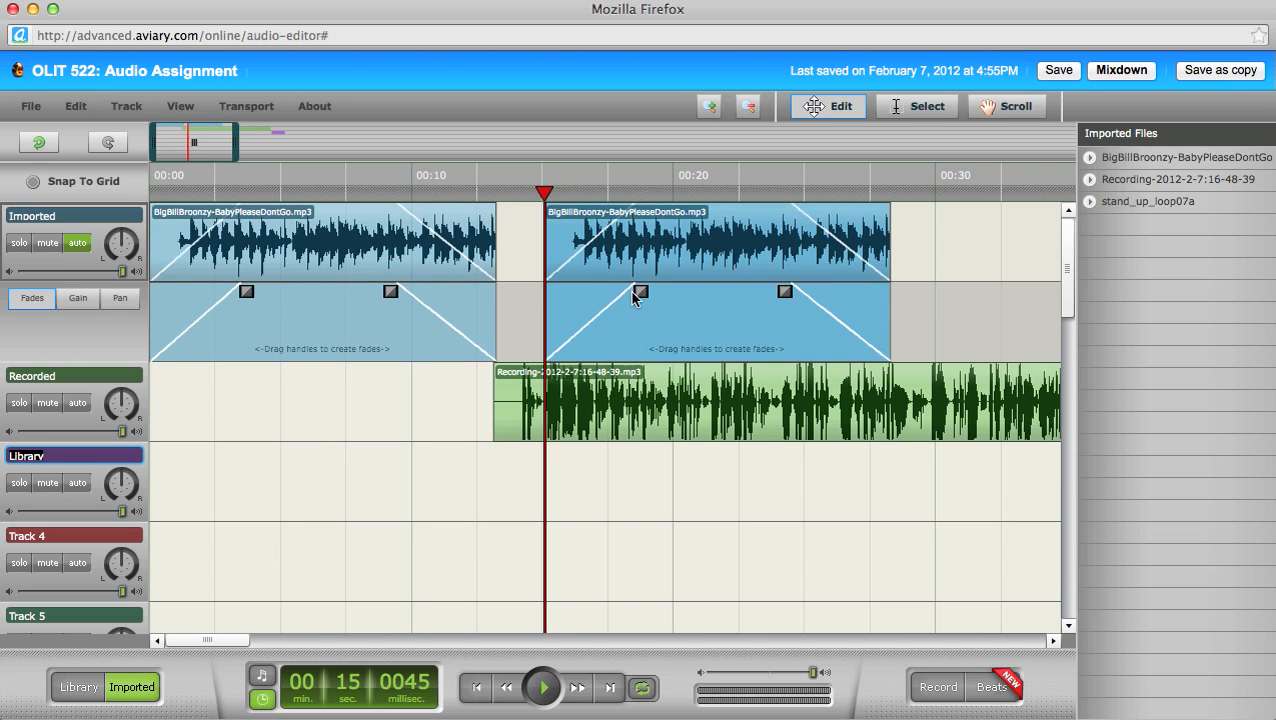
{"action": "left_click_drag", "start_coordinate": [641, 291], "coordinate": [549, 292]}
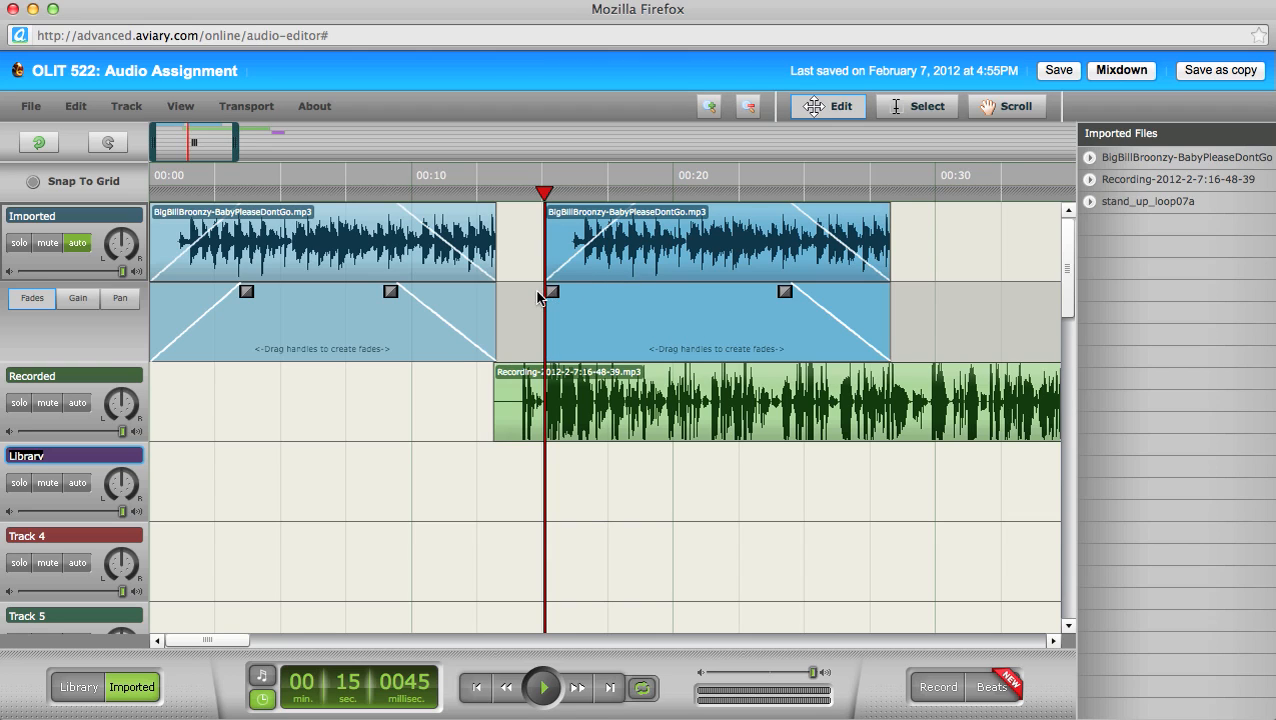
Step: Remove the copy's fade-out ramp and show the clips' gain envelopes
{"action": "left_click_drag", "start_coordinate": [785, 291], "coordinate": [920, 289]}
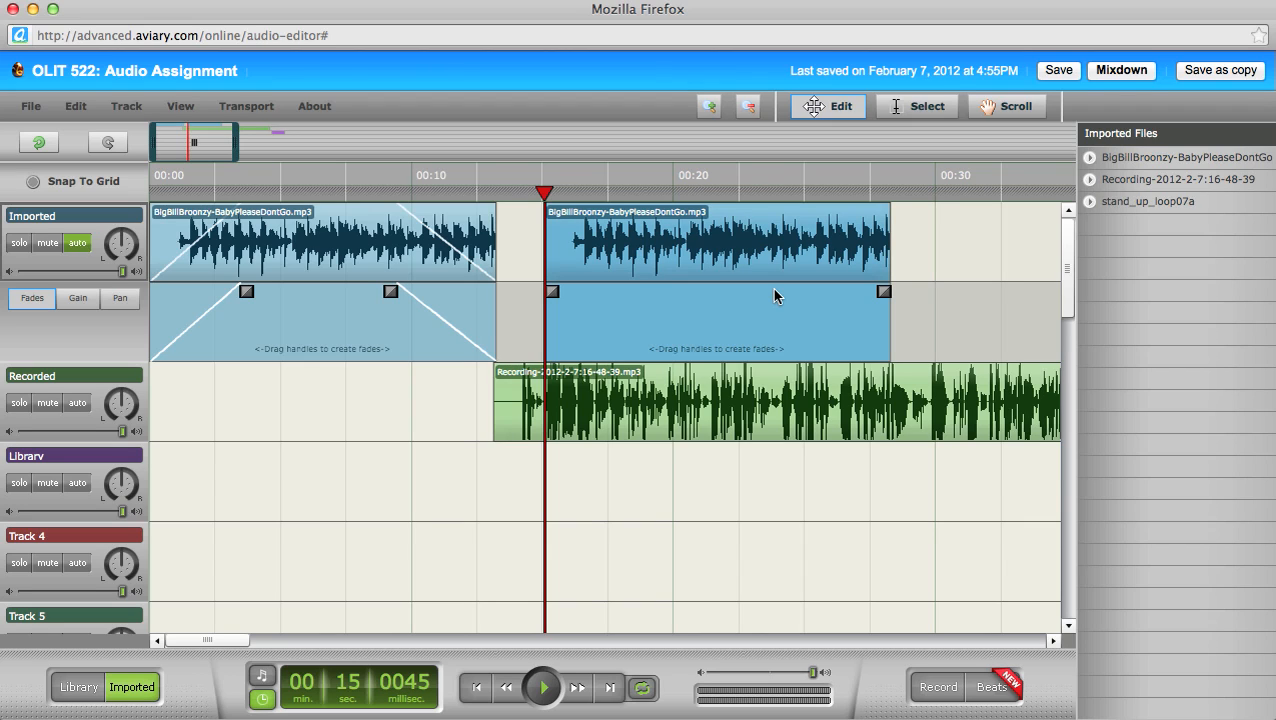
{"action": "left_click", "coordinate": [79, 300]}
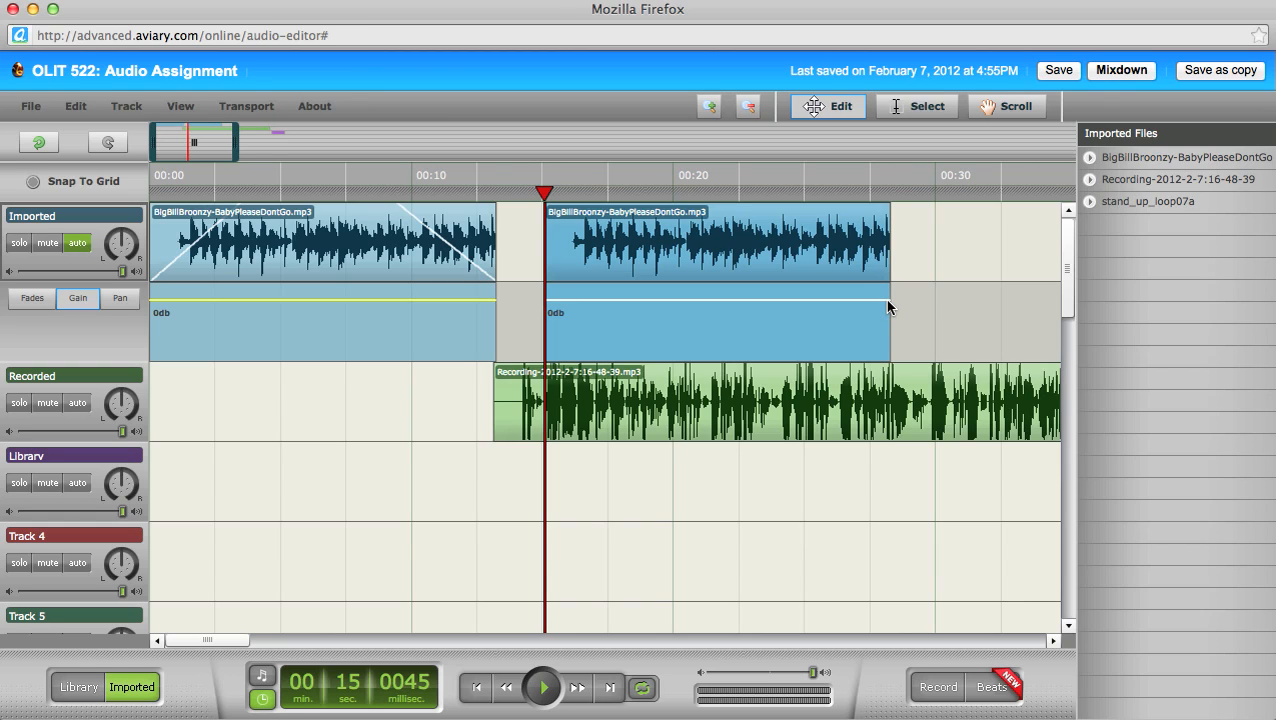
Step: Shape the copy's gain with a dip near 0:20 and a drop at the end, then solo Imported
{"action": "left_click", "coordinate": [624, 300]}
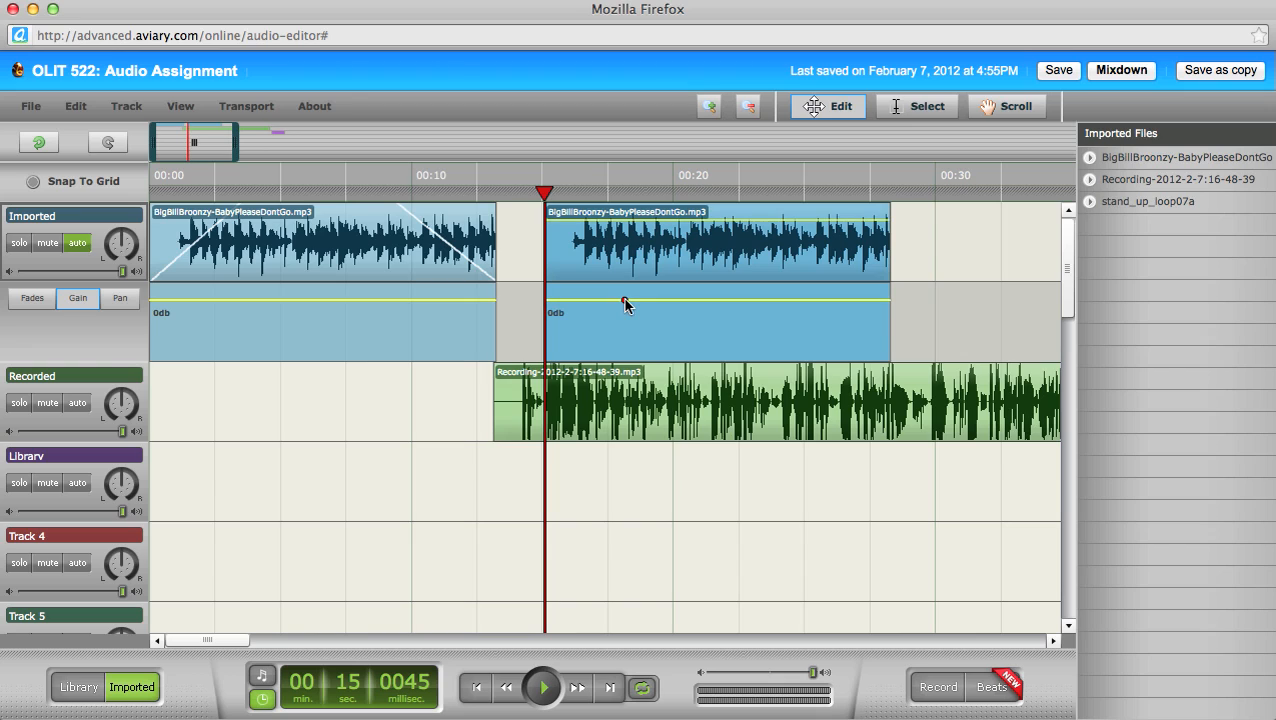
{"action": "left_click", "coordinate": [703, 300]}
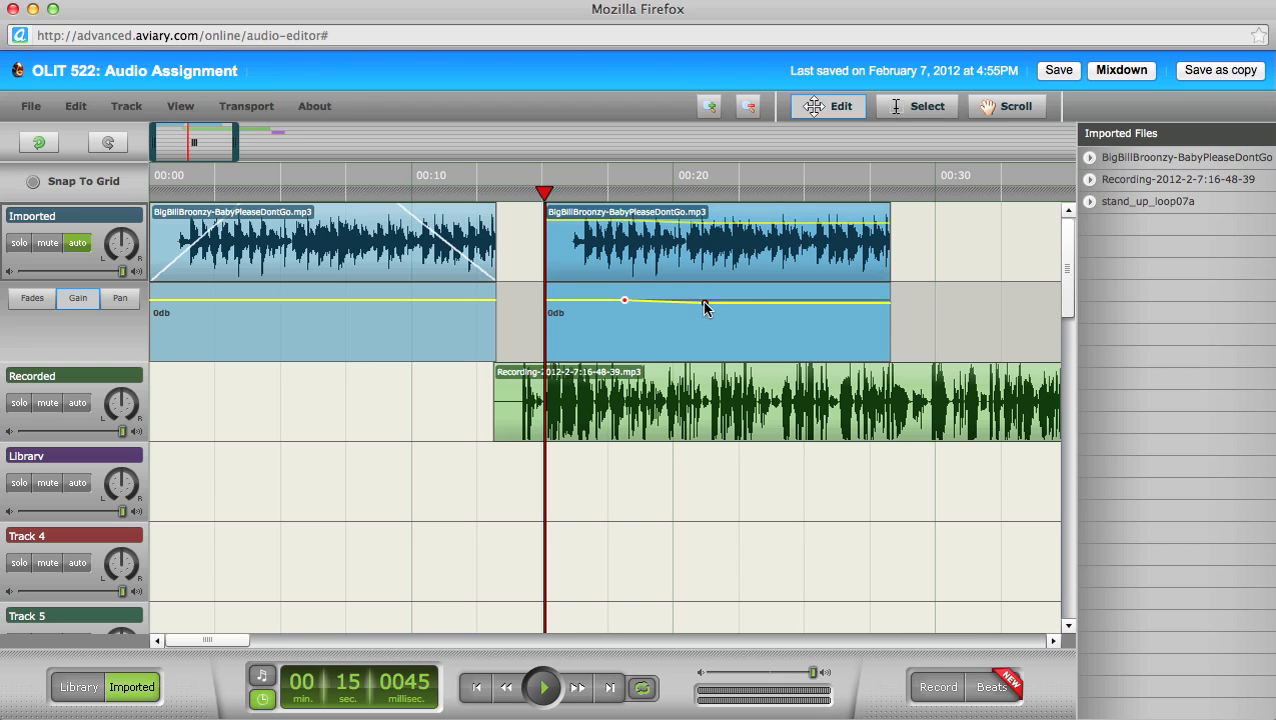
{"action": "left_click", "coordinate": [790, 301]}
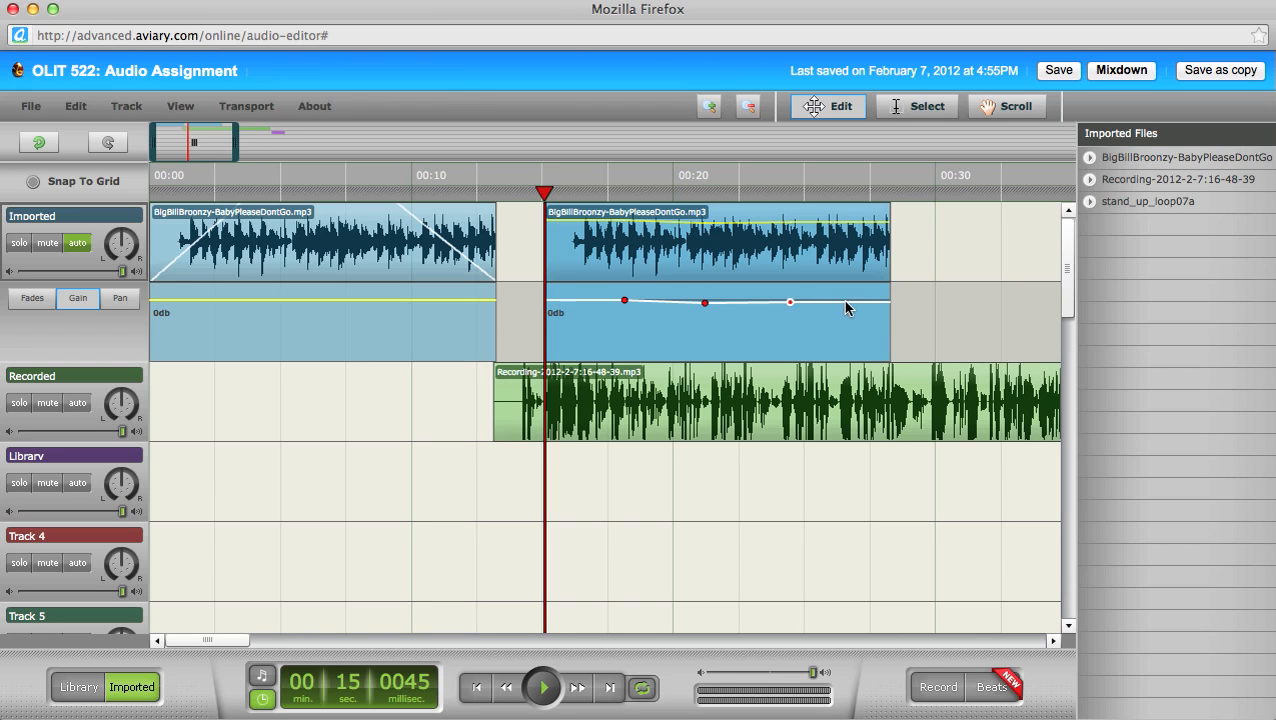
{"action": "left_click", "coordinate": [845, 301]}
{"action": "left_click", "coordinate": [702, 302]}
{"action": "left_click_drag", "start_coordinate": [705, 303], "coordinate": [691, 343]}
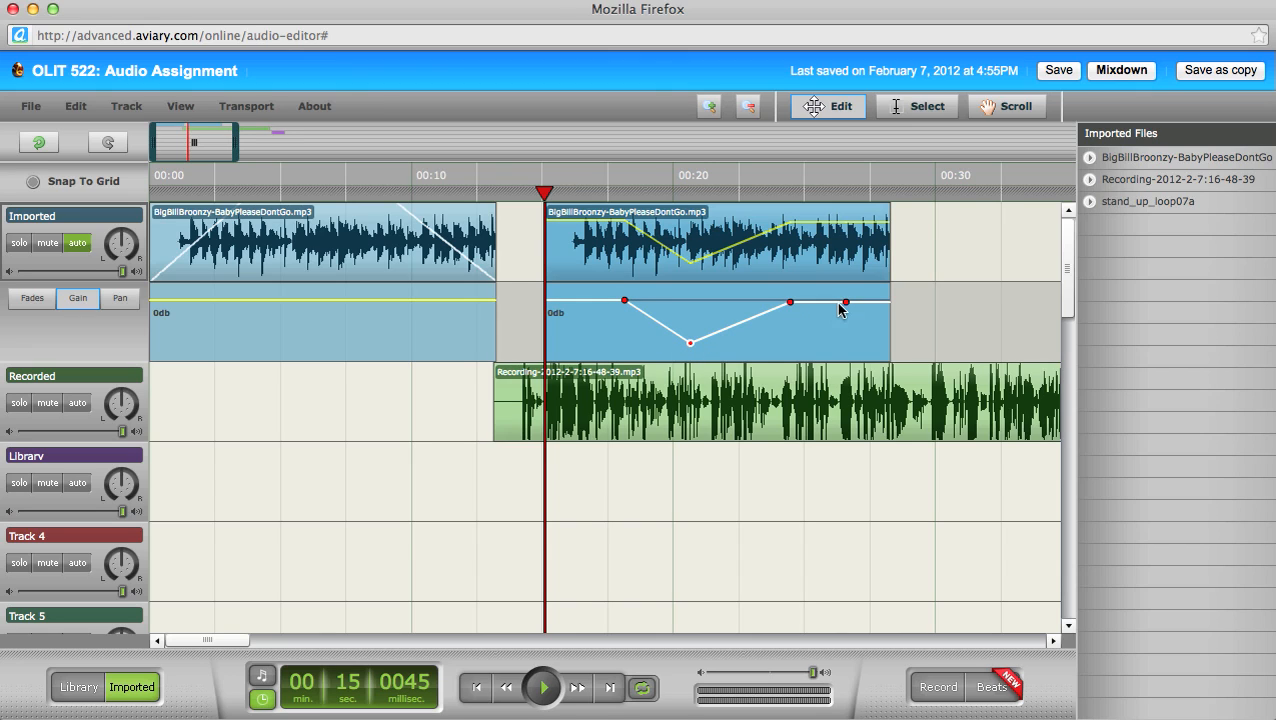
{"action": "left_click_drag", "start_coordinate": [846, 301], "coordinate": [853, 342]}
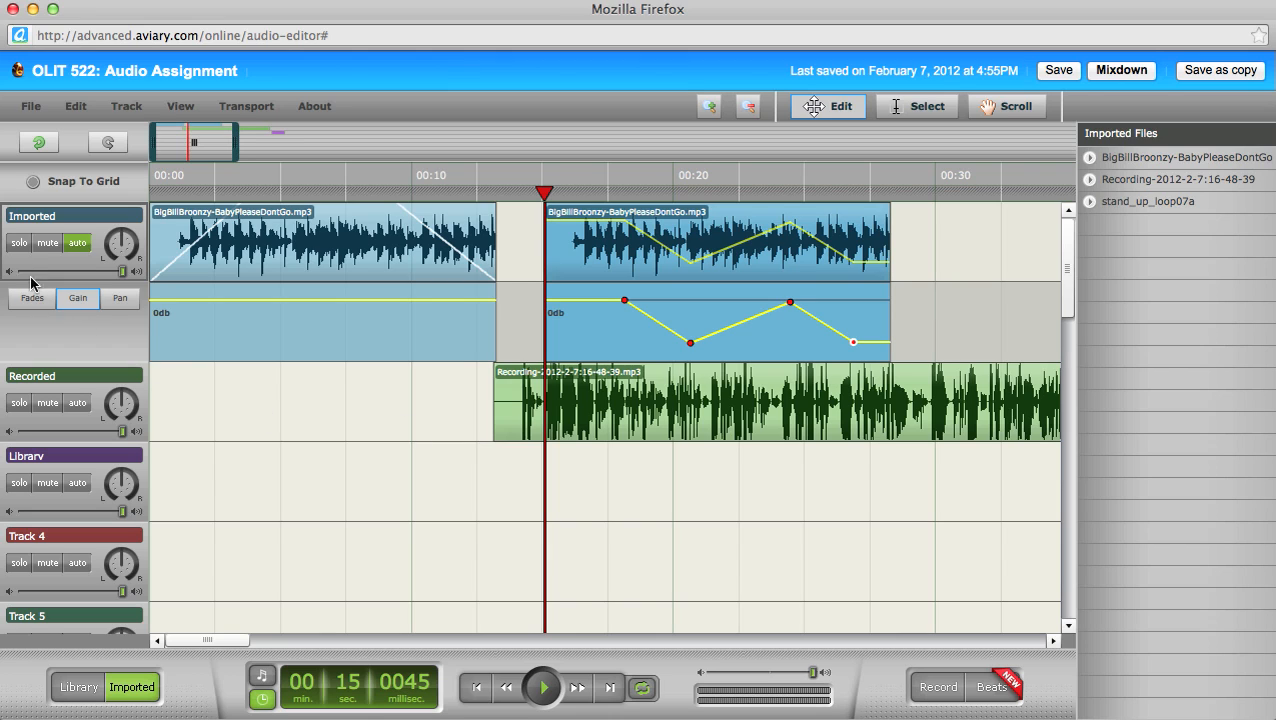
{"action": "left_click", "coordinate": [19, 243]}
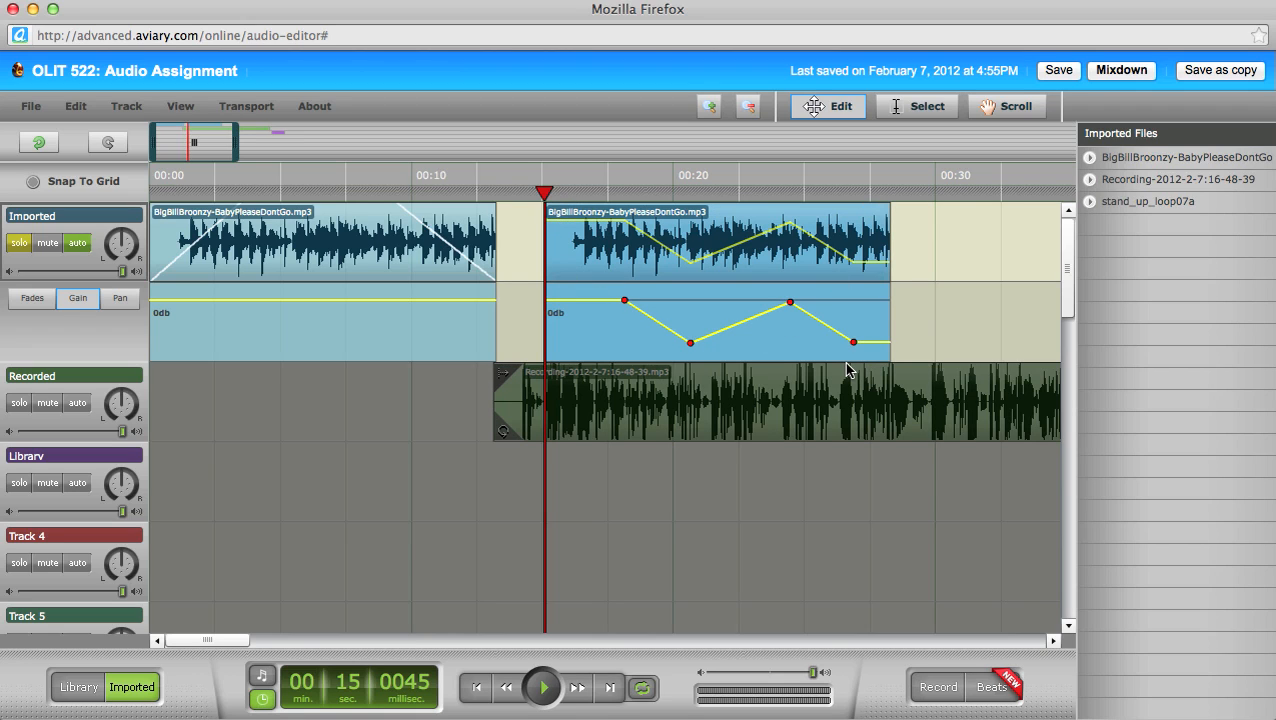
Step: Play back the gain changes, then delete the copied Broonzy clip from the Imported track
{"action": "key", "text": "space"}
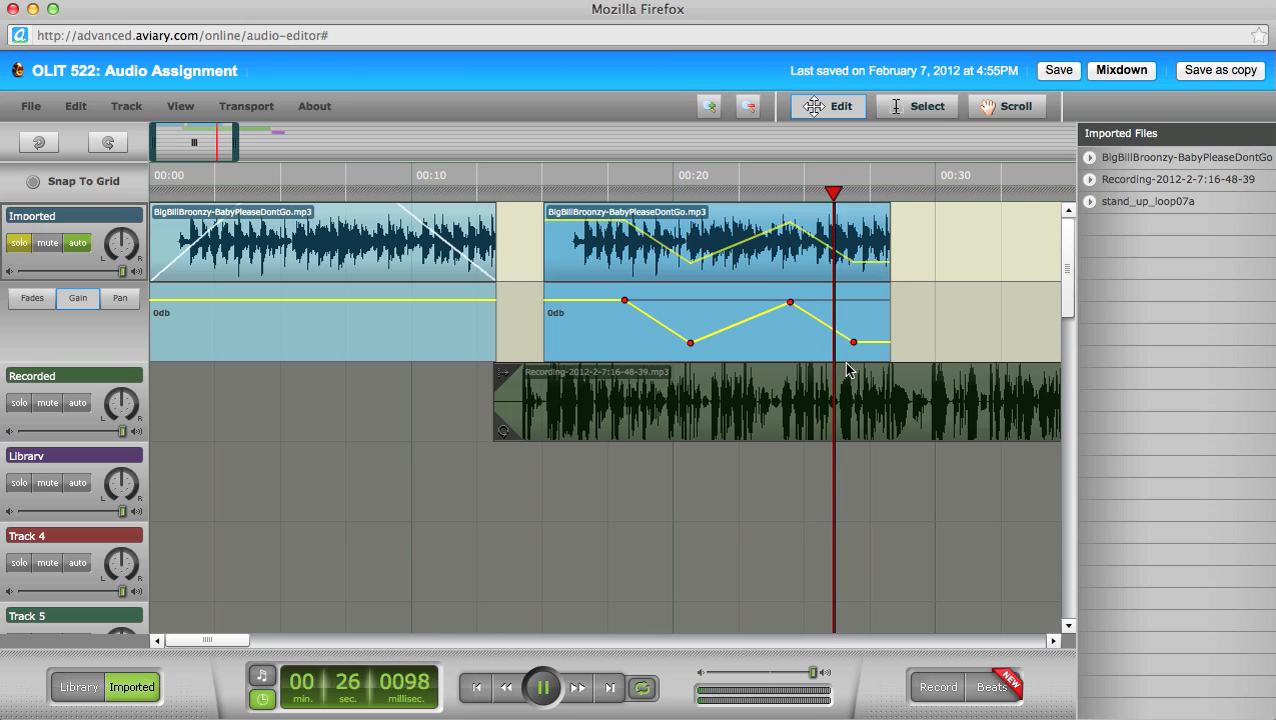
{"action": "key", "text": "space"}
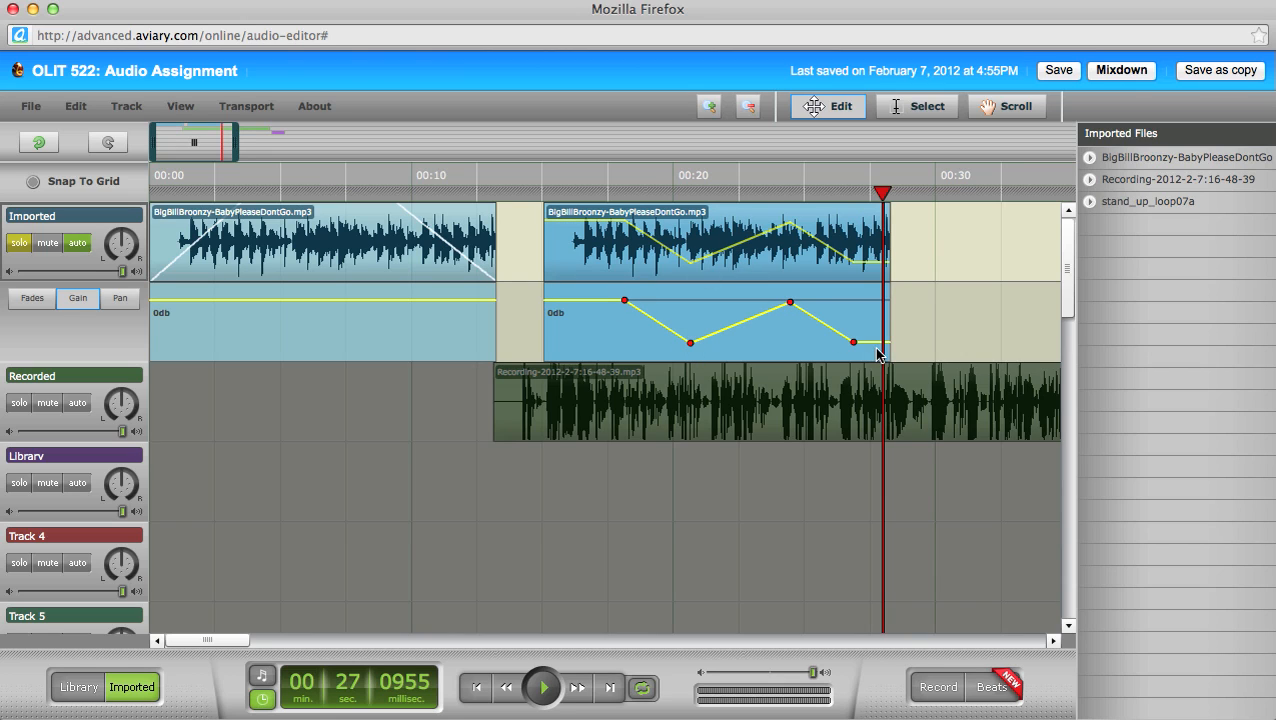
{"action": "left_click", "coordinate": [969, 233]}
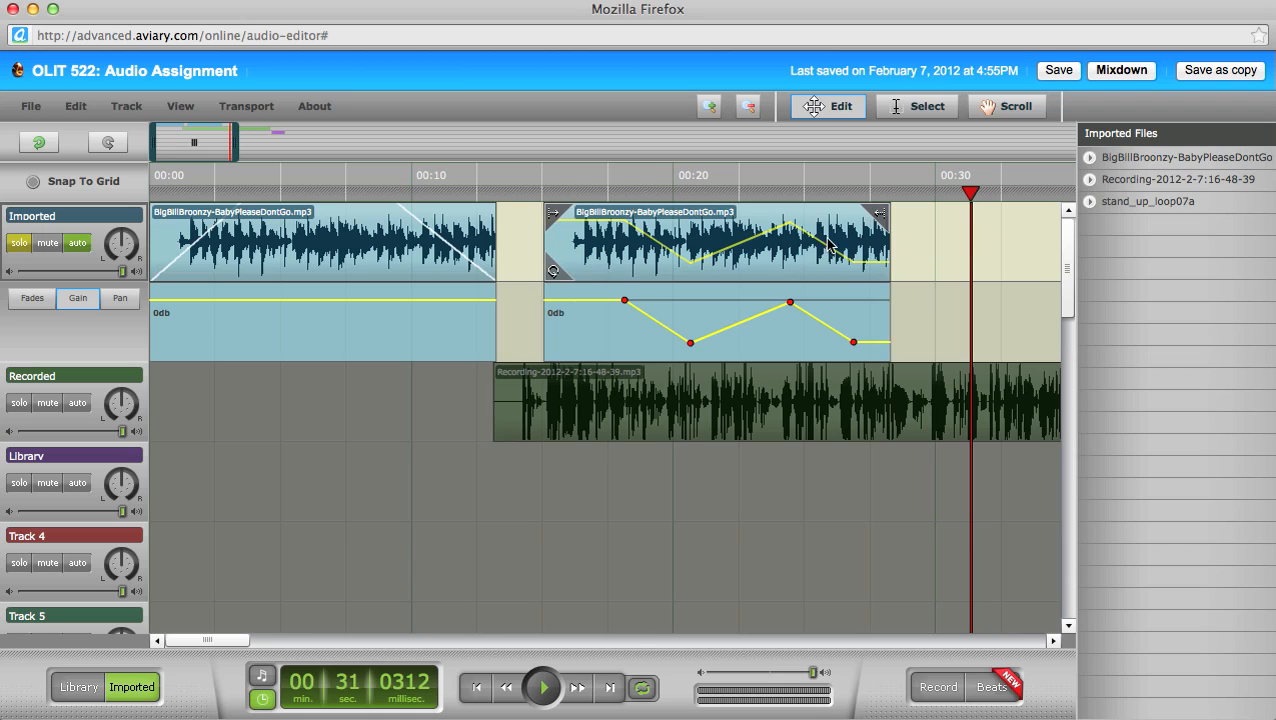
{"action": "key", "text": "Delete"}
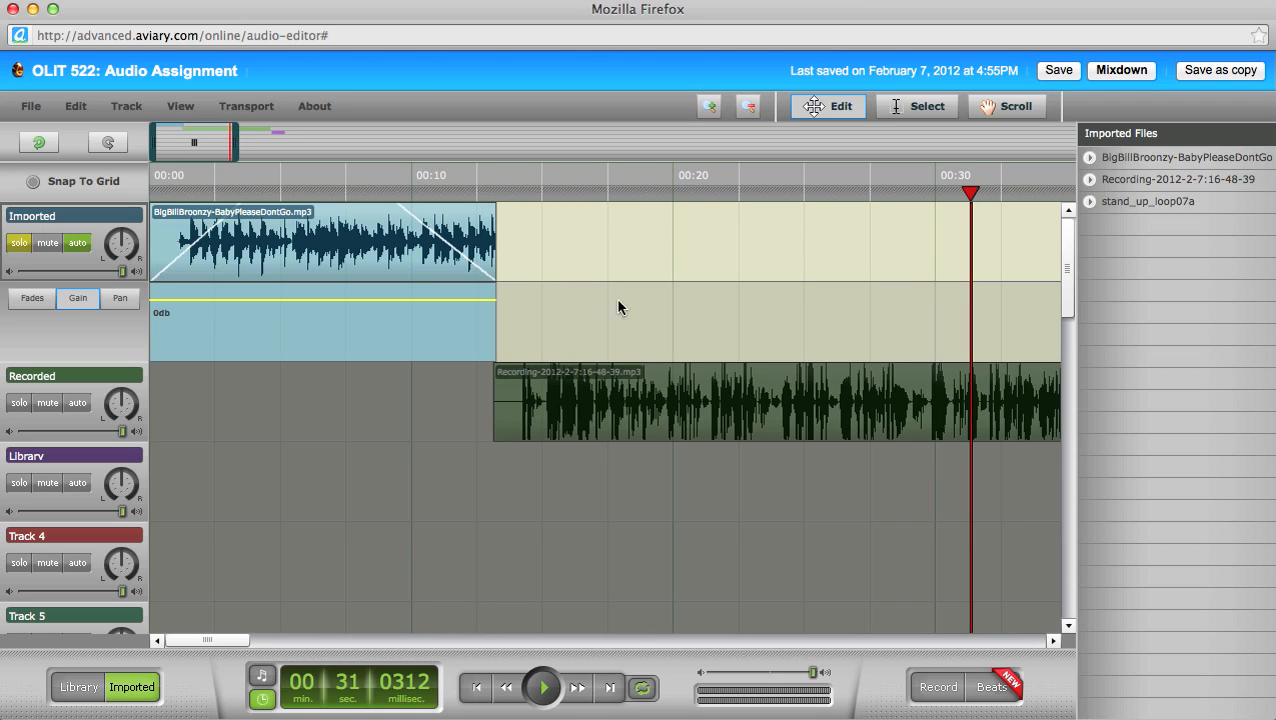
Step: Copy the original BigBillBroonzy clip, paste it at 00:17 on the Imported track, and show fades
{"action": "left_click", "coordinate": [367, 254]}
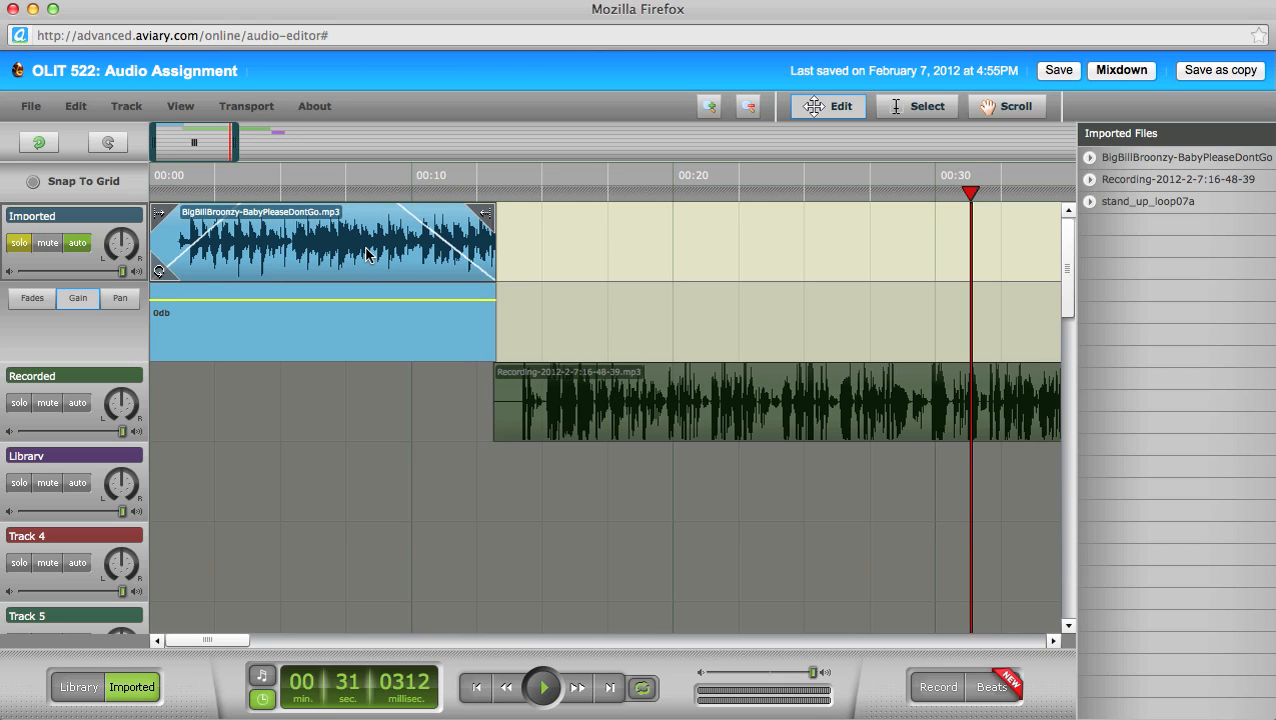
{"action": "left_click", "coordinate": [76, 106]}
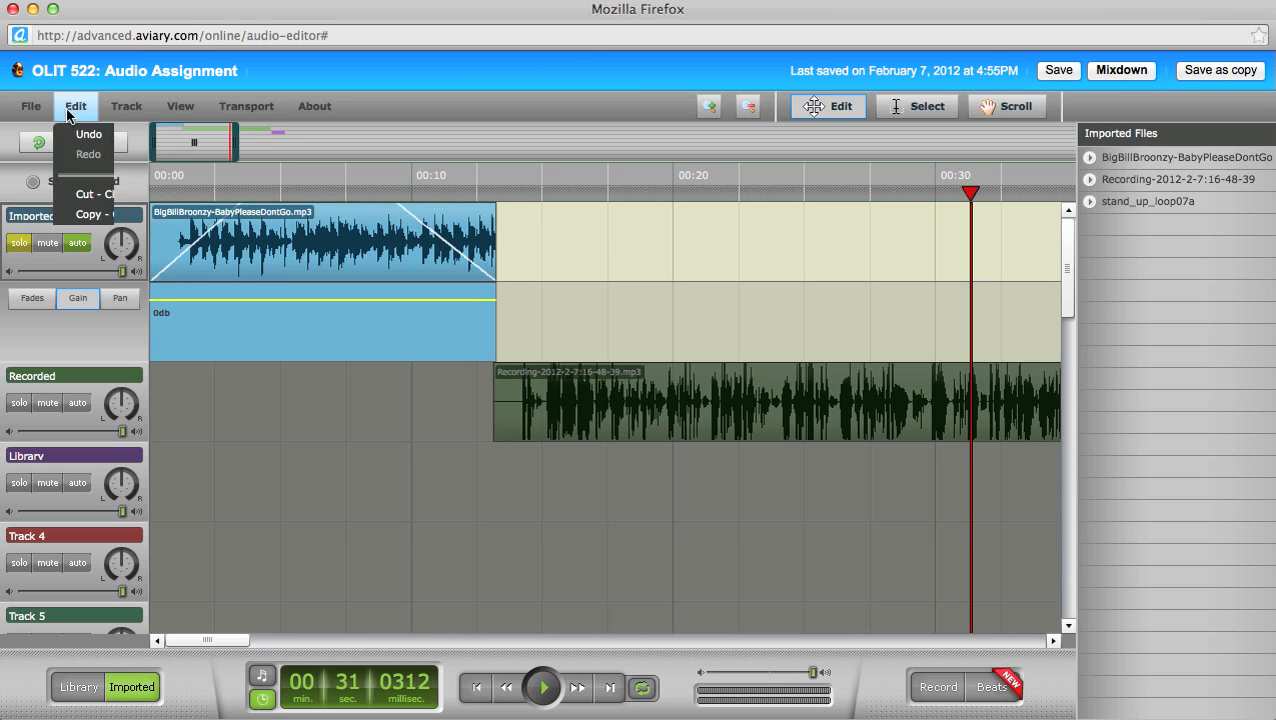
{"action": "left_click", "coordinate": [101, 215]}
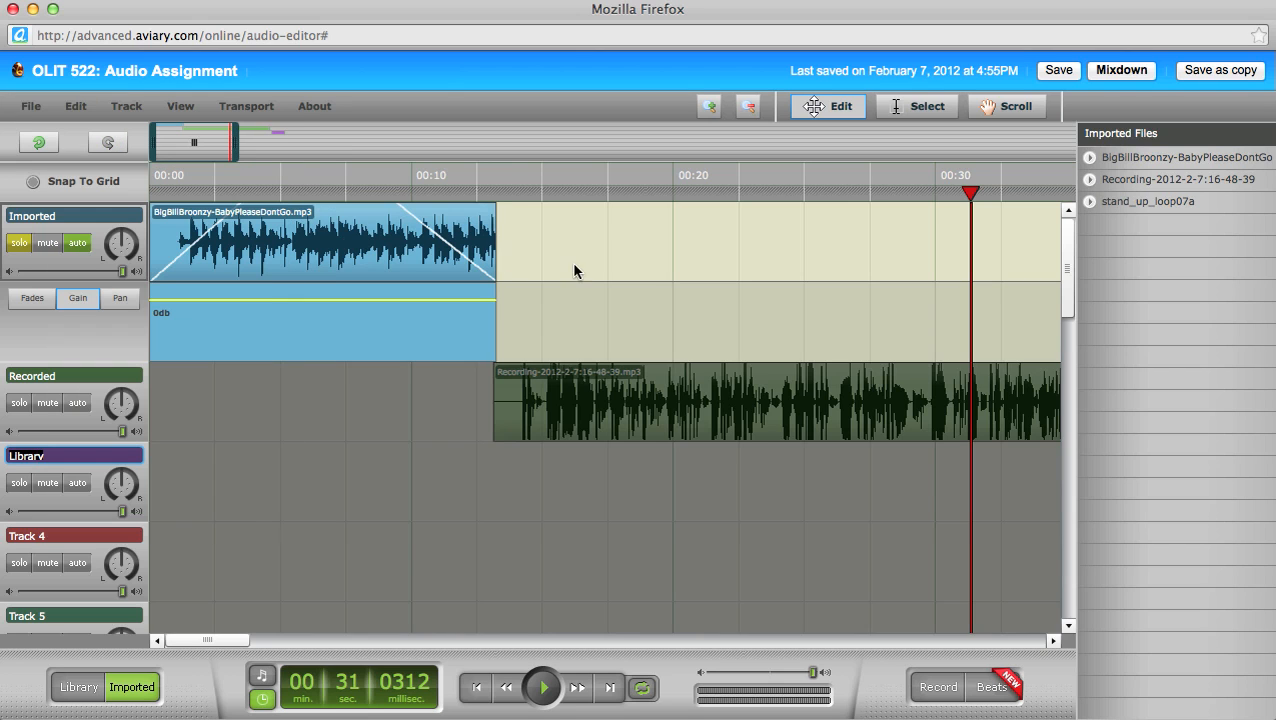
{"action": "left_click", "coordinate": [607, 192]}
{"action": "left_click", "coordinate": [76, 106]}
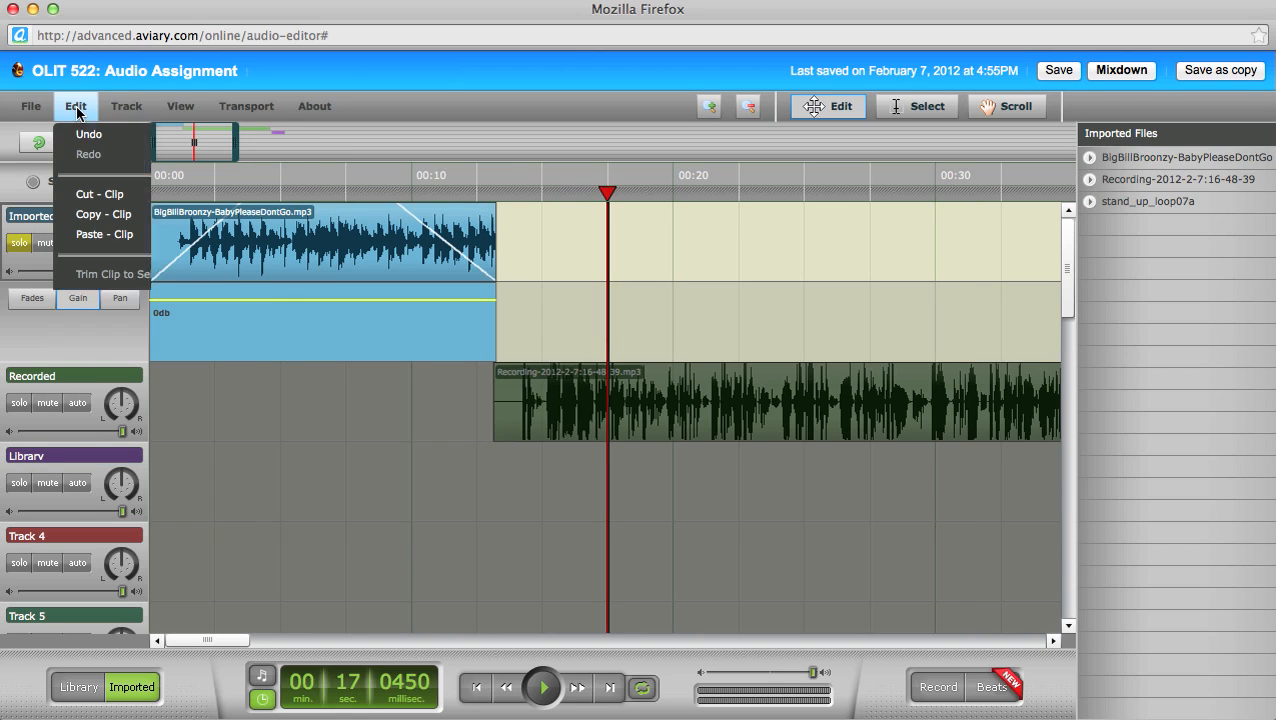
{"action": "left_click", "coordinate": [100, 234]}
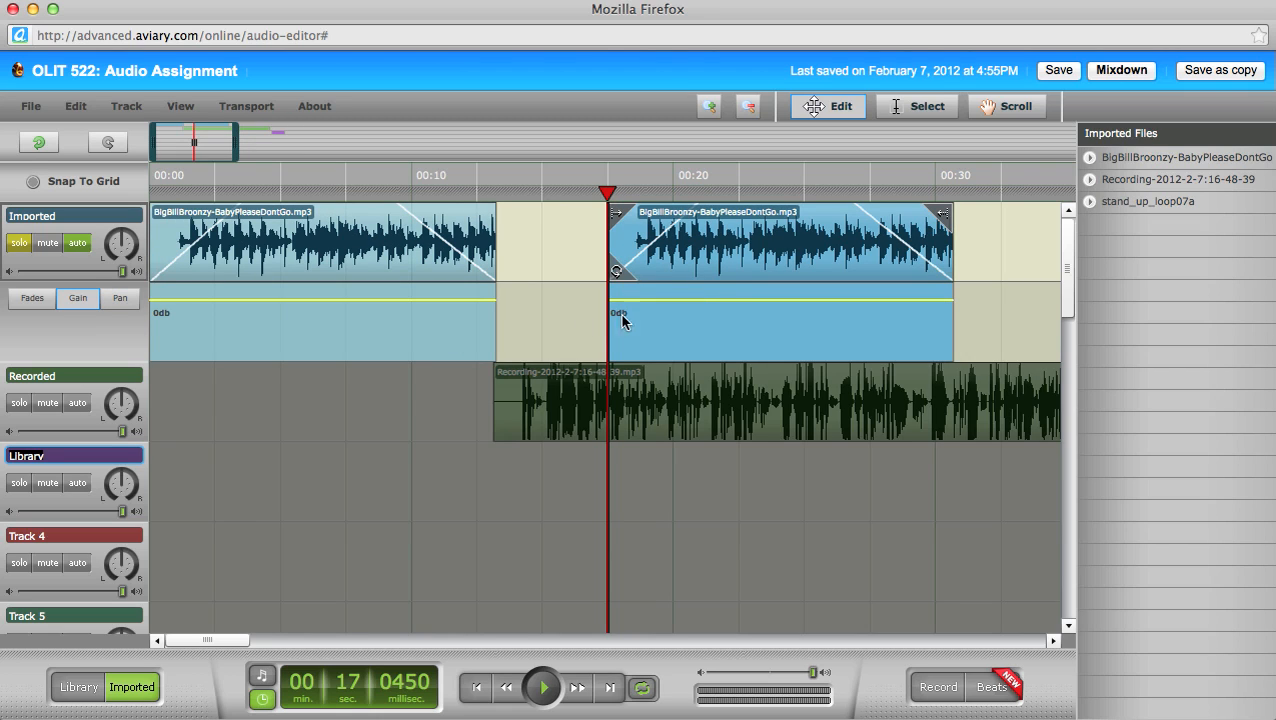
{"action": "left_click", "coordinate": [33, 298]}
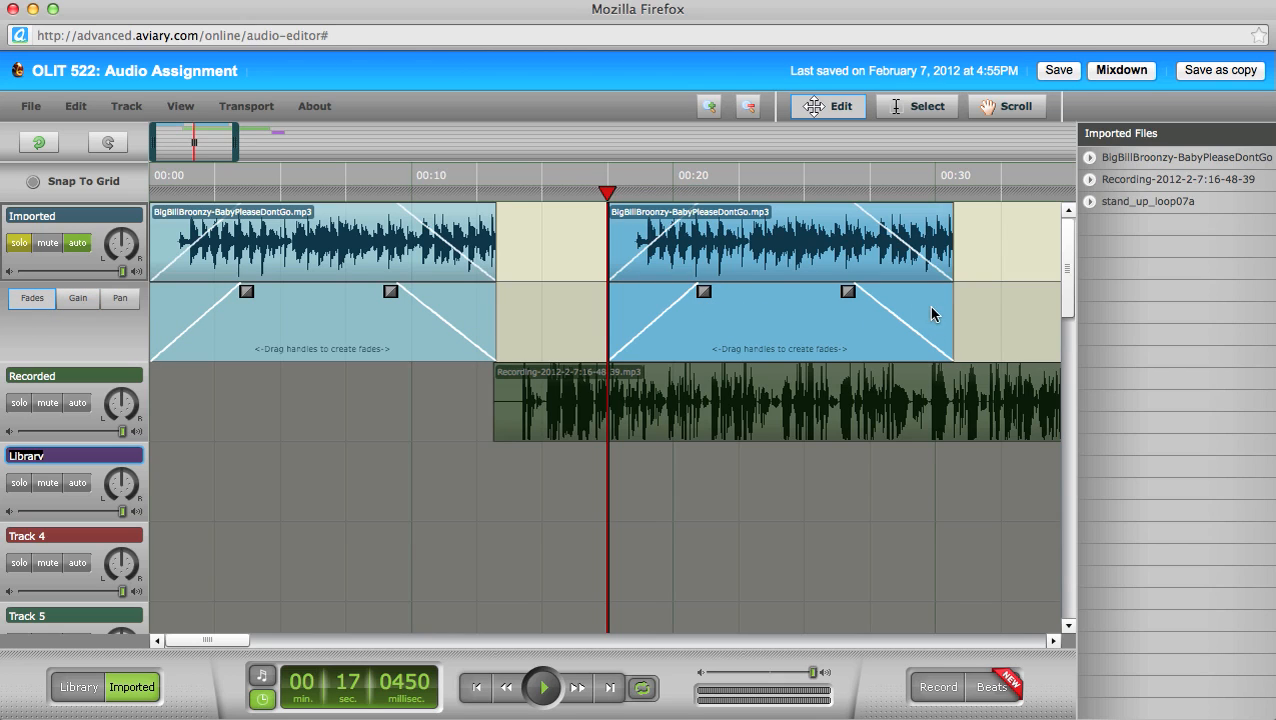
Step: Remove the copy's fade-in and fade-out, then pan it left near 0:22 and right near 0:26
{"action": "left_click_drag", "start_coordinate": [704, 291], "coordinate": [613, 291]}
{"action": "left_click_drag", "start_coordinate": [847, 291], "coordinate": [1017, 279]}
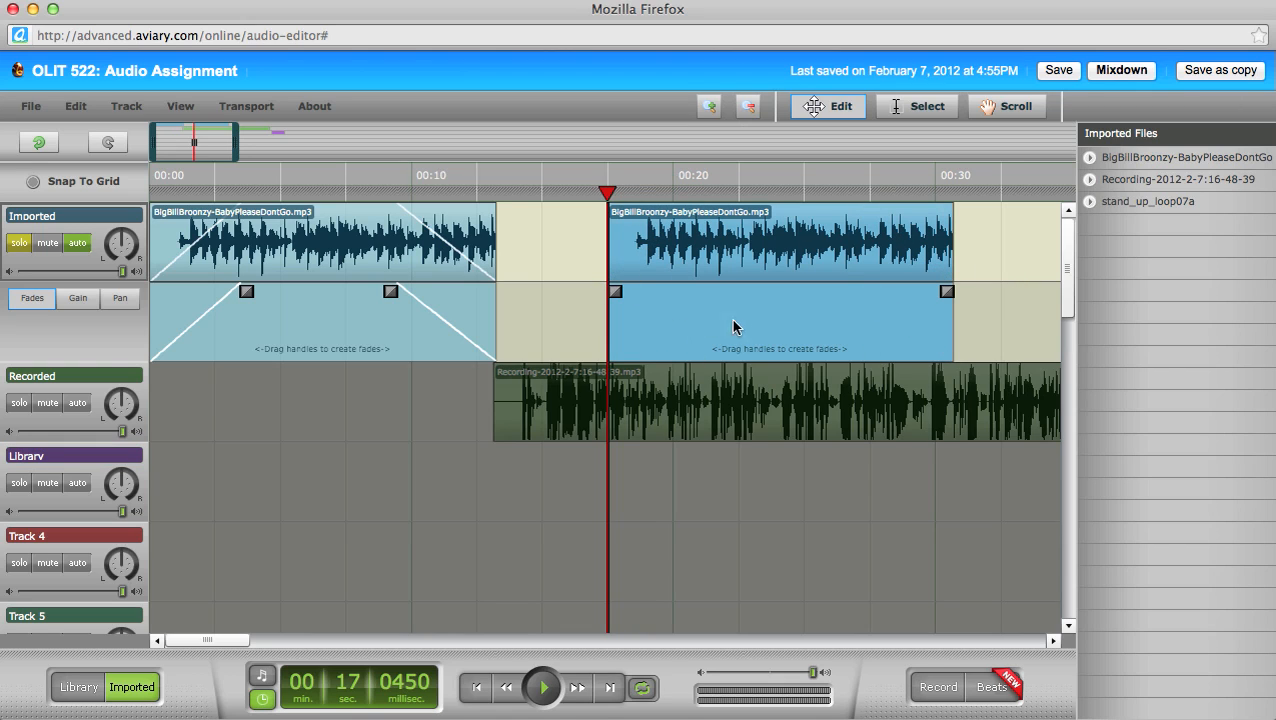
{"action": "left_click", "coordinate": [121, 300]}
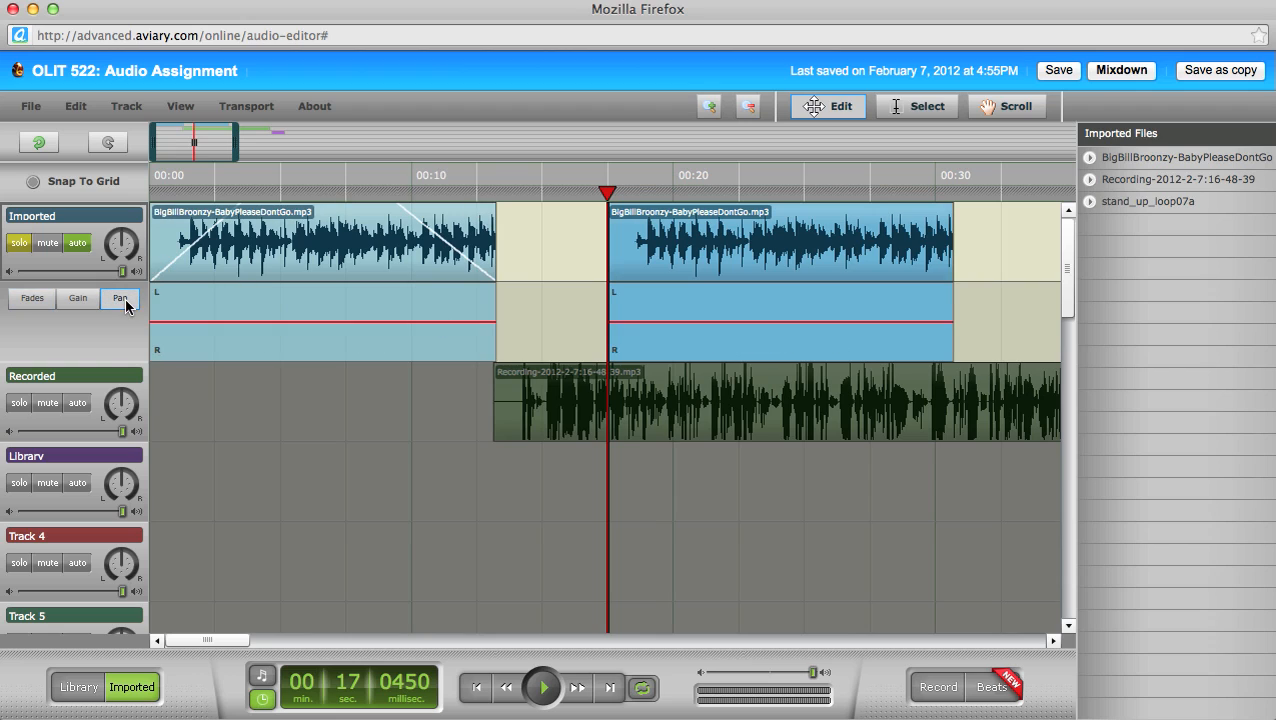
{"action": "left_click", "coordinate": [650, 323]}
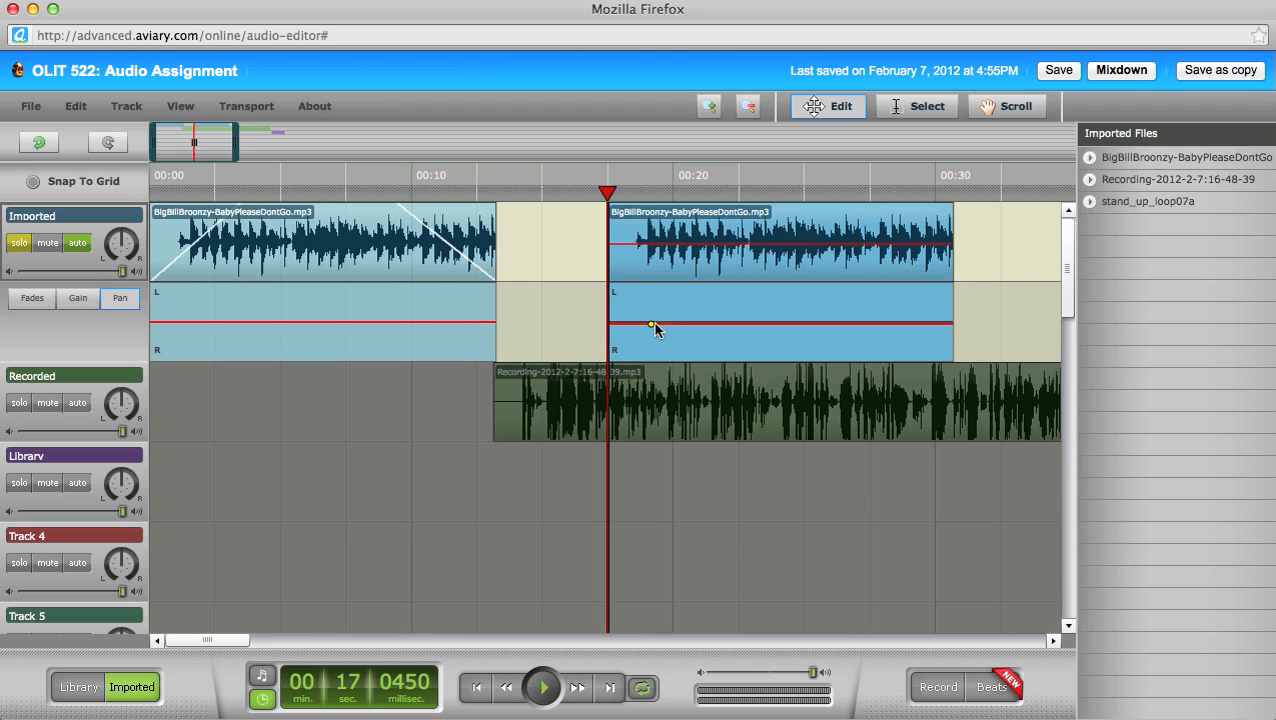
{"action": "left_click", "coordinate": [728, 322]}
{"action": "left_click", "coordinate": [801, 322]}
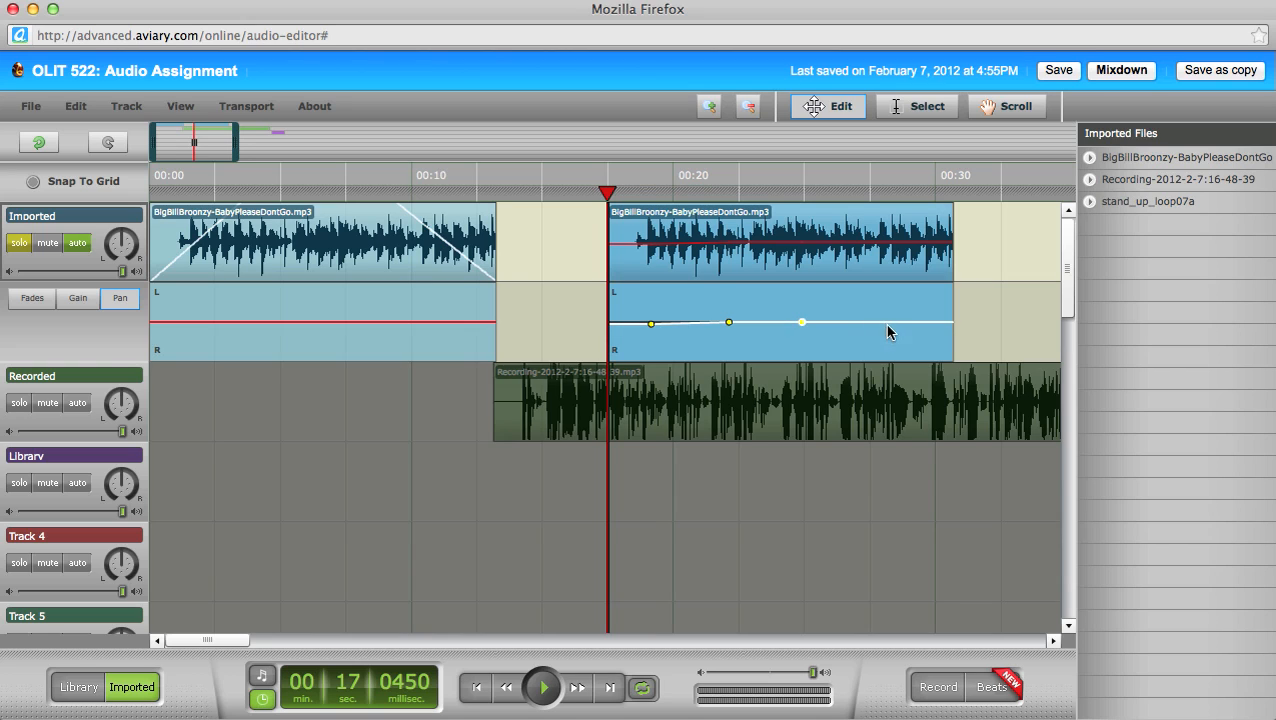
{"action": "left_click", "coordinate": [889, 325]}
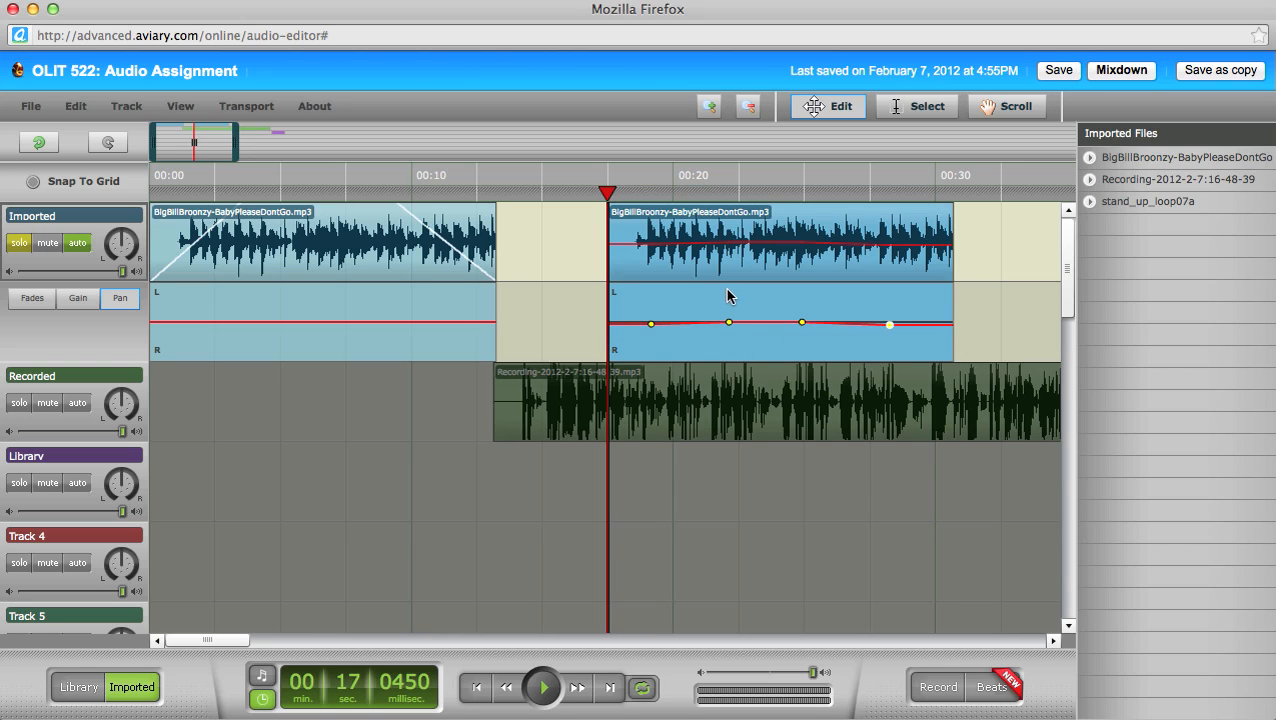
{"action": "left_click", "coordinate": [729, 321]}
{"action": "left_click_drag", "start_coordinate": [729, 323], "coordinate": [729, 288]}
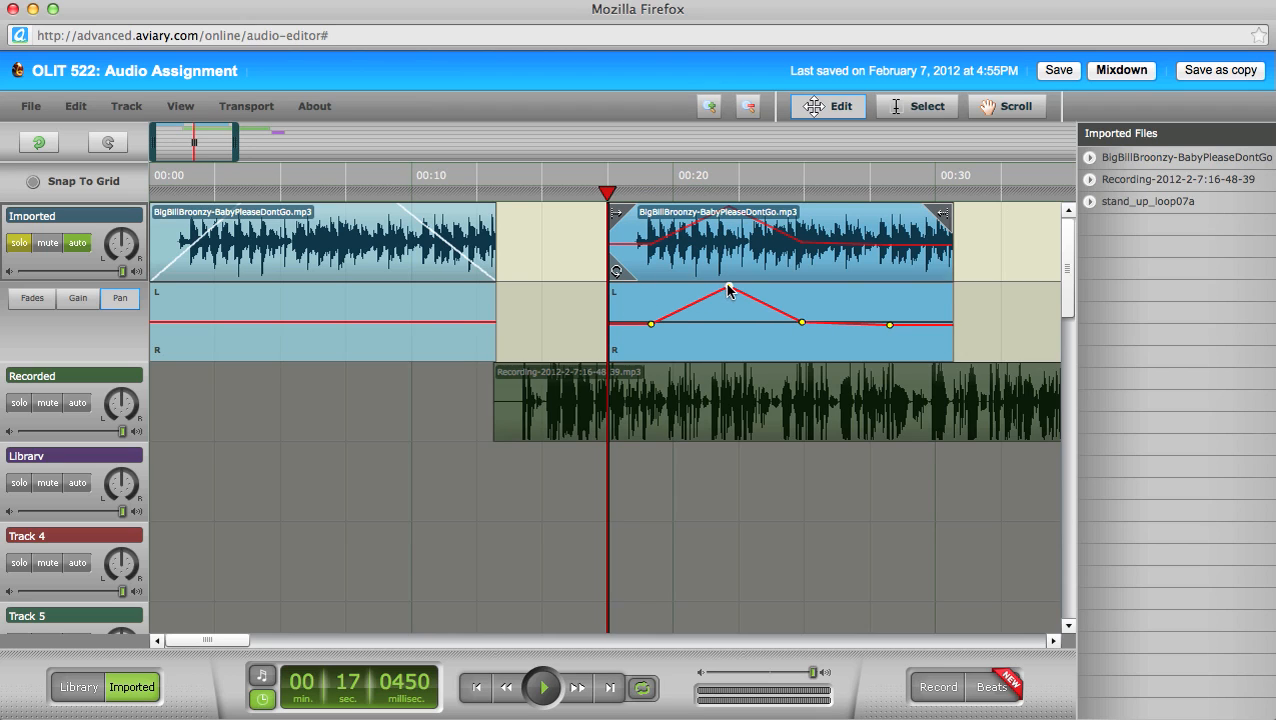
{"action": "left_click_drag", "start_coordinate": [800, 323], "coordinate": [832, 373]}
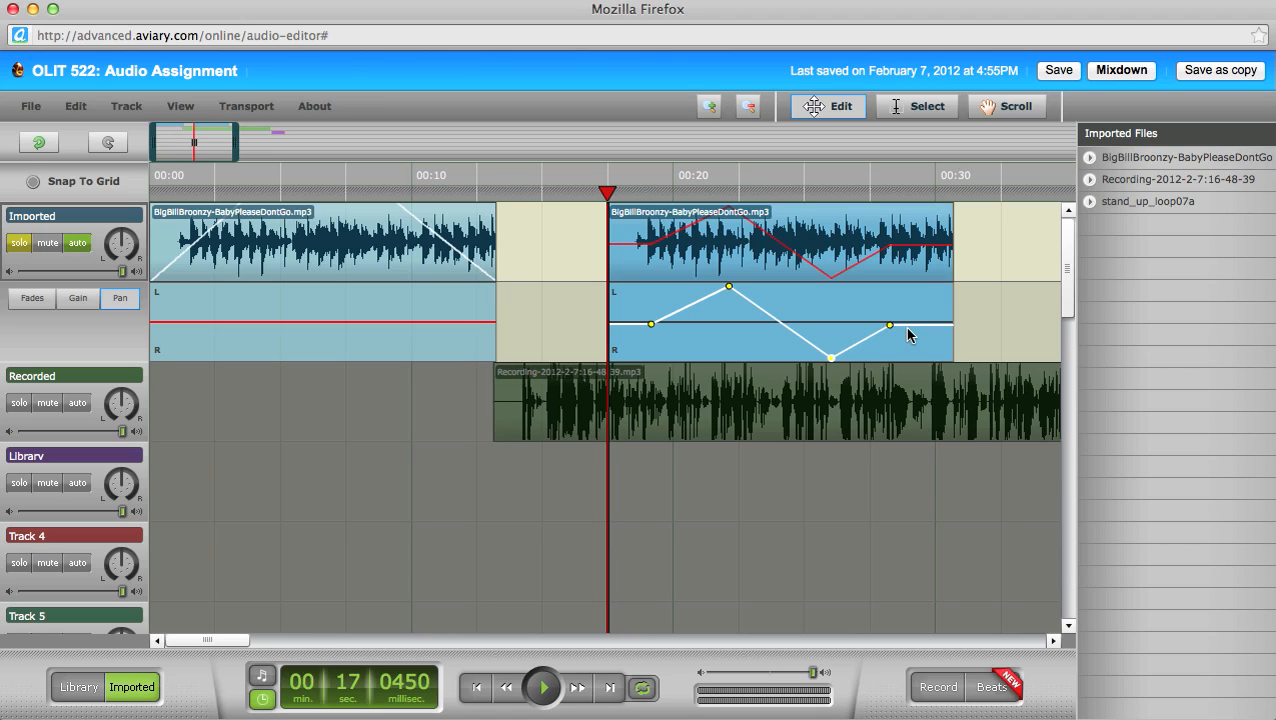
Step: Delete the second Broonzy clip and turn off the Imported track's solo
{"action": "left_click", "coordinate": [1000, 259]}
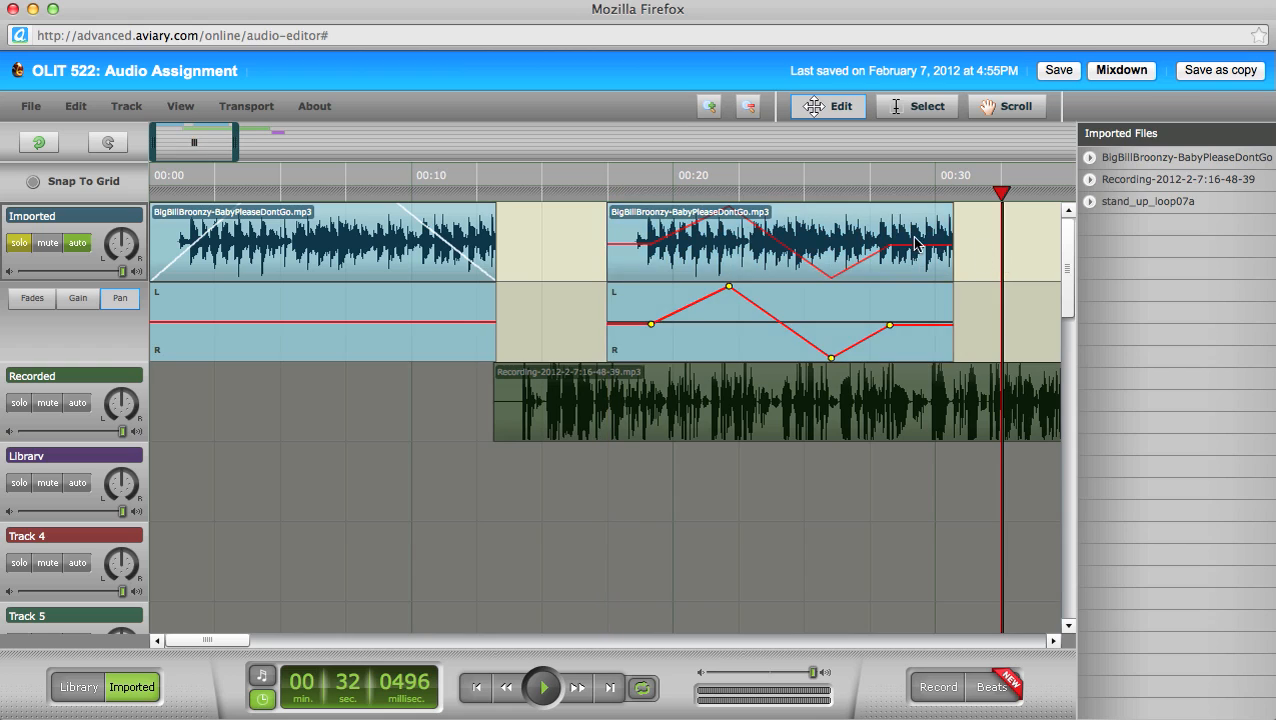
{"action": "key", "text": "Delete"}
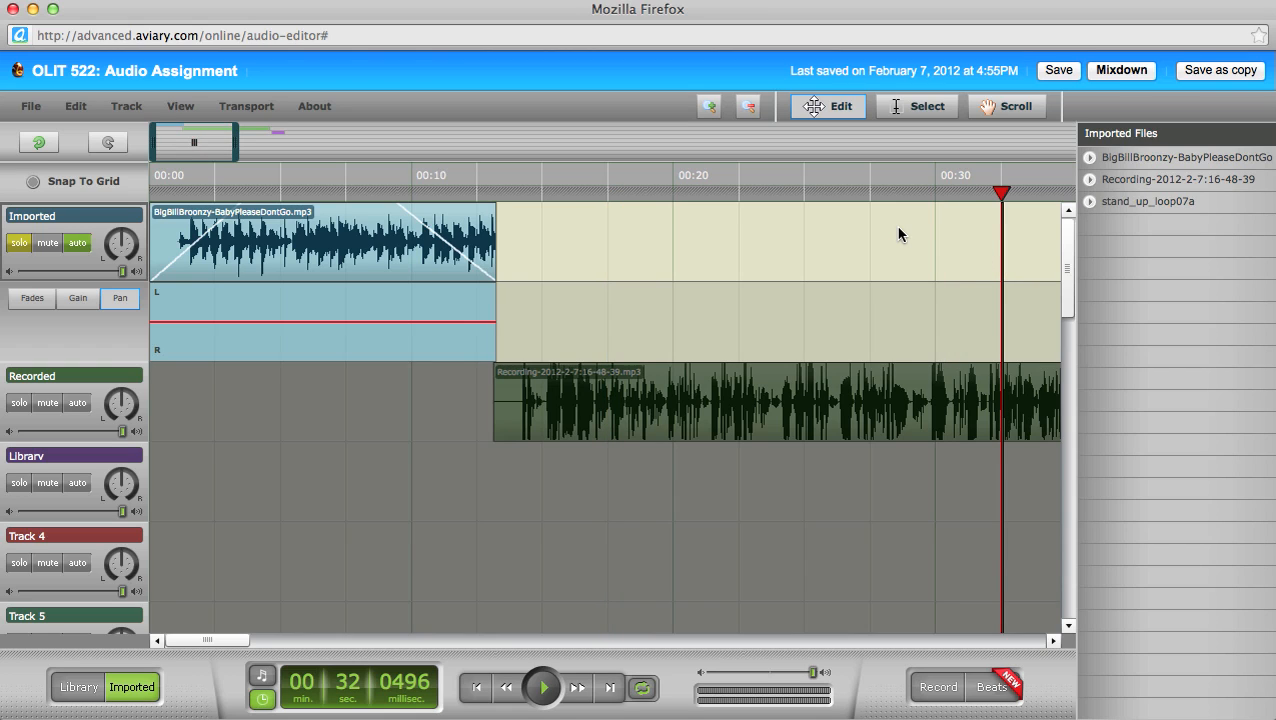
{"action": "left_click", "coordinate": [18, 244]}
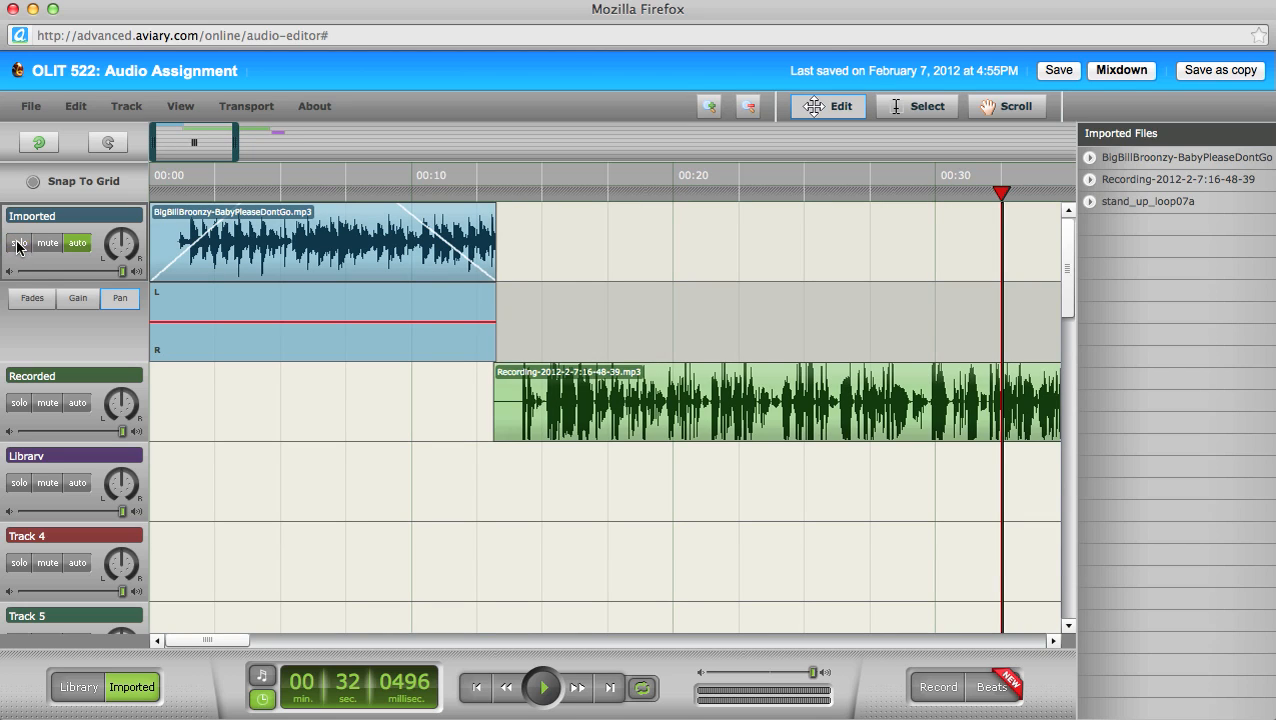
Step: Play back briefly from about 00:19 to check the result, then show the fade envelope
{"action": "left_click", "coordinate": [648, 192]}
{"action": "key", "text": "space"}
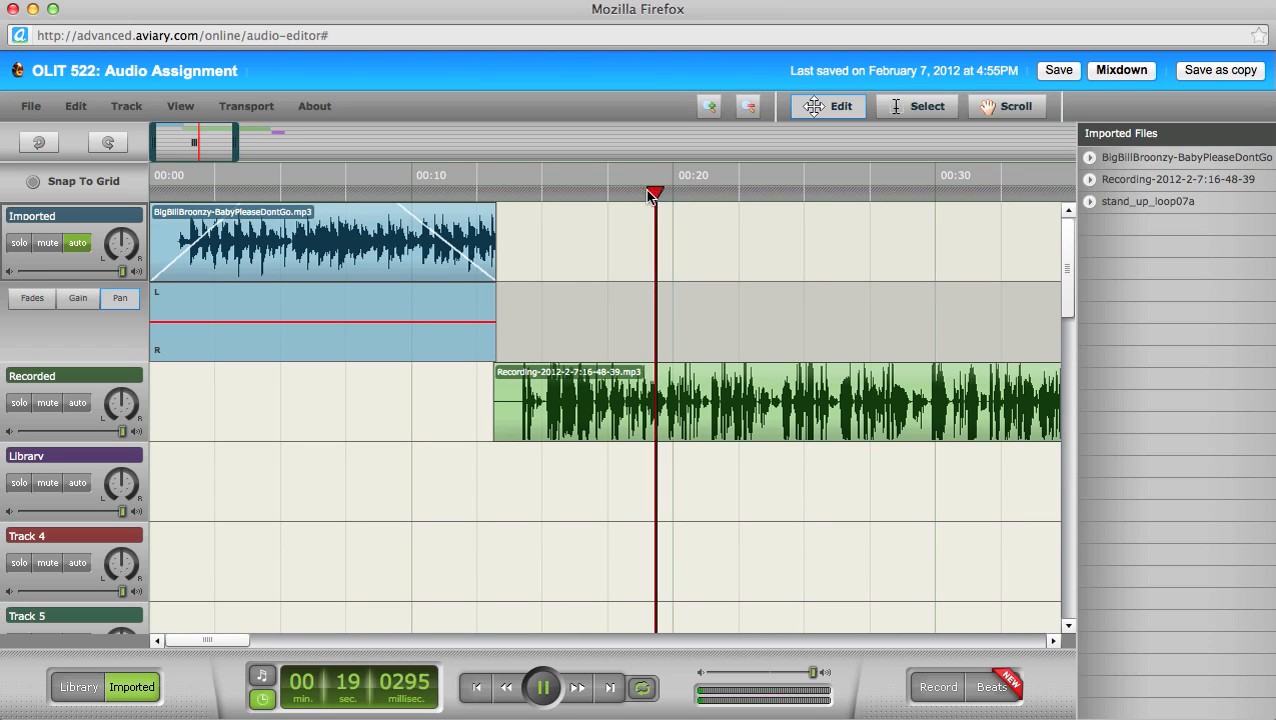
{"action": "key", "text": "space"}
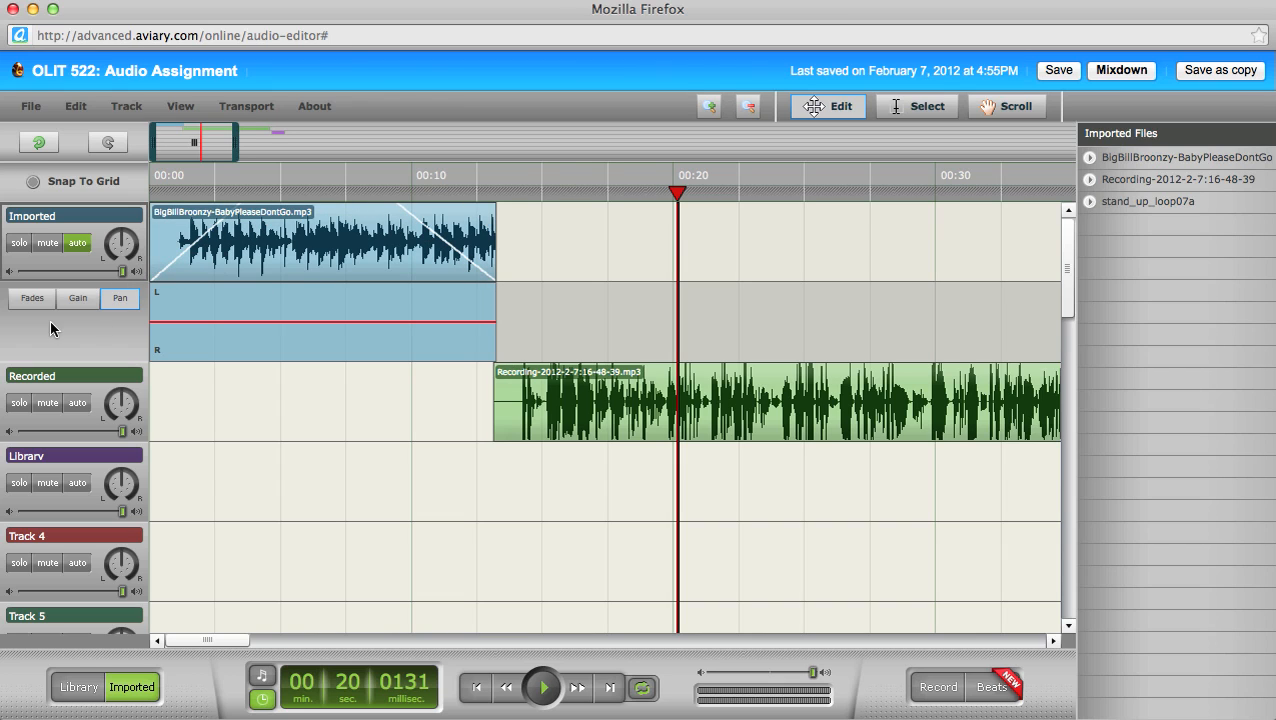
{"action": "left_click", "coordinate": [32, 298]}
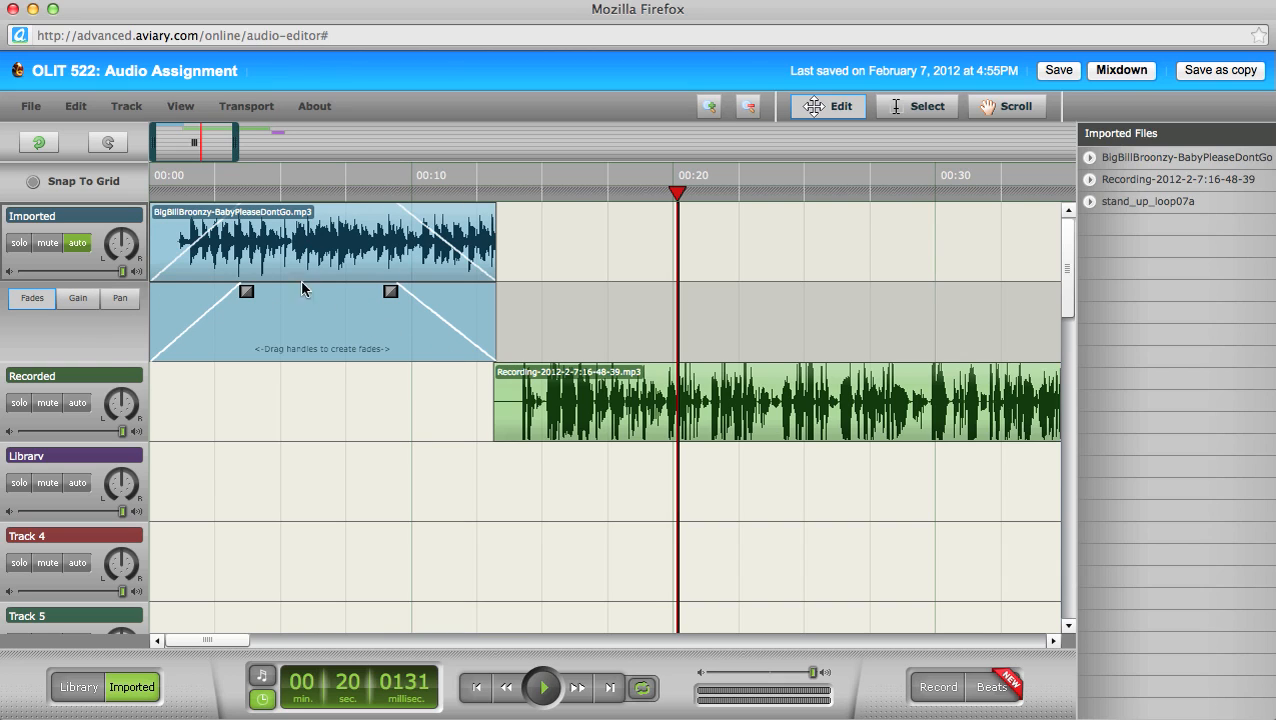
Step: Hide the automation lane, save, and move the Recording clip to about 00:08, playhead at 00:04
{"action": "left_click", "coordinate": [78, 245]}
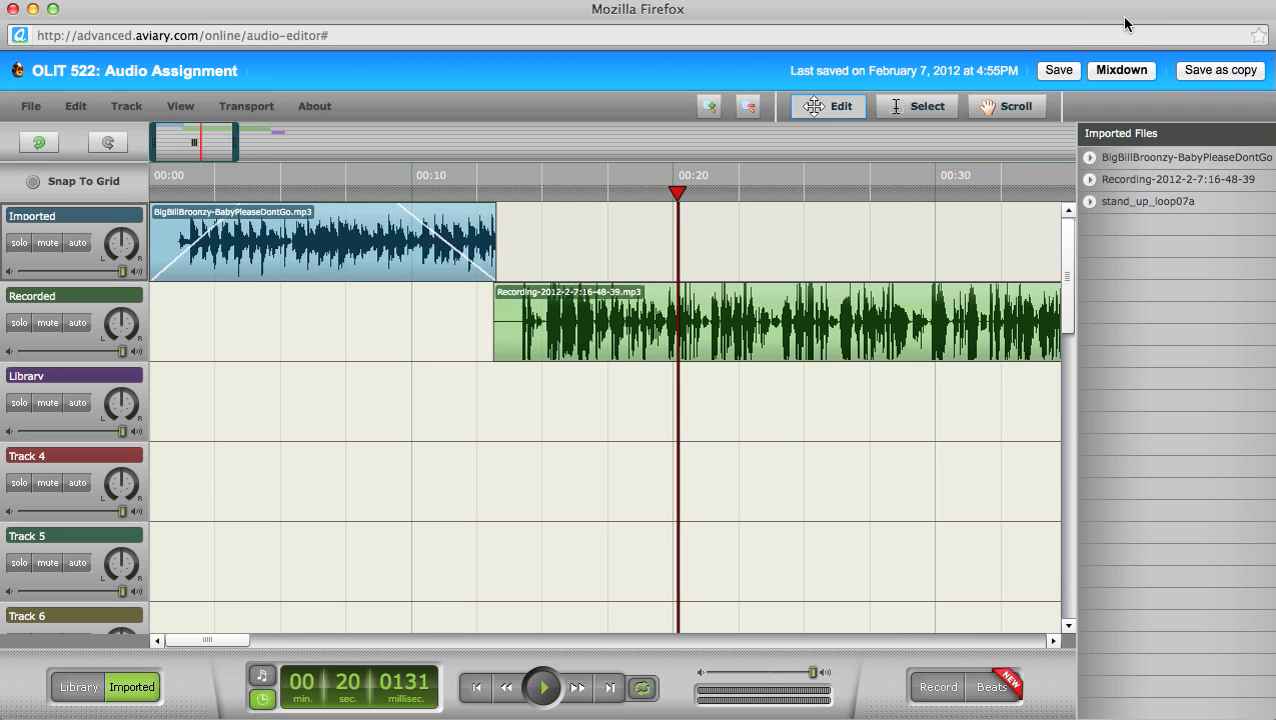
{"action": "left_click", "coordinate": [1064, 73]}
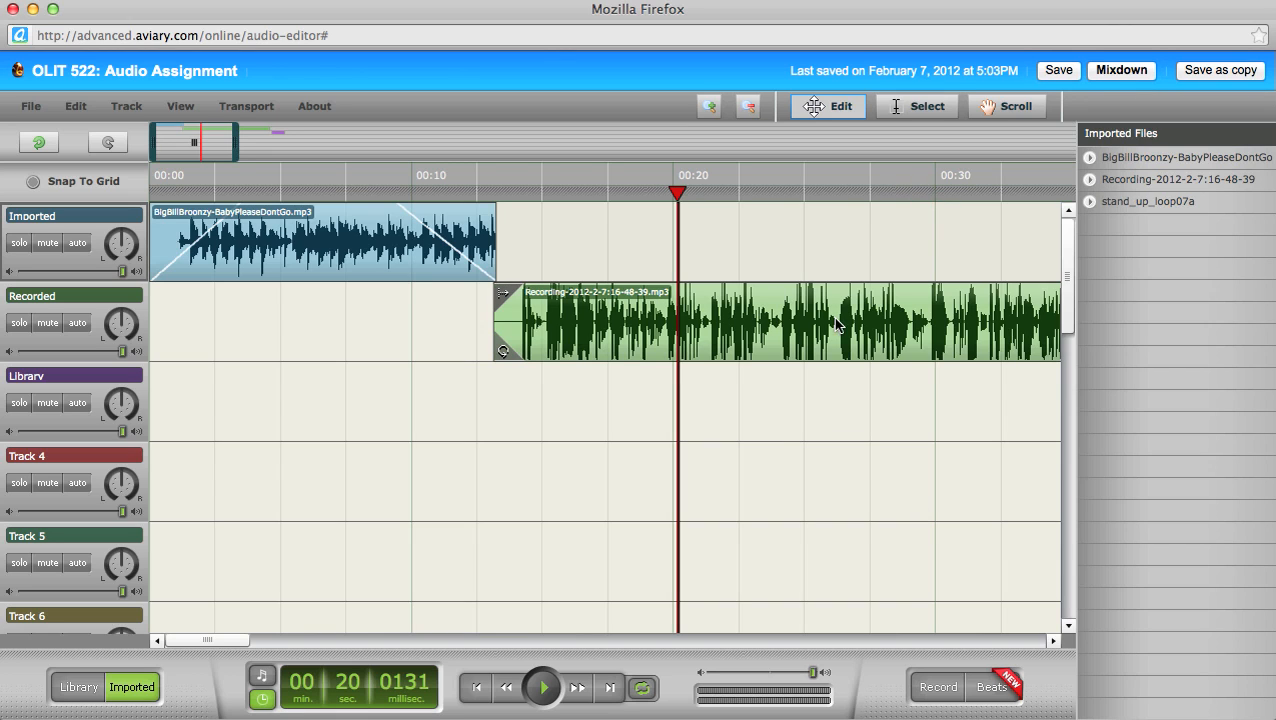
{"action": "left_click_drag", "start_coordinate": [912, 300], "coordinate": [777, 303]}
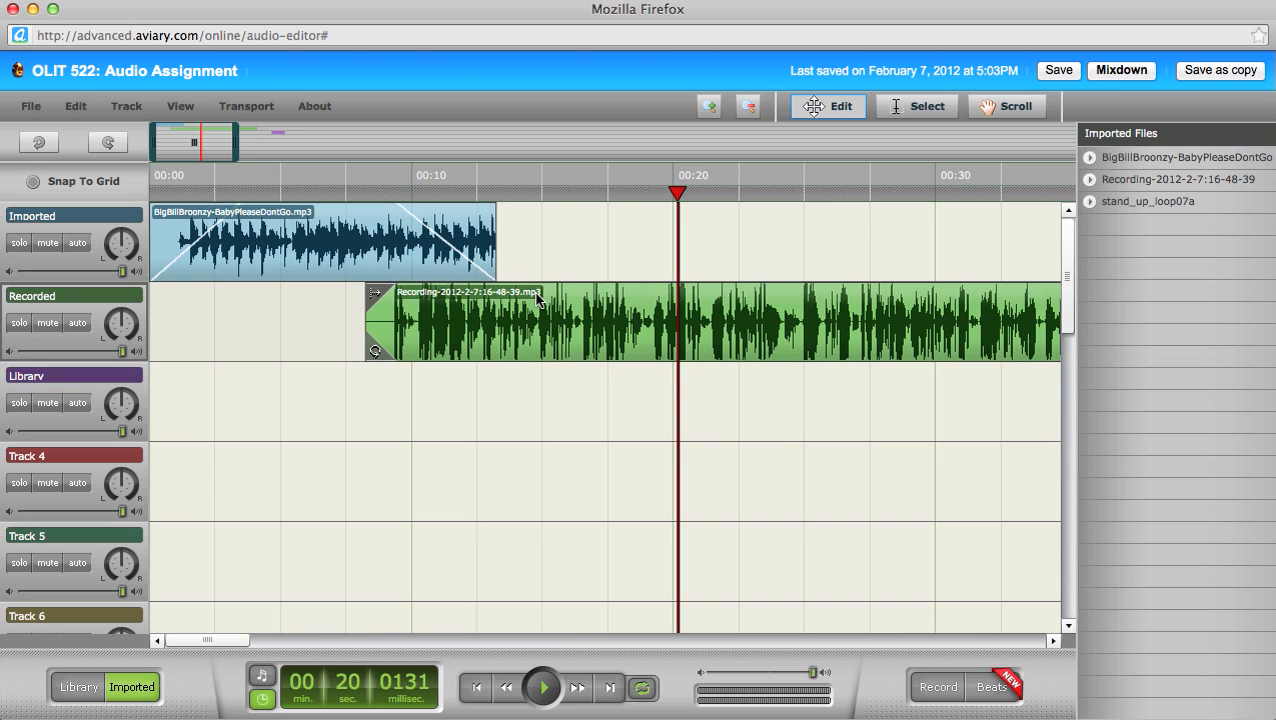
{"action": "left_click", "coordinate": [358, 192]}
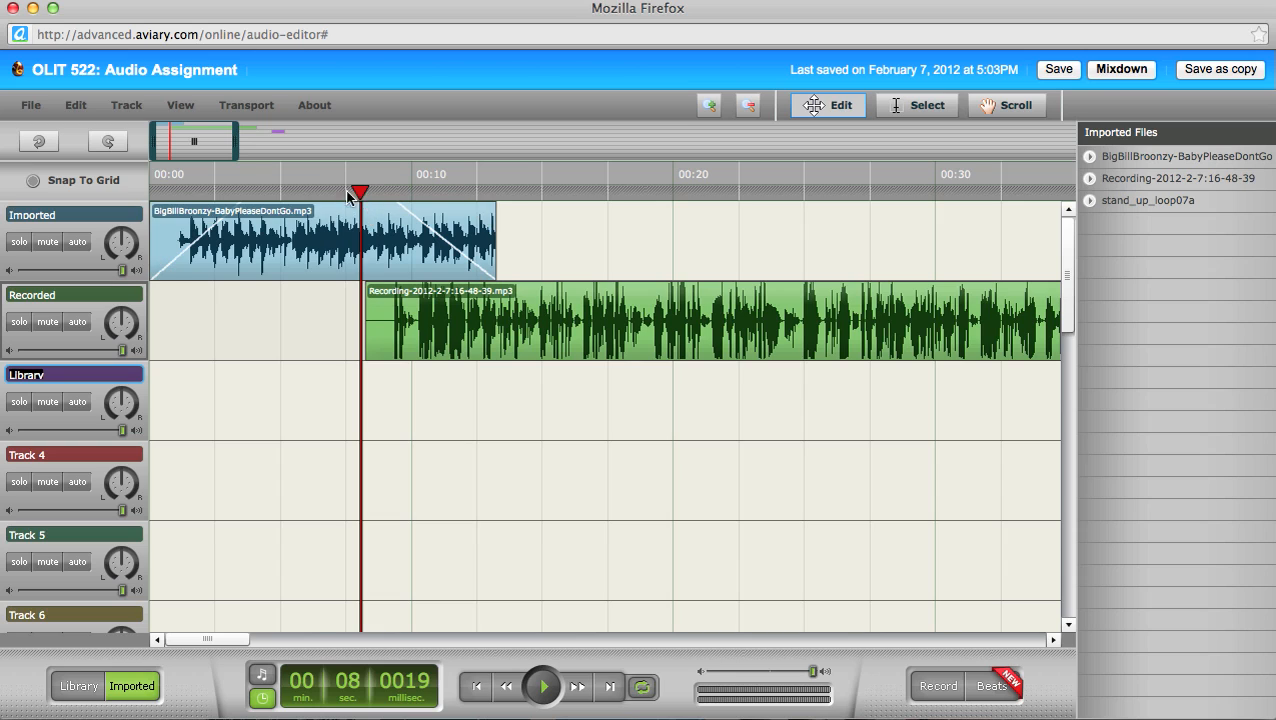
{"action": "left_click_drag", "start_coordinate": [349, 195], "coordinate": [270, 192]}
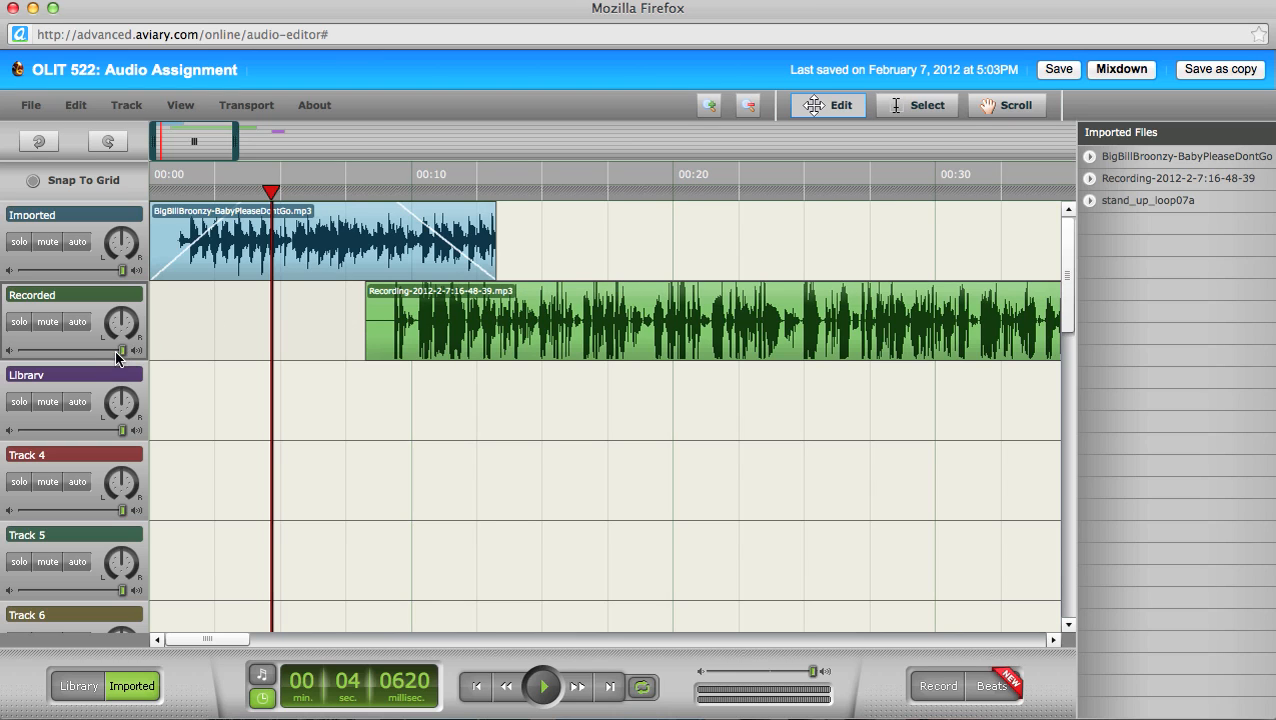
Step: Lower the Recorded track's volume slightly and play the overlap back from 00:04
{"action": "left_click_drag", "start_coordinate": [116, 353], "coordinate": [112, 355]}
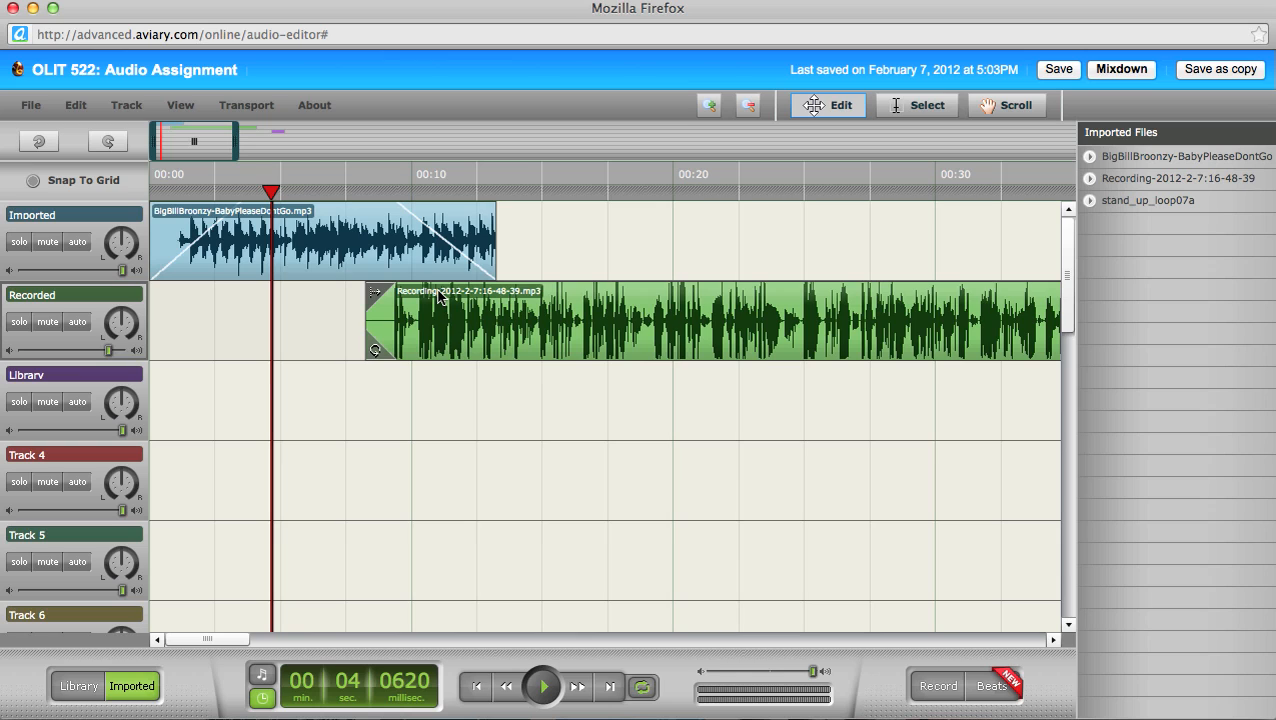
{"action": "key", "text": "space"}
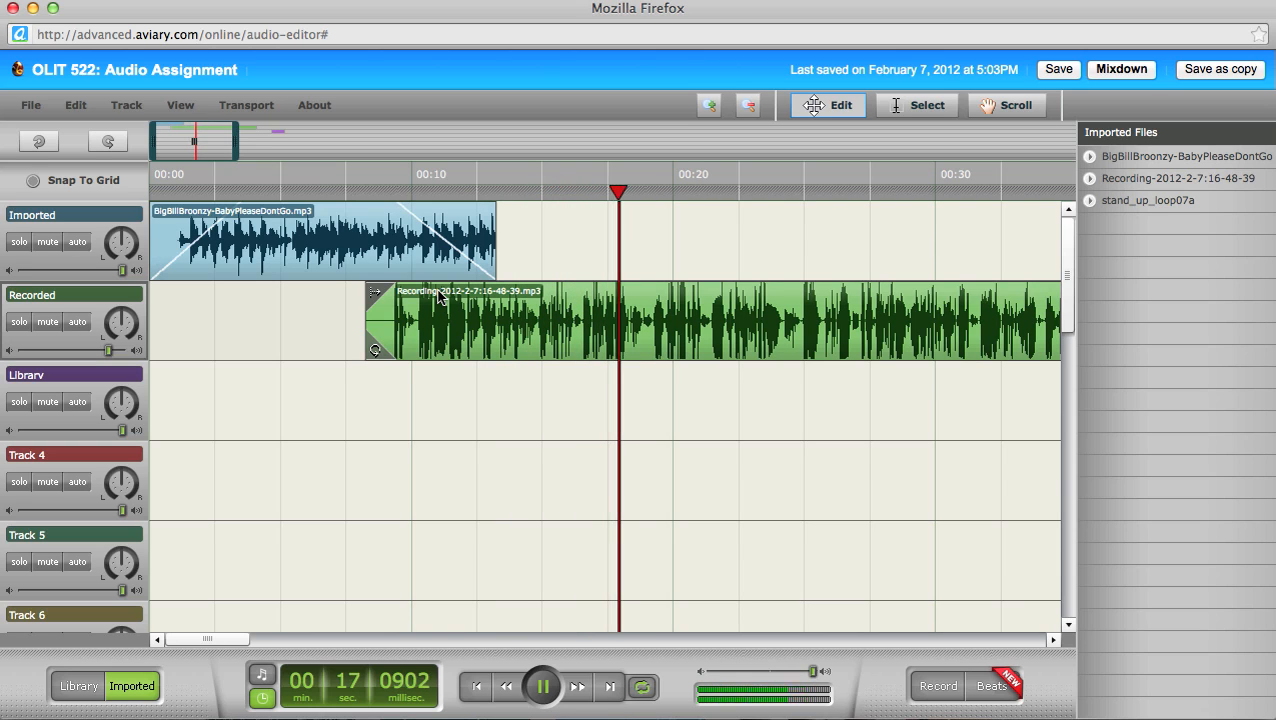
{"action": "key", "text": "space"}
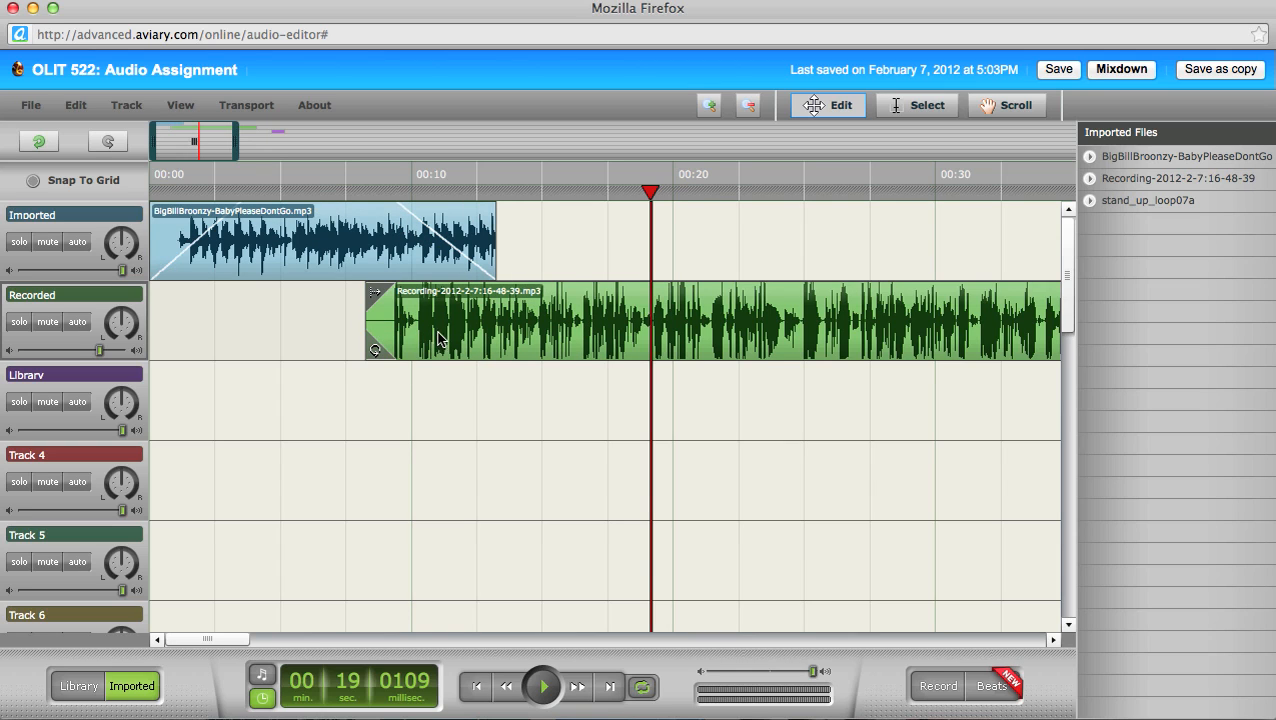
Step: Slide the Recording clip later, then back, so it starts just after 00:09
{"action": "left_click_drag", "start_coordinate": [430, 340], "coordinate": [442, 340]}
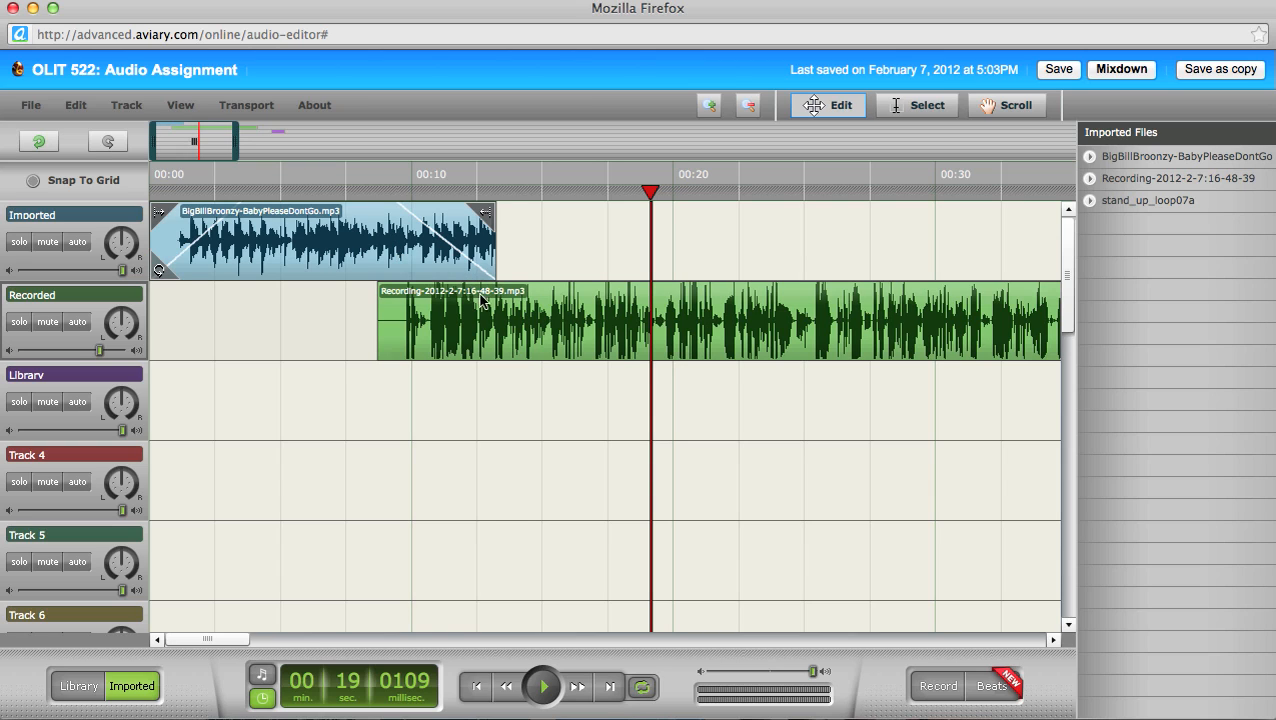
{"action": "left_click_drag", "start_coordinate": [508, 304], "coordinate": [636, 304]}
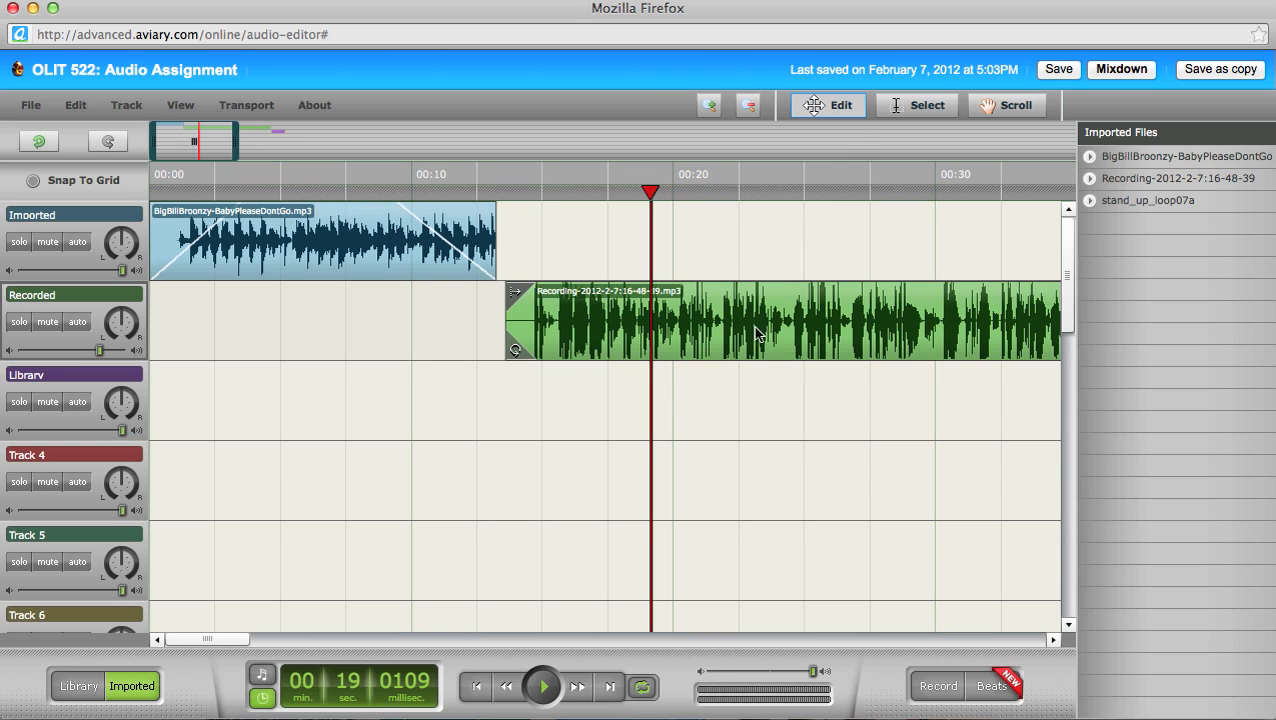
{"action": "left_click_drag", "start_coordinate": [753, 326], "coordinate": [648, 338]}
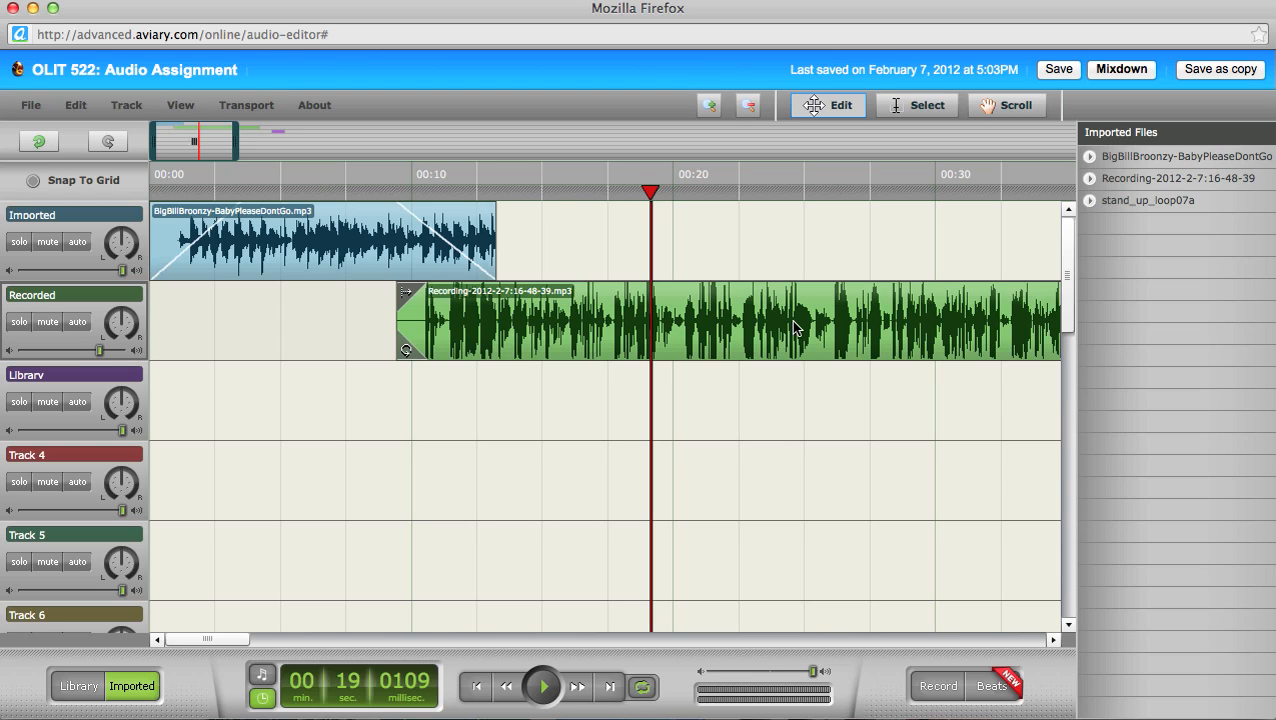
Step: Save the project and play the mix from about 00:16 to 00:20
{"action": "left_click", "coordinate": [1052, 74]}
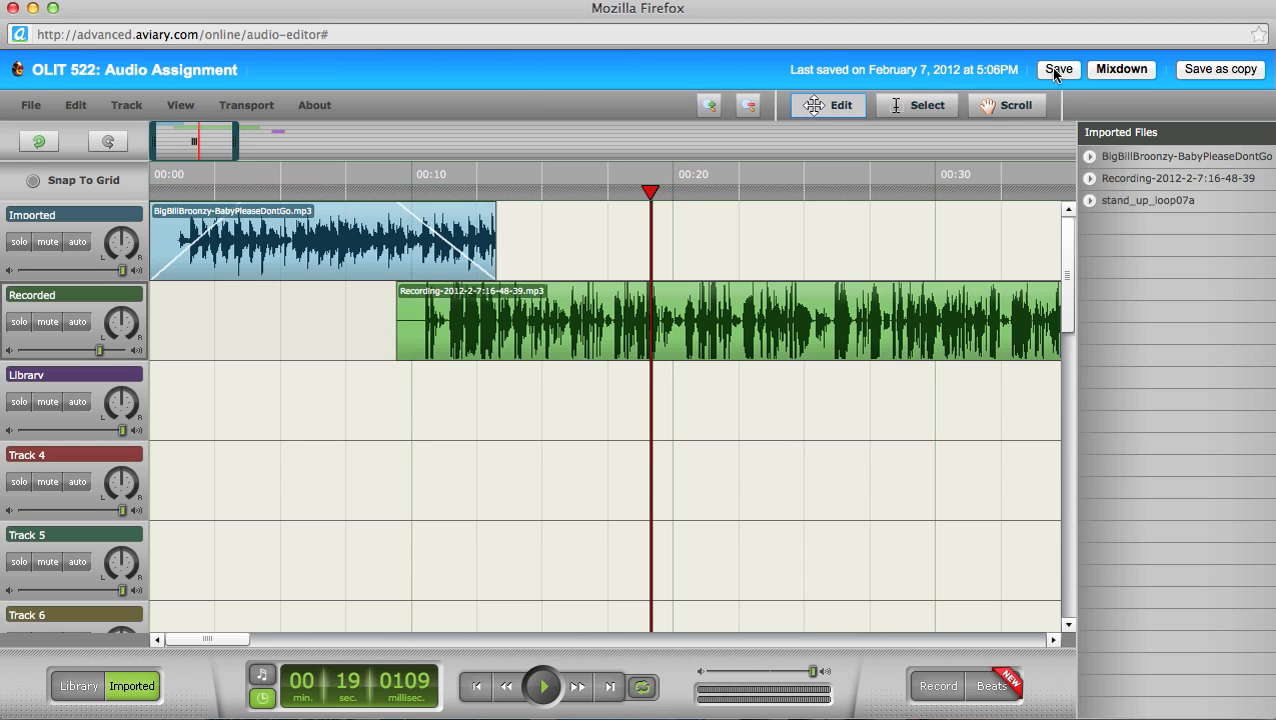
{"action": "left_click_drag", "start_coordinate": [228, 648], "coordinate": [270, 630]}
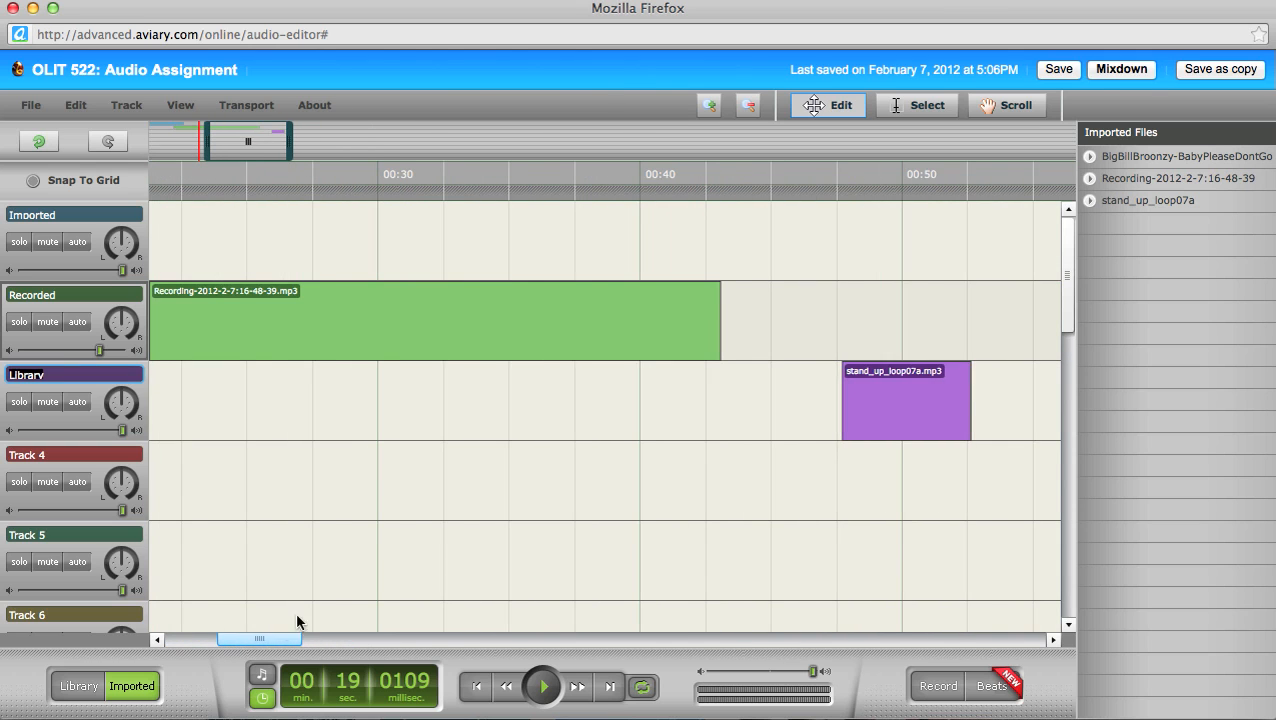
{"action": "left_click_drag", "start_coordinate": [908, 425], "coordinate": [237, 425]}
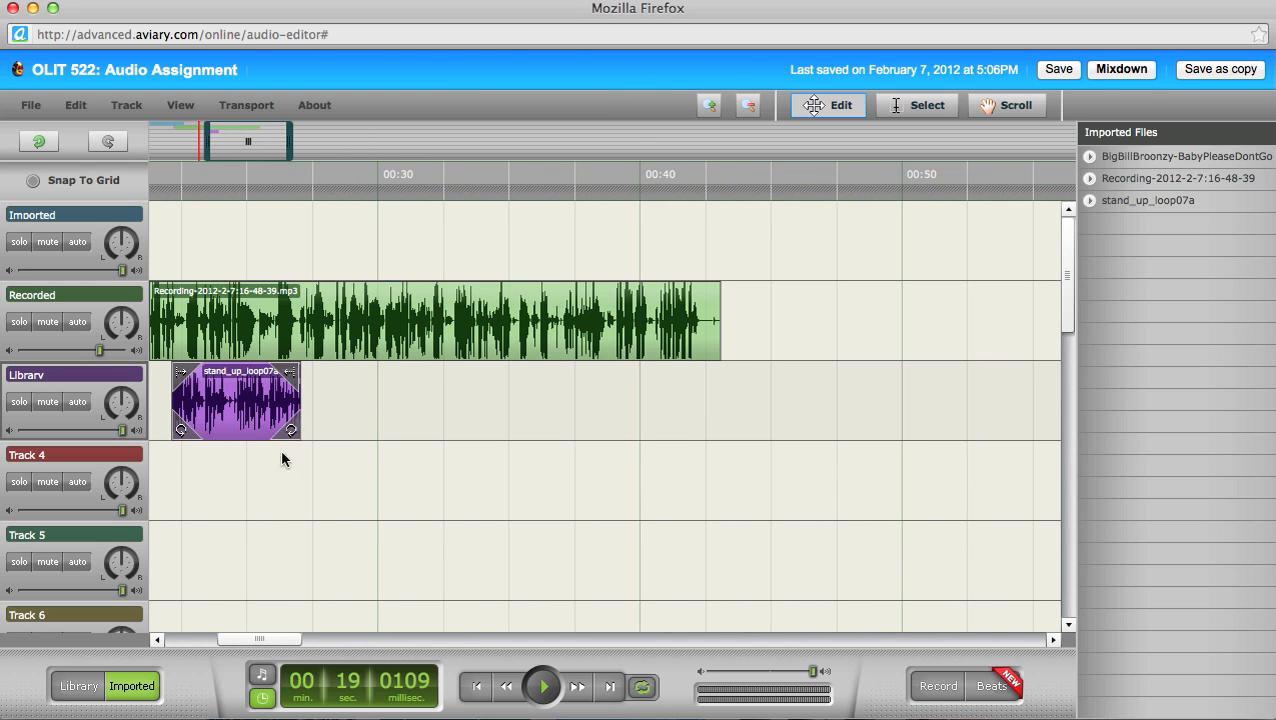
{"action": "left_click_drag", "start_coordinate": [278, 646], "coordinate": [229, 645]}
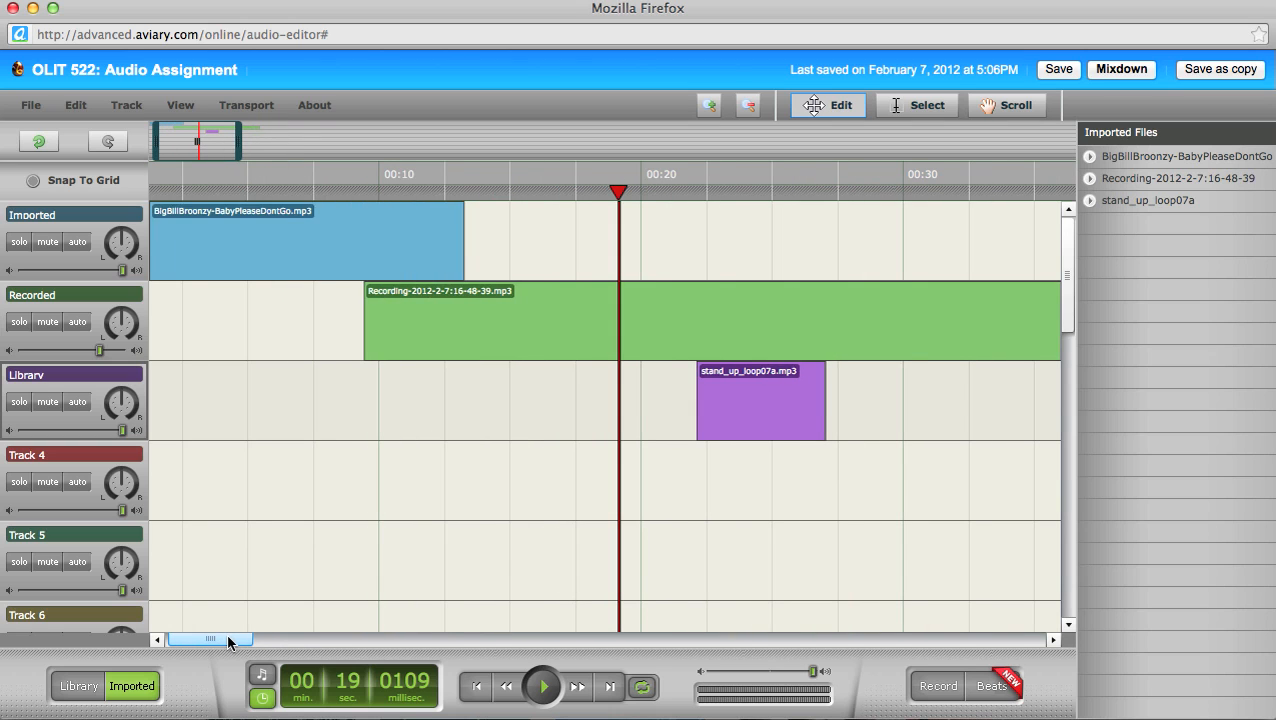
{"action": "left_click", "coordinate": [540, 190]}
{"action": "key", "text": "space"}
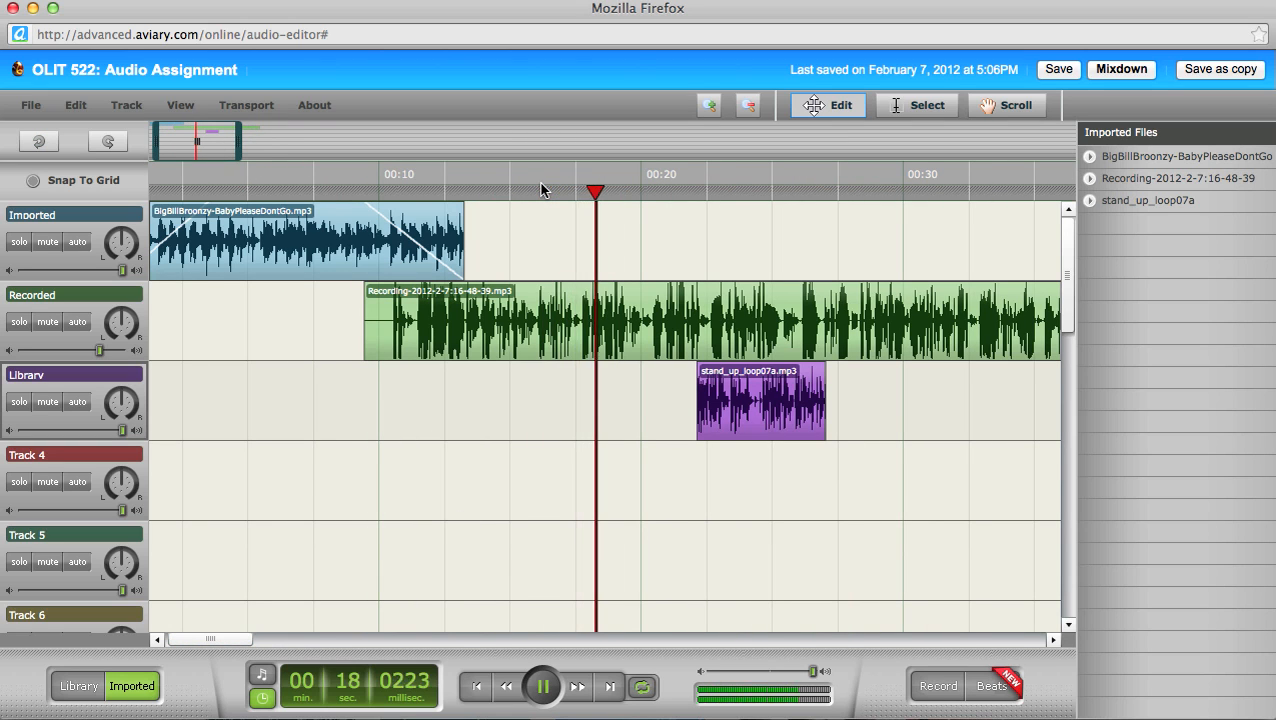
{"action": "key", "text": "space"}
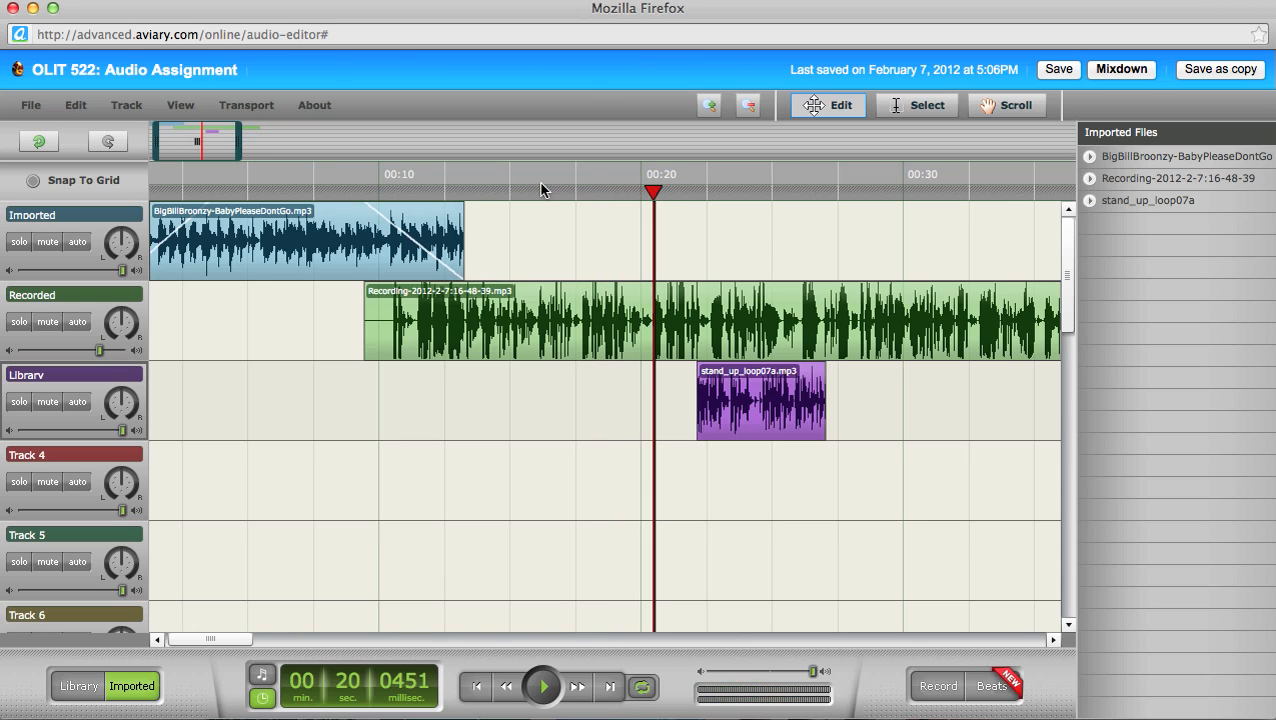
Step: Set the playhead to 00:19 and move the stand_up_loop07a clip to start there
{"action": "left_click_drag", "start_coordinate": [653, 191], "coordinate": [641, 191]}
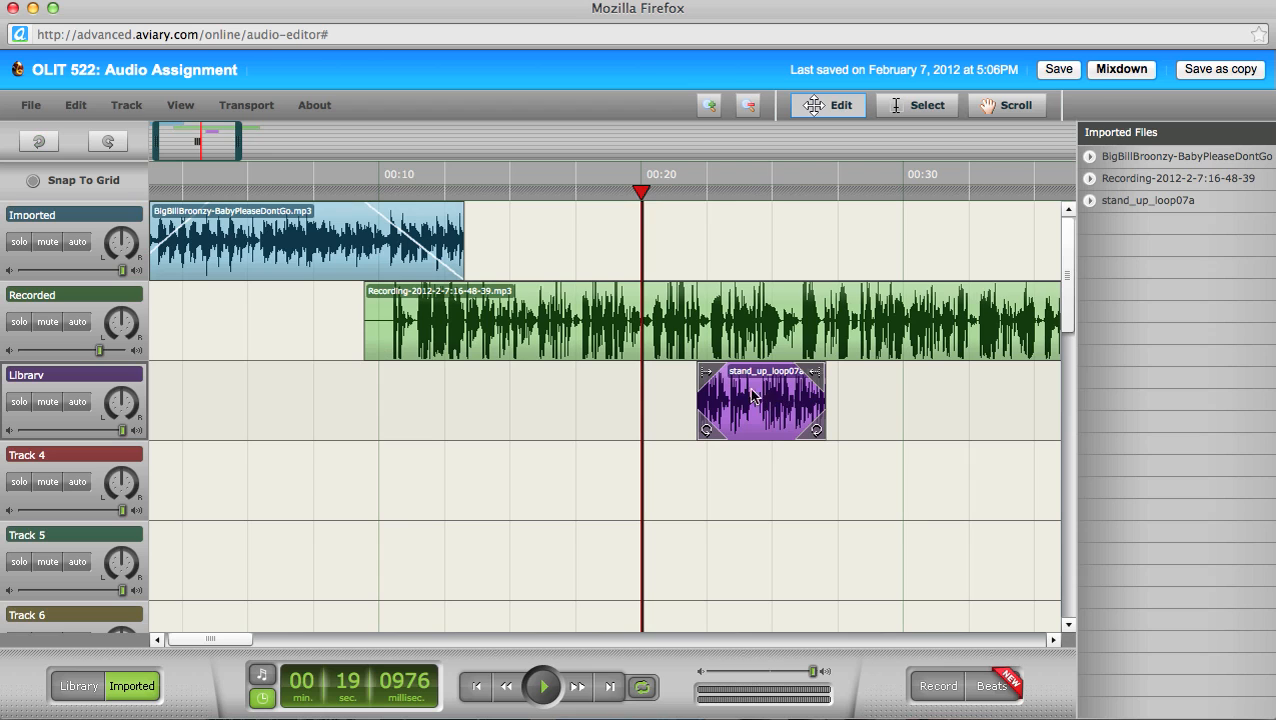
{"action": "left_click_drag", "start_coordinate": [773, 398], "coordinate": [717, 398]}
{"action": "left_click", "coordinate": [543, 562]}
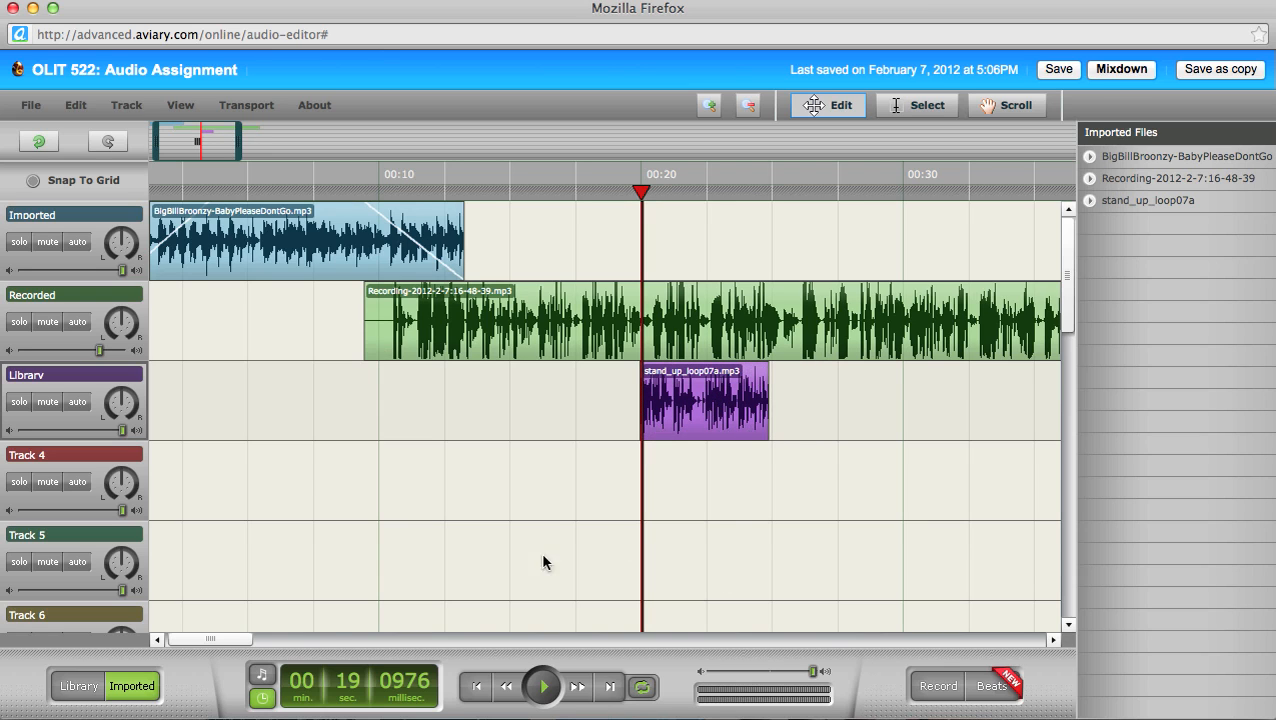
{"action": "left_click_drag", "start_coordinate": [237, 643], "coordinate": [263, 630]}
{"action": "mouse_move", "coordinate": [447, 399]}
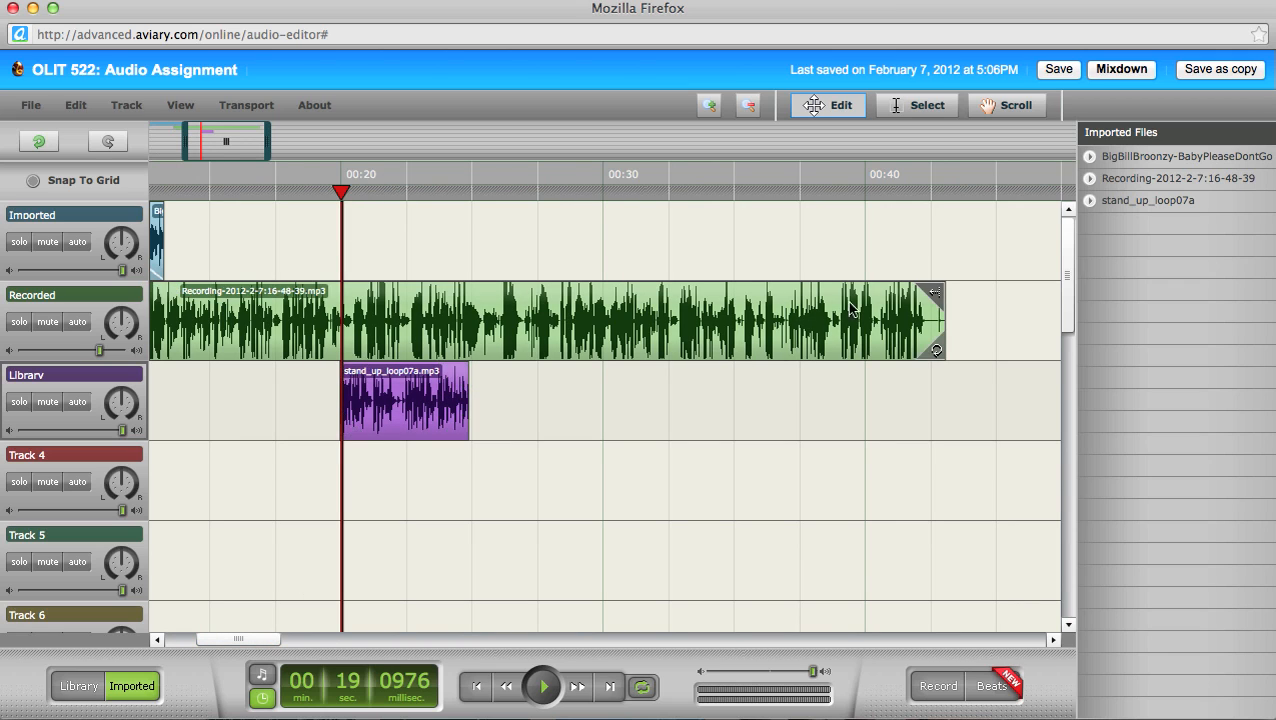
Step: Trim the Recording clip's end slightly and loop stand_up_loop07a until about 00:39
{"action": "mouse_move", "coordinate": [935, 293]}
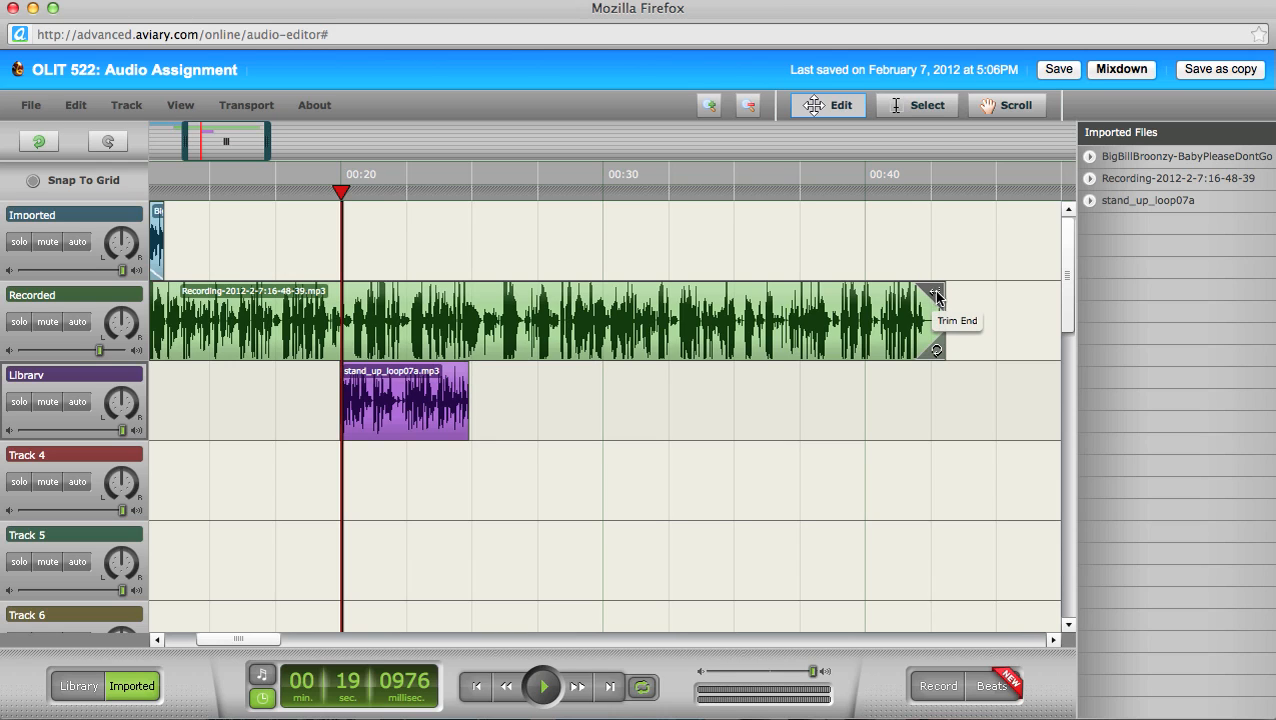
{"action": "mouse_move", "coordinate": [937, 293]}
{"action": "left_mouse_down"}
{"action": "mouse_move", "coordinate": [787, 294]}
{"action": "mouse_move", "coordinate": [1022, 288]}
{"action": "mouse_move", "coordinate": [941, 290]}
{"action": "left_mouse_up"}
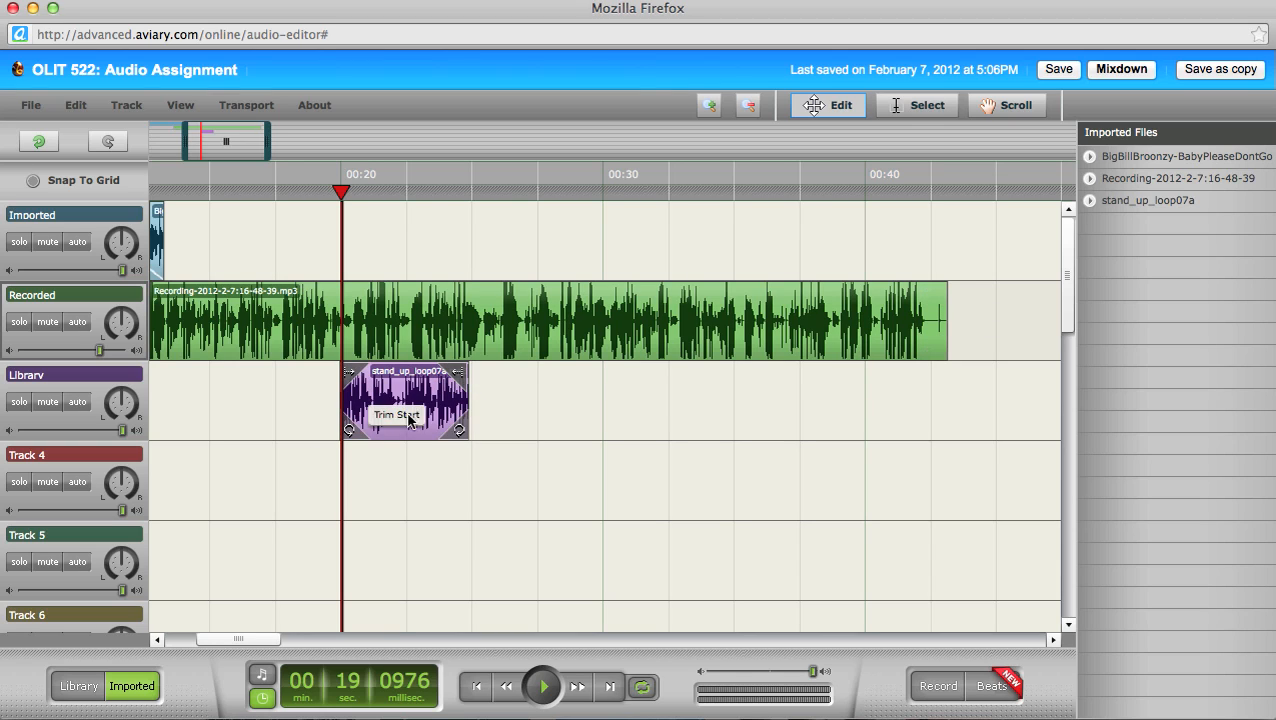
{"action": "left_click_drag", "start_coordinate": [458, 372], "coordinate": [739, 378]}
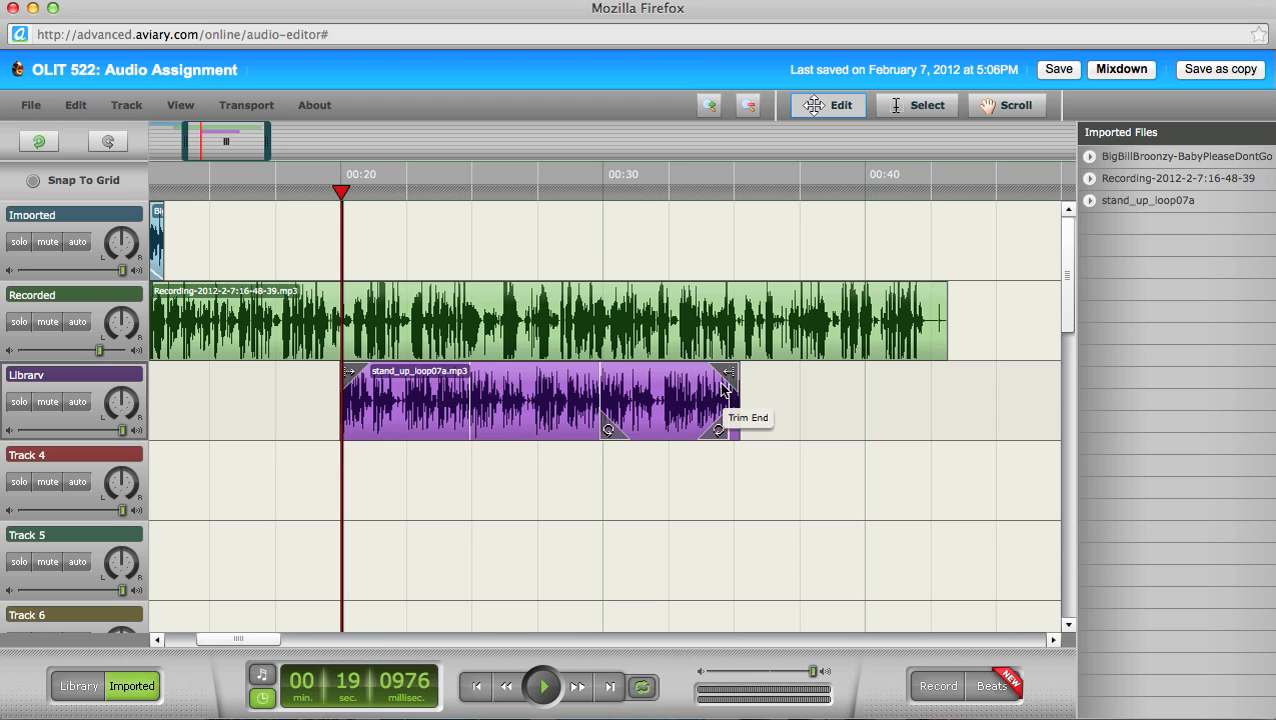
{"action": "left_click_drag", "start_coordinate": [733, 374], "coordinate": [852, 374]}
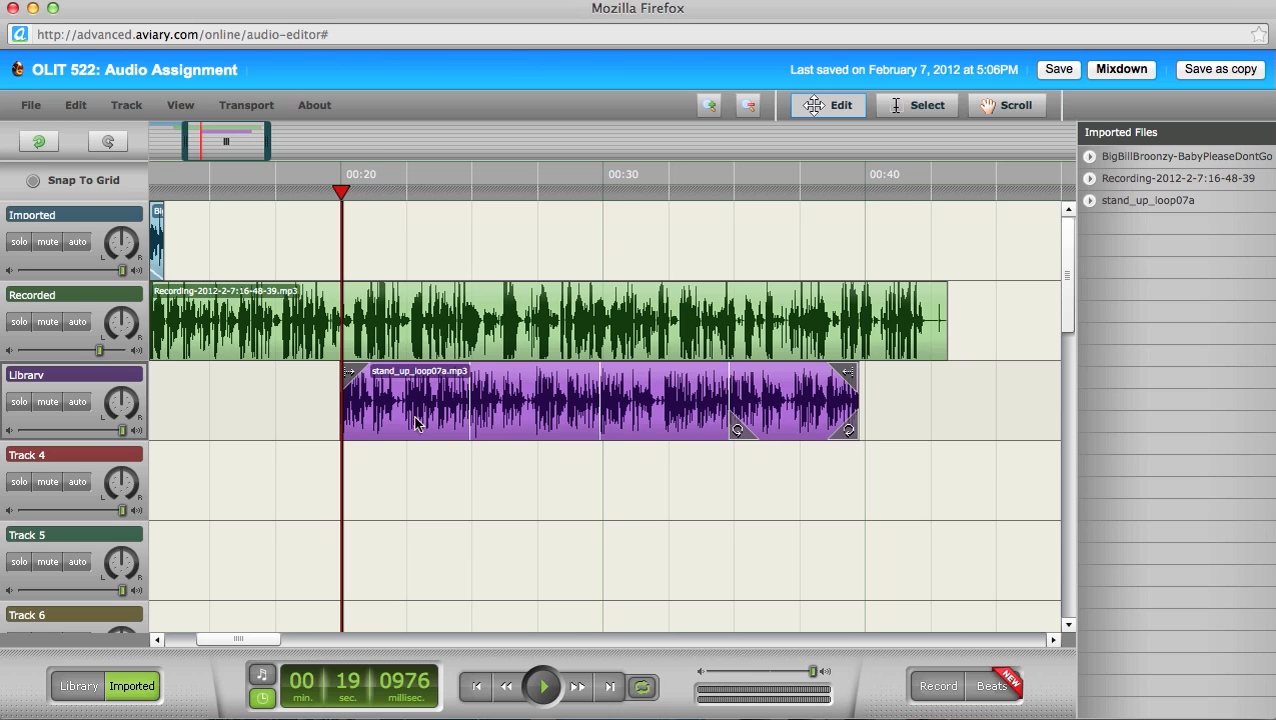
Step: Play the mix from 00:19 to hear the loop under the recording
{"action": "left_click", "coordinate": [318, 188]}
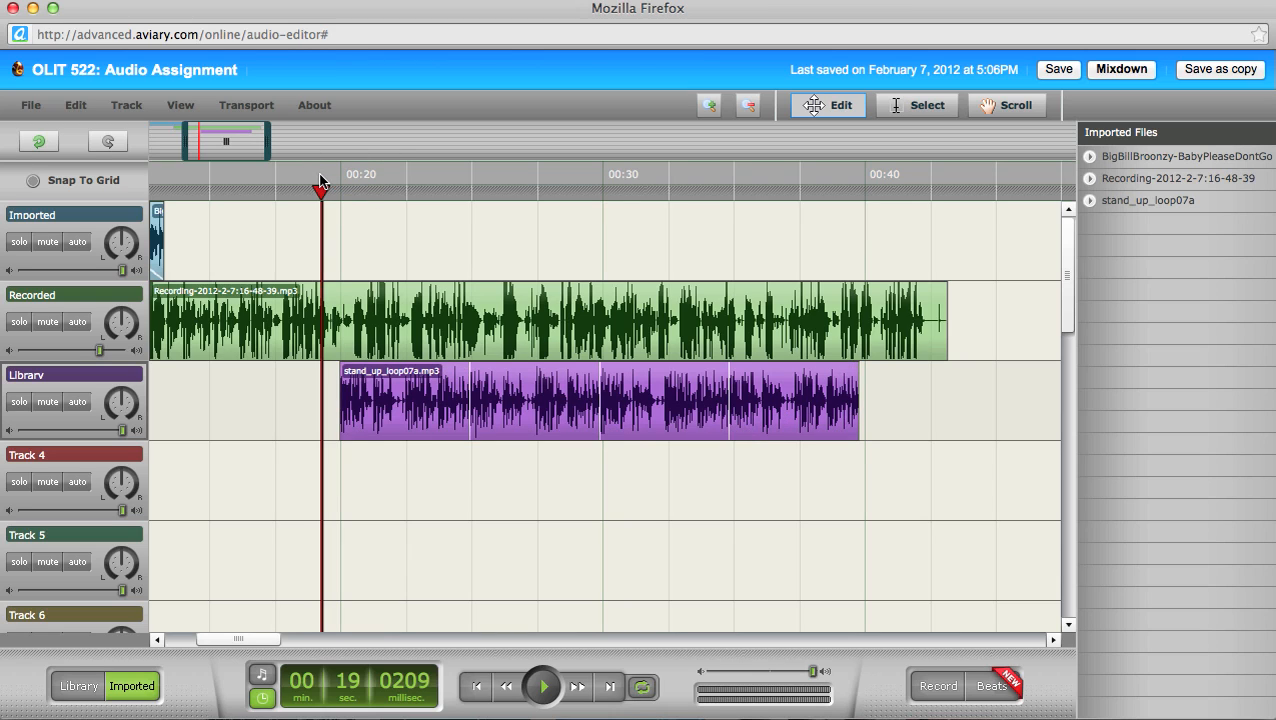
{"action": "key", "text": "space"}
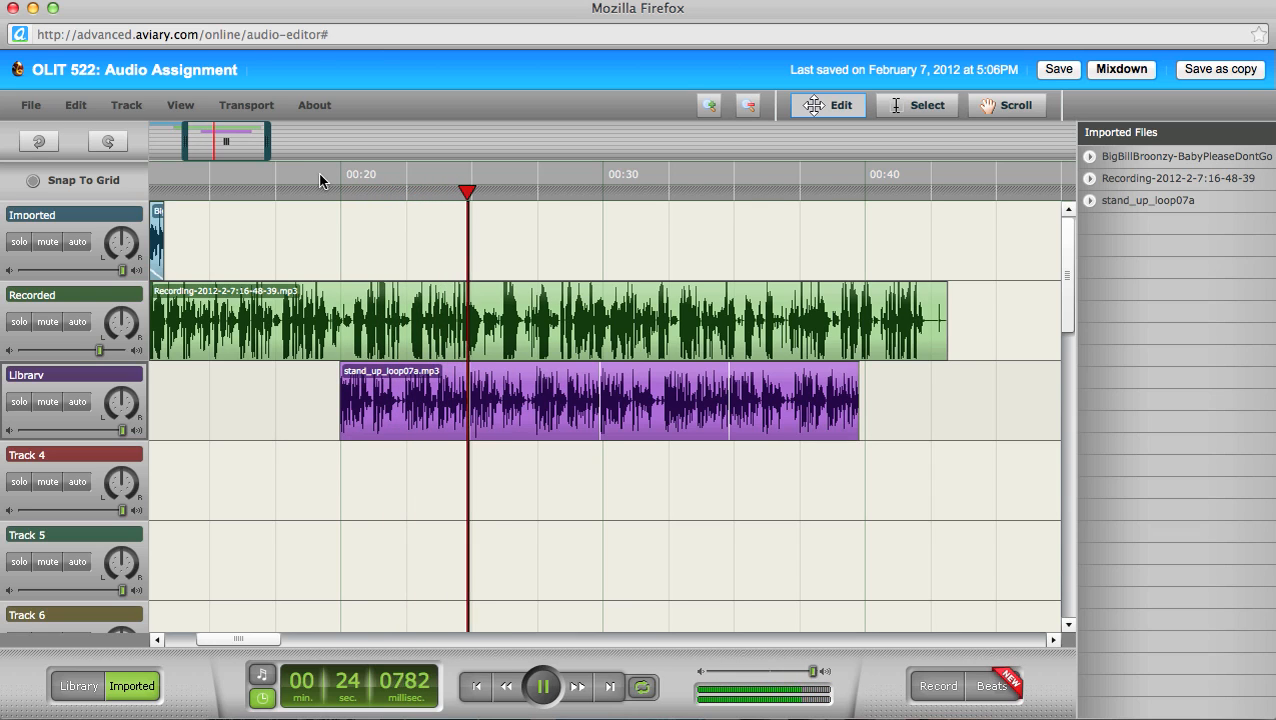
{"action": "key", "text": "space"}
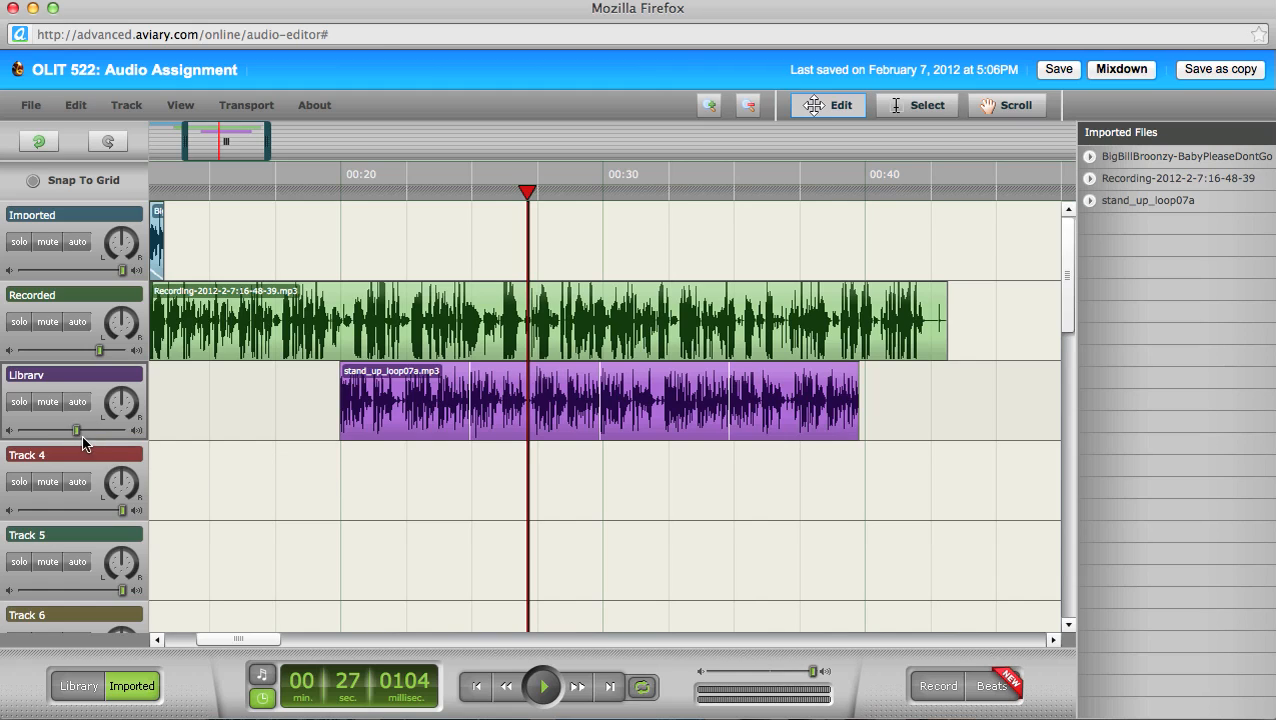
Step: Replay from 00:19 to about 00:28, then turn the Library track's volume down
{"action": "left_click", "coordinate": [320, 189]}
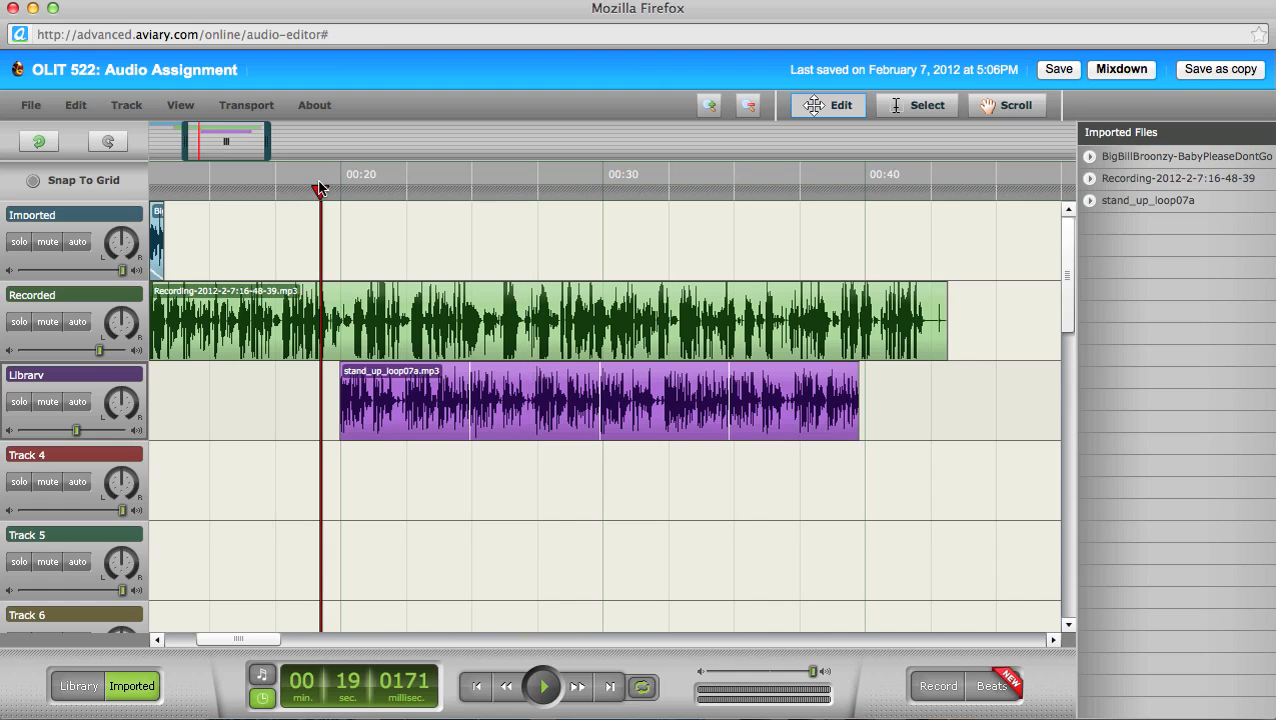
{"action": "key", "text": "space"}
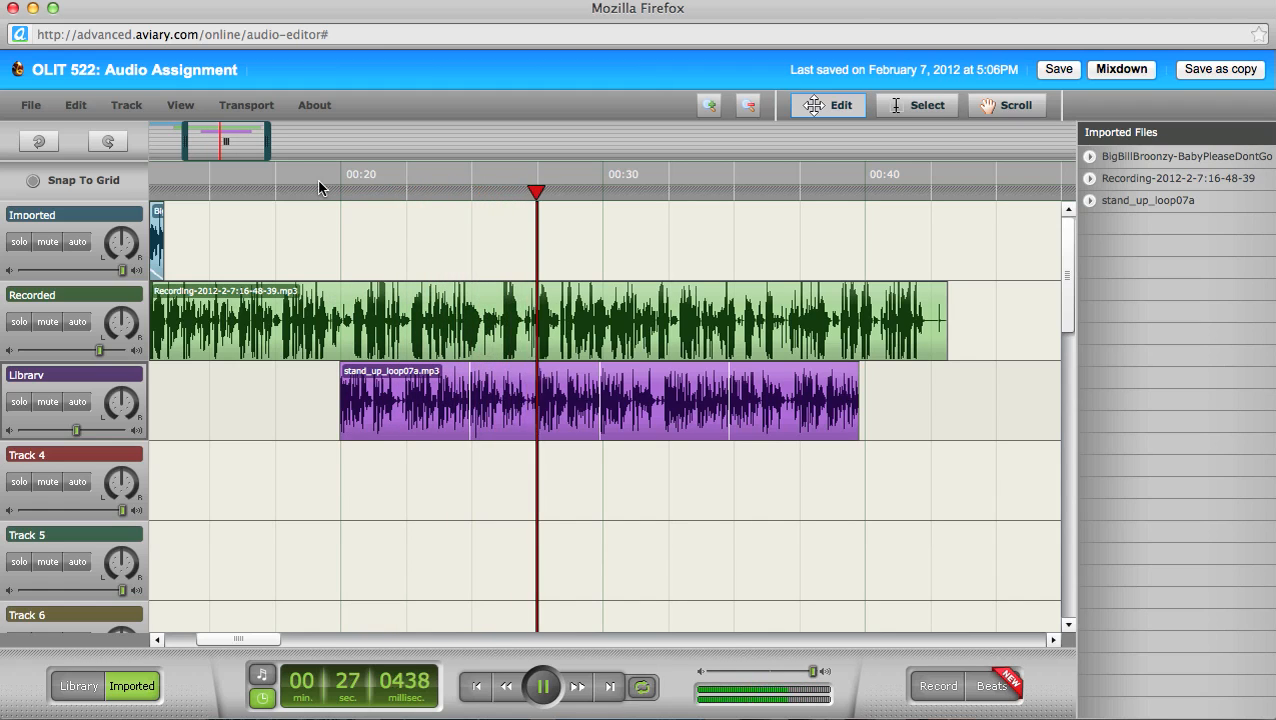
{"action": "key", "text": "space"}
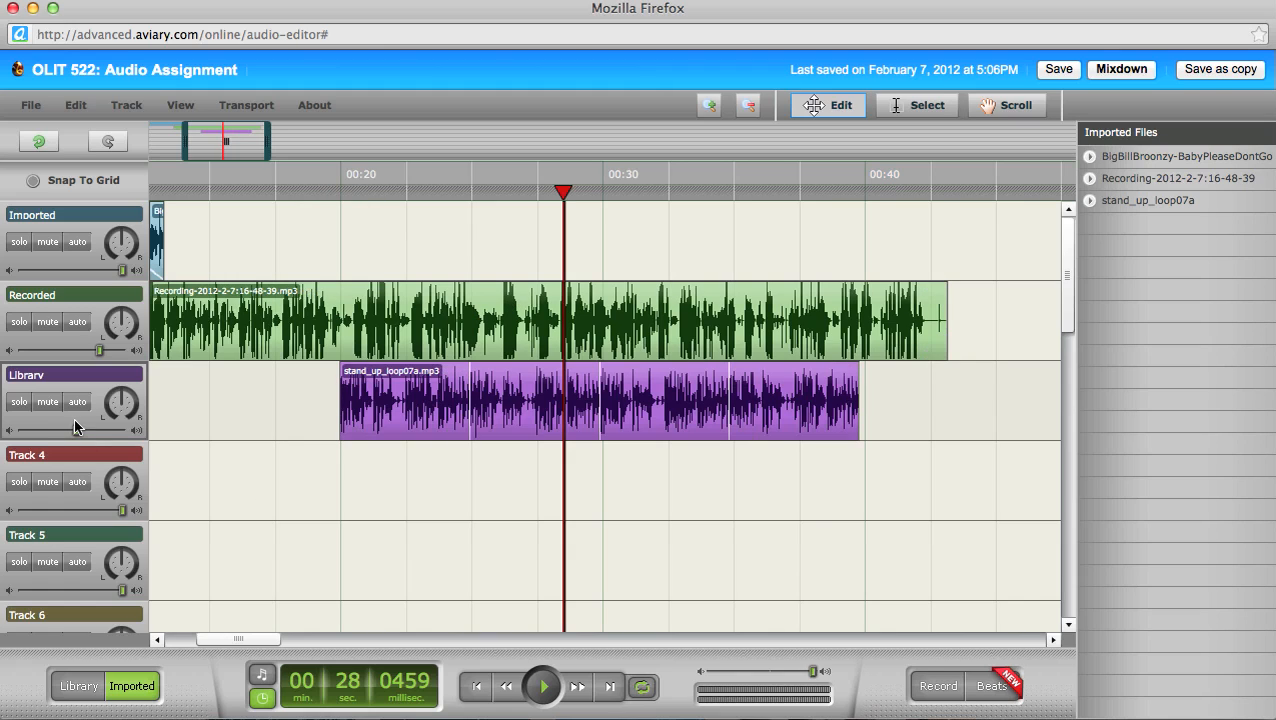
{"action": "left_click_drag", "start_coordinate": [73, 432], "coordinate": [66, 432]}
Step: Drag BigBillBroonzy-BabyPleaseDontGo.mp3 from Imported Files onto the Imported track at about 00:49
{"action": "left_click_drag", "start_coordinate": [254, 643], "coordinate": [264, 641]}
{"action": "left_click_drag", "start_coordinate": [278, 640], "coordinate": [295, 640]}
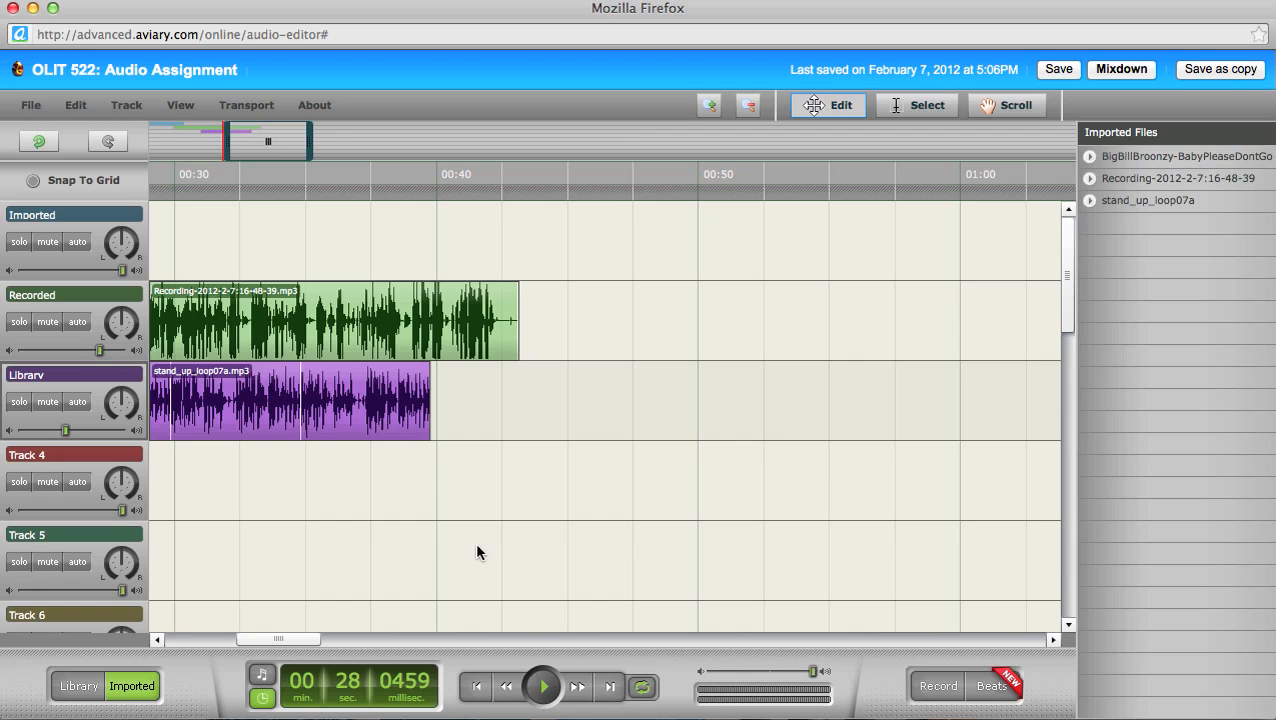
{"action": "left_click_drag", "start_coordinate": [296, 645], "coordinate": [325, 640]}
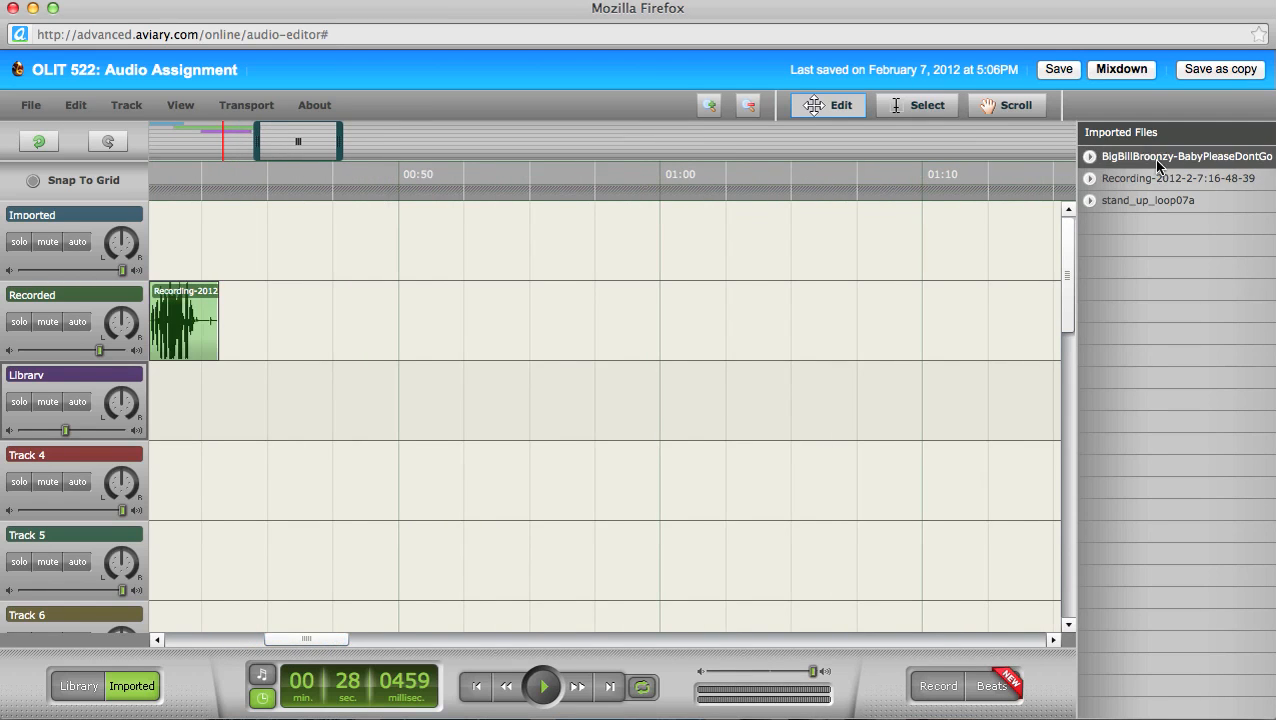
{"action": "left_click_drag", "start_coordinate": [1152, 157], "coordinate": [412, 259]}
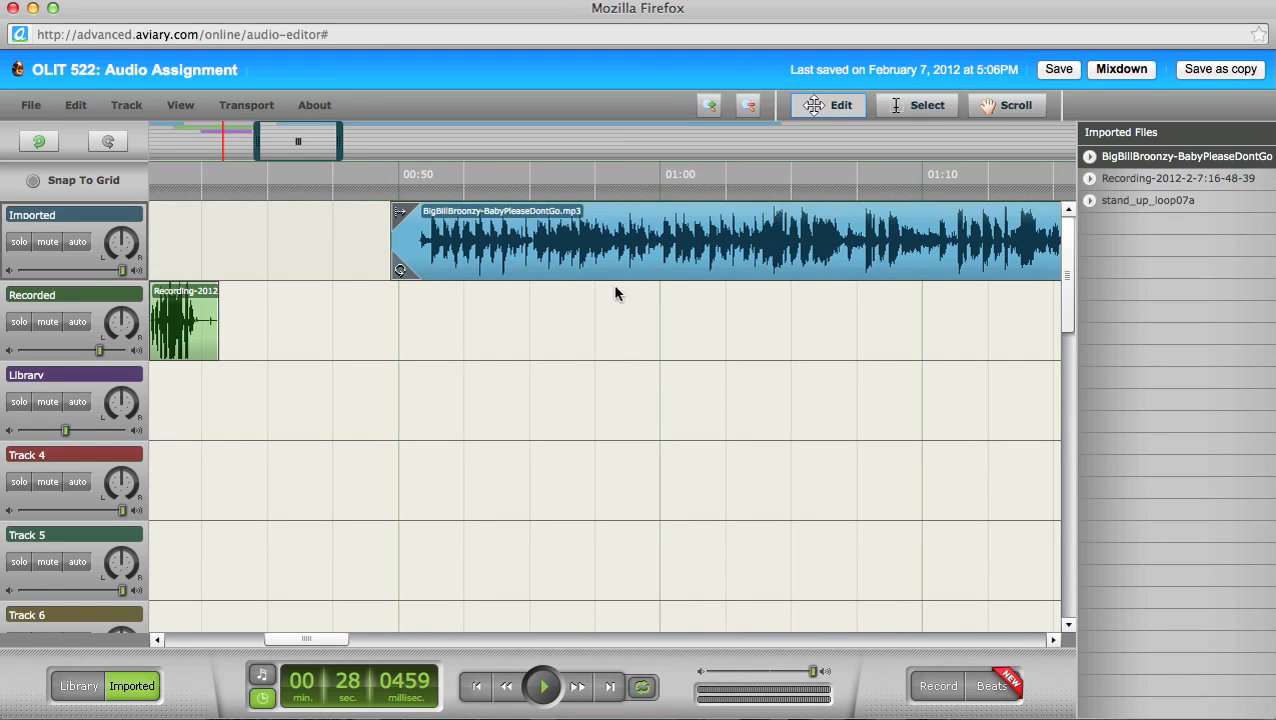
{"action": "left_click", "coordinate": [914, 106]}
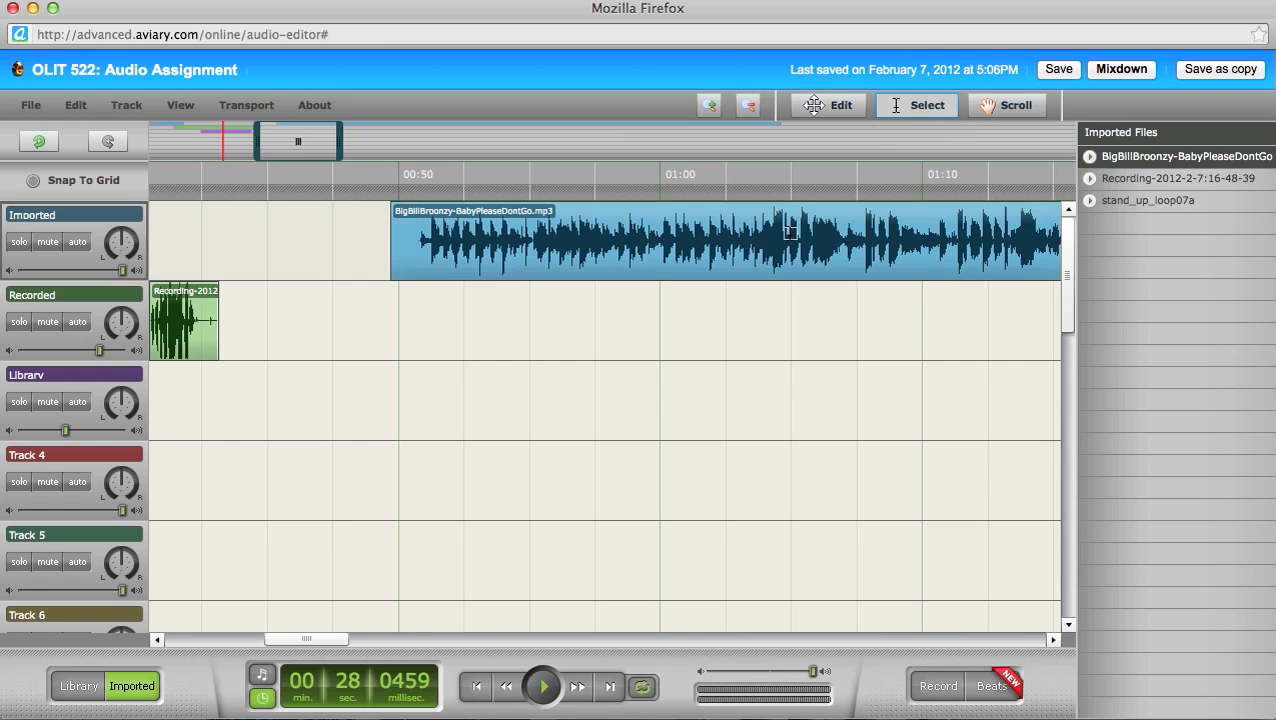
Step: Split the BigBillBroonzy clip at a marked middle range, then delete and undo deleting the third piece
{"action": "left_click_drag", "start_coordinate": [790, 233], "coordinate": [593, 235]}
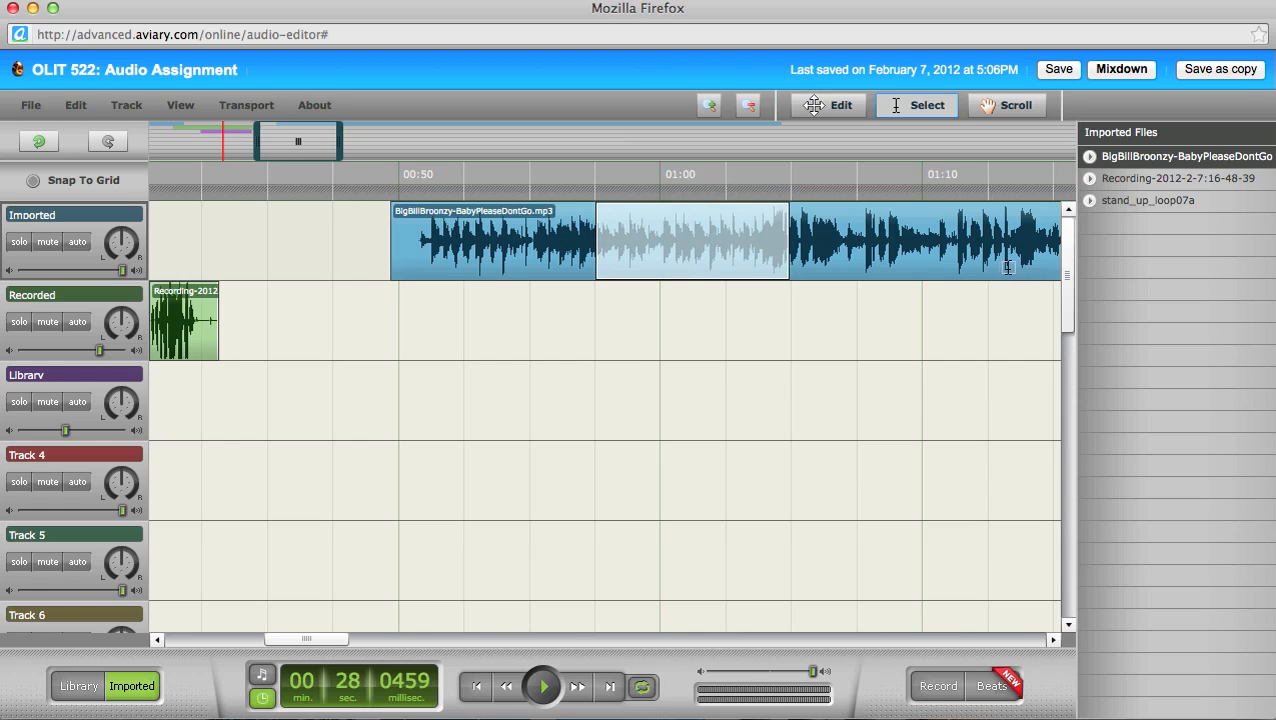
{"action": "left_click", "coordinate": [86, 106]}
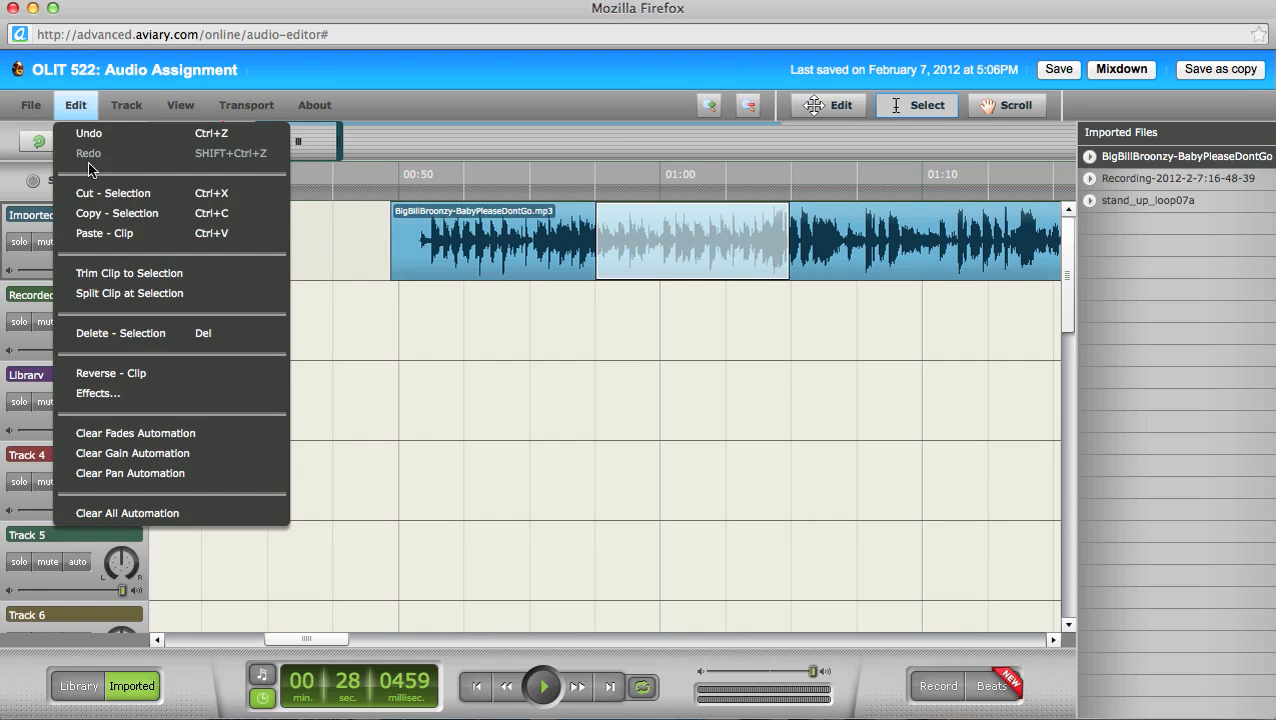
{"action": "left_click", "coordinate": [131, 294]}
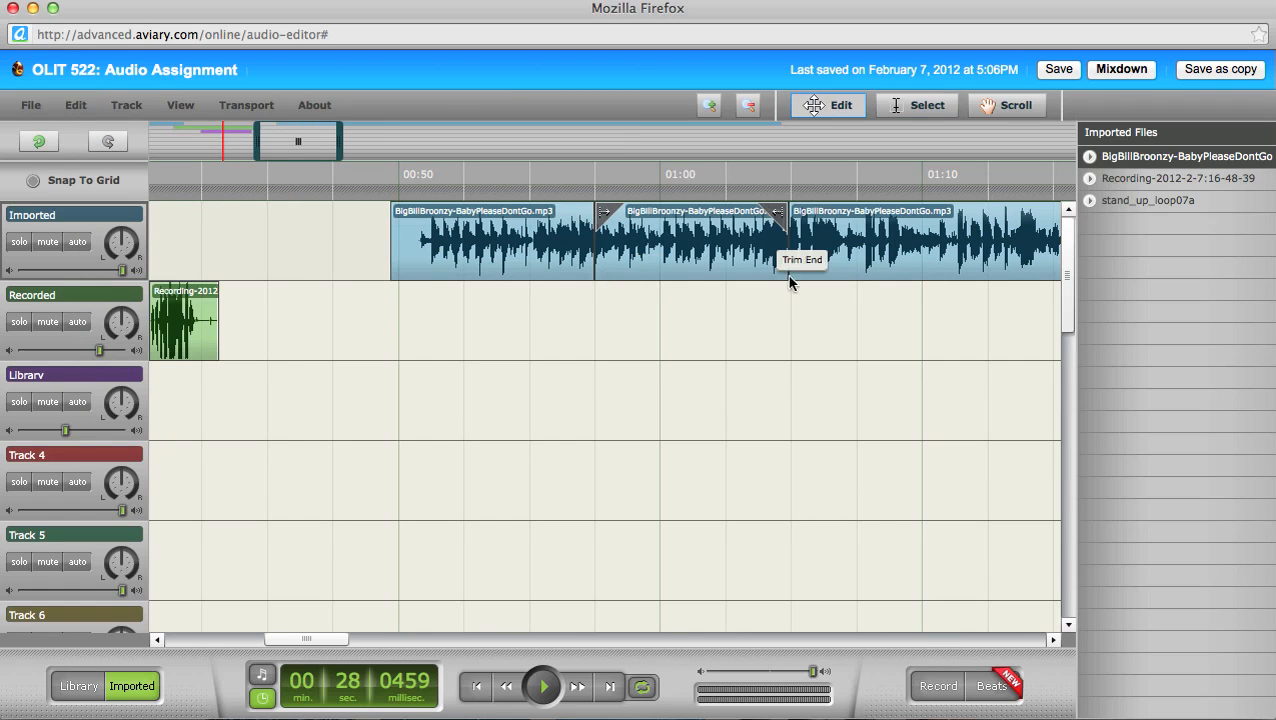
{"action": "left_click", "coordinate": [887, 233]}
{"action": "key", "text": "Delete"}
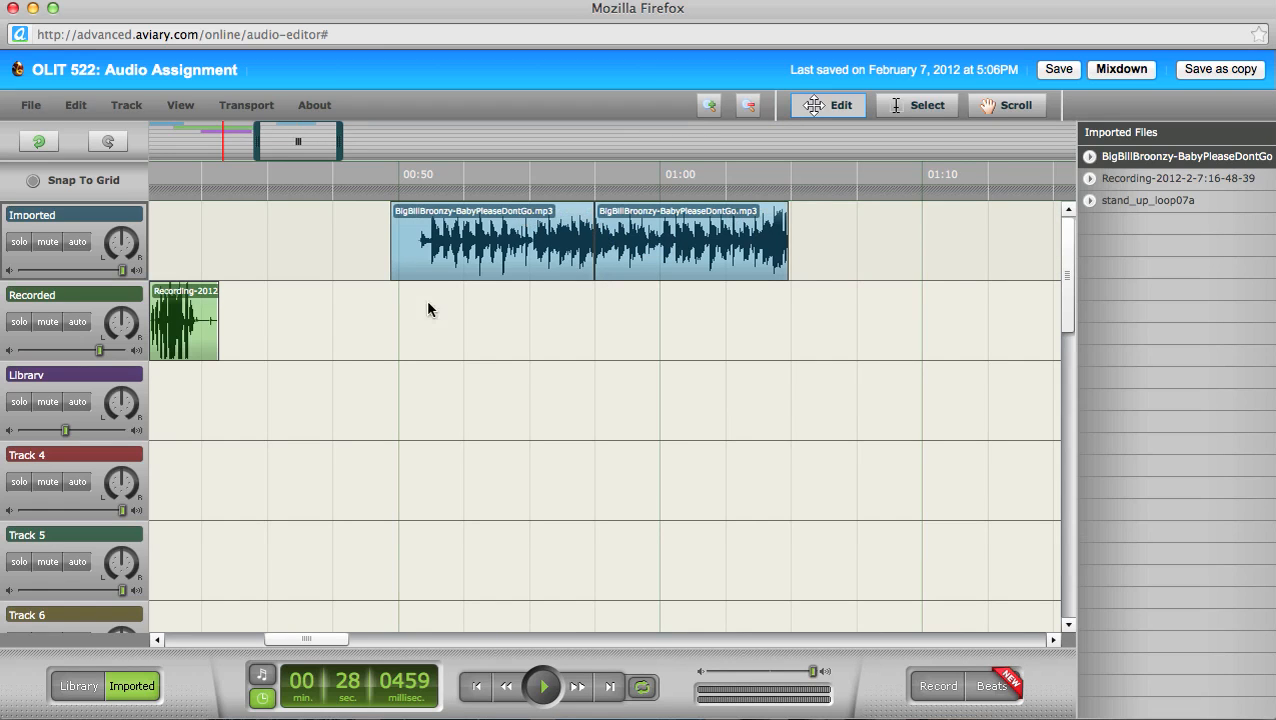
{"action": "left_click", "coordinate": [66, 102]}
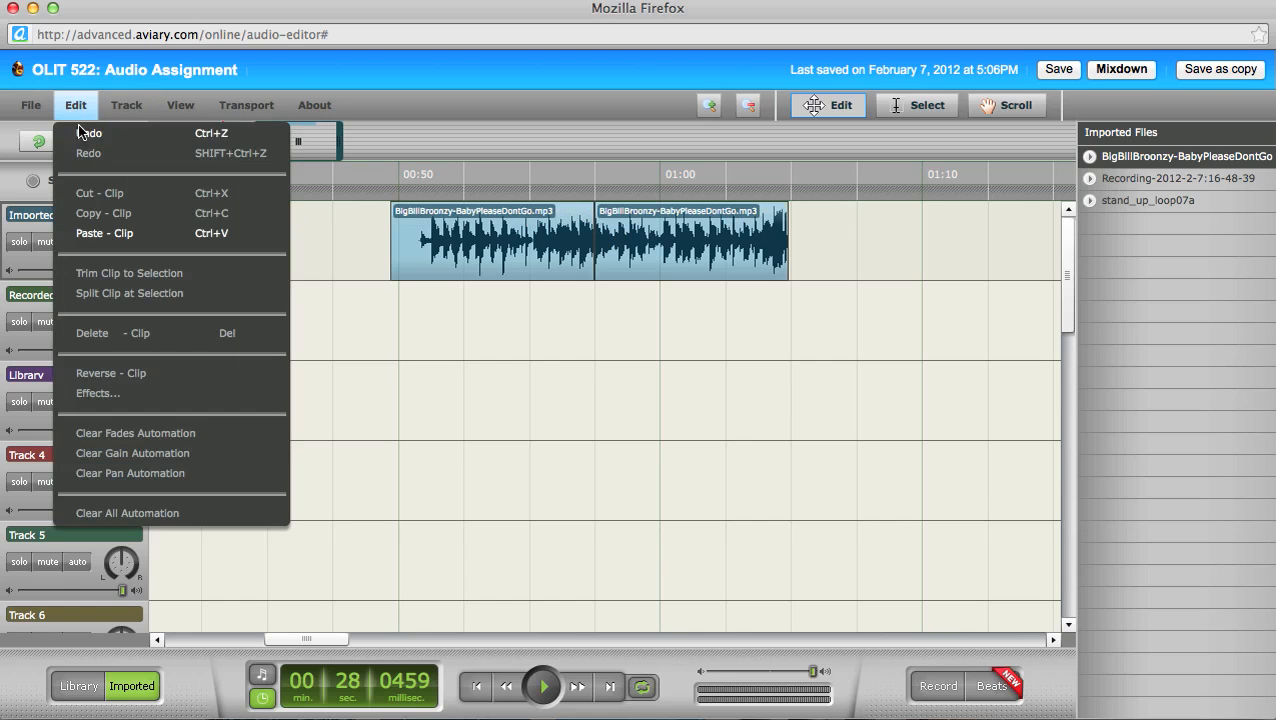
{"action": "left_click", "coordinate": [85, 131]}
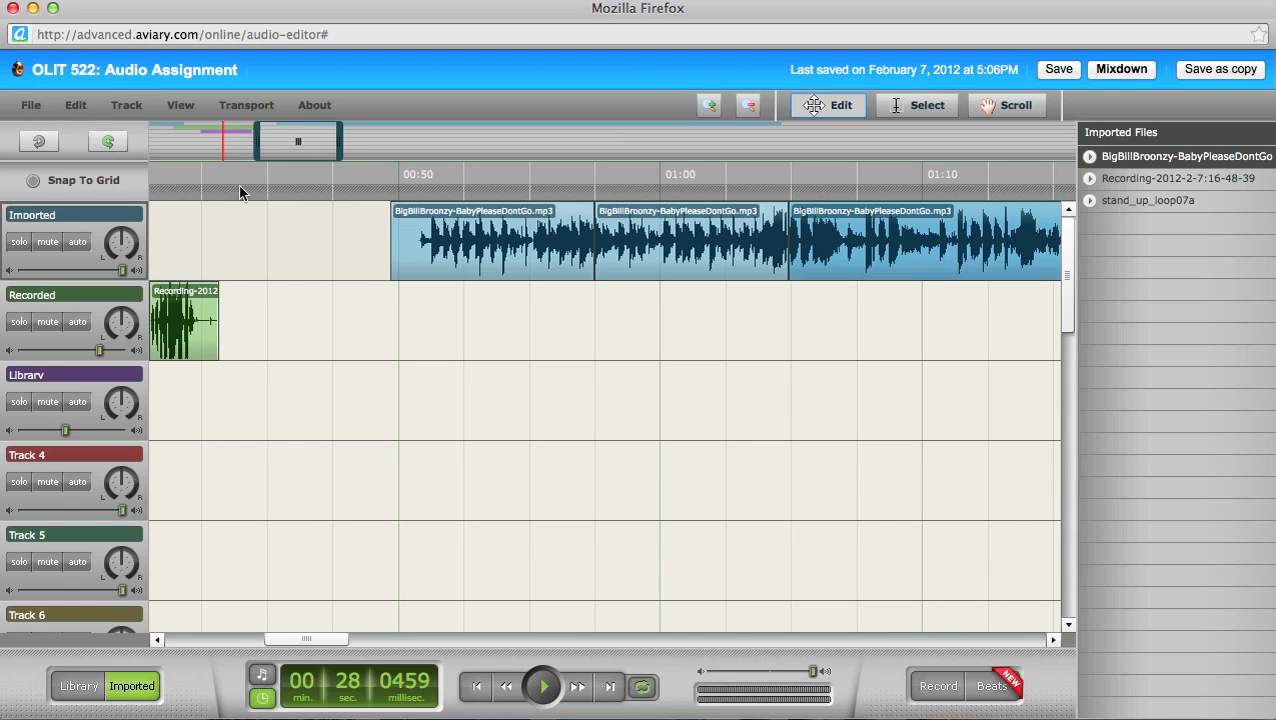
Step: Delete all three BigBillBroonzy pieces from the Imported track
{"action": "left_click", "coordinate": [77, 110]}
{"action": "left_click", "coordinate": [455, 284]}
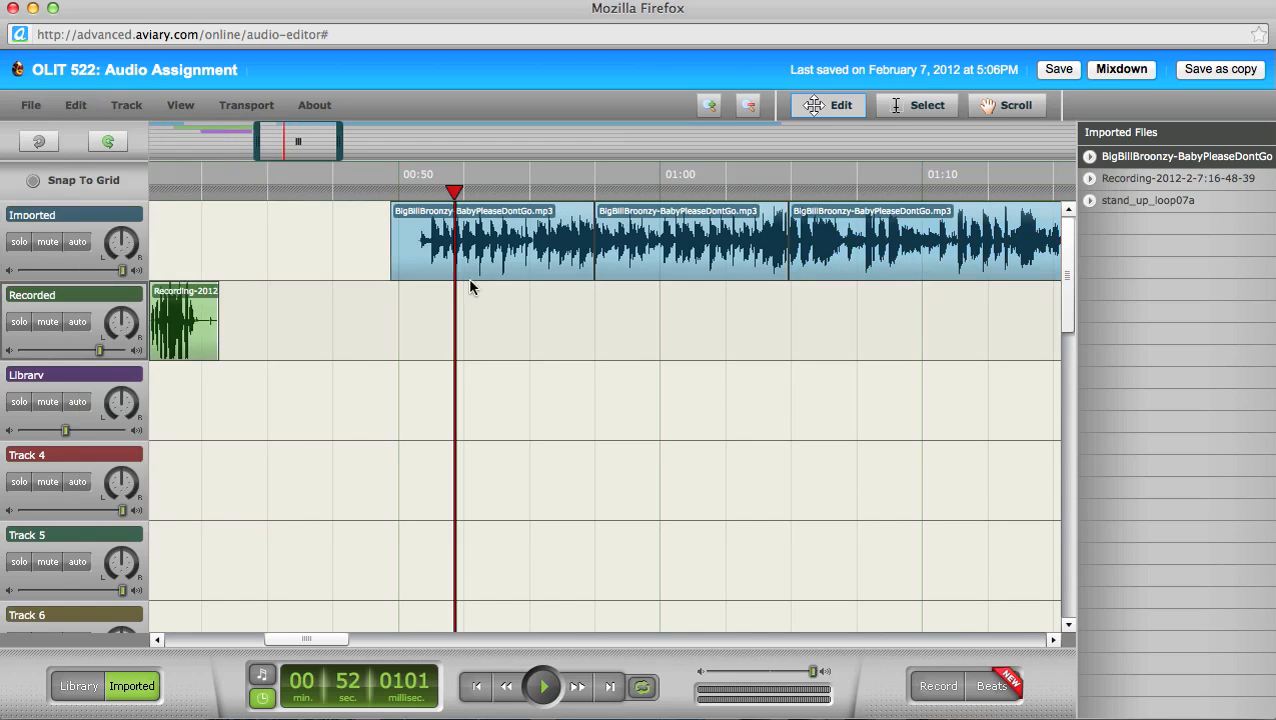
{"action": "left_click", "coordinate": [530, 243]}
{"action": "key", "text": "Delete"}
{"action": "left_click", "coordinate": [724, 232]}
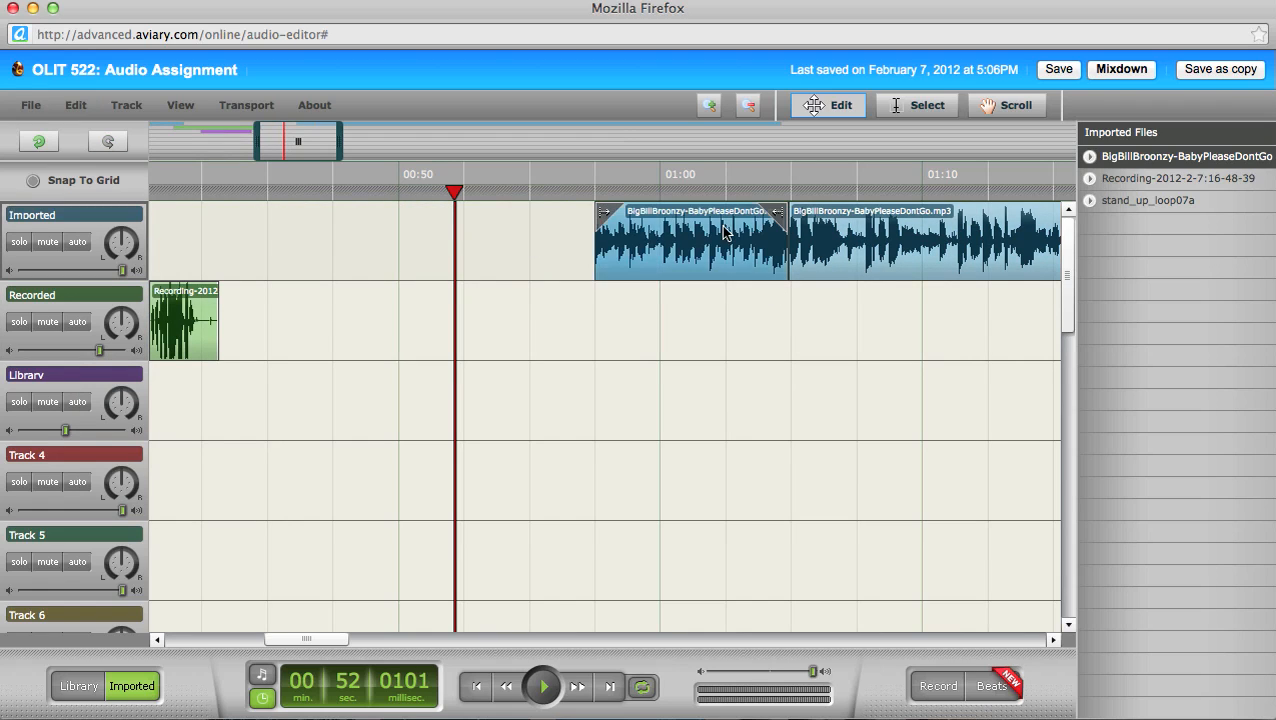
{"action": "key", "text": "Delete"}
{"action": "left_click", "coordinate": [880, 220]}
{"action": "key", "text": "Delete"}
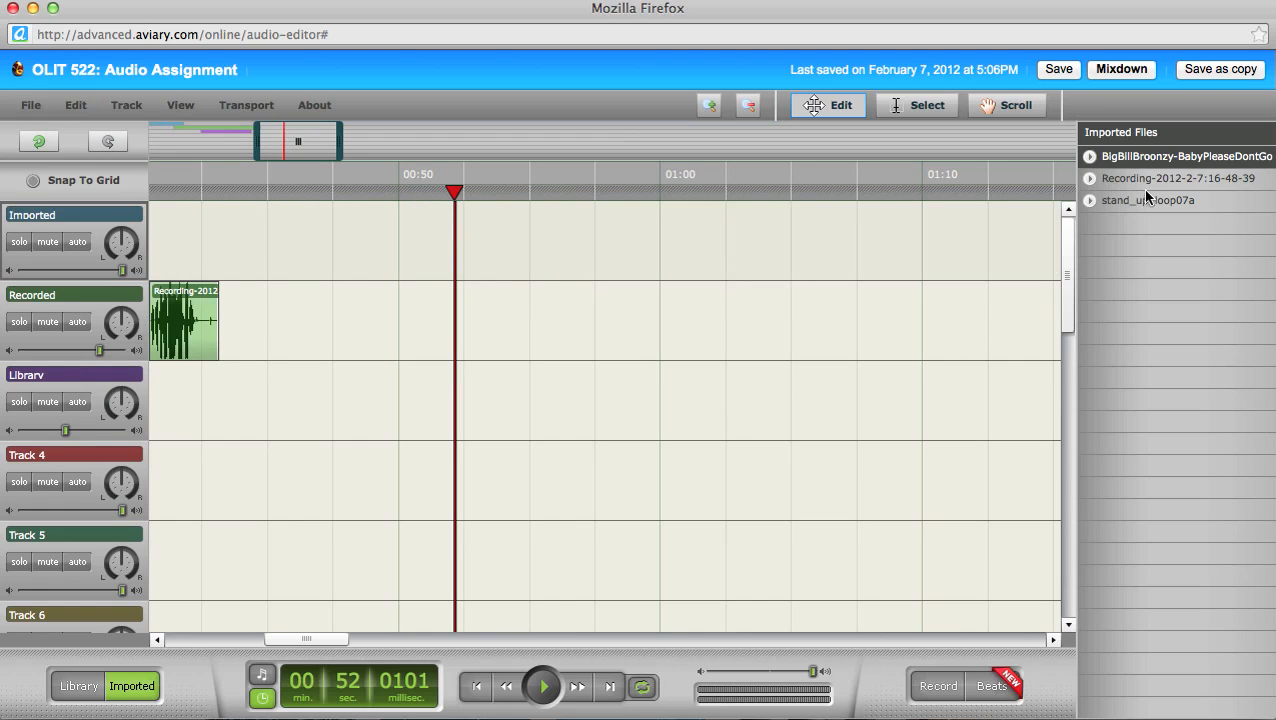
Step: Place BigBillBroonzy on the Imported track and trim it to roughly 00:54–01:04
{"action": "left_click_drag", "start_coordinate": [1152, 160], "coordinate": [380, 248]}
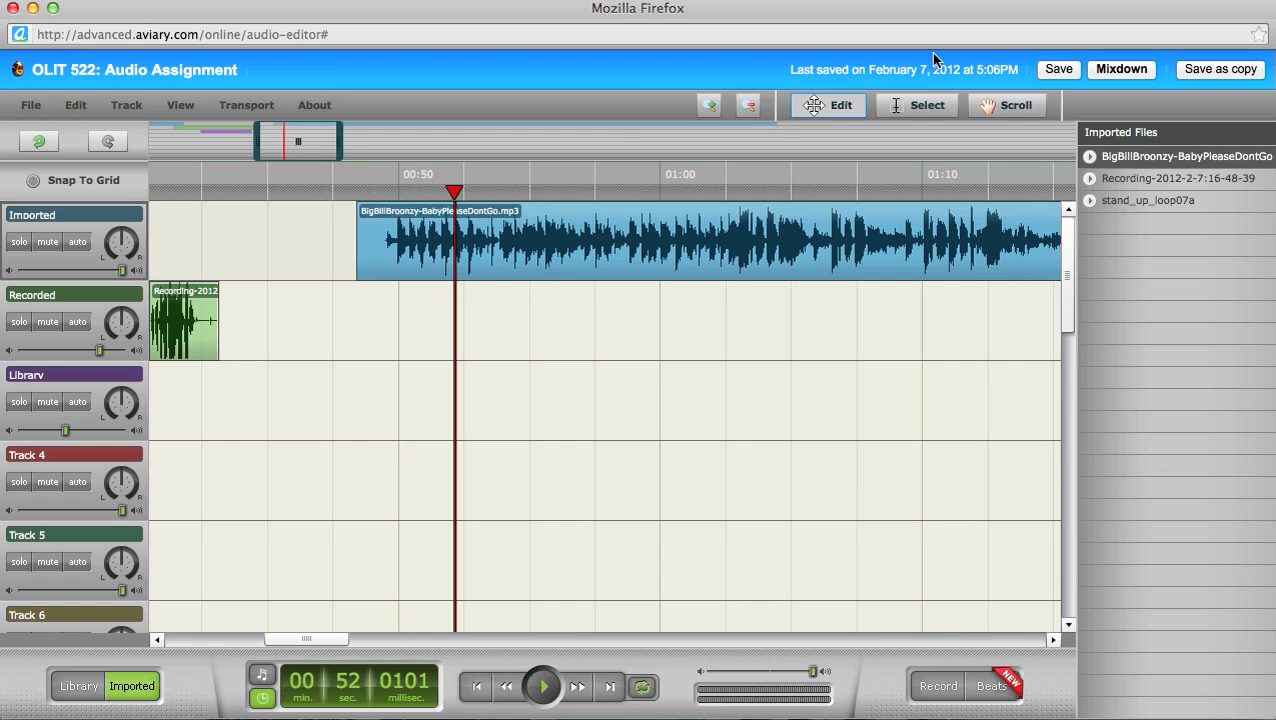
{"action": "left_click", "coordinate": [900, 106]}
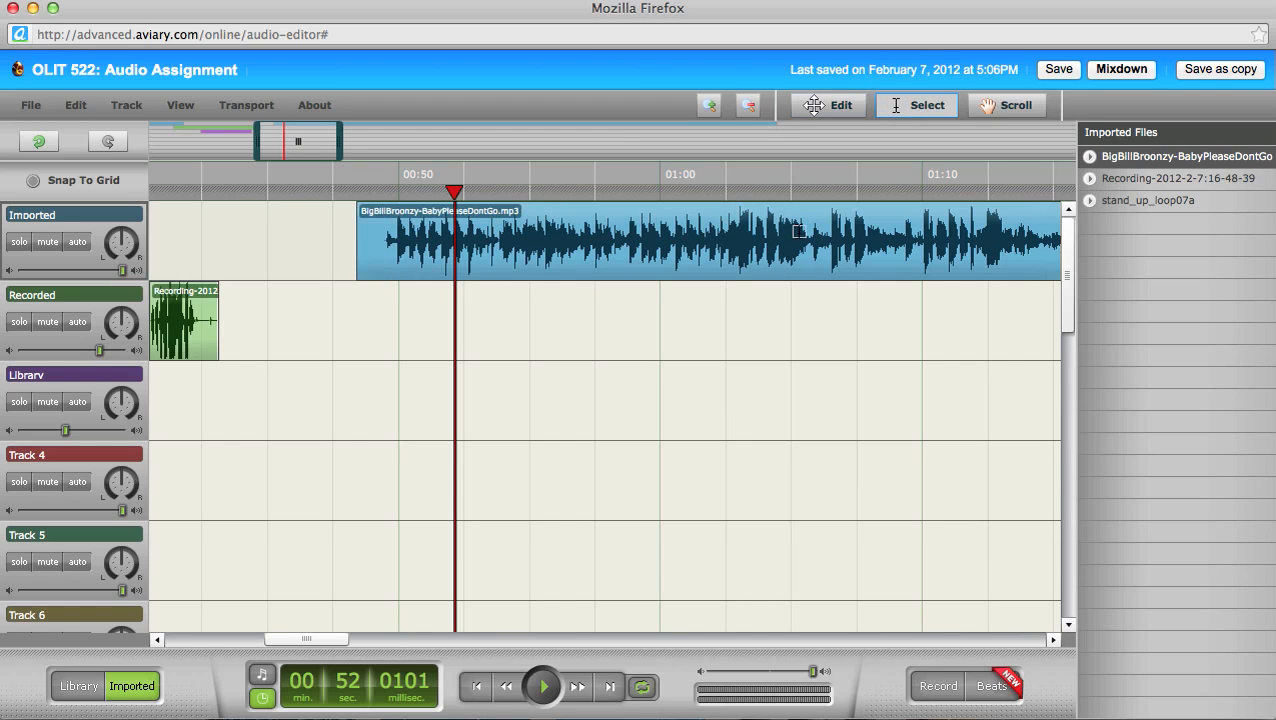
{"action": "left_click_drag", "start_coordinate": [793, 238], "coordinate": [521, 248]}
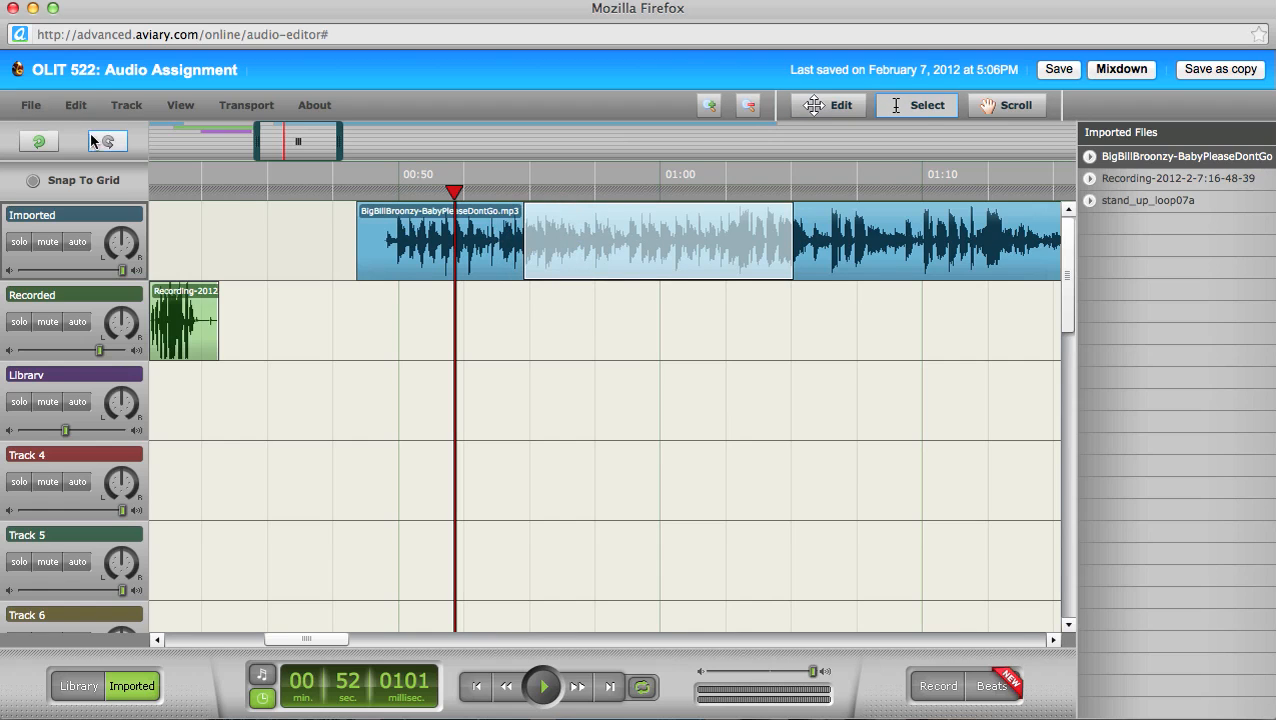
{"action": "left_click", "coordinate": [72, 105]}
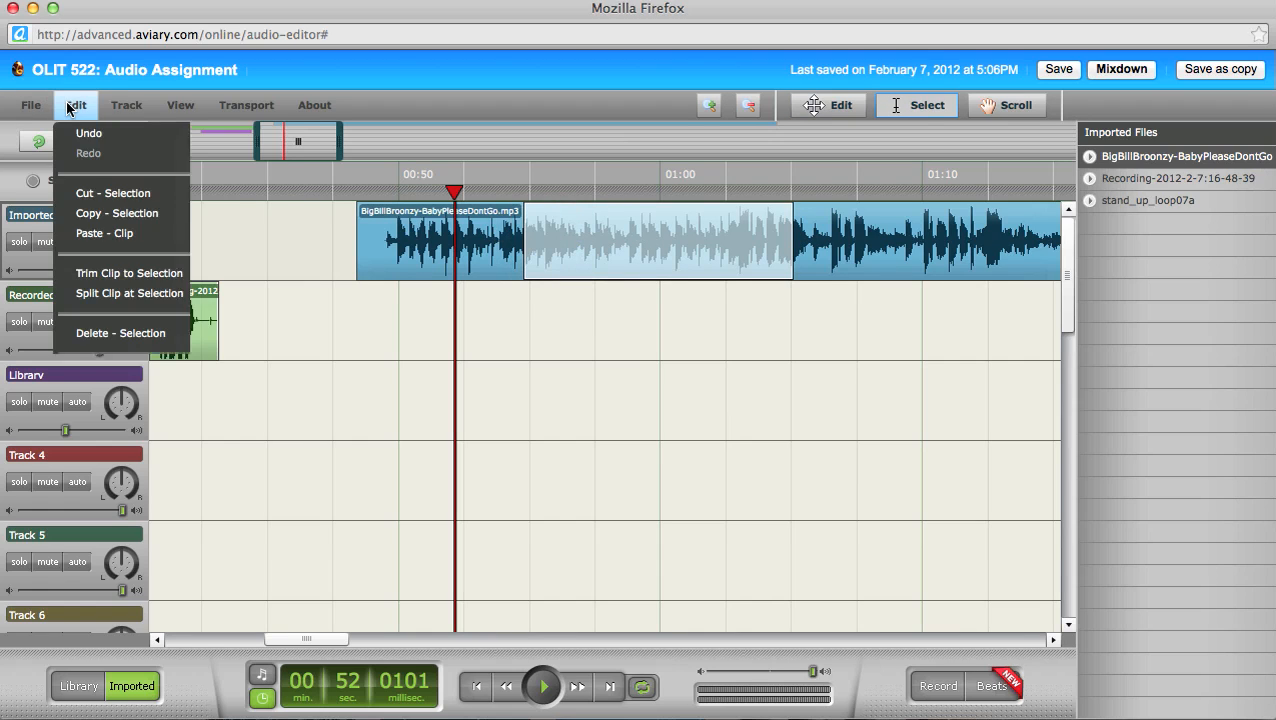
{"action": "left_click", "coordinate": [128, 276]}
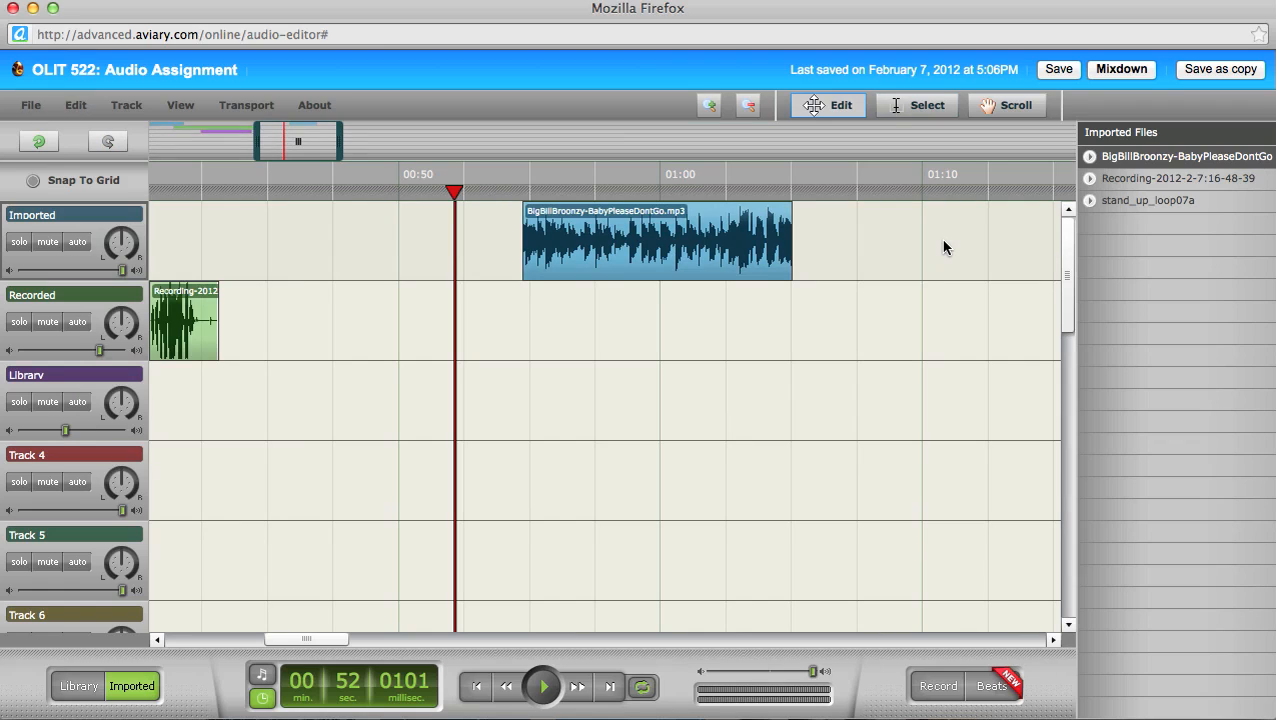
{"action": "left_click", "coordinate": [576, 240]}
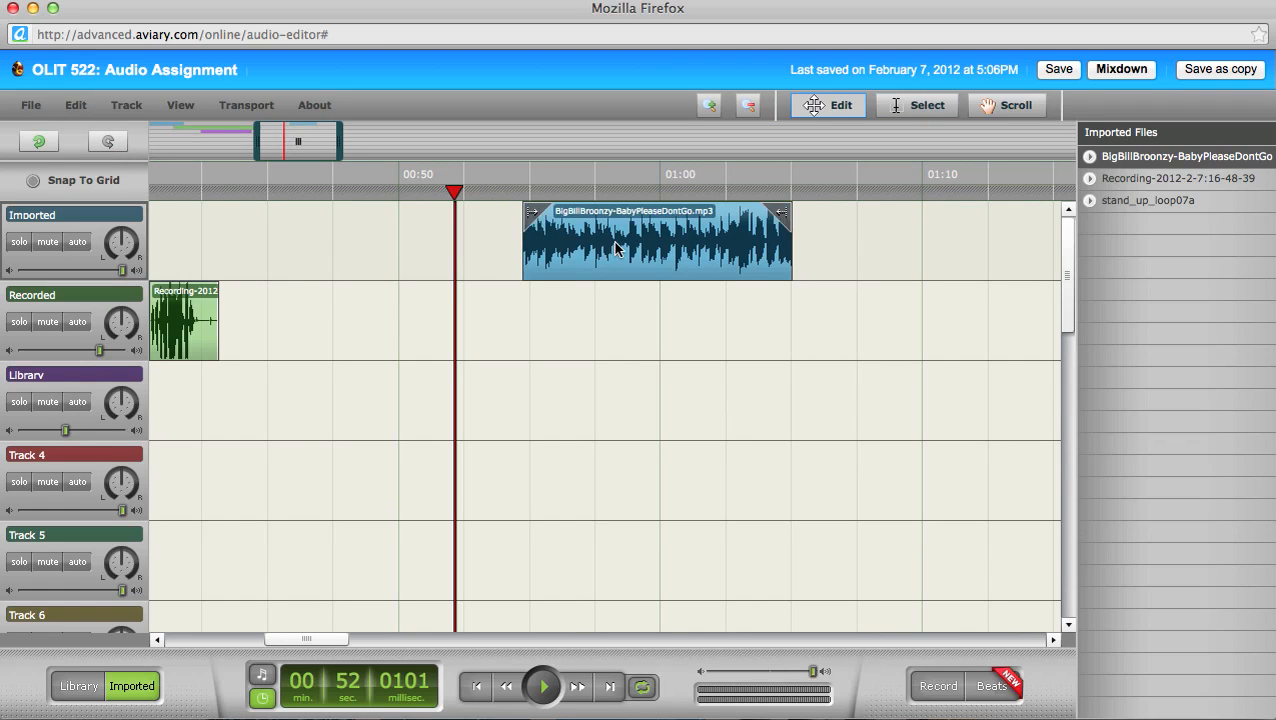
{"action": "key", "text": "Delete"}
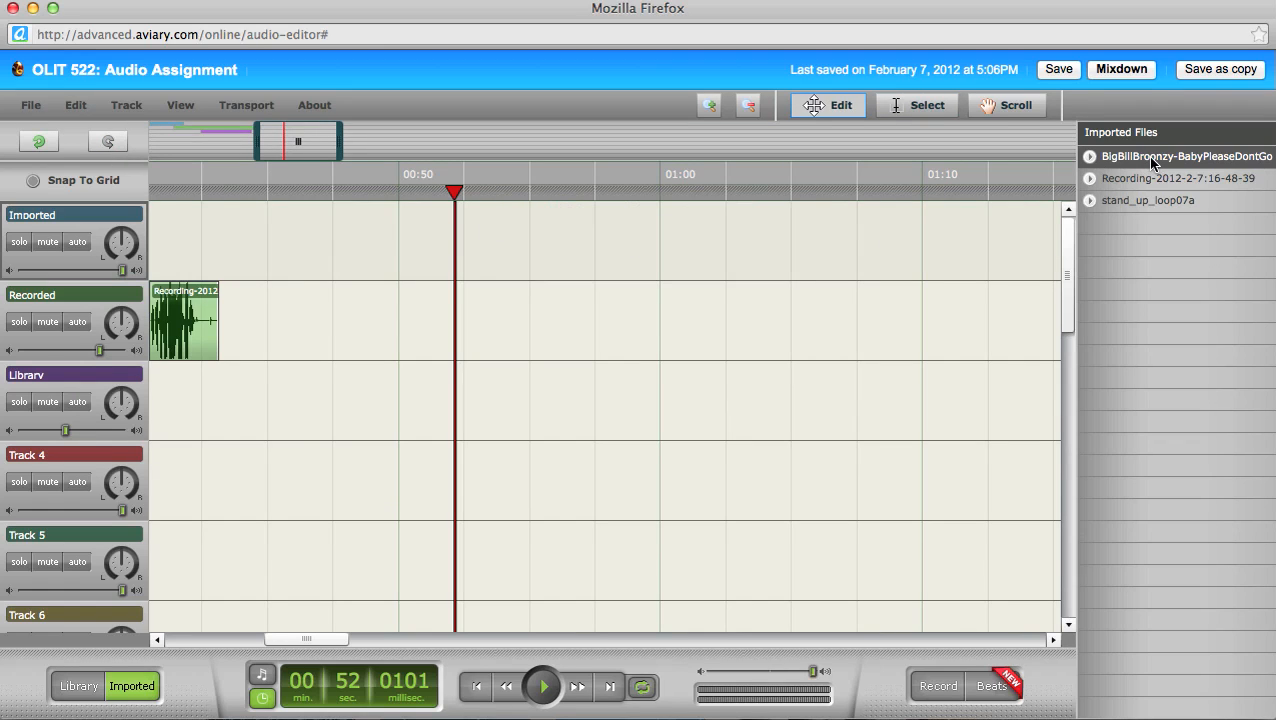
{"action": "left_click", "coordinate": [76, 105]}
{"action": "left_click", "coordinate": [90, 133]}
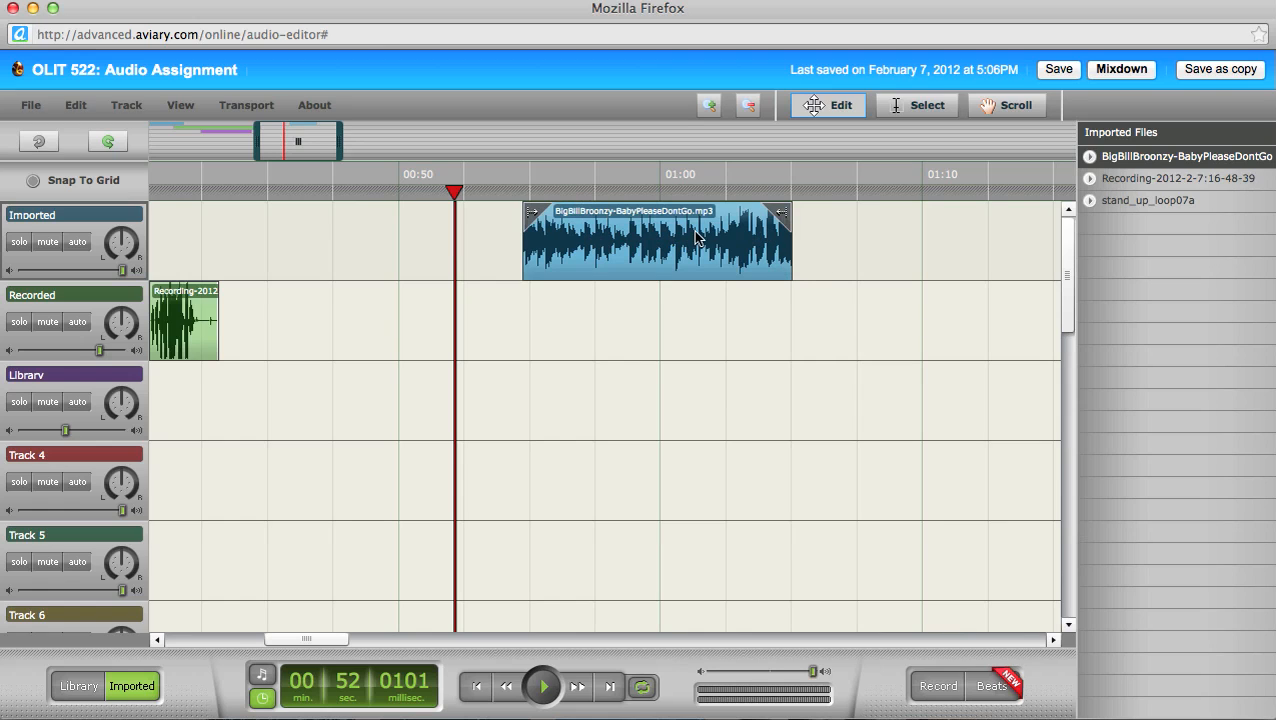
Step: Drag the Broonzy clip's trim handles so it runs about 00:50 to 01:06, playhead near 01:02
{"action": "left_click_drag", "start_coordinate": [781, 217], "coordinate": [1030, 213]}
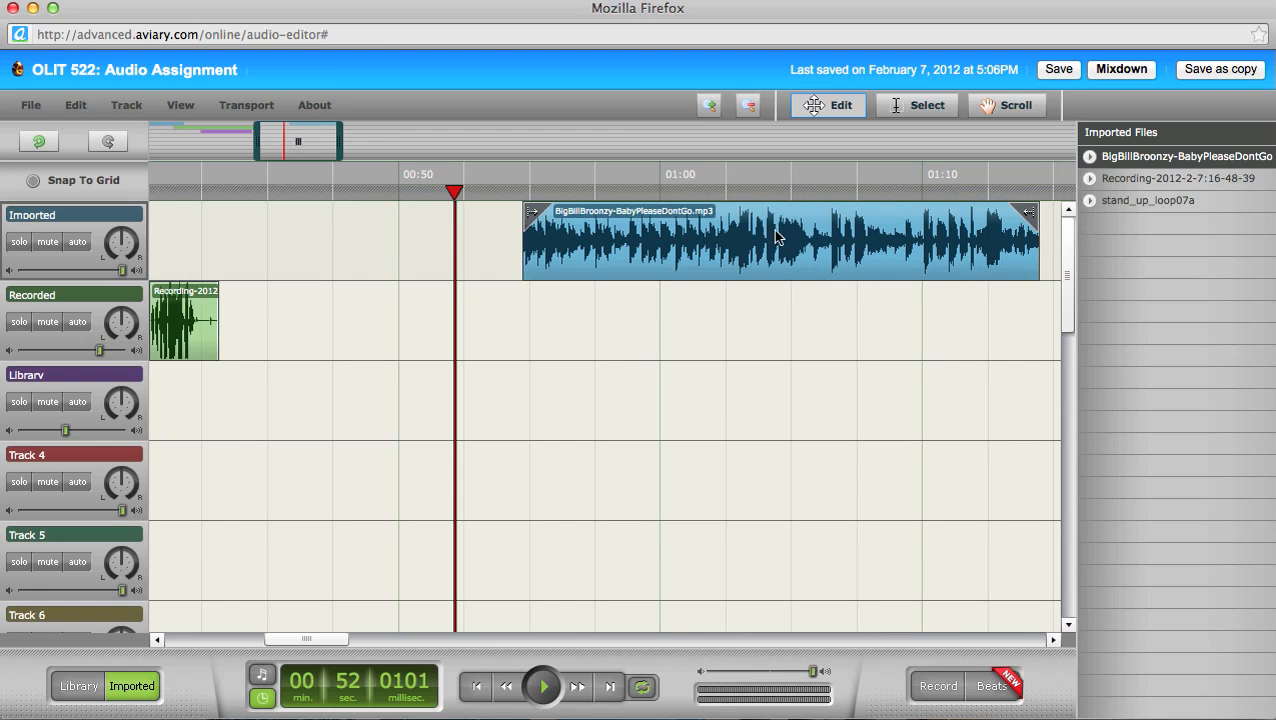
{"action": "left_click_drag", "start_coordinate": [316, 641], "coordinate": [335, 632]}
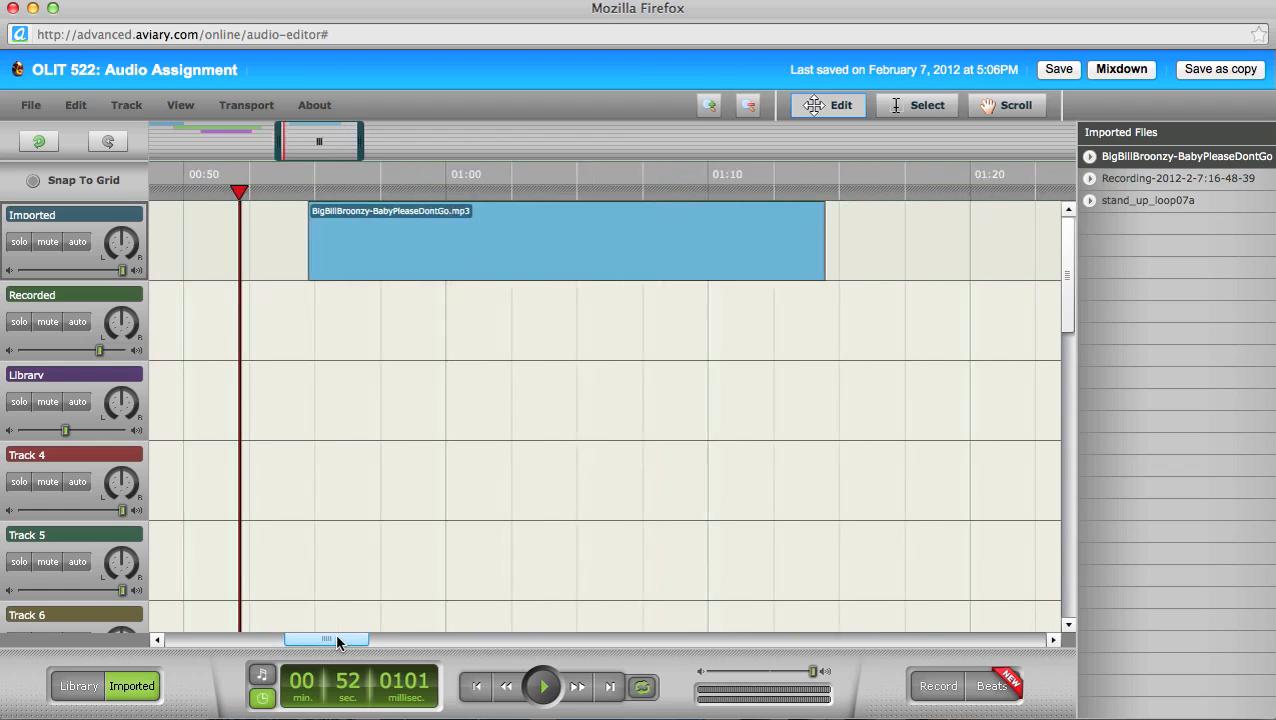
{"action": "left_click_drag", "start_coordinate": [810, 210], "coordinate": [583, 224]}
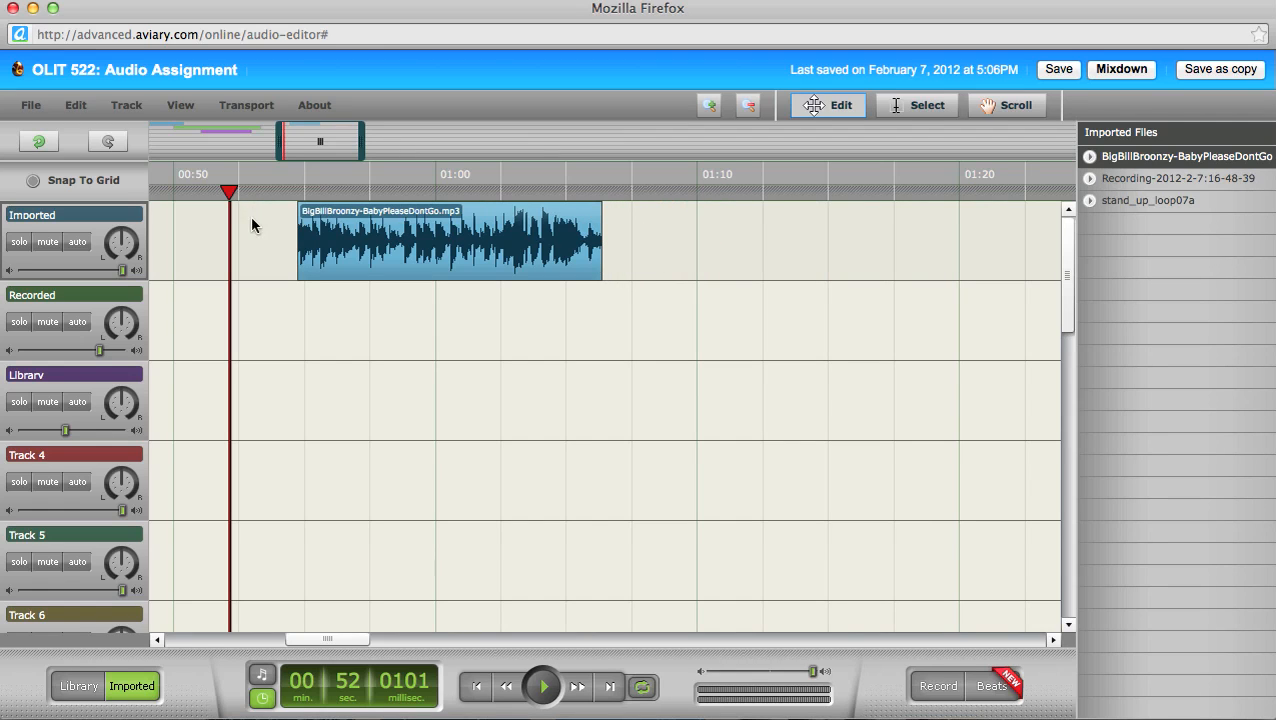
{"action": "left_click_drag", "start_coordinate": [309, 214], "coordinate": [178, 216]}
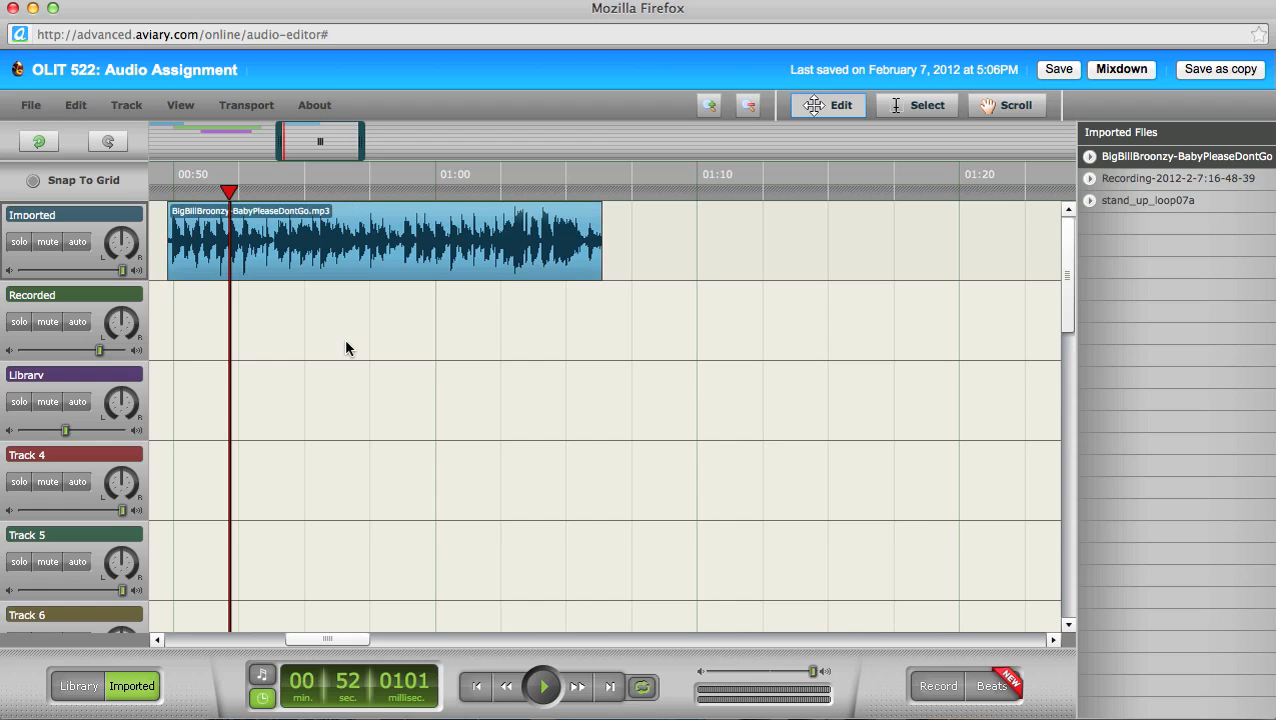
{"action": "left_click", "coordinate": [497, 330]}
{"action": "left_click", "coordinate": [556, 263]}
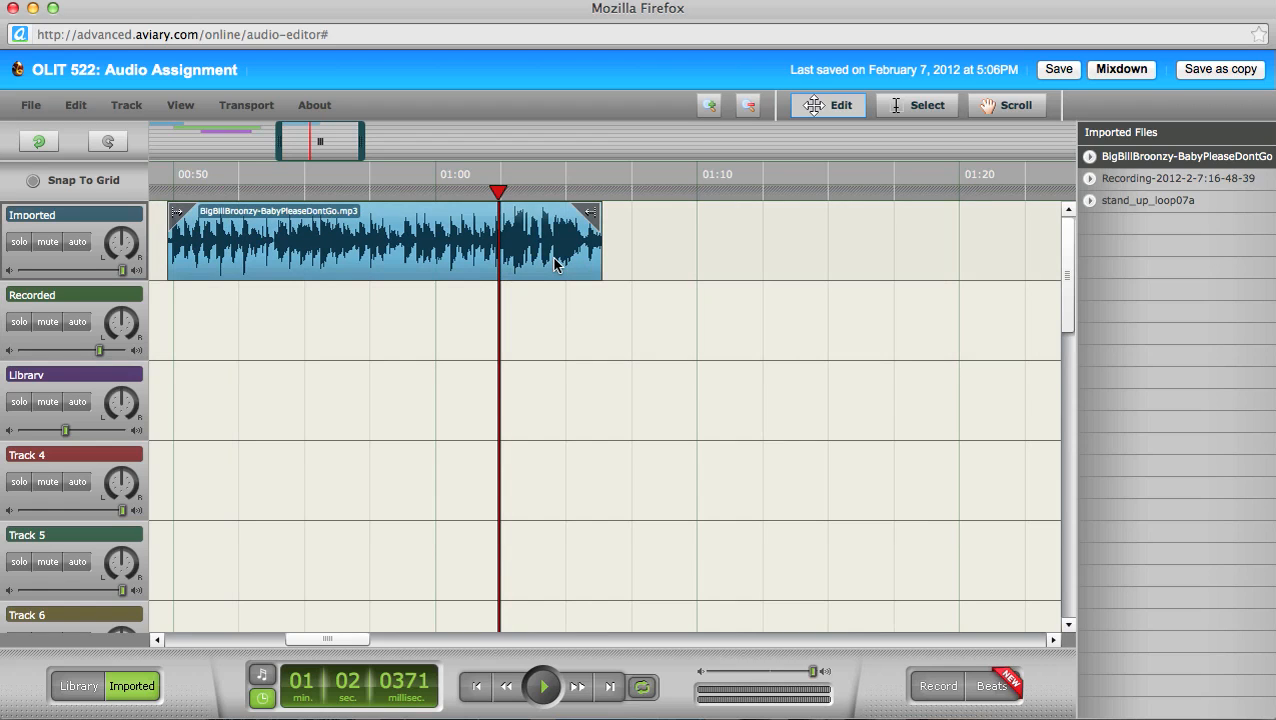
Step: Delete the extra Broonzy clip near 01:00 and scroll the timeline back toward the start
{"action": "key", "text": "Delete"}
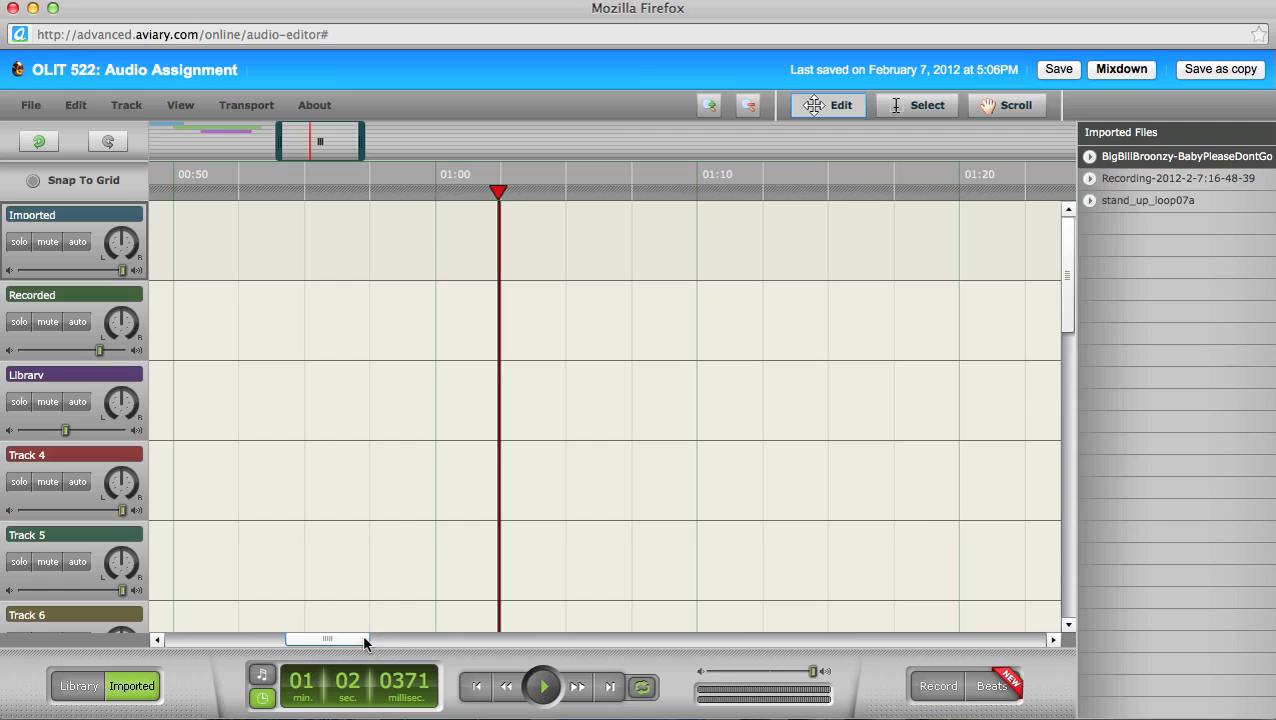
{"action": "left_click_drag", "start_coordinate": [363, 640], "coordinate": [338, 640]}
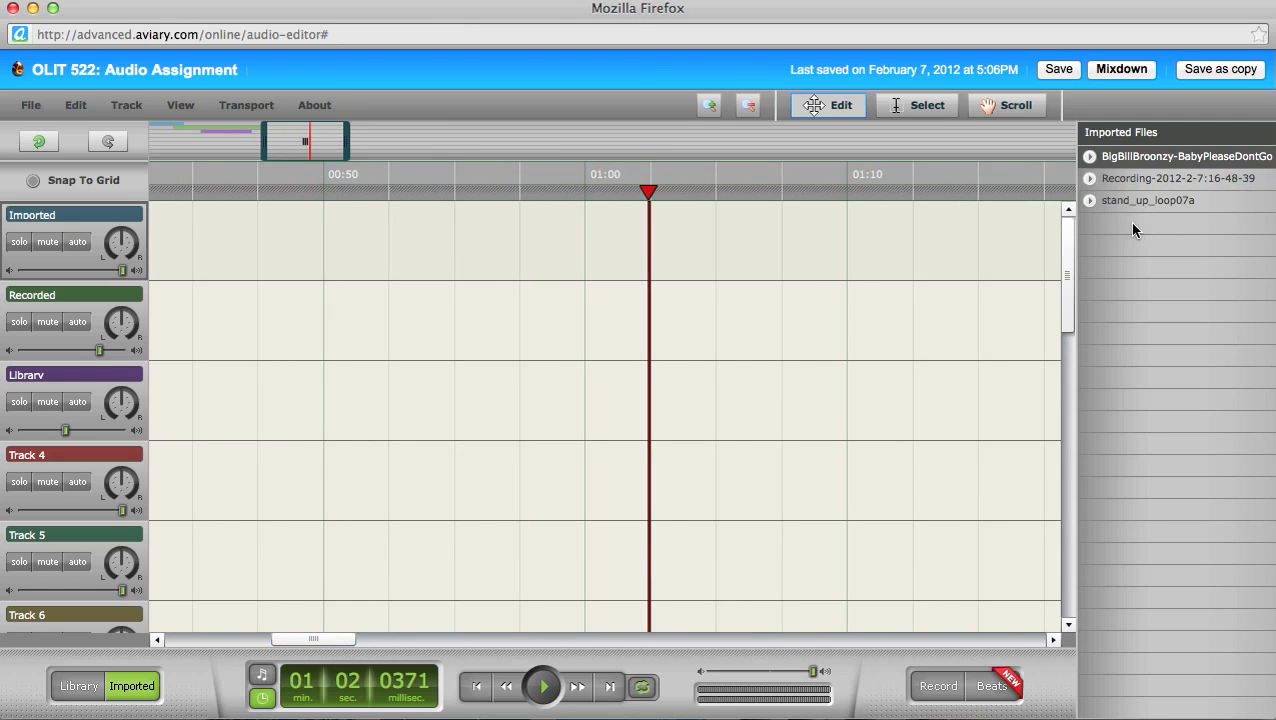
{"action": "left_click", "coordinate": [1140, 159]}
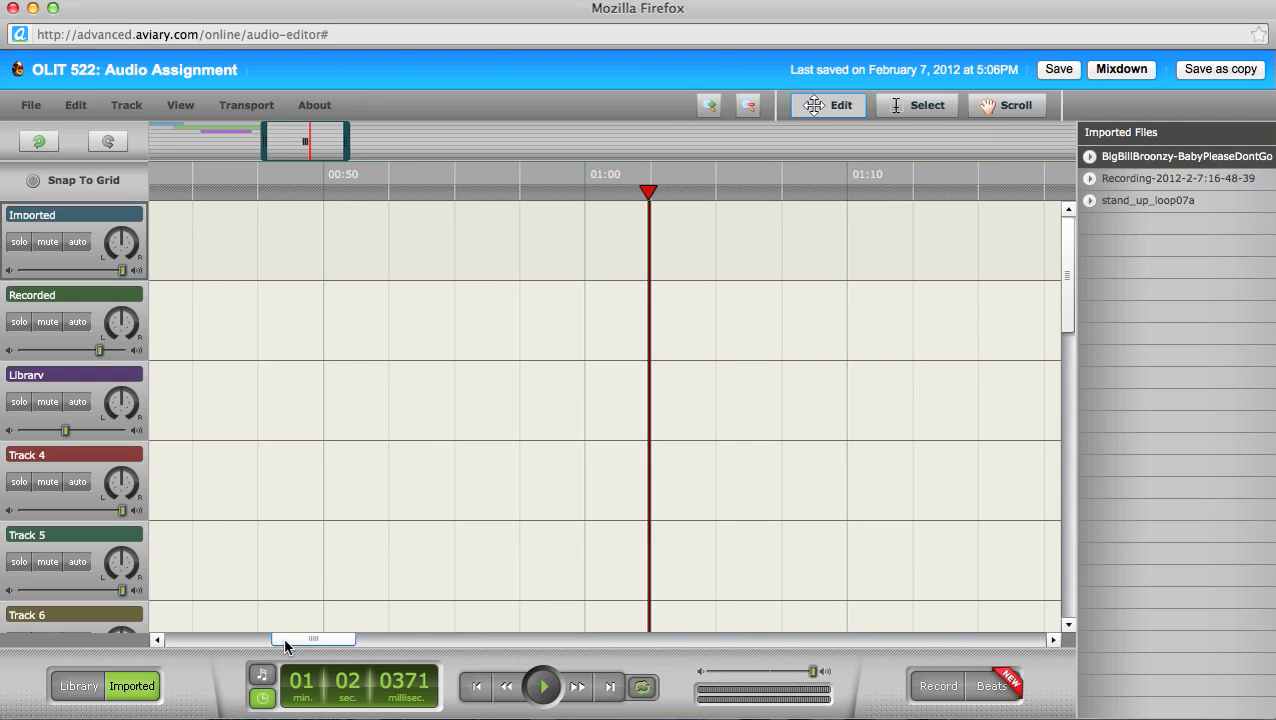
{"action": "left_click_drag", "start_coordinate": [316, 642], "coordinate": [247, 631]}
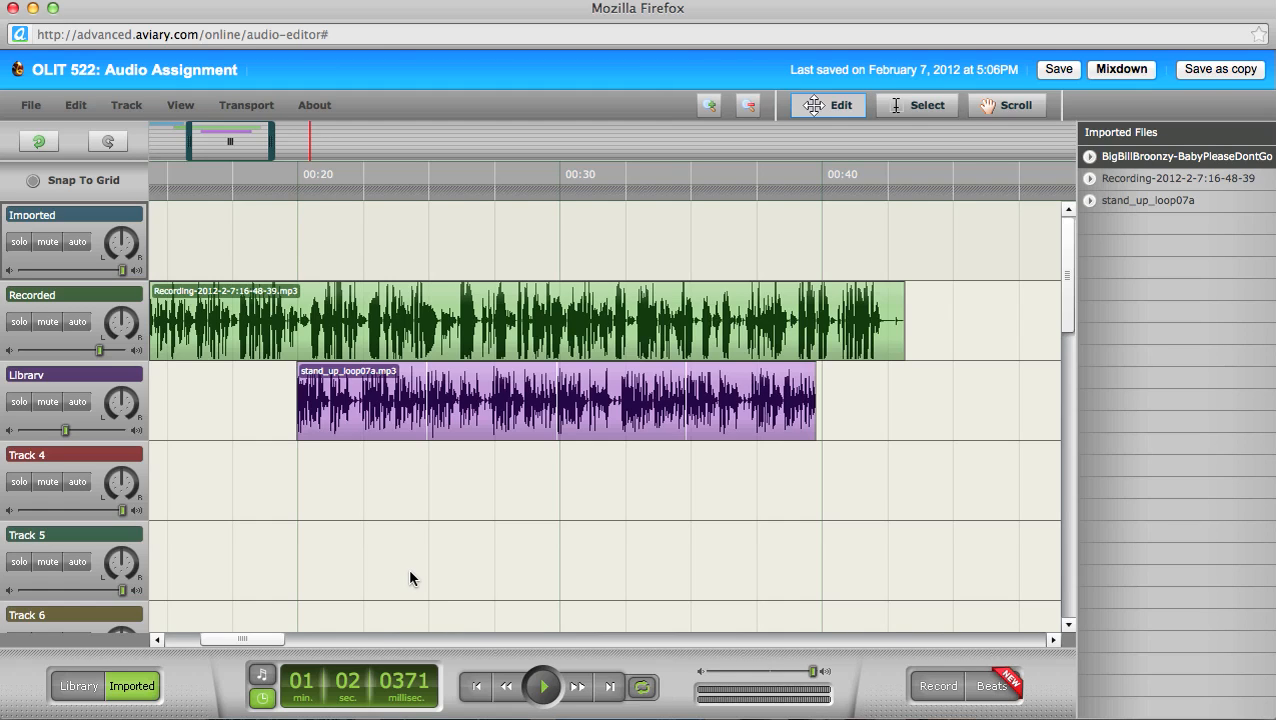
Step: Copy the original Broonzy clip from 00:00 and paste it at 00:41, nudged slightly right
{"action": "left_click_drag", "start_coordinate": [265, 639], "coordinate": [208, 636]}
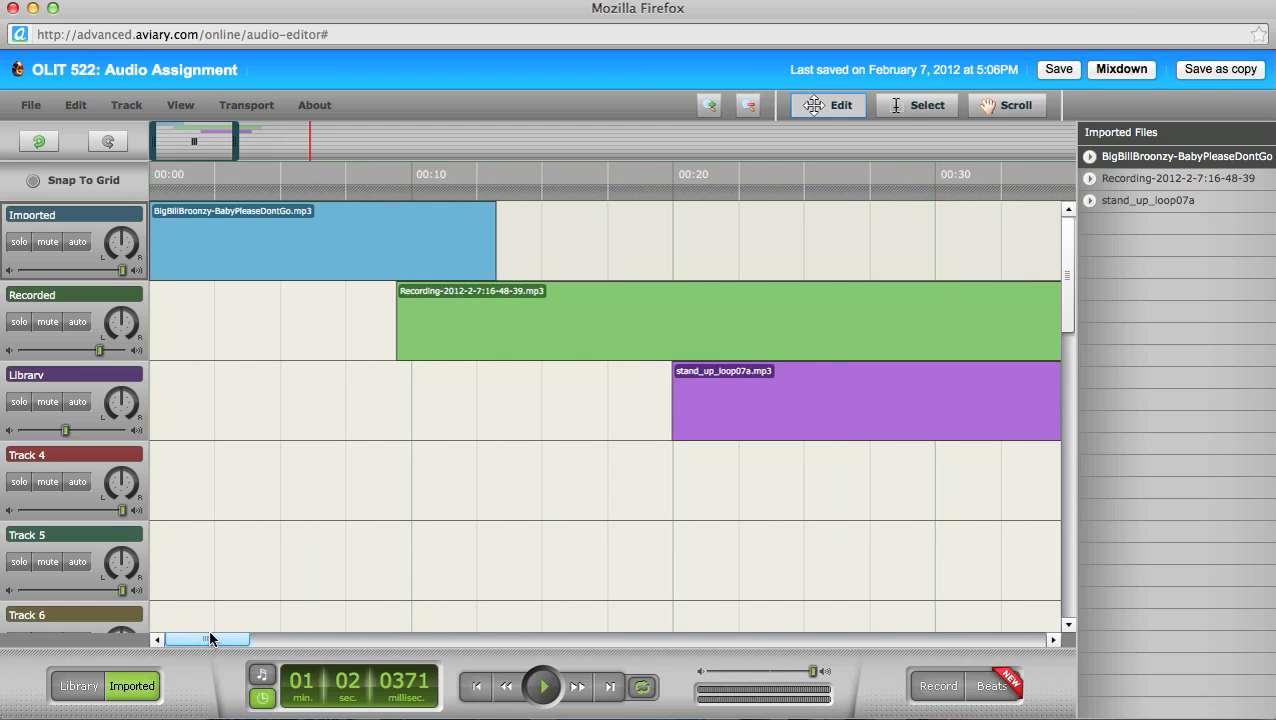
{"action": "left_click", "coordinate": [312, 235]}
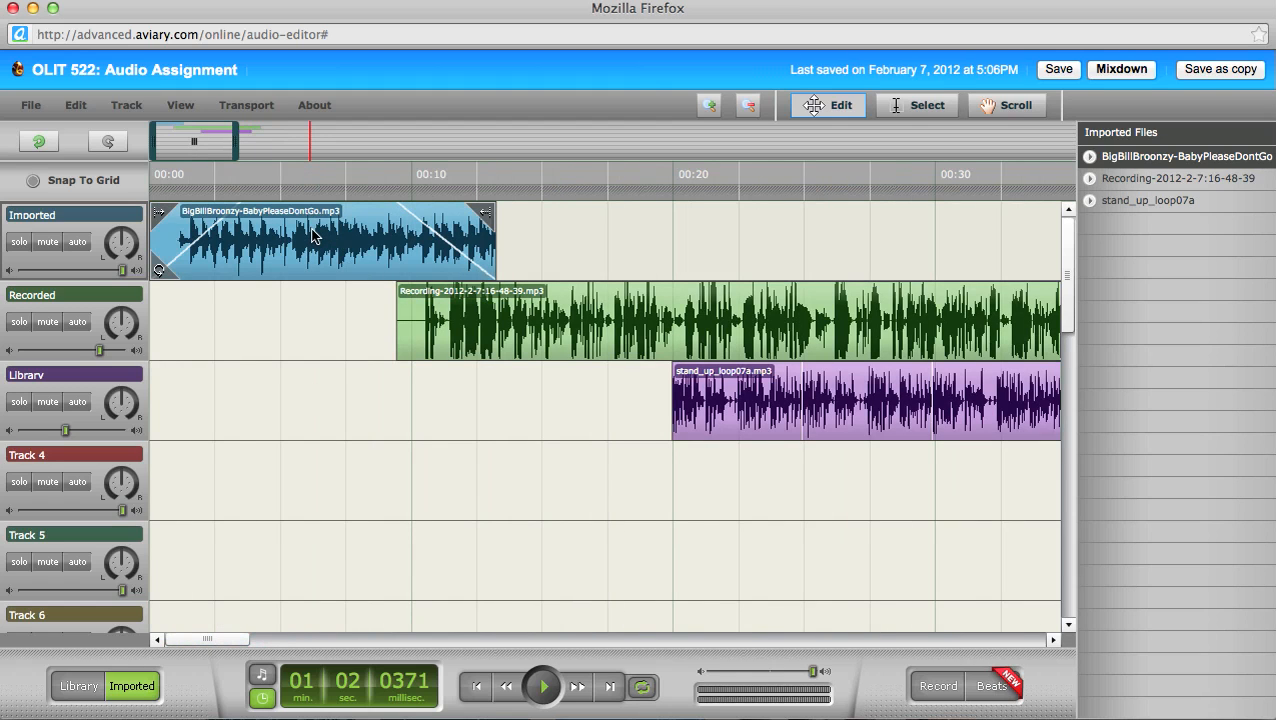
{"action": "left_click", "coordinate": [76, 105]}
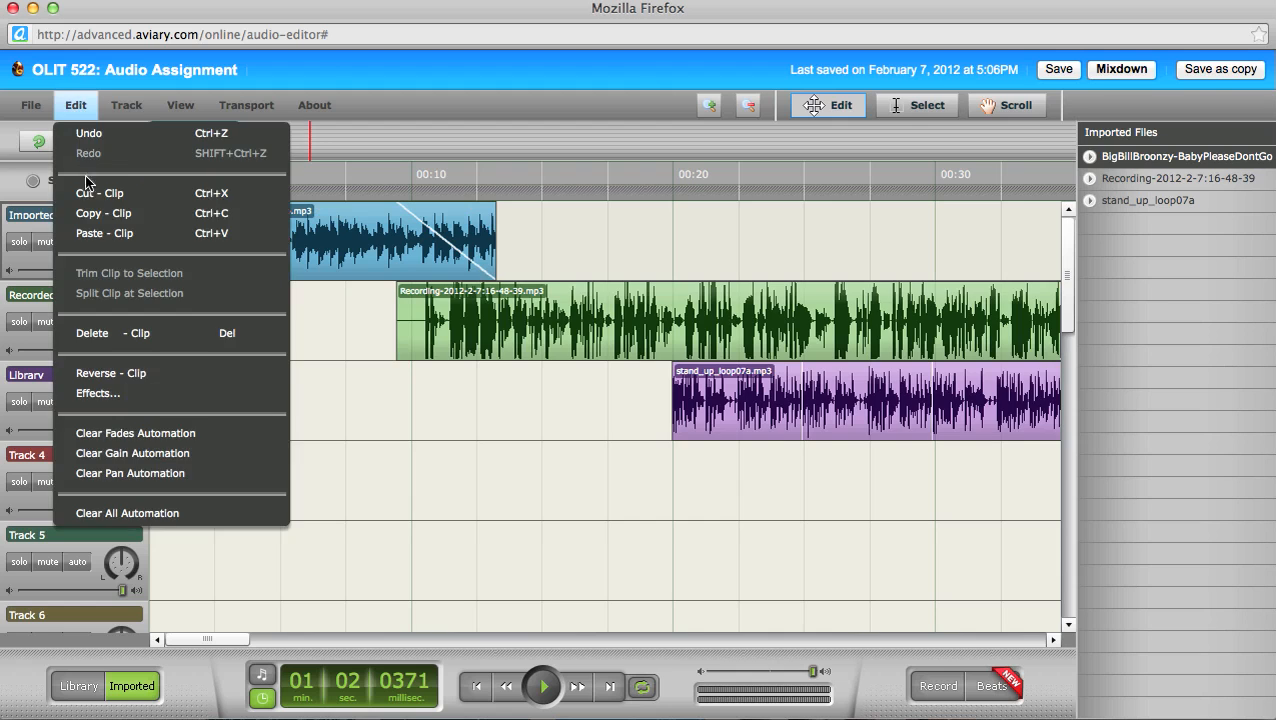
{"action": "left_click", "coordinate": [303, 308]}
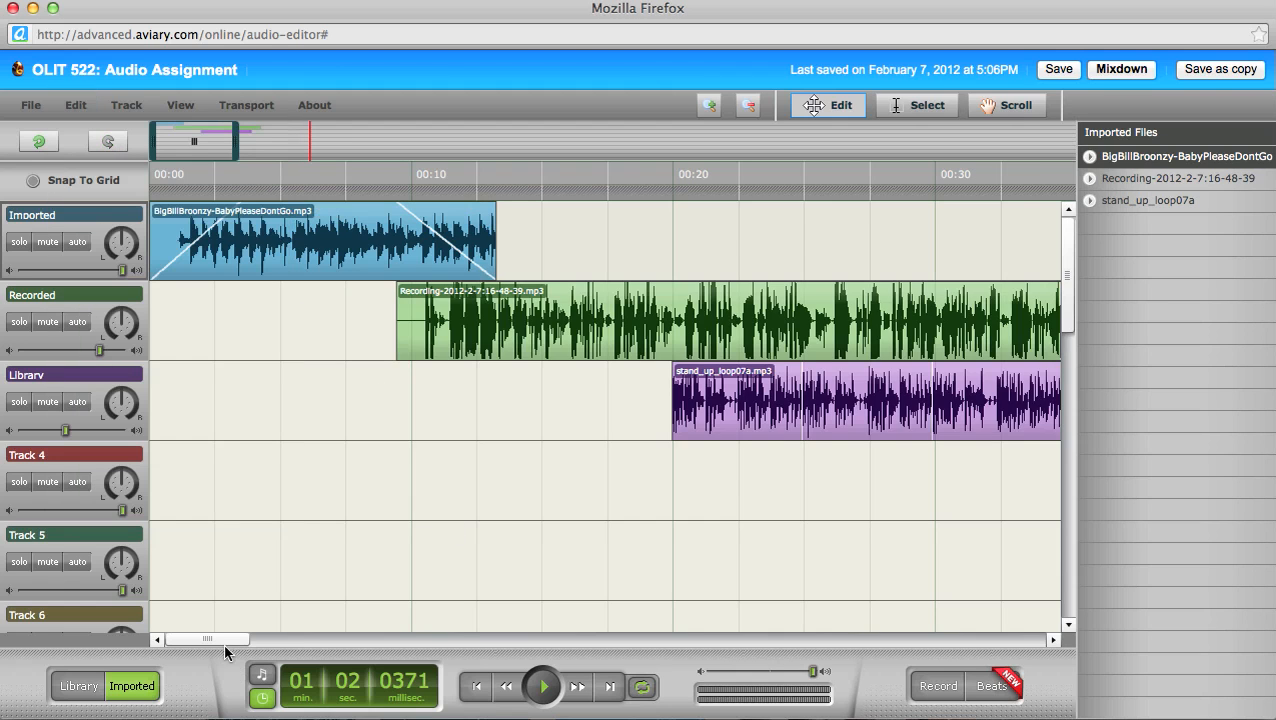
{"action": "left_click_drag", "start_coordinate": [225, 648], "coordinate": [288, 632]}
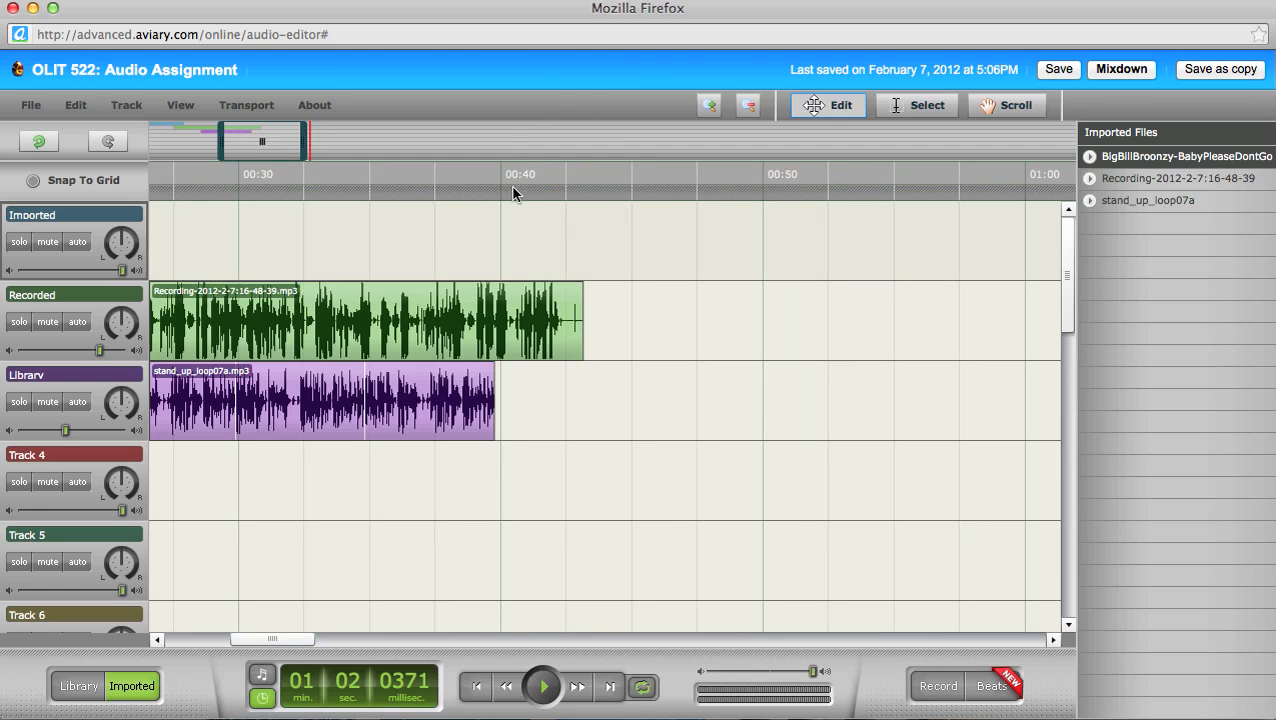
{"action": "left_click", "coordinate": [544, 191]}
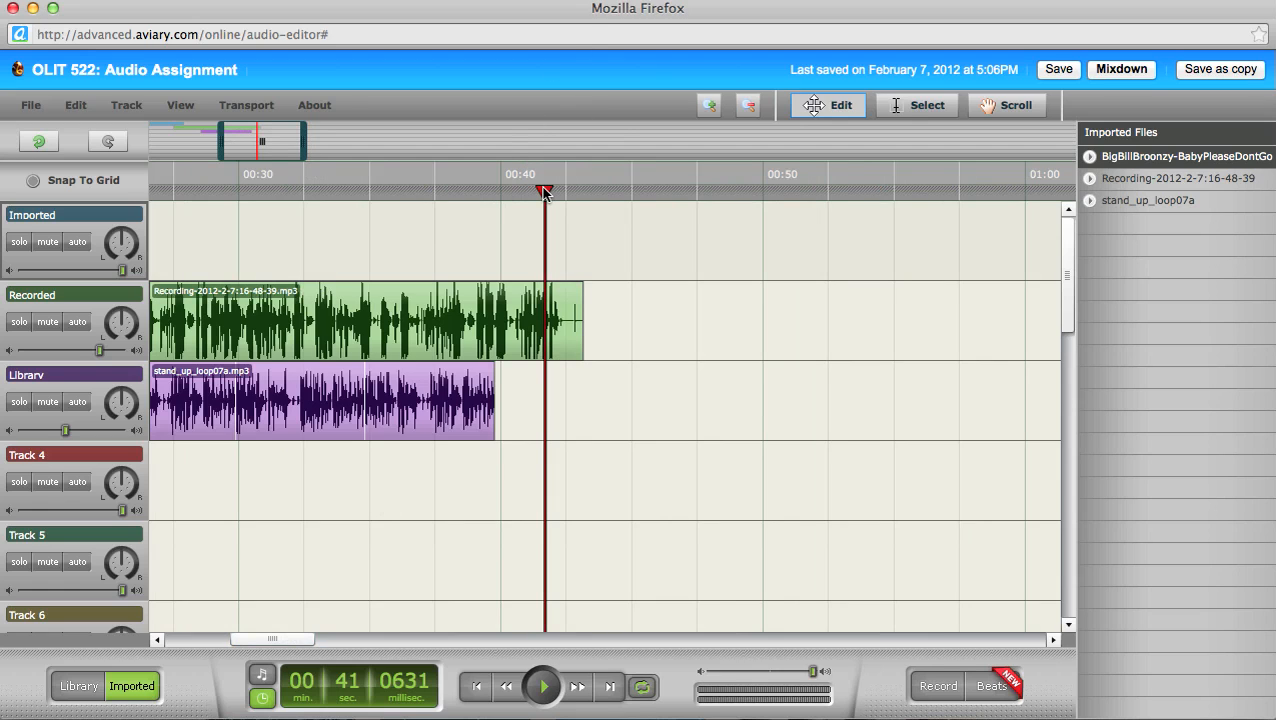
{"action": "left_click", "coordinate": [75, 105]}
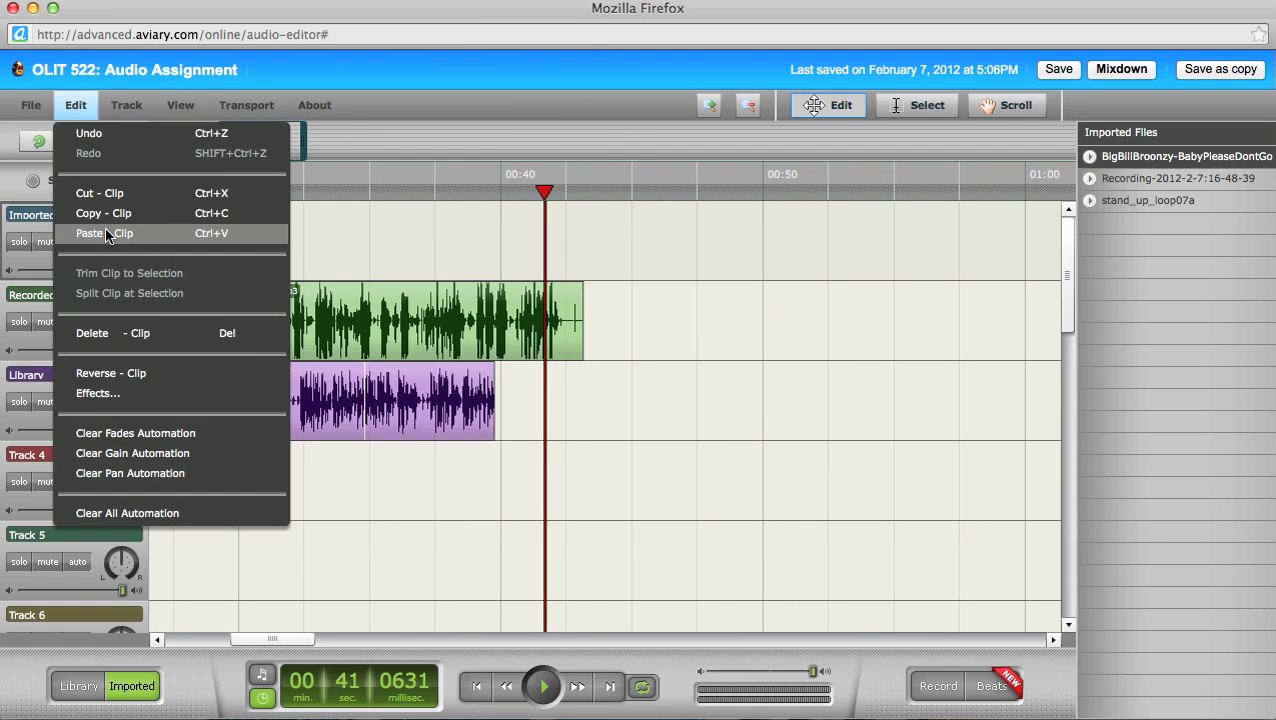
{"action": "left_click", "coordinate": [104, 233]}
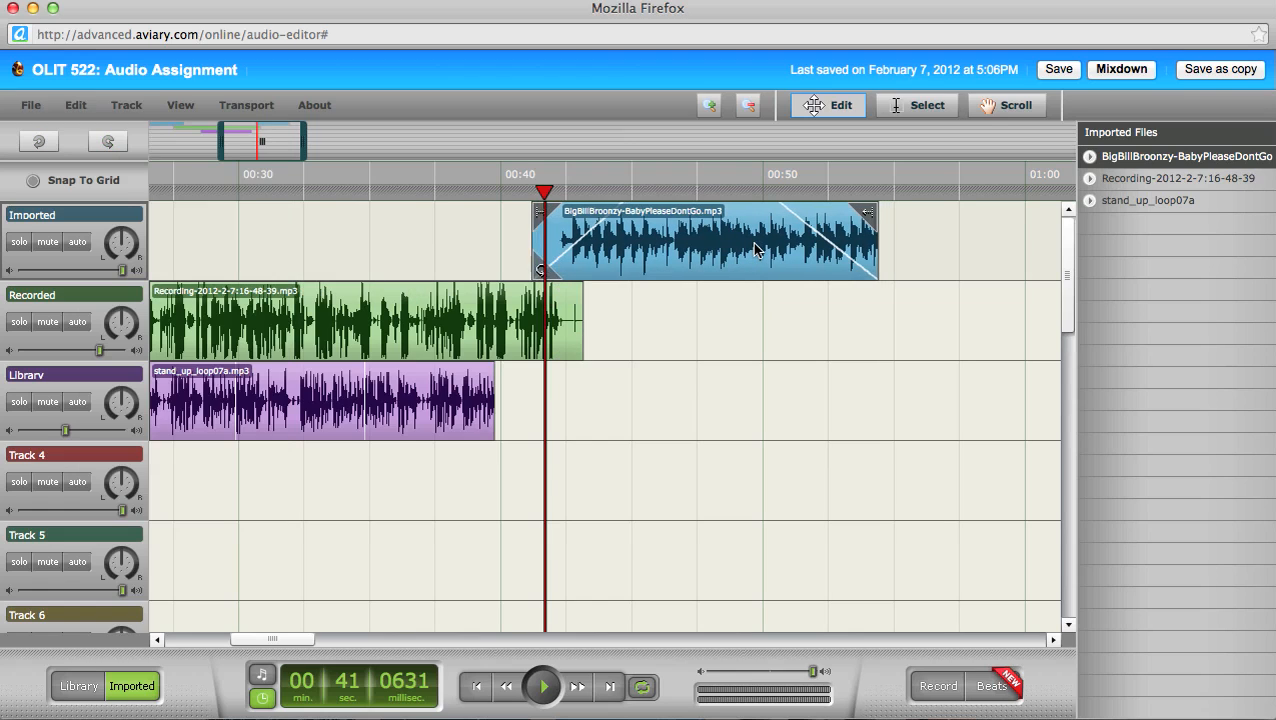
{"action": "left_click_drag", "start_coordinate": [757, 250], "coordinate": [759, 250]}
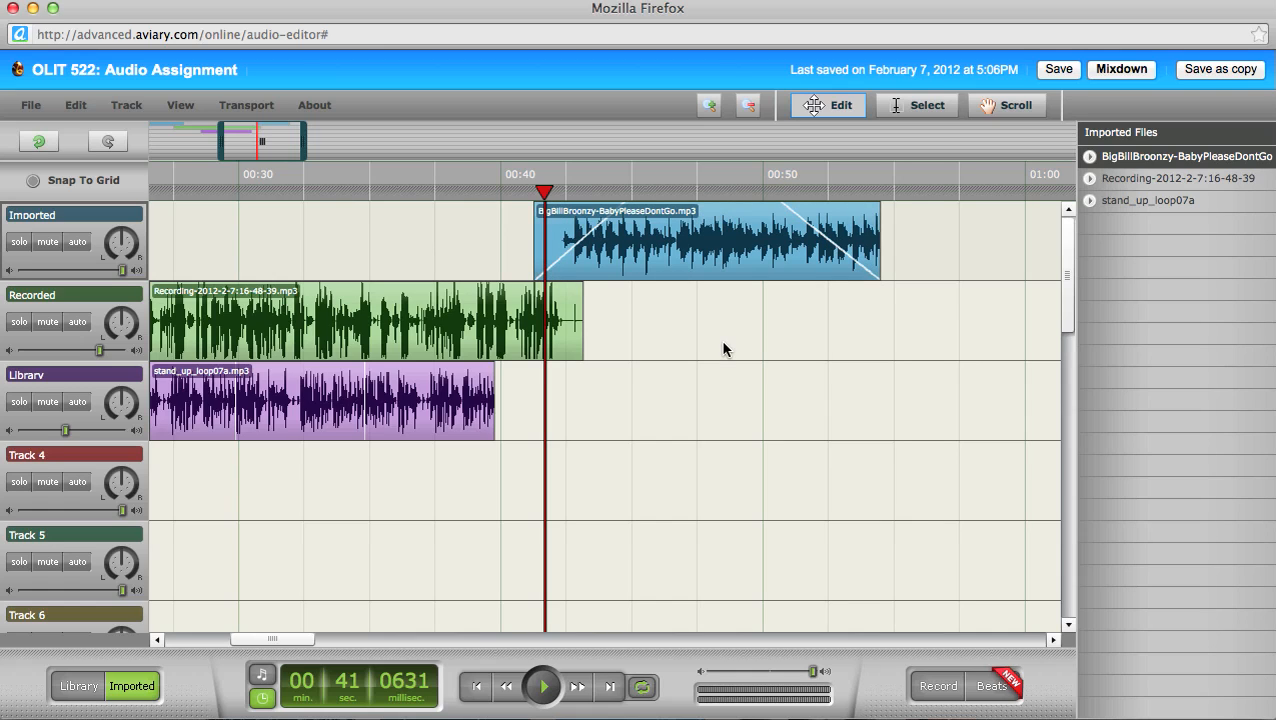
Step: Add Reverb to the pasted Broonzy clip with LeftDelay 837 and RightLevel 37.45
{"action": "double_click", "coordinate": [716, 253]}
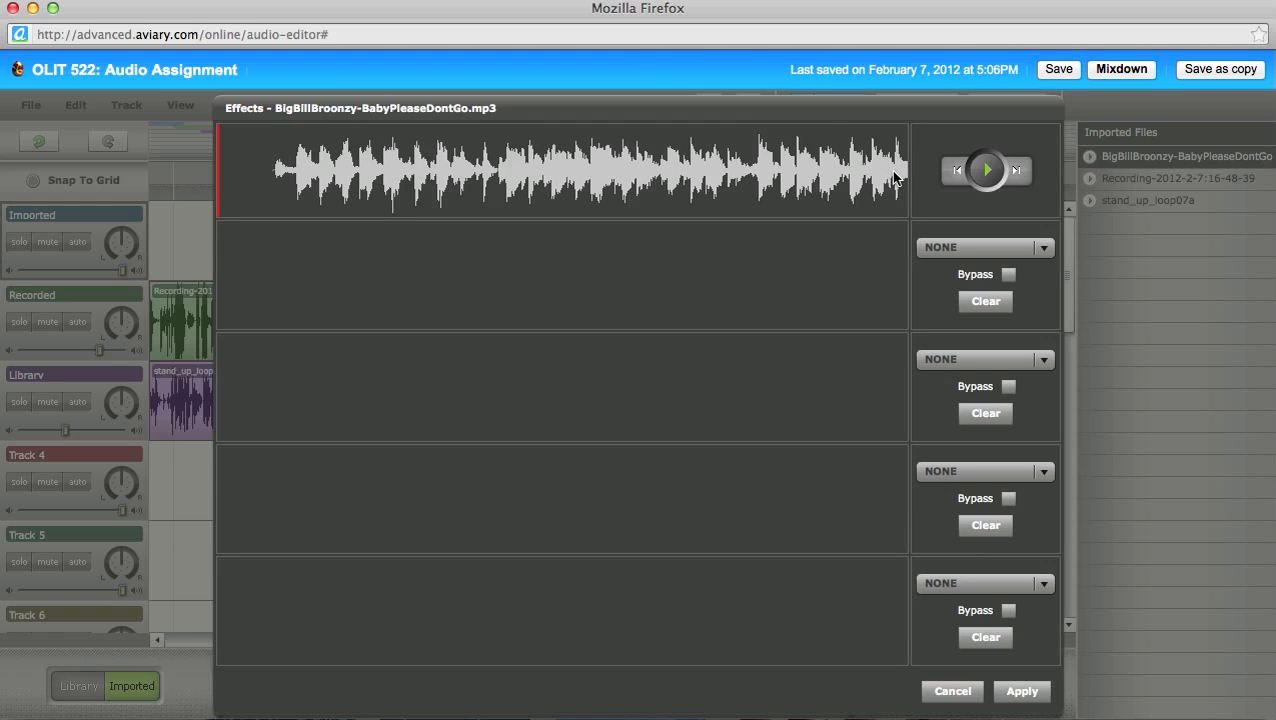
{"action": "left_click_drag", "start_coordinate": [808, 113], "coordinate": [815, 360]}
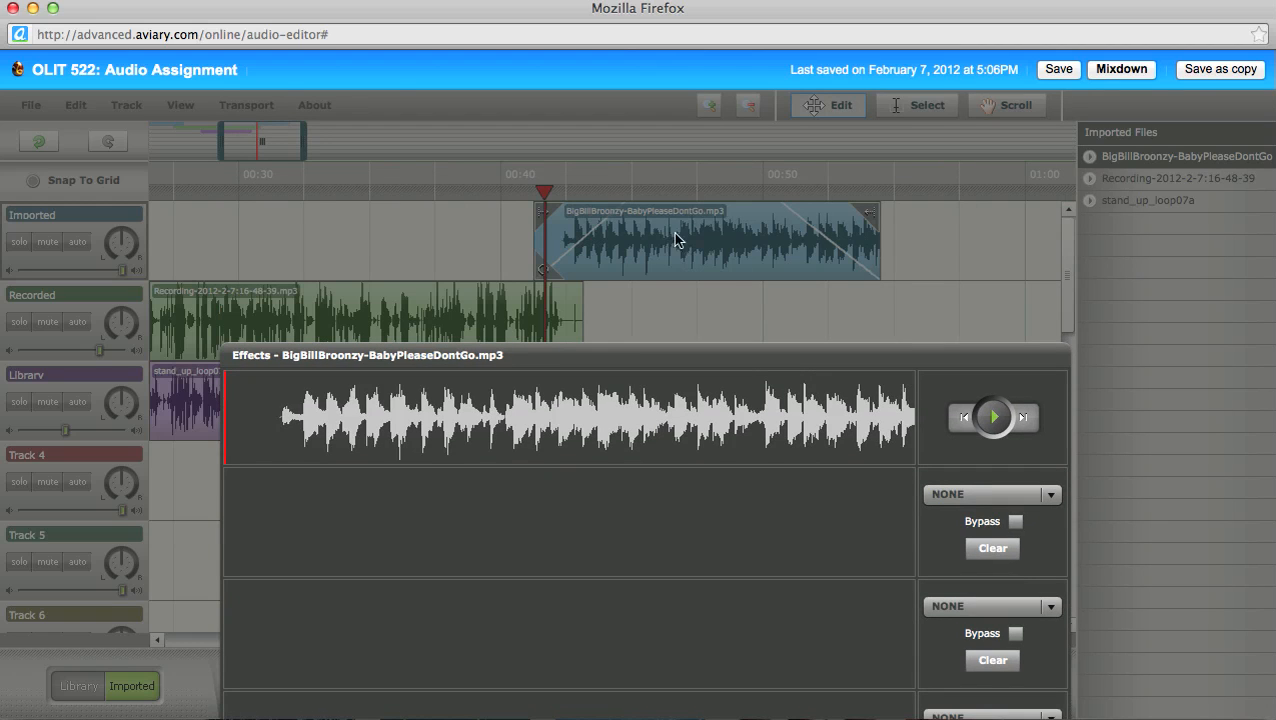
{"action": "left_click_drag", "start_coordinate": [703, 359], "coordinate": [690, 103]}
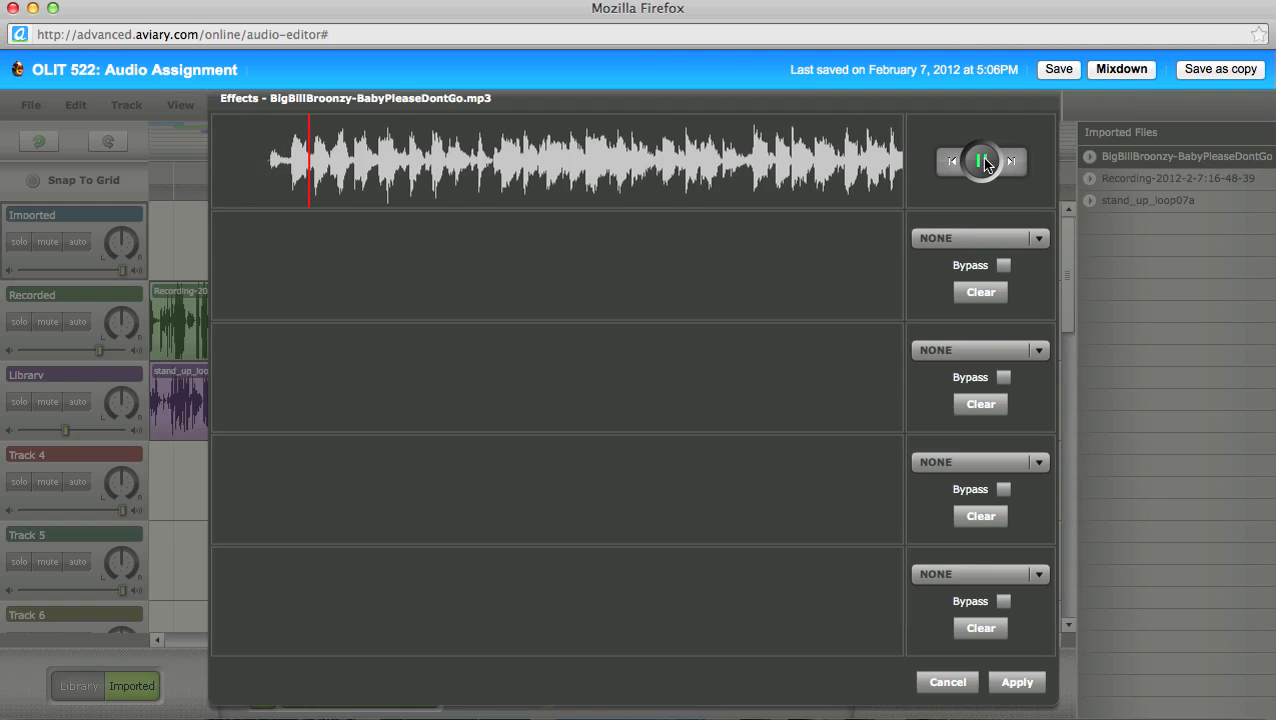
{"action": "left_click", "coordinate": [984, 162]}
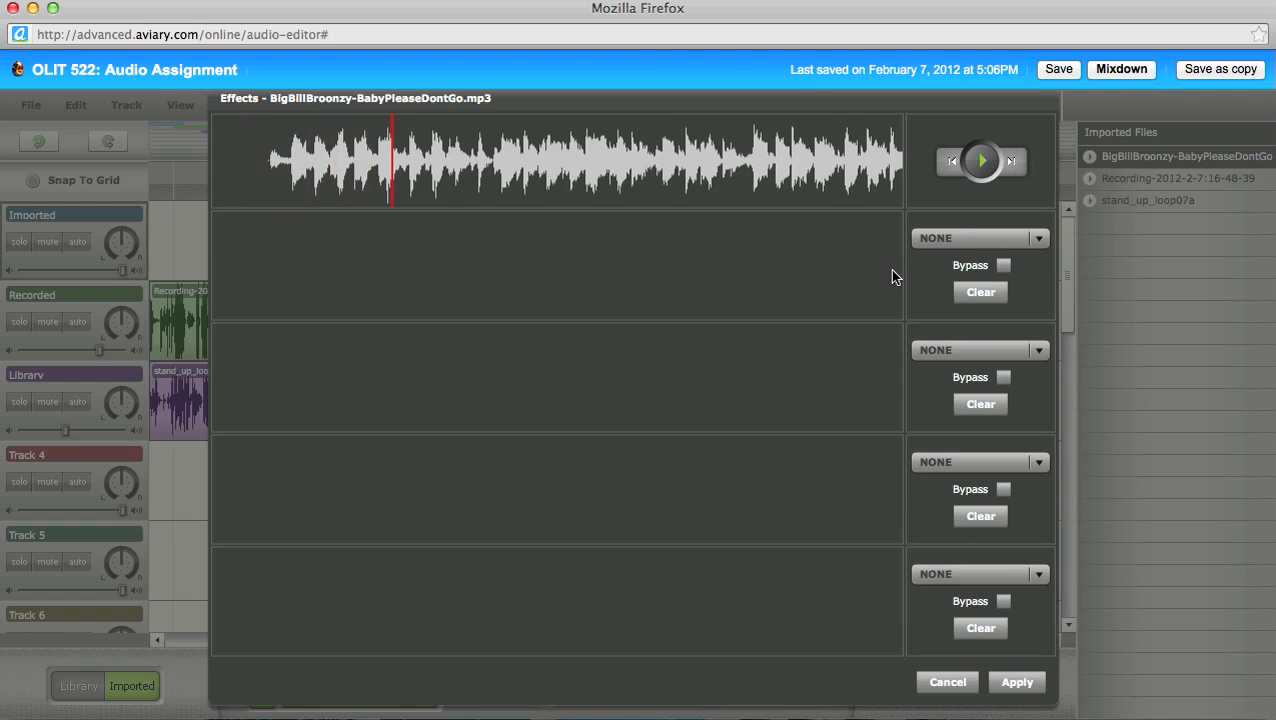
{"action": "left_click", "coordinate": [948, 240]}
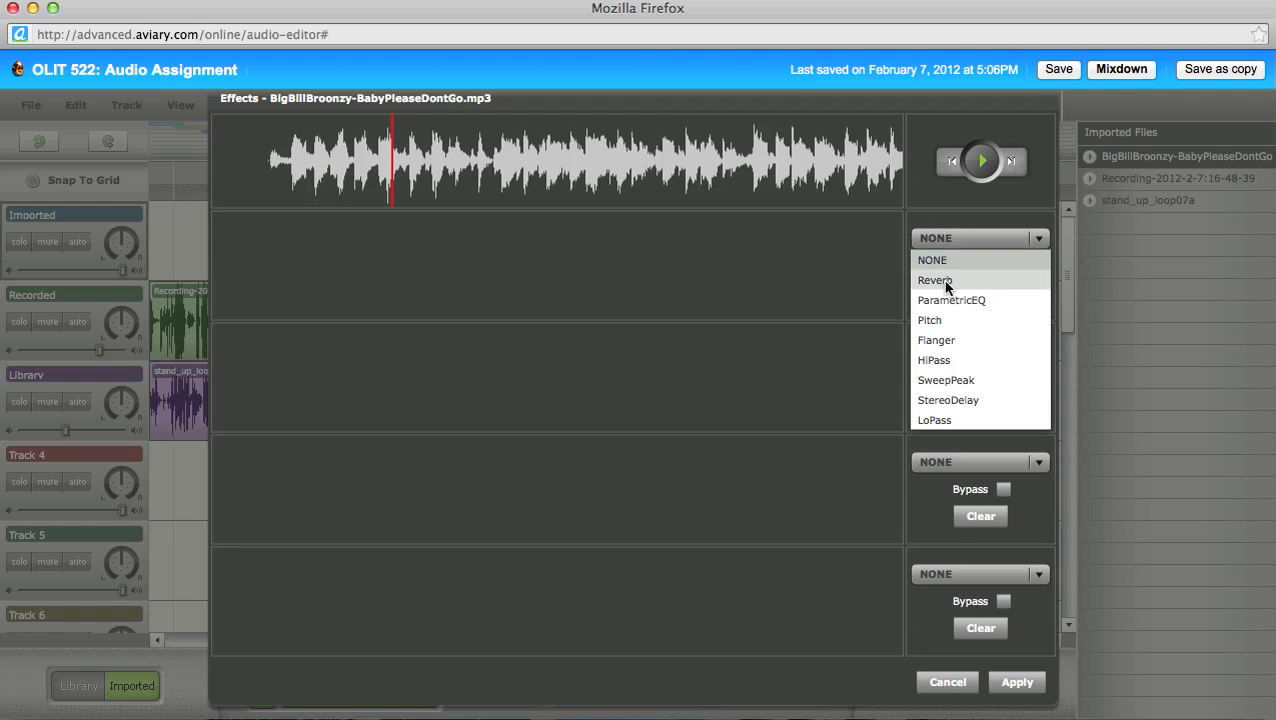
{"action": "left_click", "coordinate": [945, 284]}
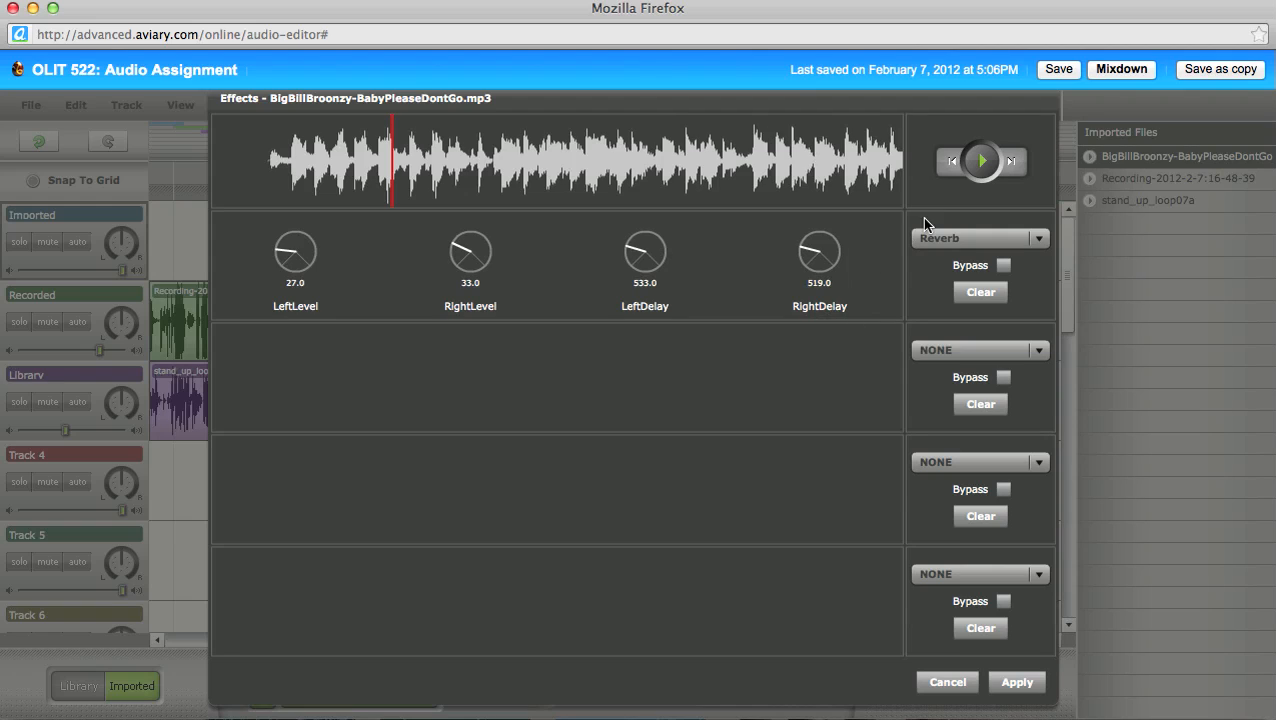
{"action": "left_click", "coordinate": [981, 163]}
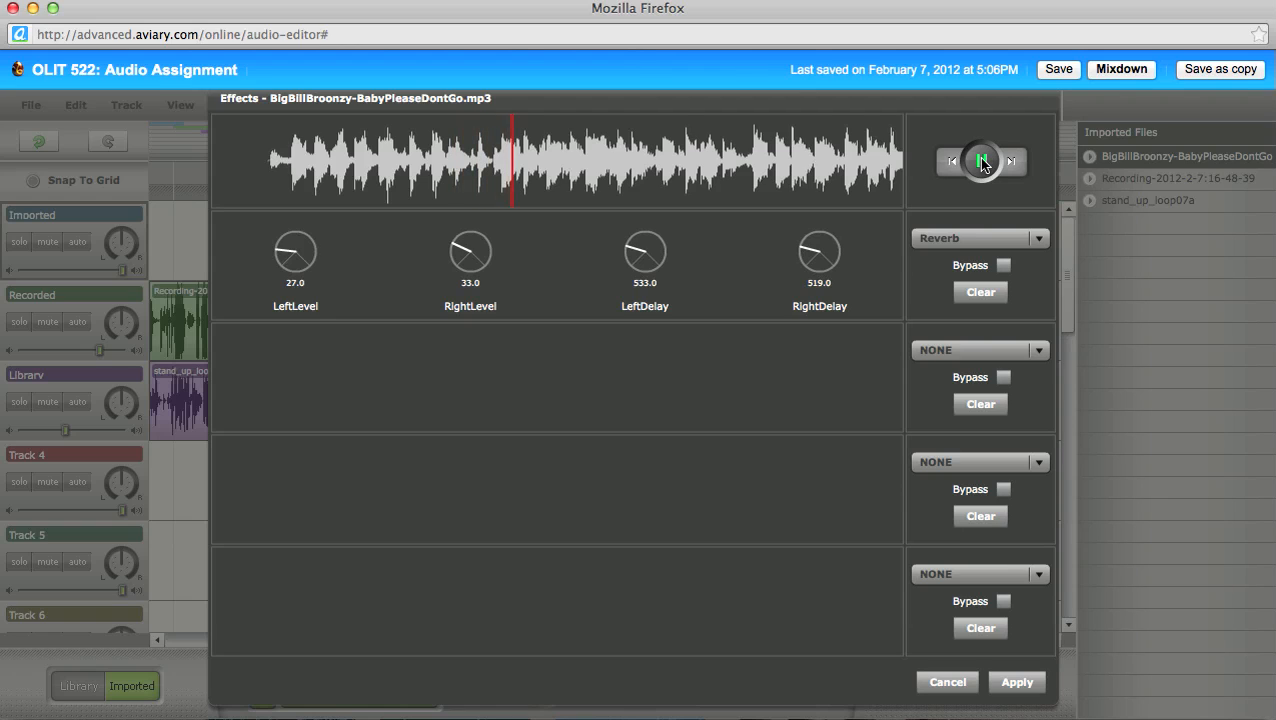
{"action": "left_click", "coordinate": [981, 163]}
{"action": "mouse_move", "coordinate": [632, 252]}
{"action": "left_mouse_down"}
{"action": "mouse_move", "coordinate": [658, 244]}
{"action": "mouse_move", "coordinate": [645, 242]}
{"action": "left_mouse_up"}
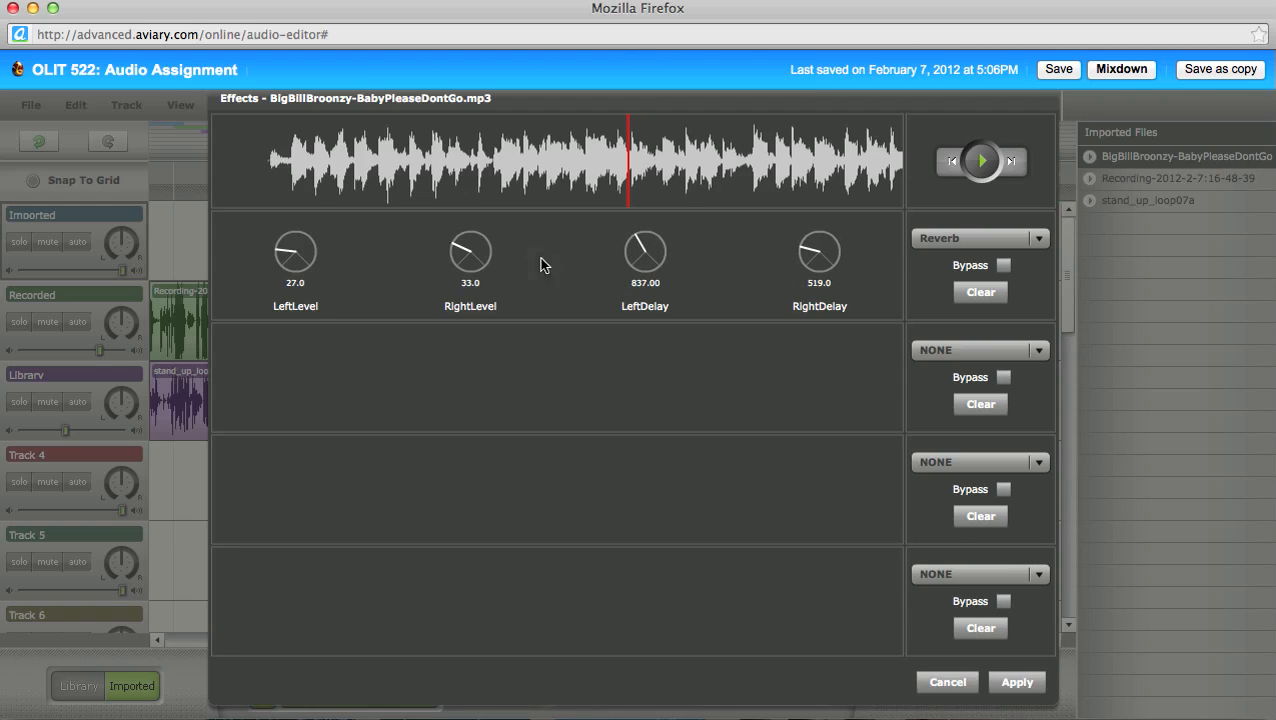
{"action": "left_click_drag", "start_coordinate": [456, 250], "coordinate": [498, 245]}
{"action": "left_click", "coordinate": [955, 352]}
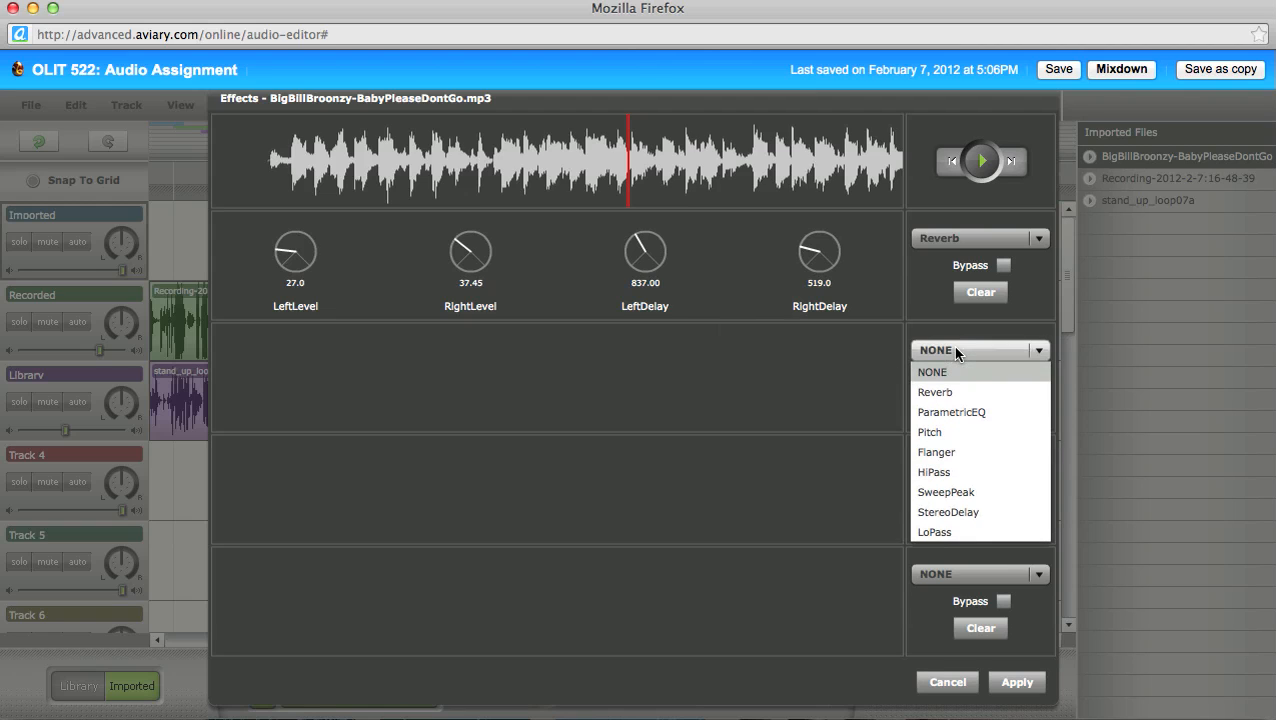
Step: Add Flanger after Reverb, preview the result, and apply both effects to the Broonzy copy
{"action": "left_click", "coordinate": [948, 446]}
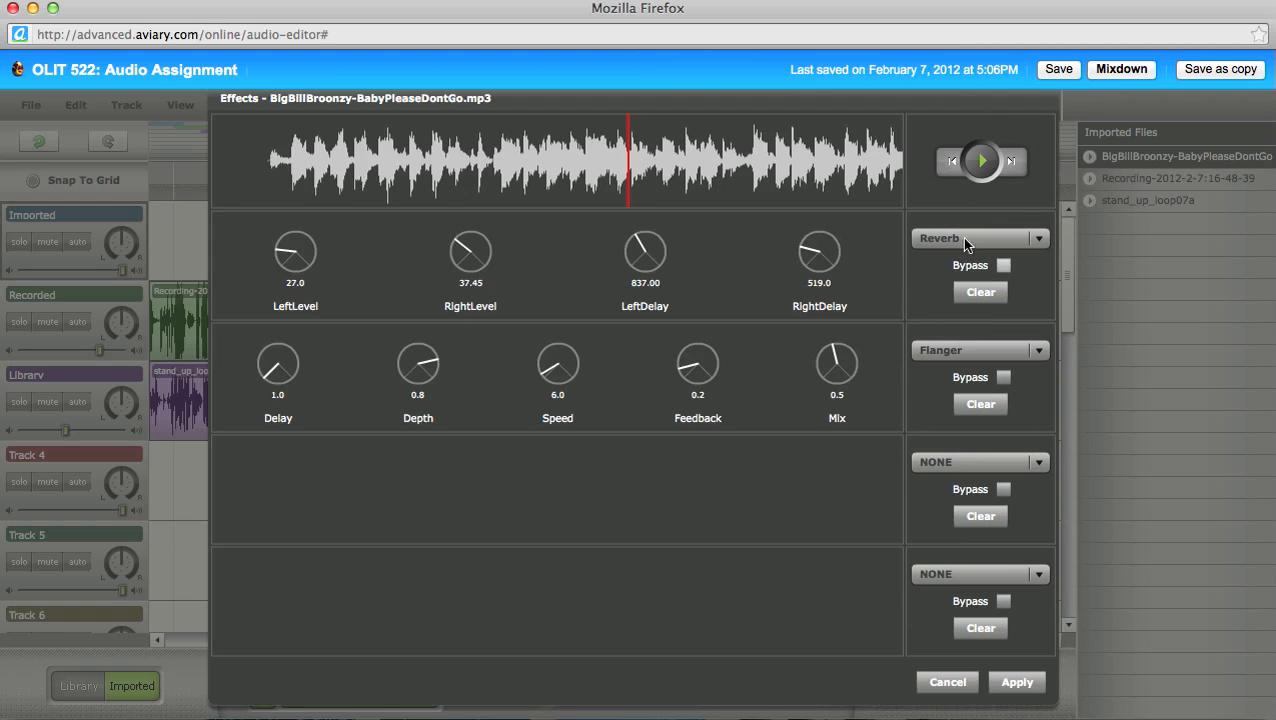
{"action": "left_click", "coordinate": [981, 163]}
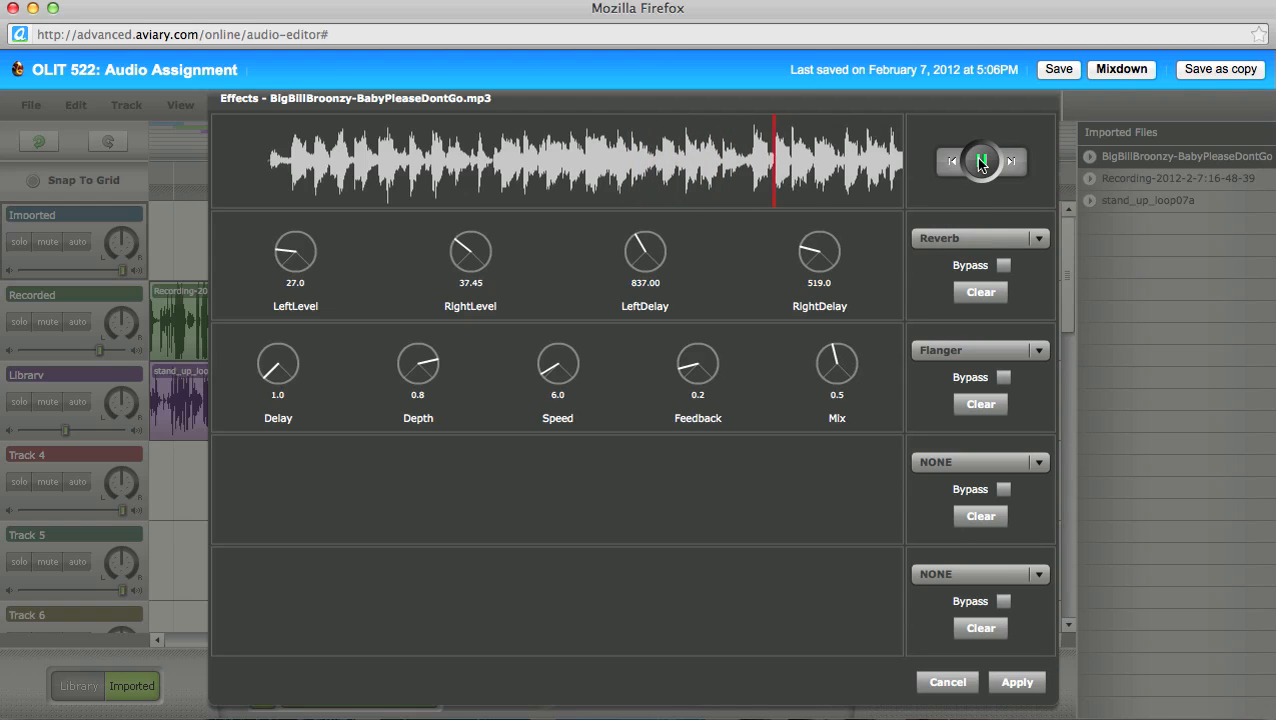
{"action": "left_click", "coordinate": [980, 163]}
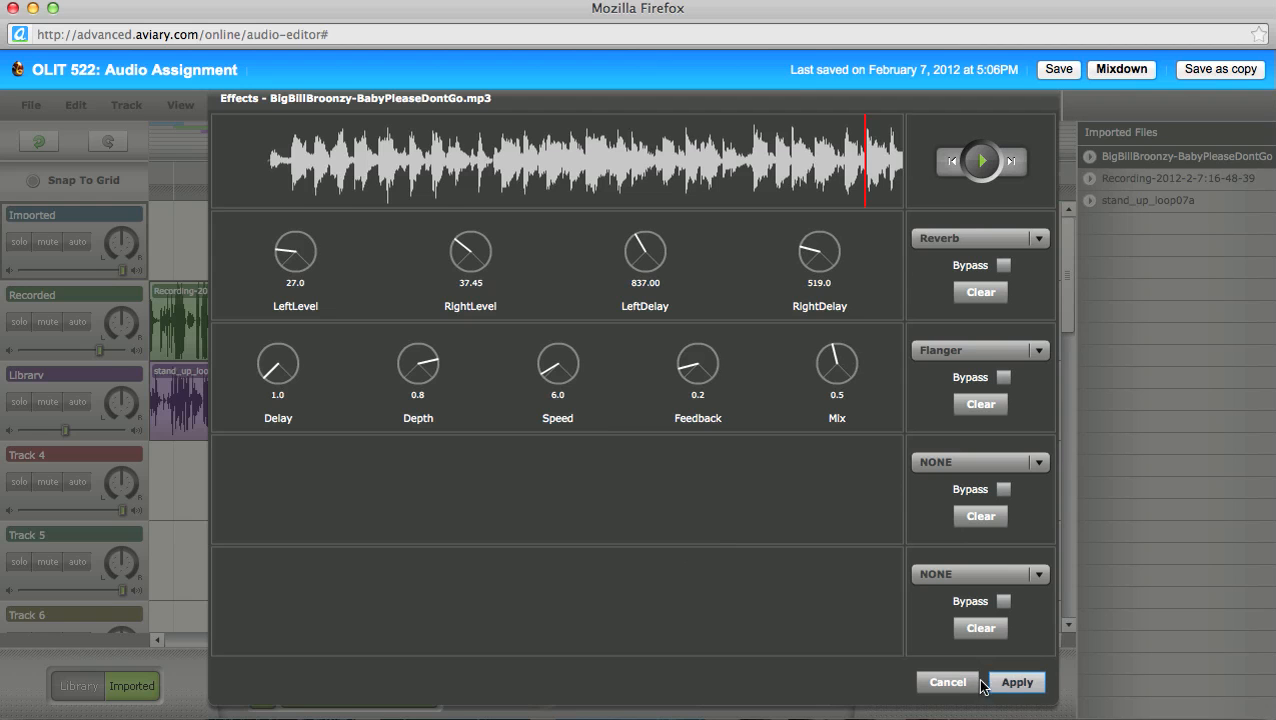
{"action": "left_click", "coordinate": [1016, 683]}
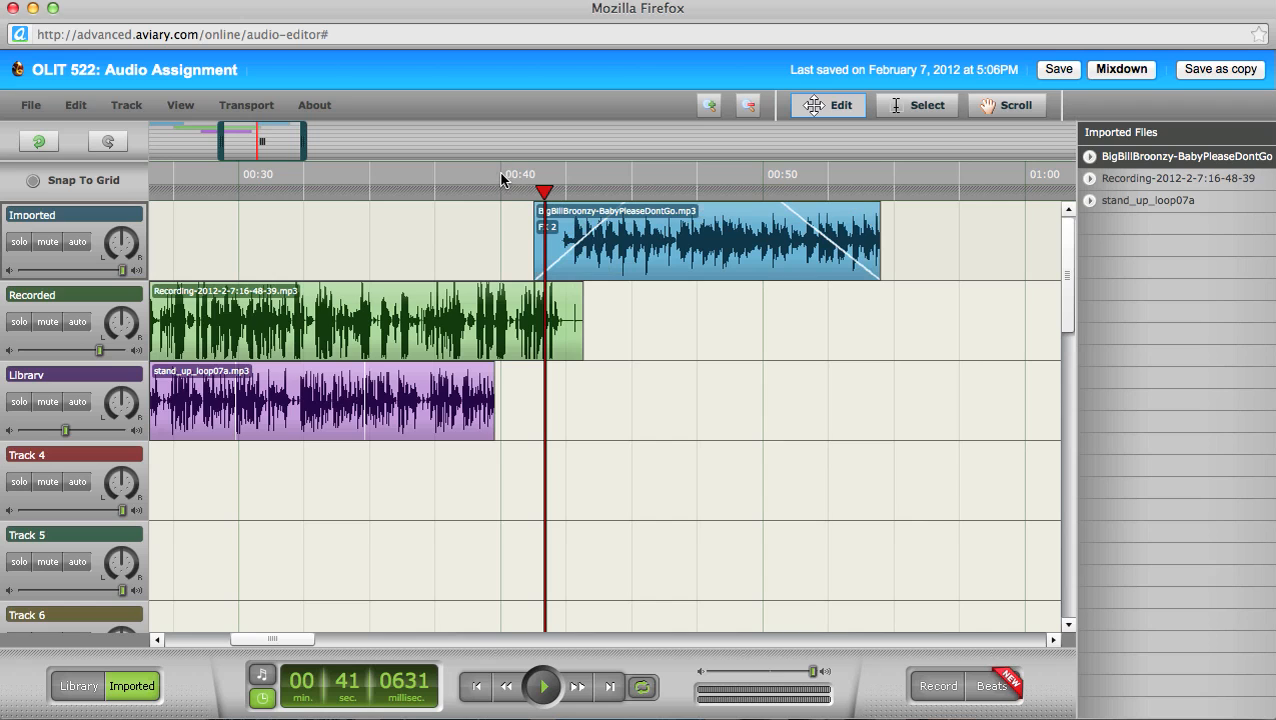
{"action": "left_click", "coordinate": [576, 230]}
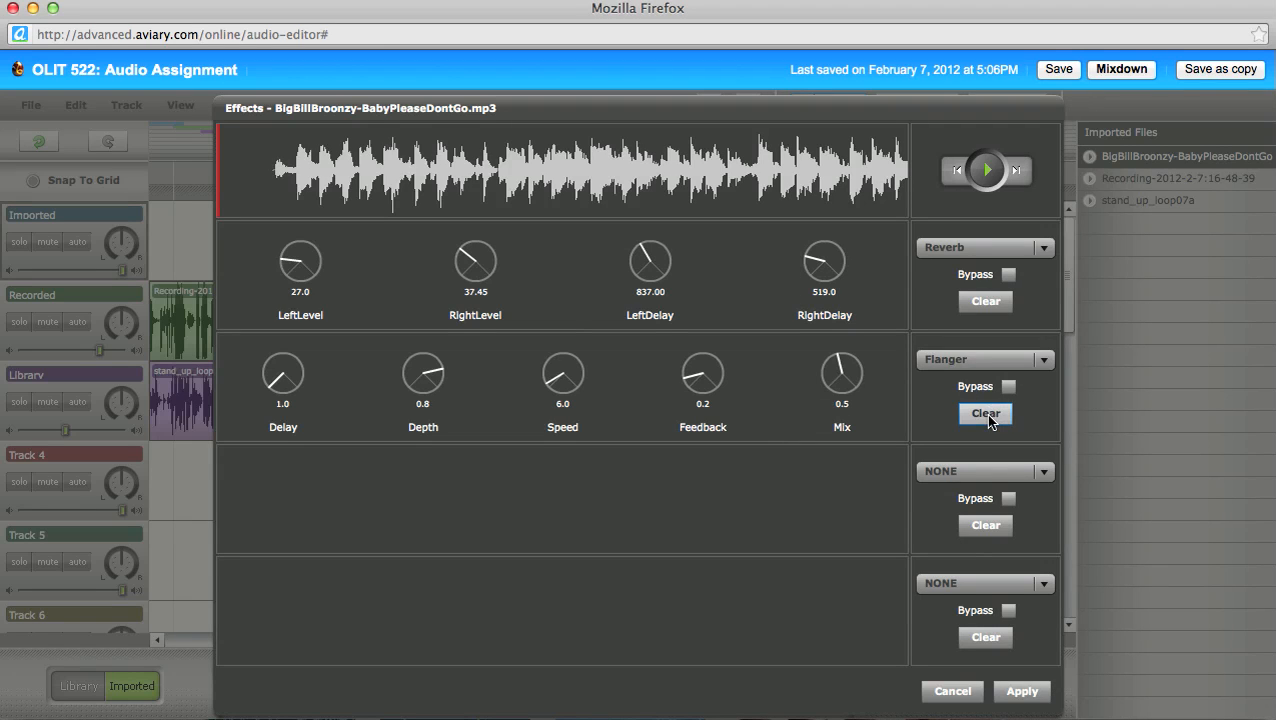
{"action": "left_click", "coordinate": [1024, 695]}
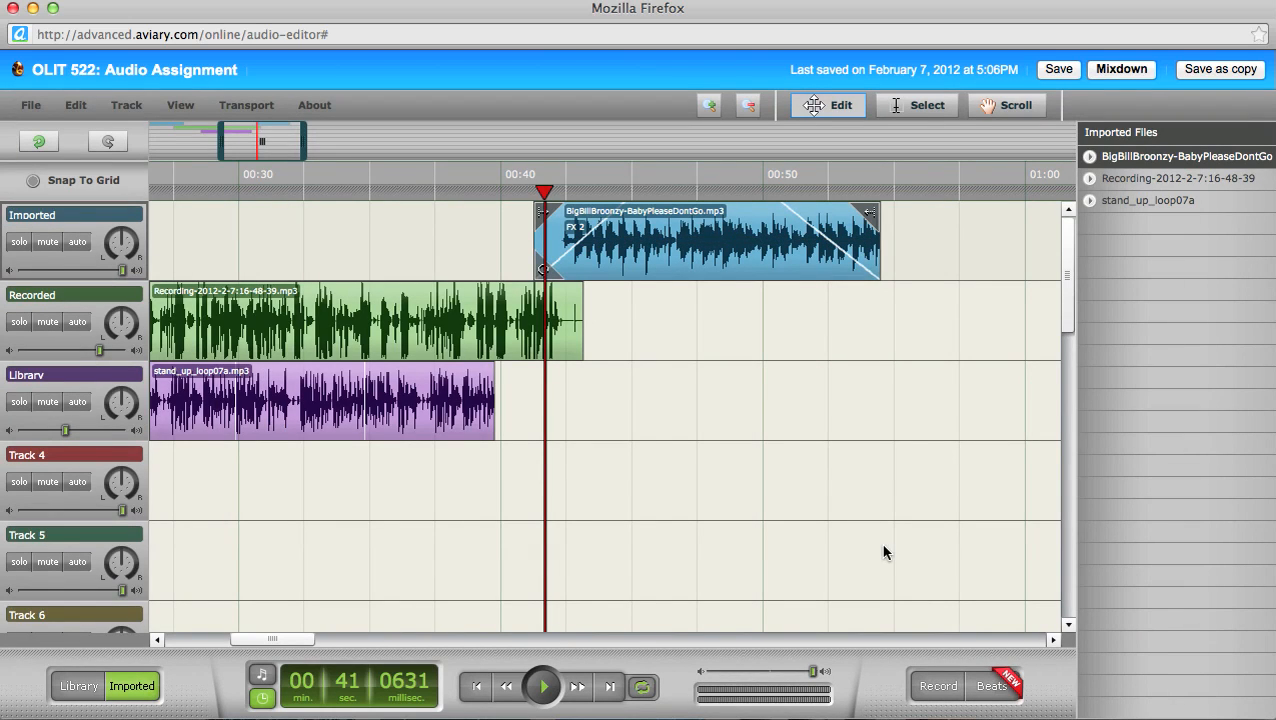
{"action": "left_click", "coordinate": [483, 186]}
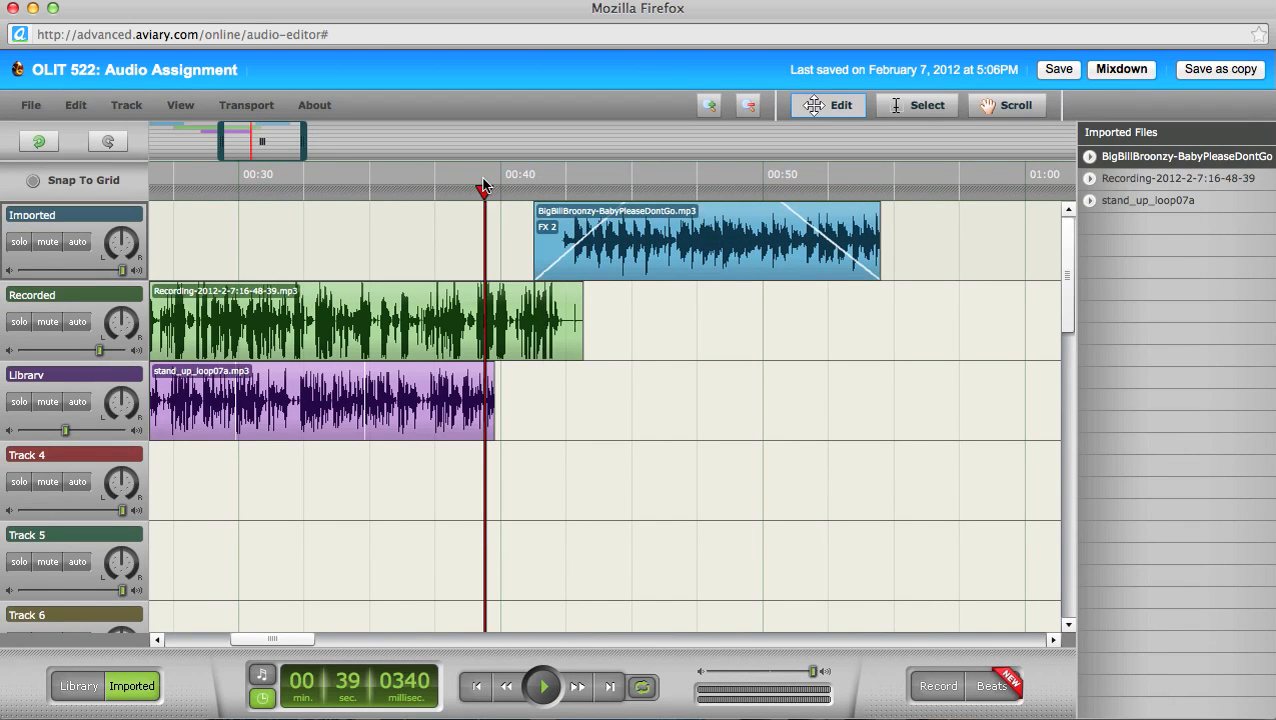
Step: Play the mix from 00:39, place the playhead at 0:54, and save the project
{"action": "key", "text": "space"}
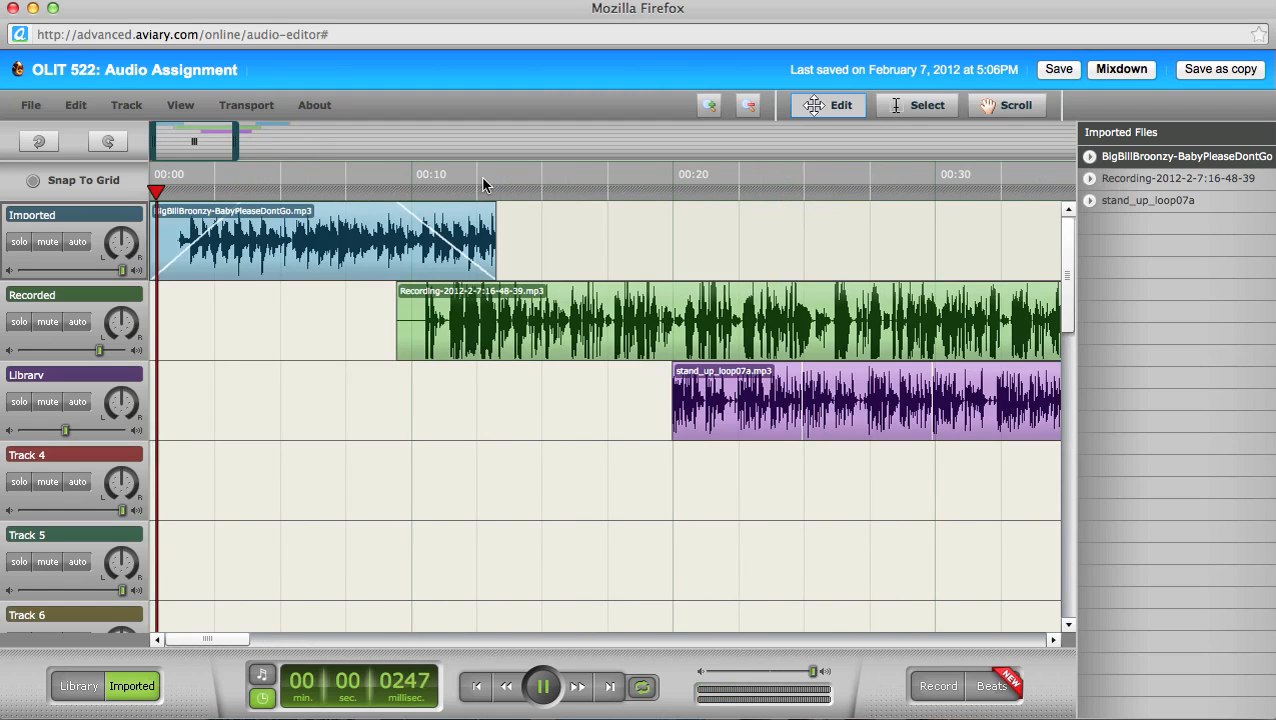
{"action": "key", "text": "space"}
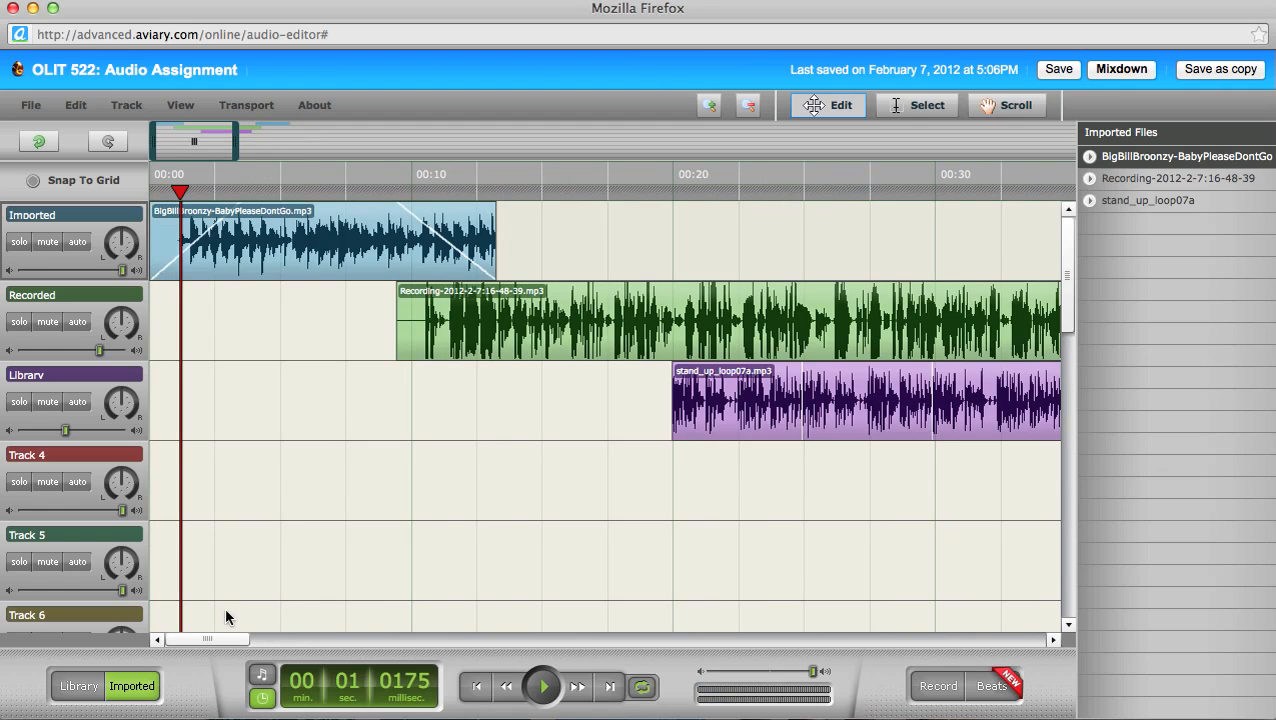
{"action": "left_click_drag", "start_coordinate": [222, 638], "coordinate": [293, 638]}
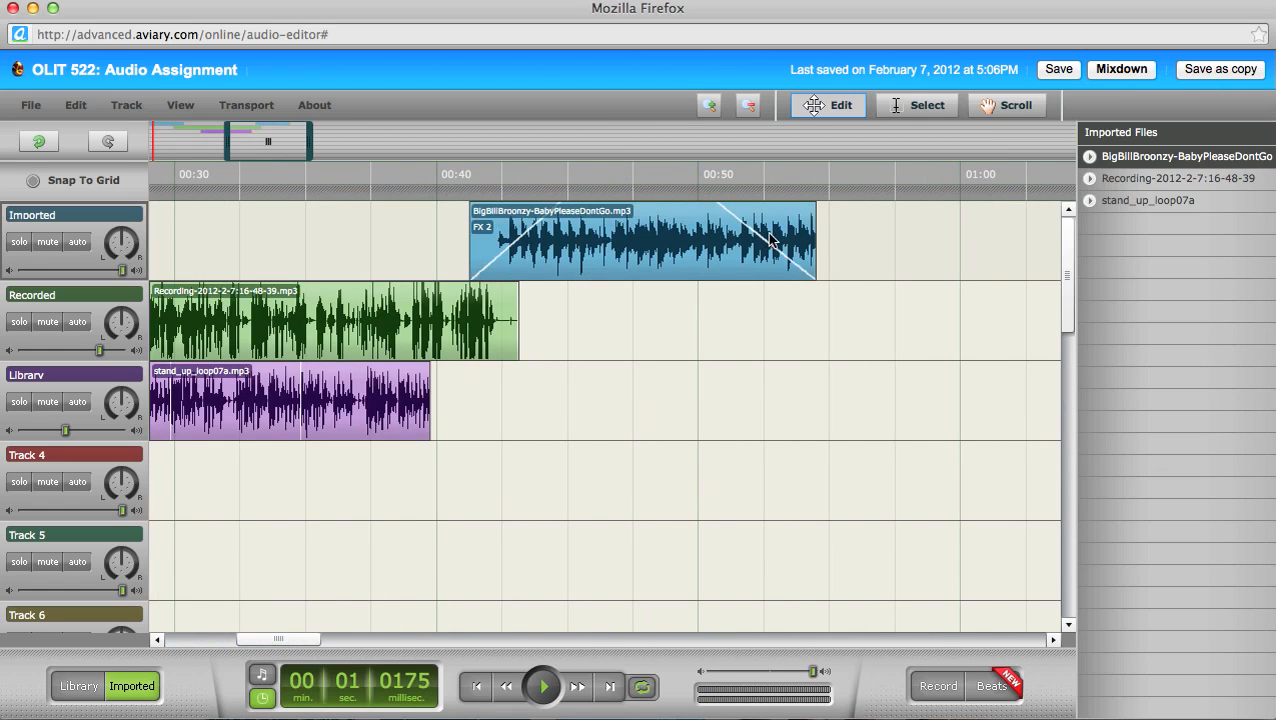
{"action": "left_click", "coordinate": [820, 188]}
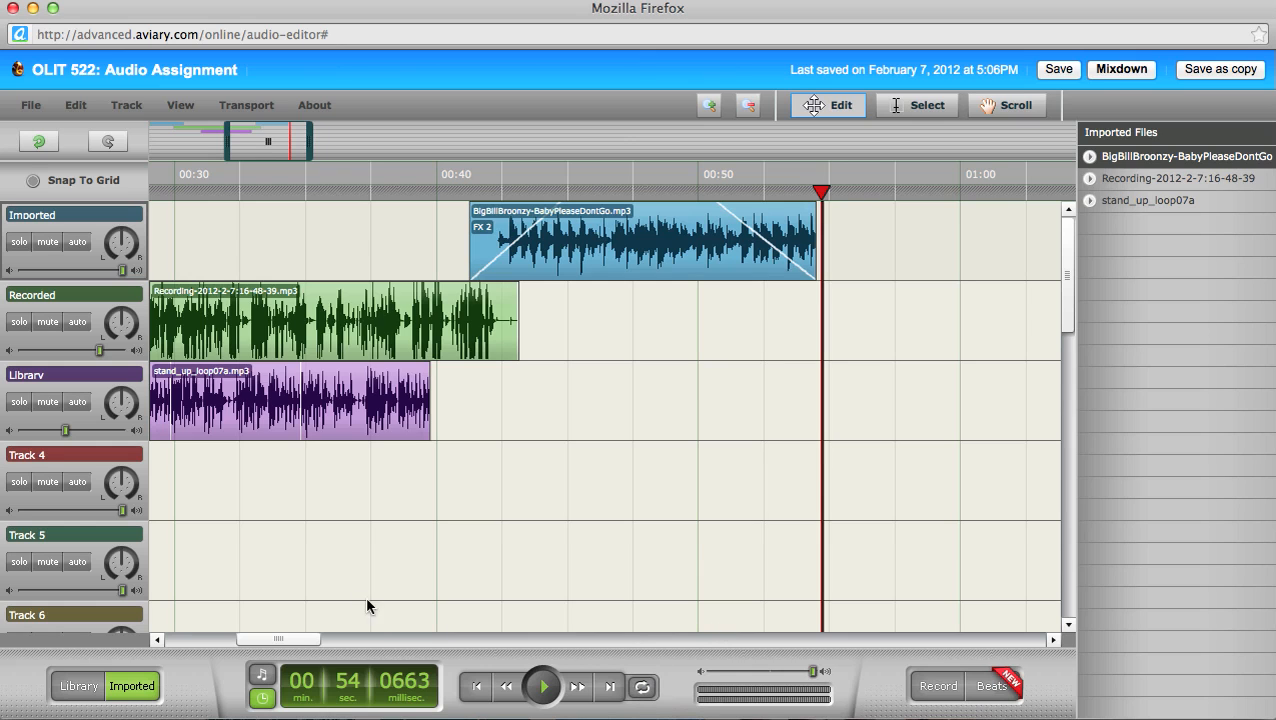
{"action": "left_click_drag", "start_coordinate": [296, 641], "coordinate": [251, 641]}
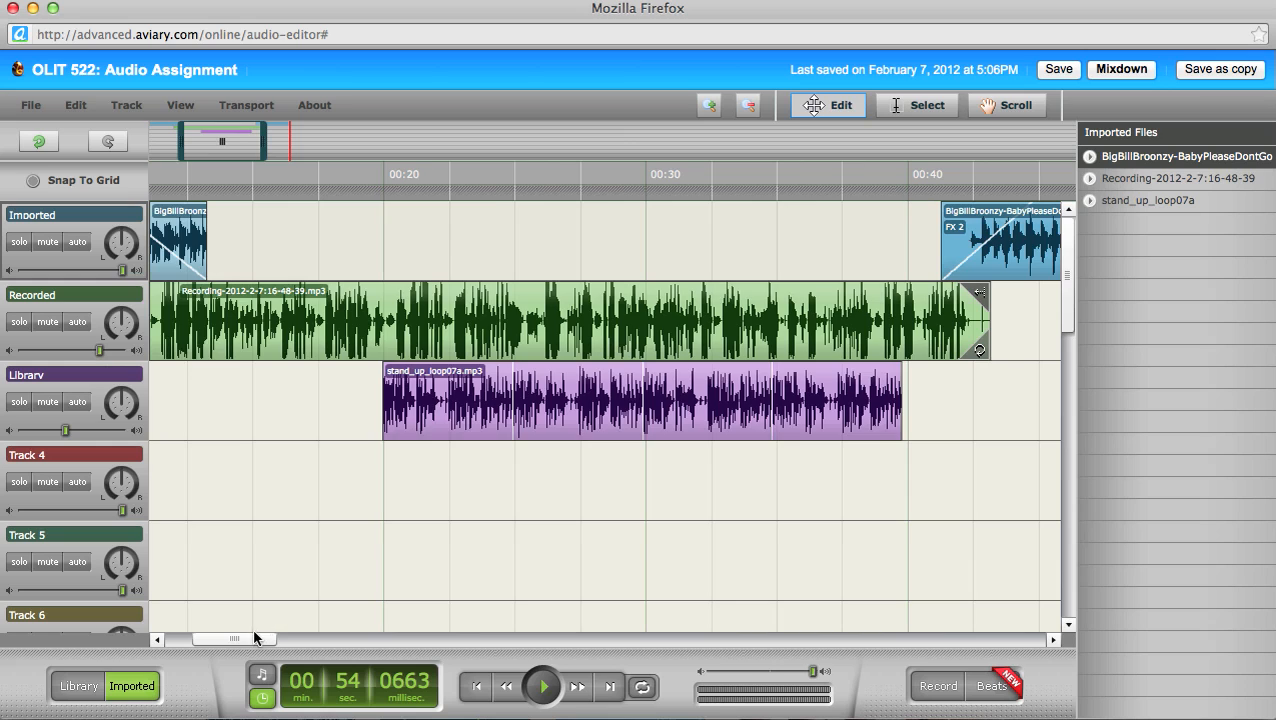
{"action": "left_click_drag", "start_coordinate": [252, 636], "coordinate": [197, 634]}
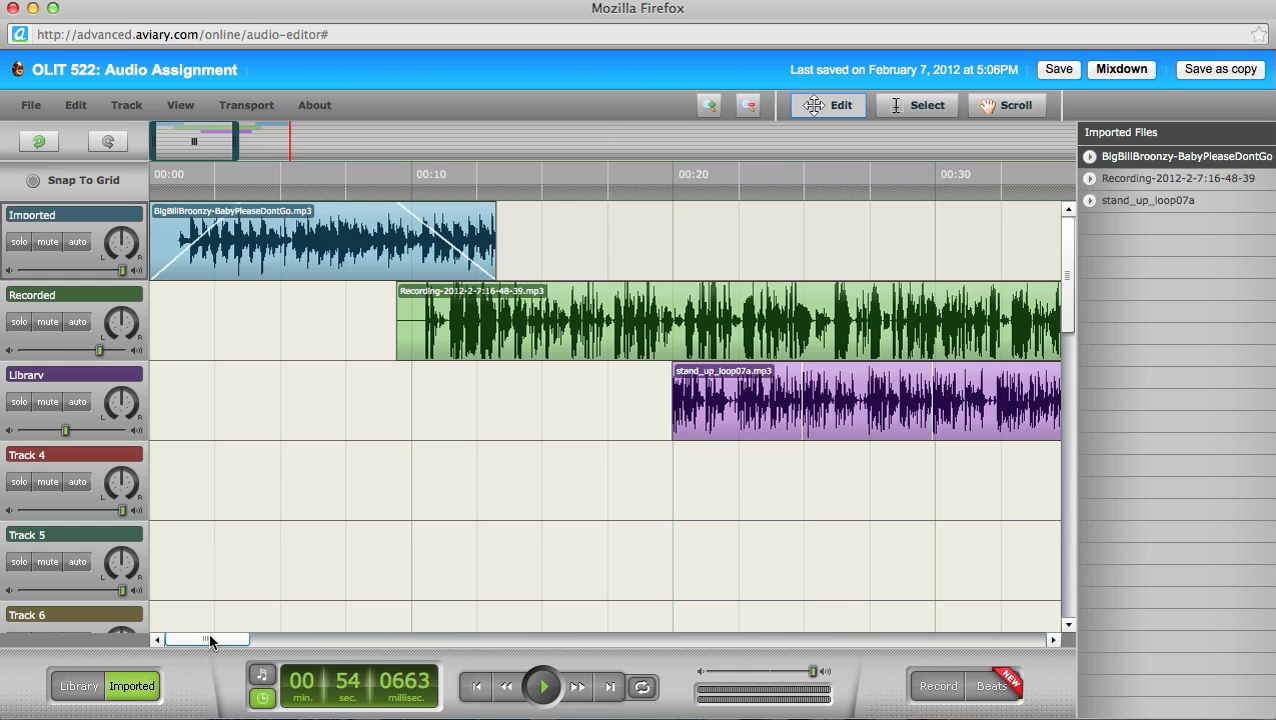
{"action": "left_click_drag", "start_coordinate": [210, 638], "coordinate": [327, 638]}
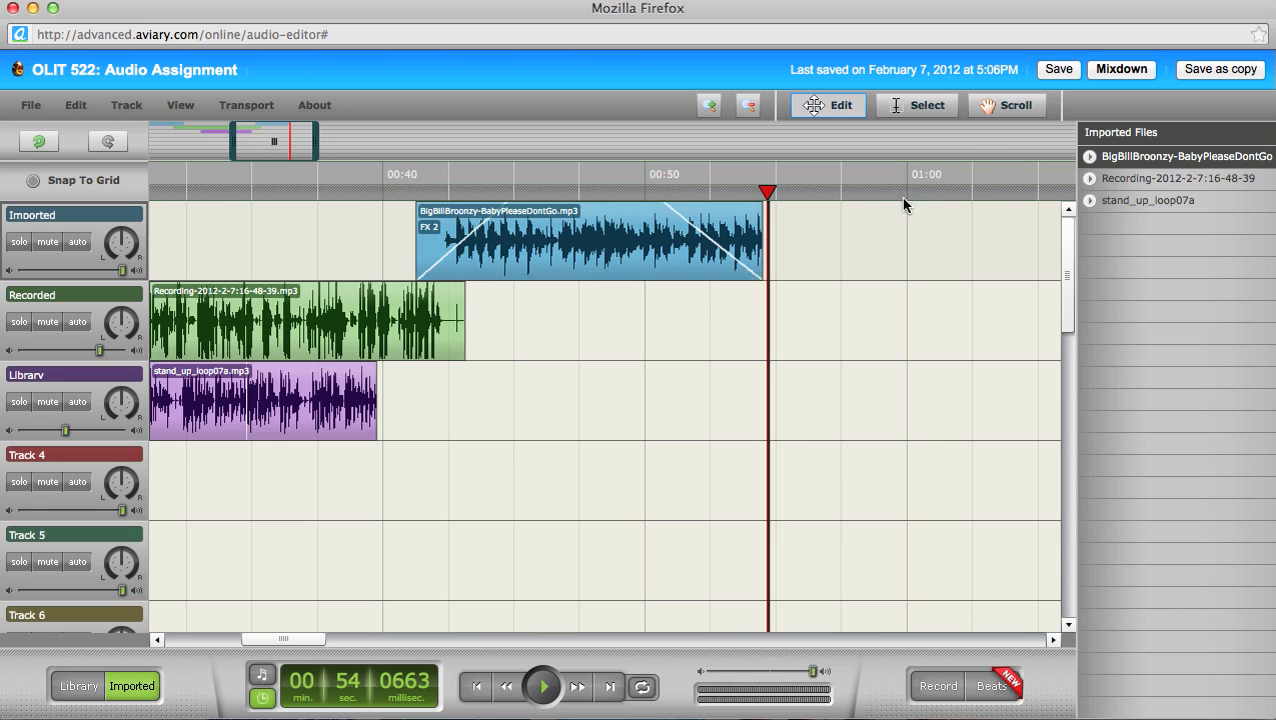
{"action": "left_click", "coordinate": [1058, 69]}
Step: Mix the project down and request the OLIT 522: Audio Assignment.mp3 download
{"action": "left_click", "coordinate": [1108, 70]}
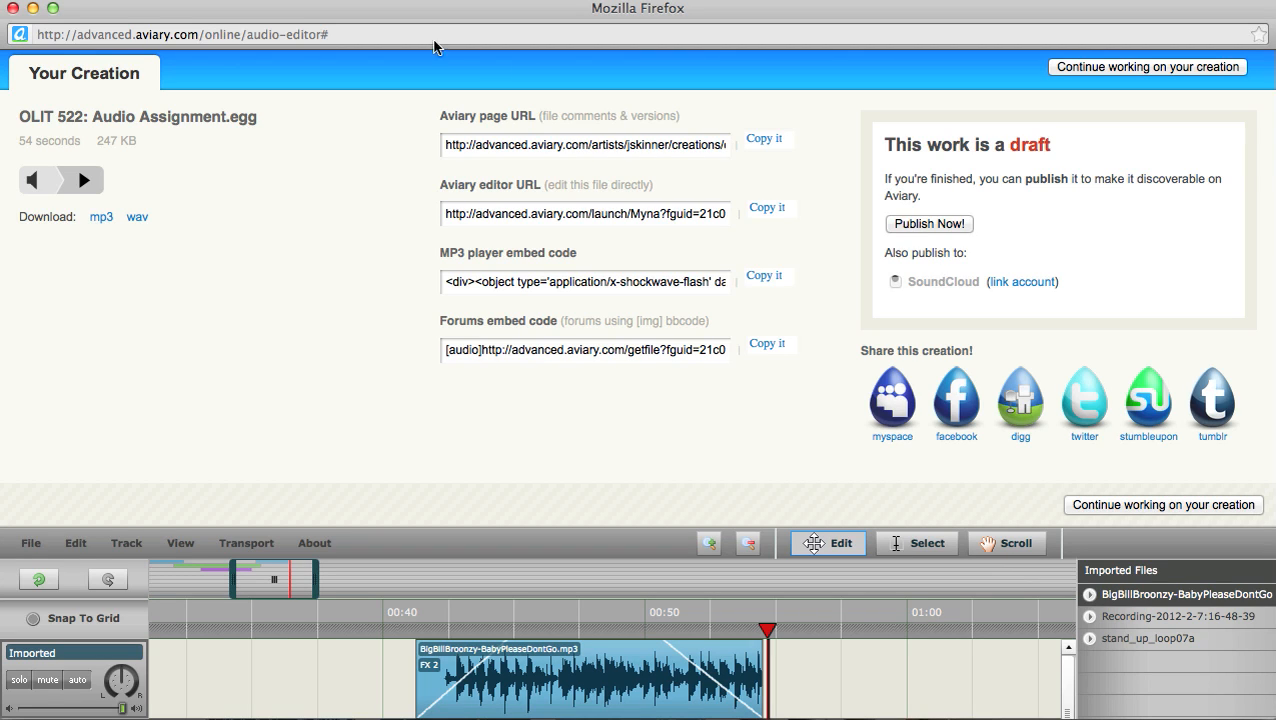
{"action": "left_click_drag", "start_coordinate": [257, 118], "coordinate": [225, 120]}
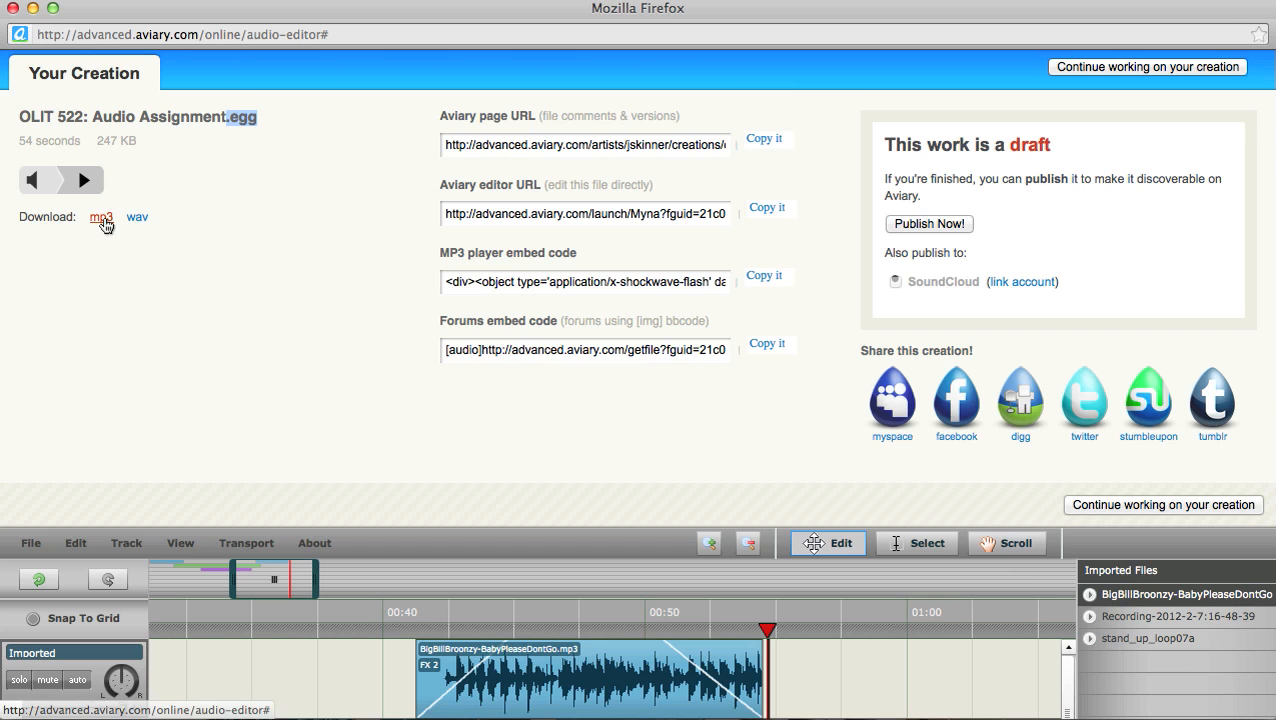
{"action": "left_click", "coordinate": [102, 218]}
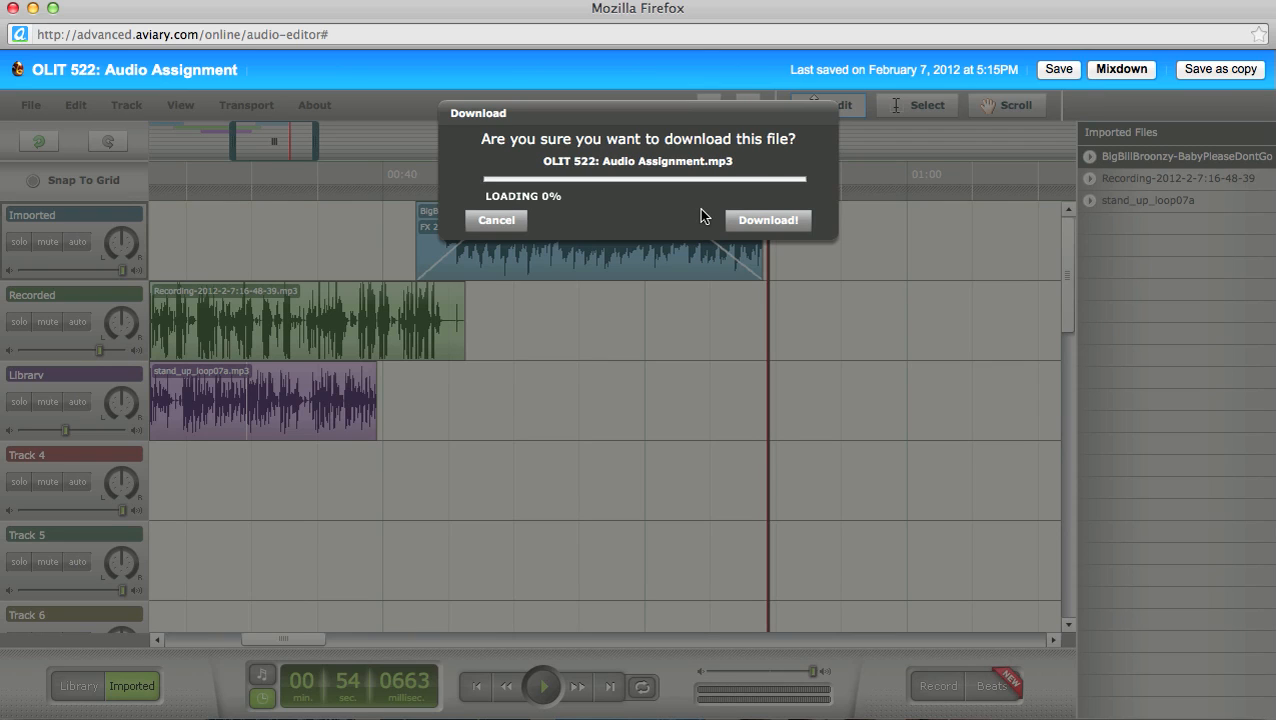
Step: Confirm downloading OLIT 522: Audio Assignment.mp3
{"action": "left_click", "coordinate": [768, 222]}
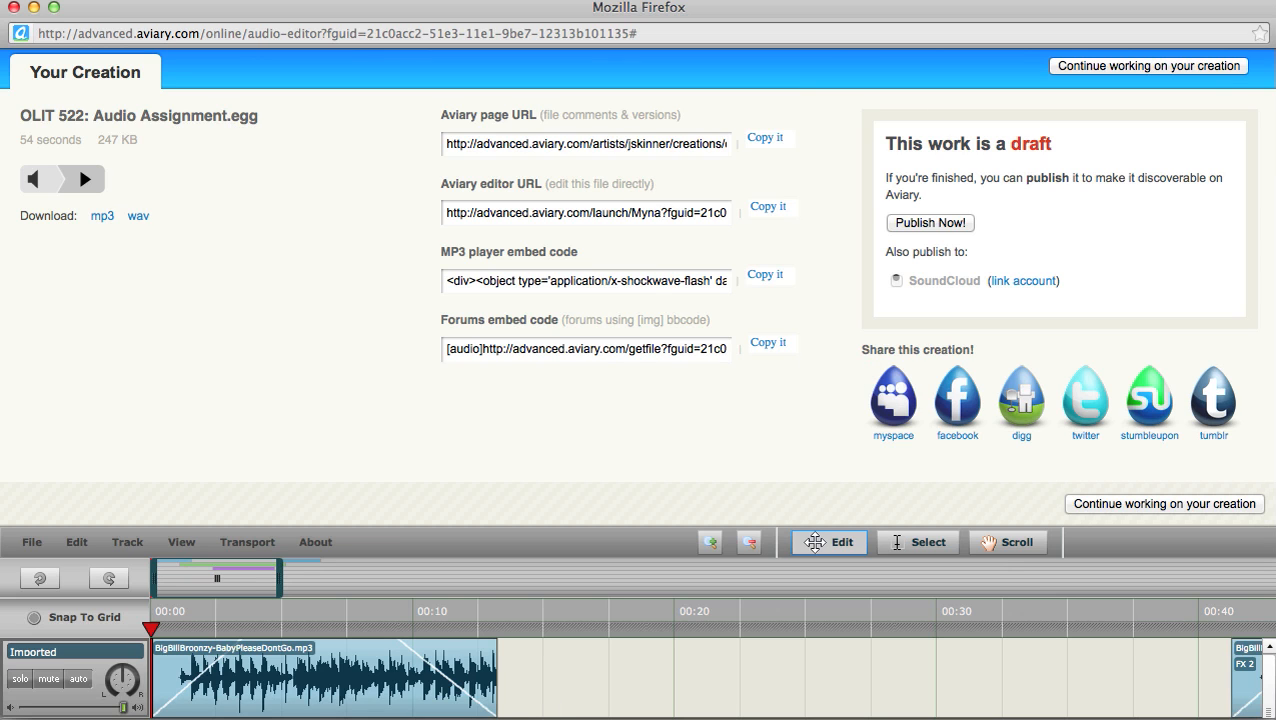
Step: Return to the full multitrack project and check the File menu without choosing anything
{"action": "left_click", "coordinate": [1210, 67]}
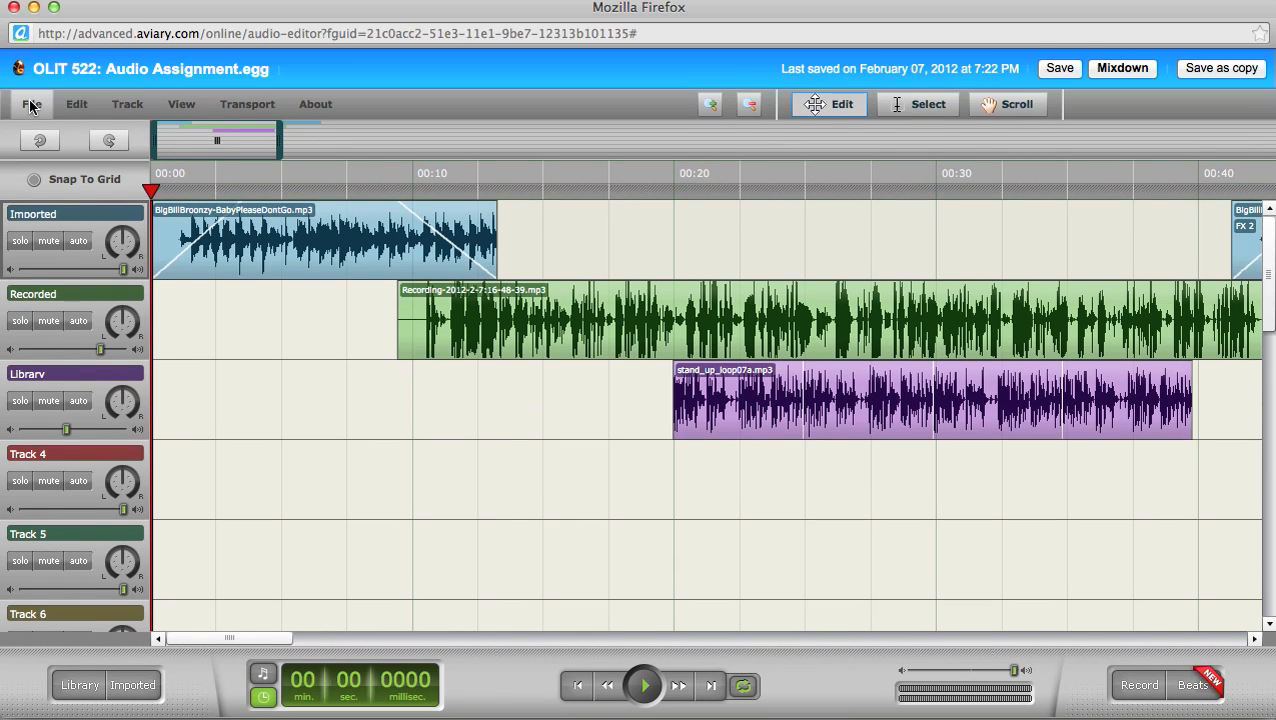
{"action": "left_click", "coordinate": [31, 107]}
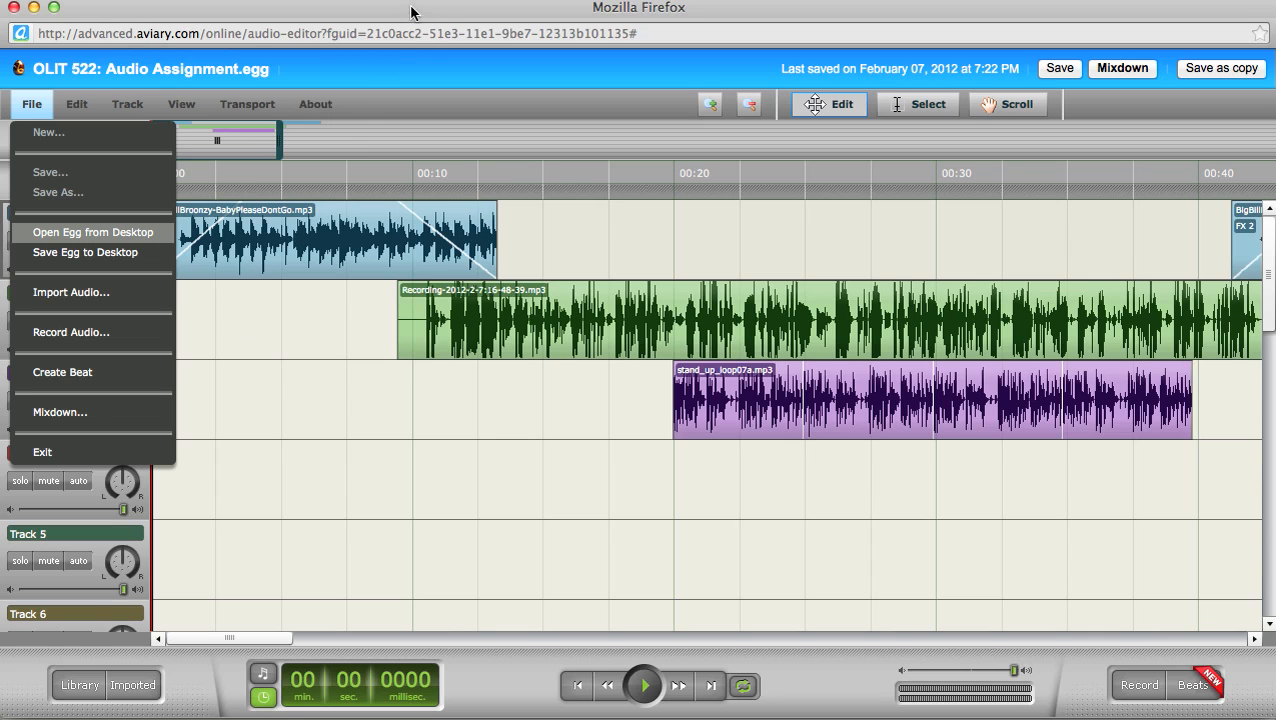
{"action": "left_click", "coordinate": [416, 428]}
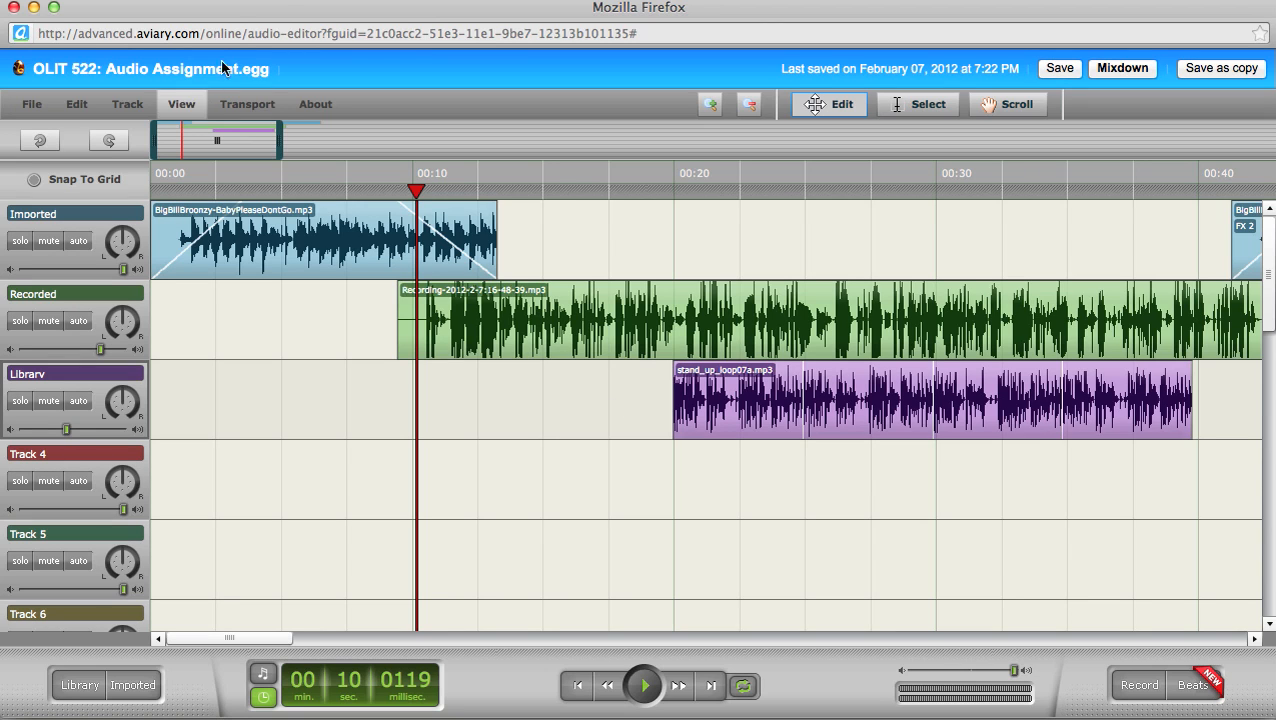
Step: Close the Myna editor window with Cmd+W, confirming Leave Page
{"action": "left_click_drag", "start_coordinate": [269, 12], "coordinate": [288, 17]}
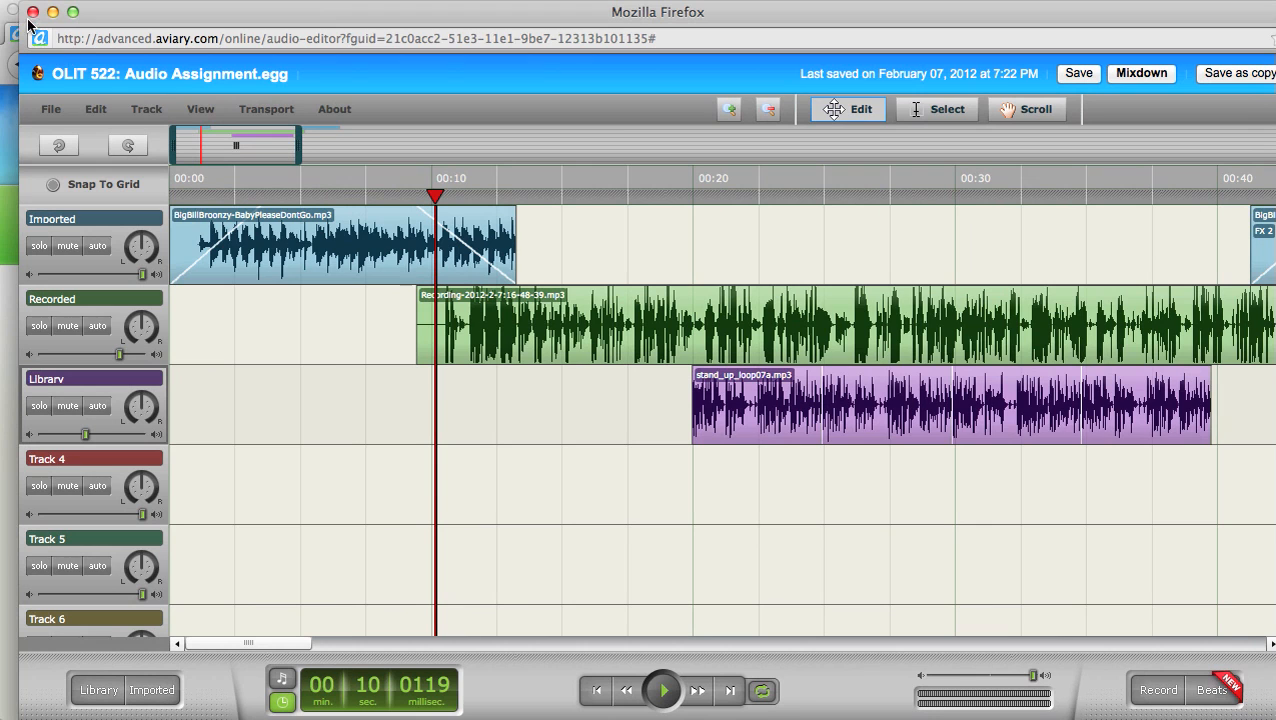
{"action": "key", "text": "super+w"}
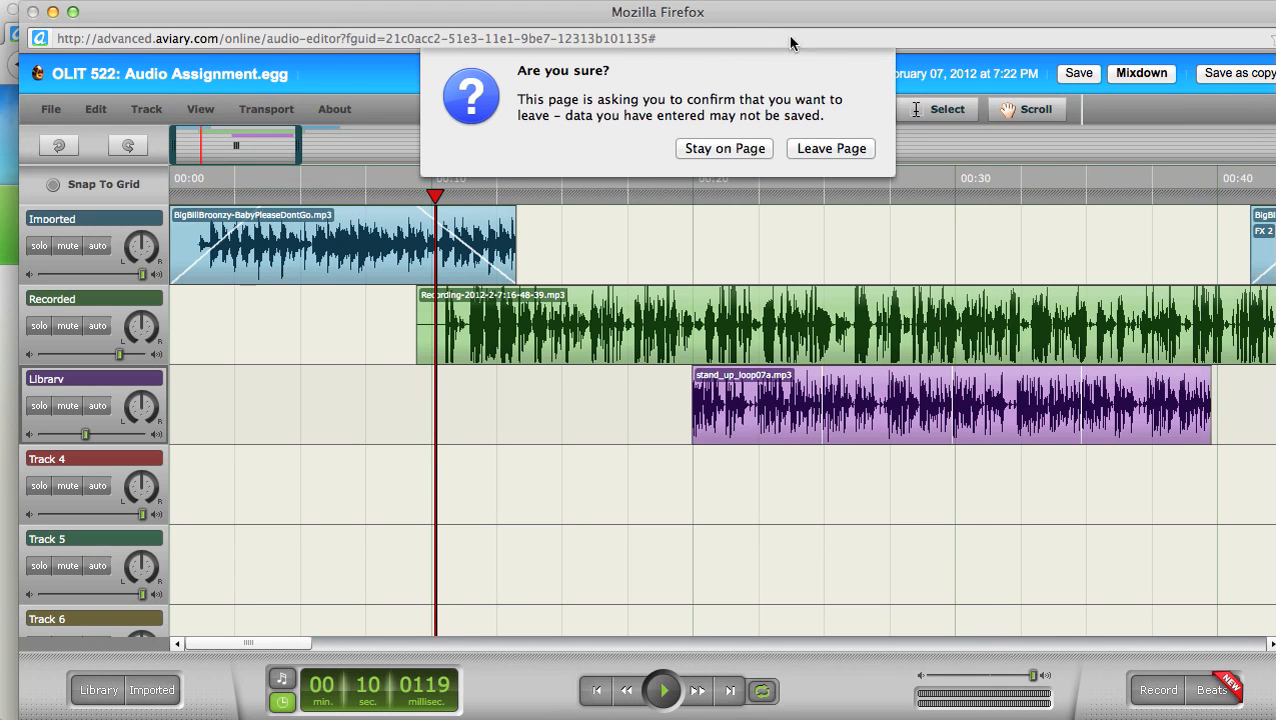
{"action": "left_click", "coordinate": [831, 148]}
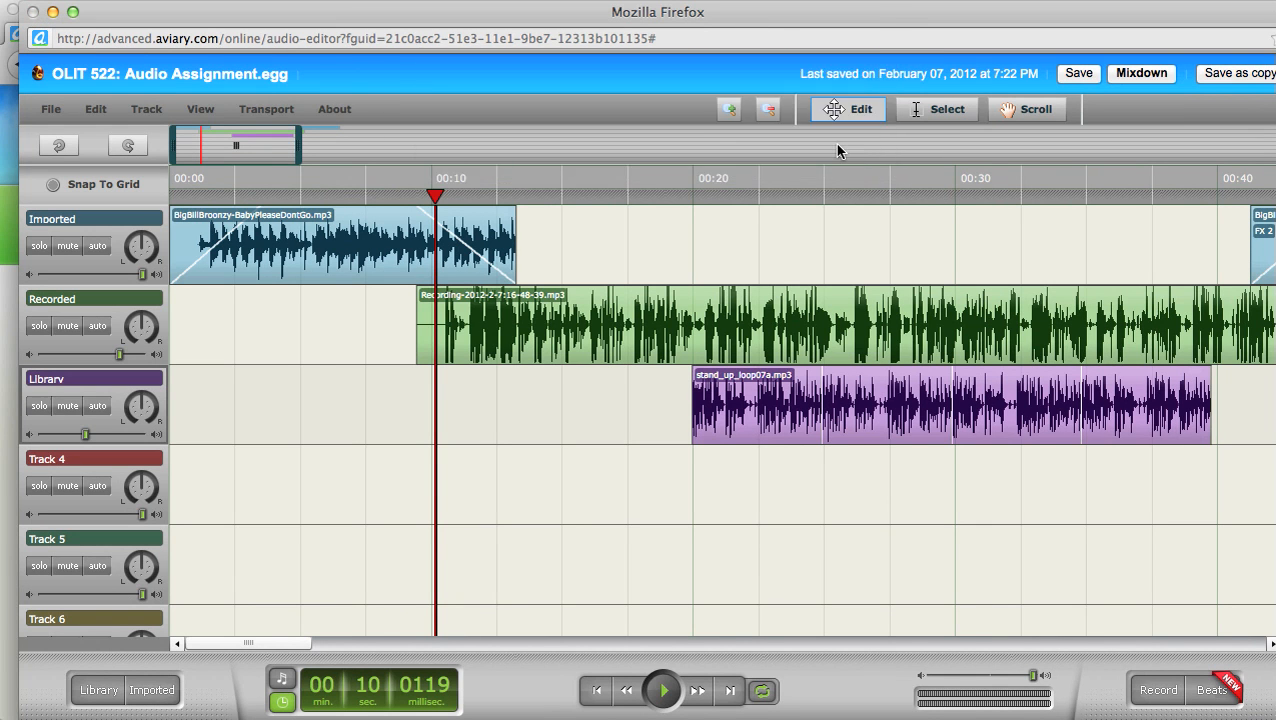
{"action": "key", "text": "super+w"}
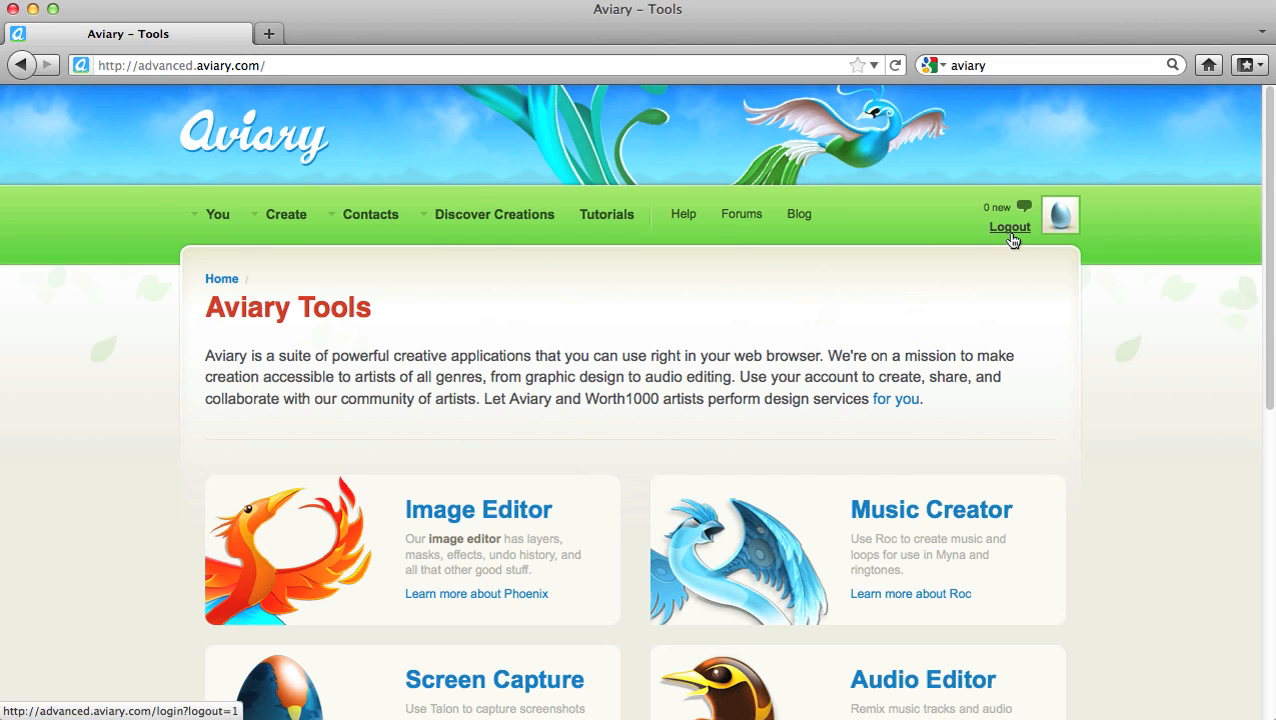
Step: Open the OLIT 522: Audio Assignment.egg creation page from Your Creations
{"action": "mouse_move", "coordinate": [202, 210]}
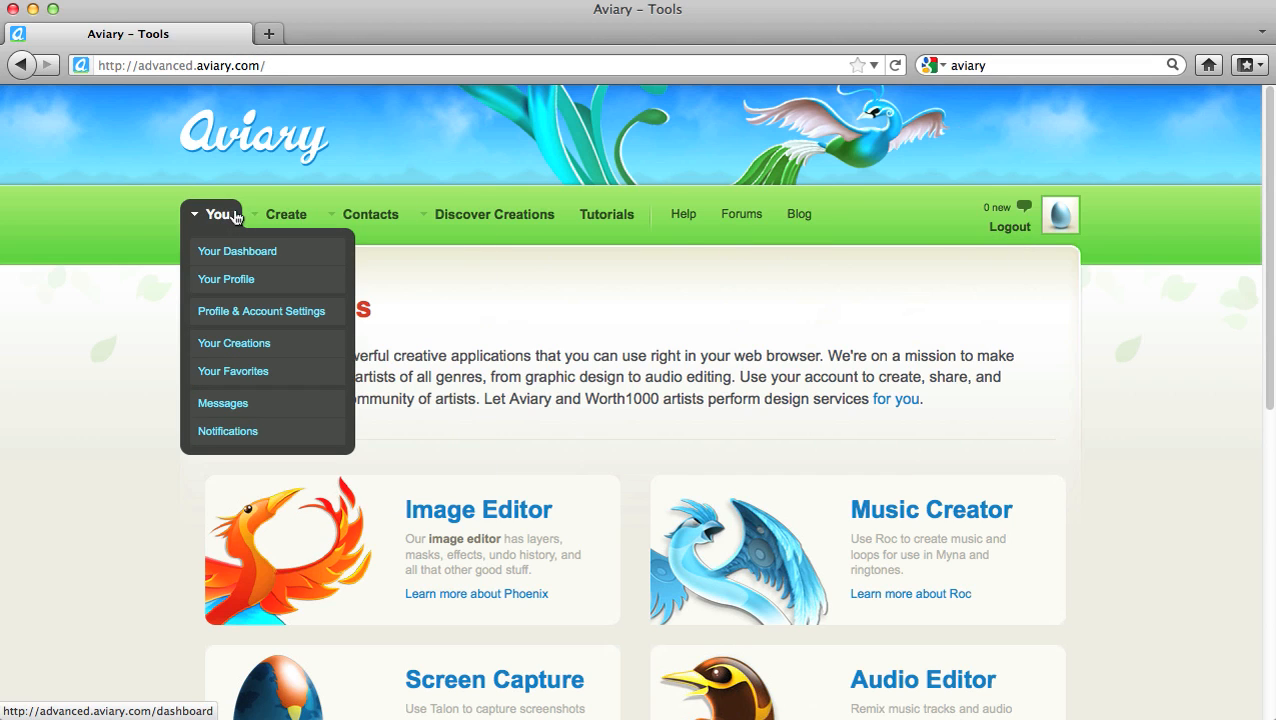
{"action": "left_click", "coordinate": [268, 346]}
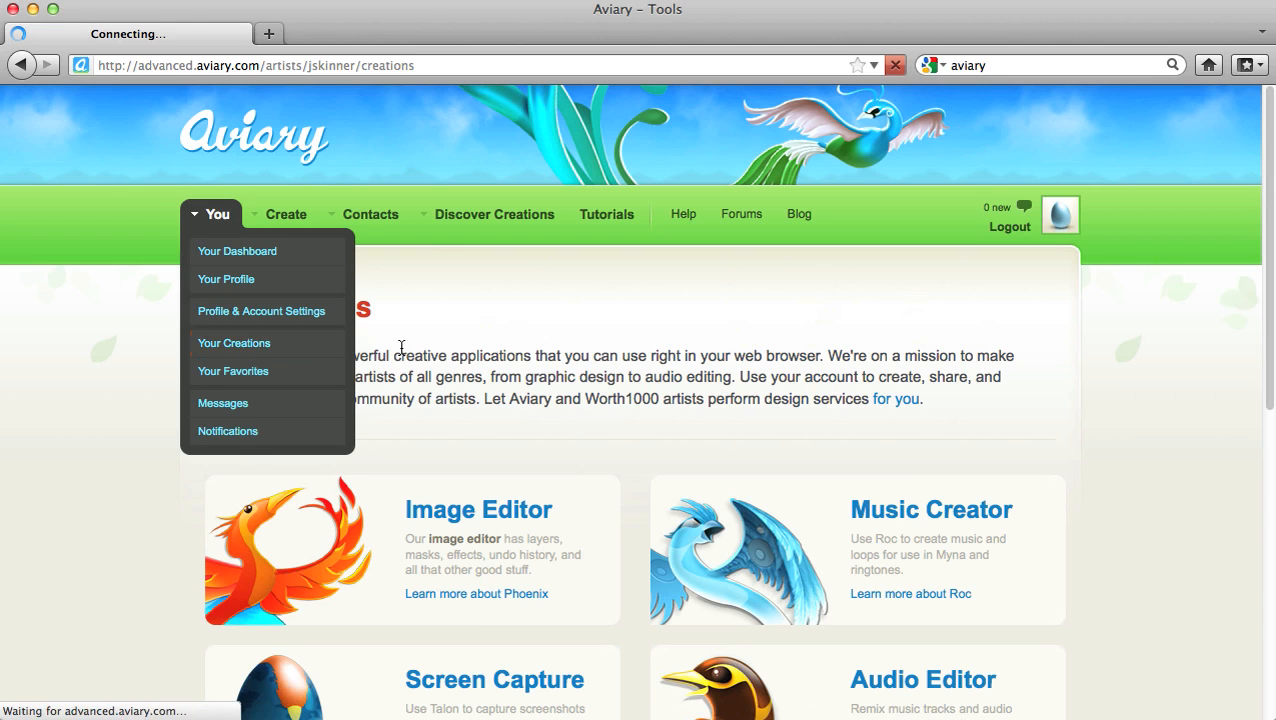
{"action": "scroll", "coordinate": [690, 420], "scroll_direction": "down", "scroll_amount": 2}
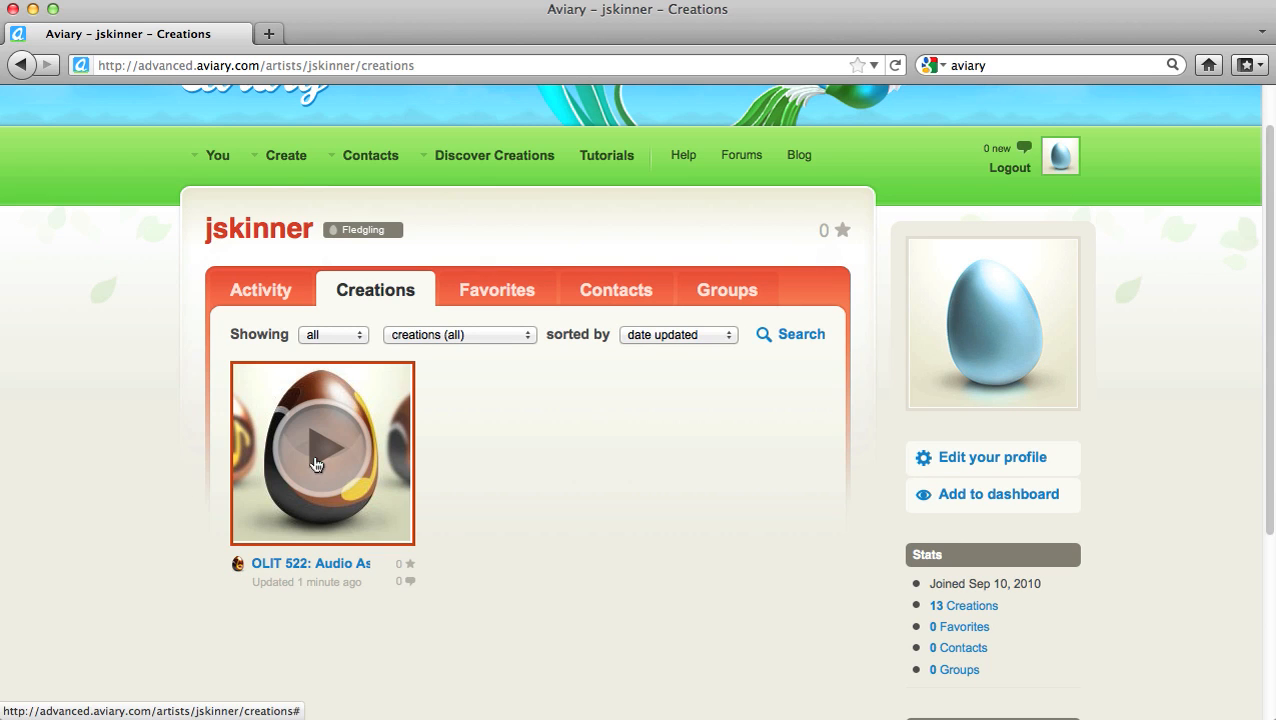
{"action": "left_click", "coordinate": [319, 564]}
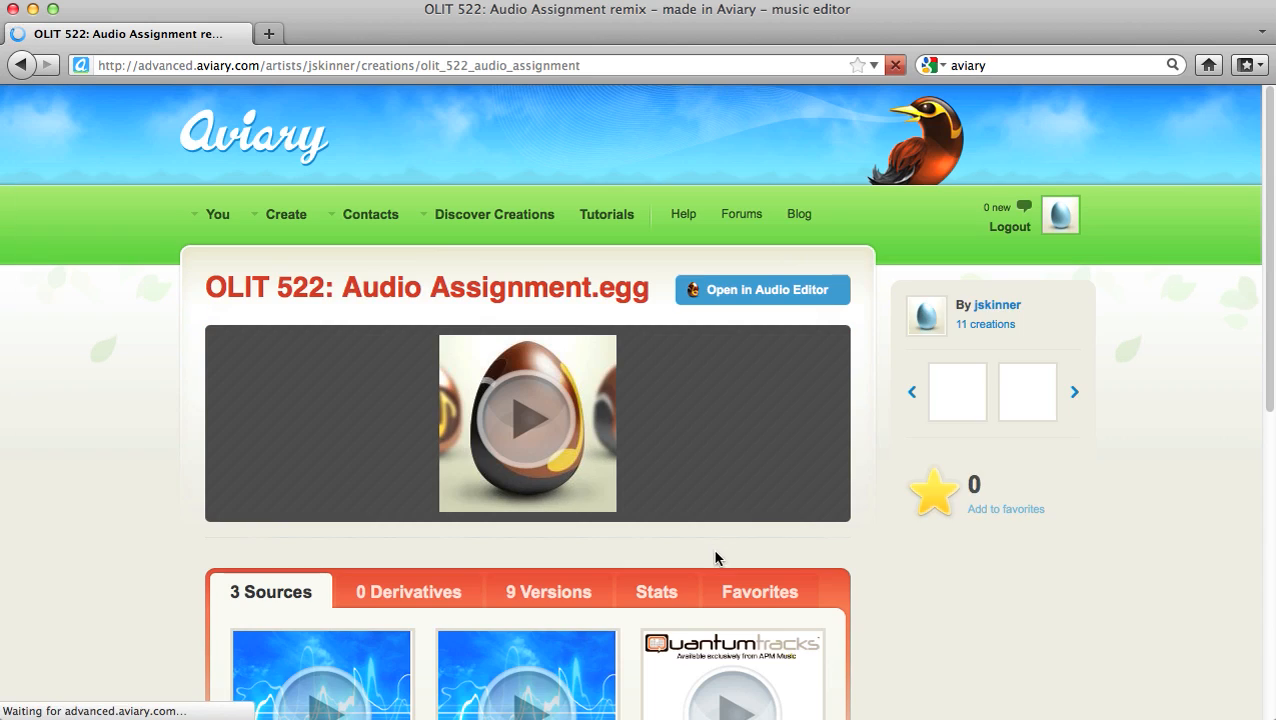
Step: Open the OLIT 522 creation in the audio editor and reposition the new window
{"action": "scroll", "coordinate": [885, 514], "scroll_direction": "down", "scroll_amount": 3}
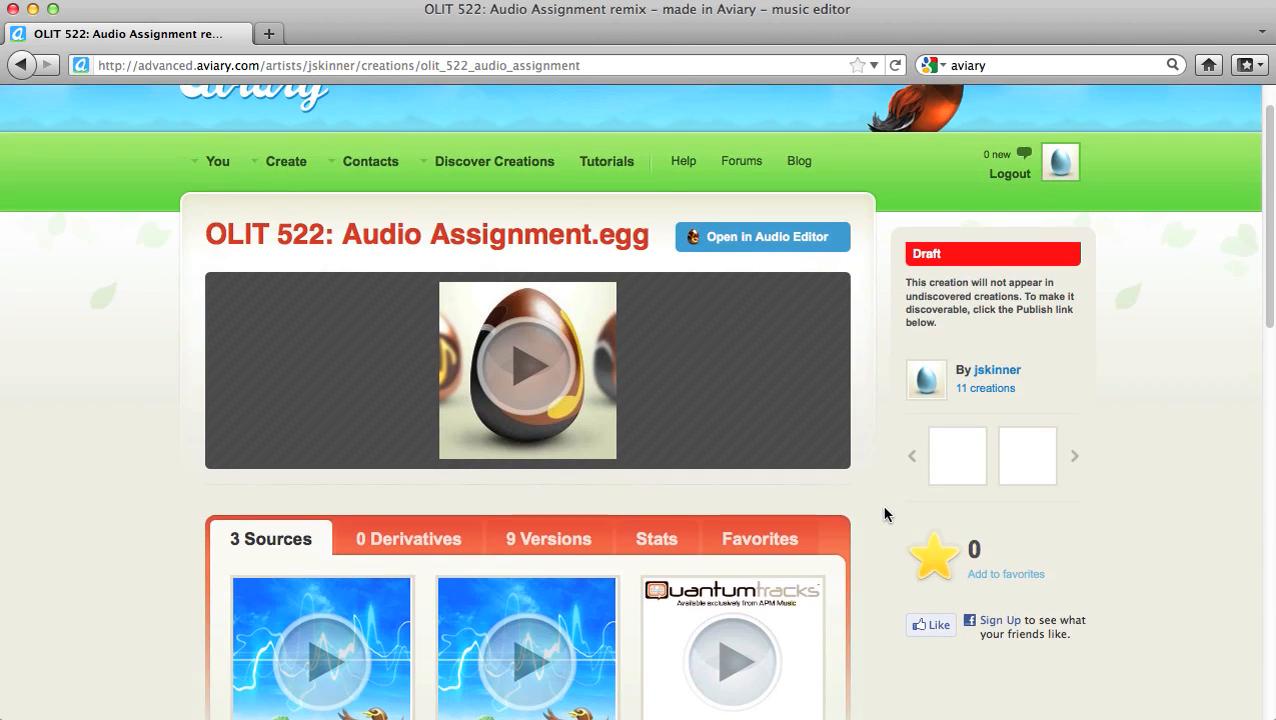
{"action": "scroll", "coordinate": [885, 514], "scroll_direction": "up", "scroll_amount": 1}
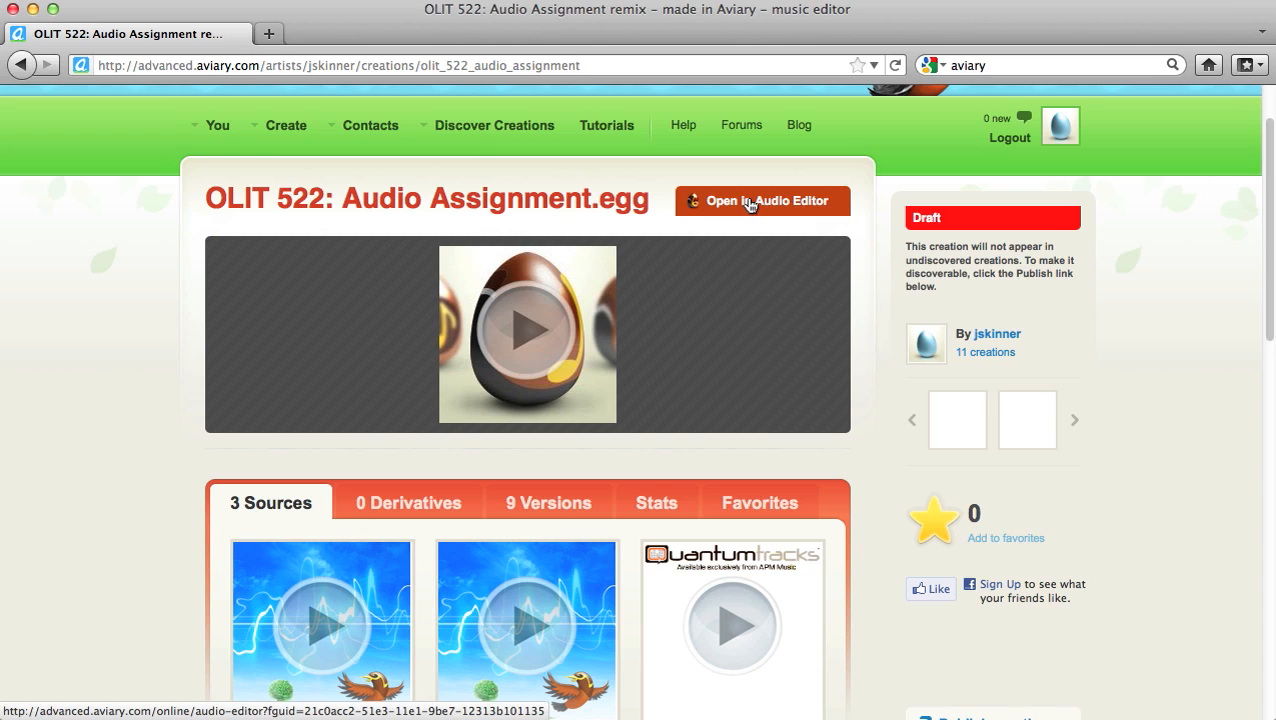
{"action": "left_click", "coordinate": [750, 205]}
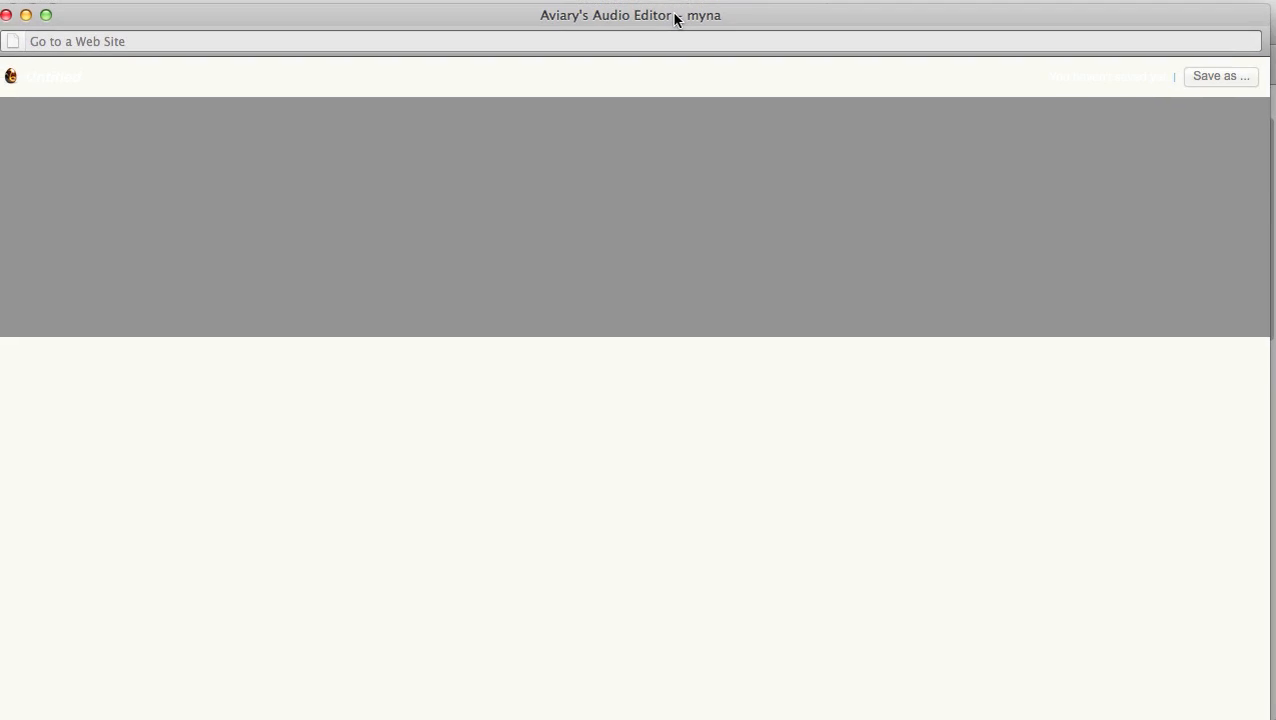
{"action": "left_click_drag", "start_coordinate": [675, 14], "coordinate": [684, 10]}
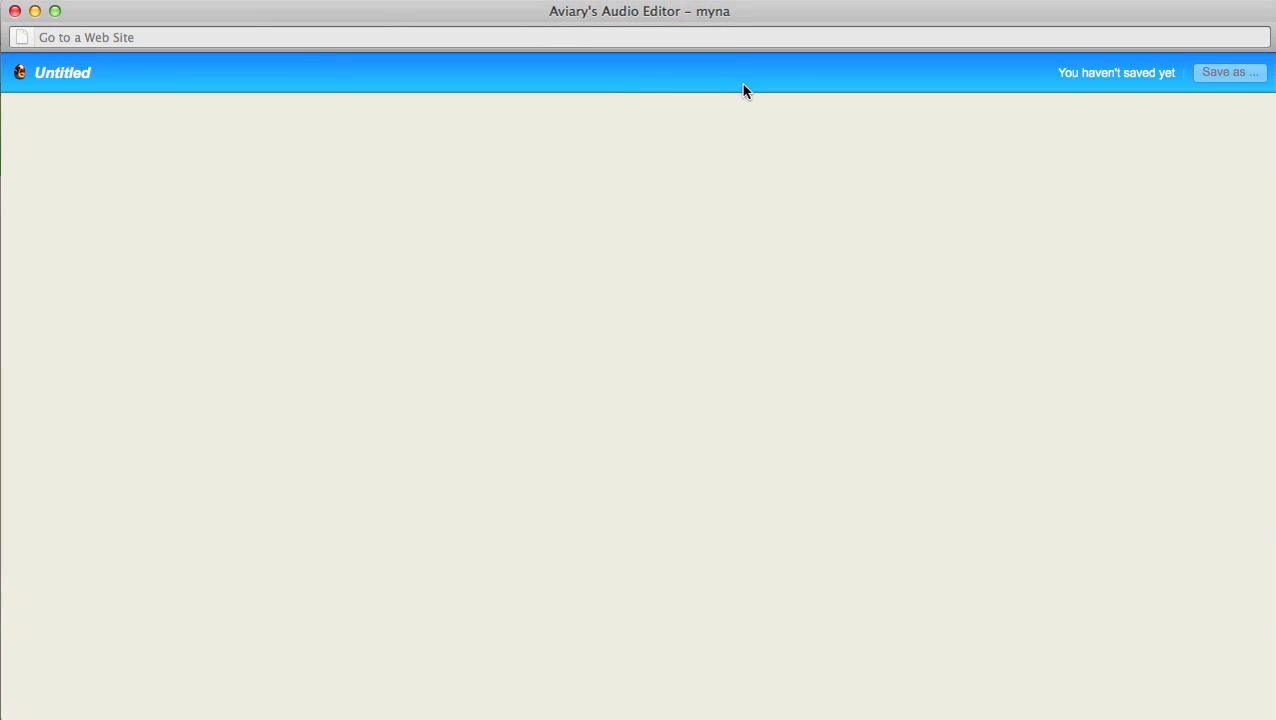